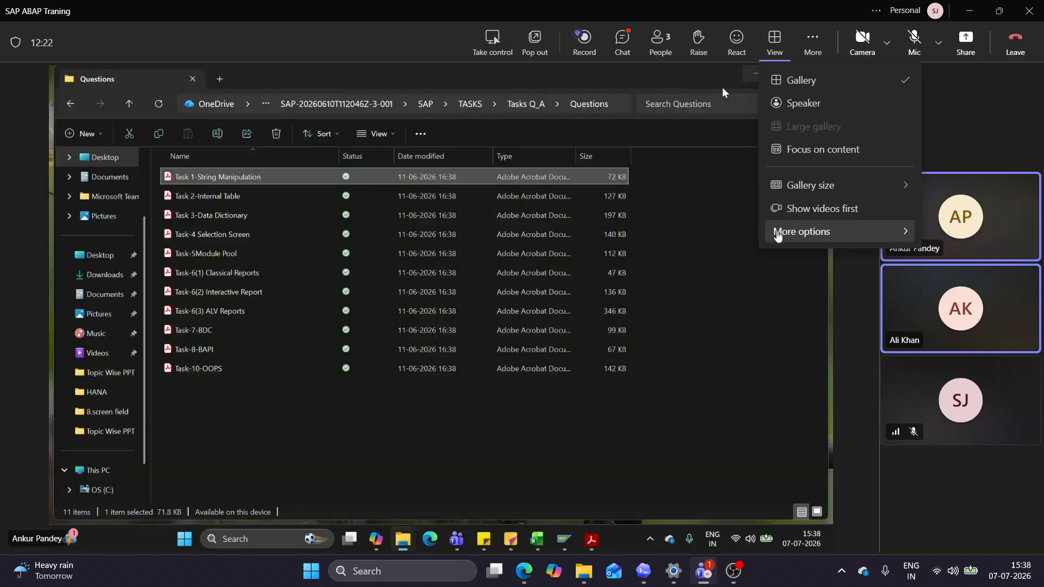
Switch the meeting view to full screen so the shared content is enlarged
{"action": "mouse_move", "coordinate": [778, 235]}
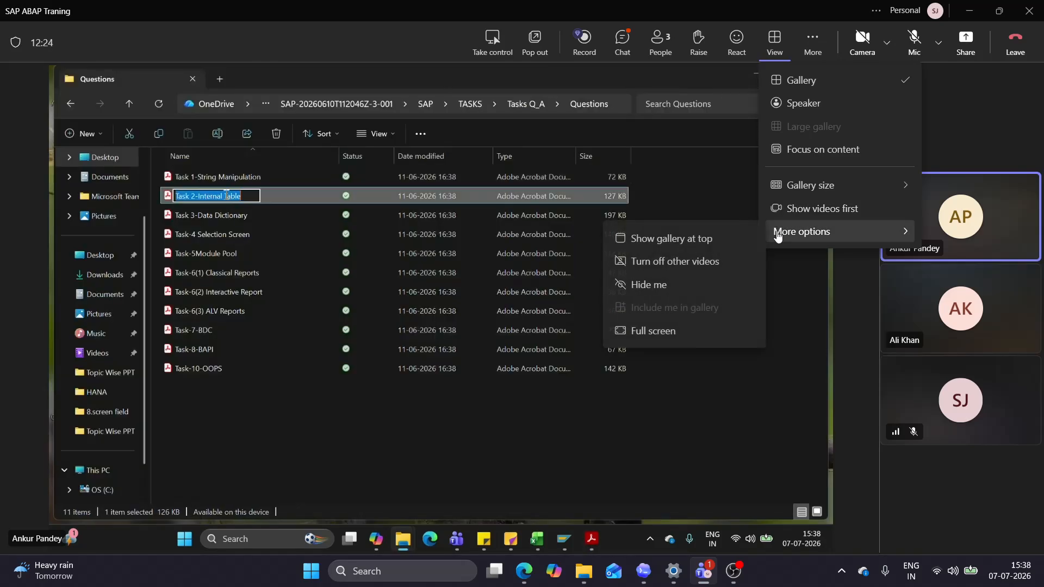
{"action": "left_click", "coordinate": [655, 332]}
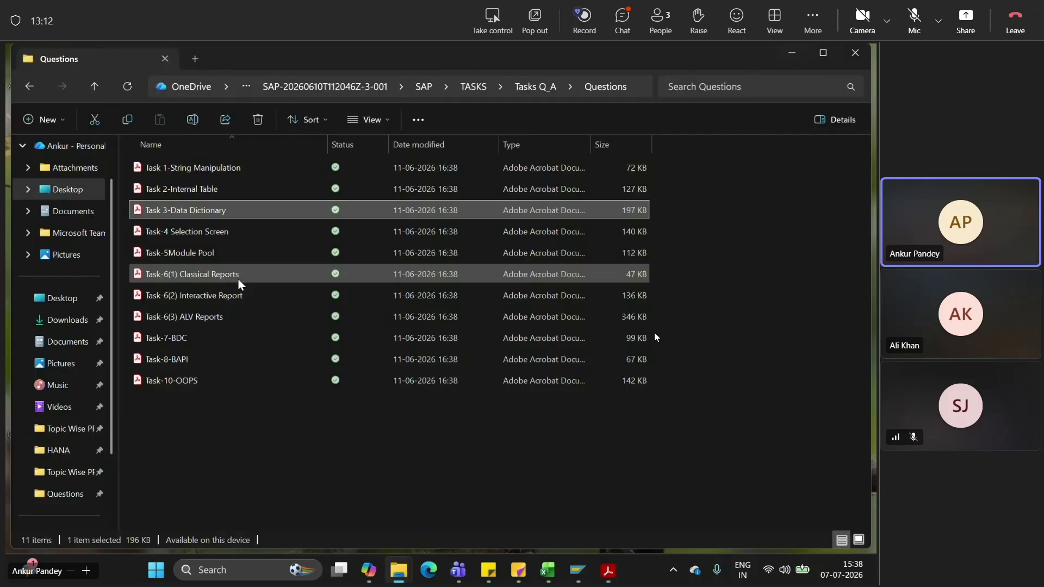
Unmute the meeting microphone to speak, and mute it again after each reply
{"action": "left_click", "coordinate": [915, 18]}
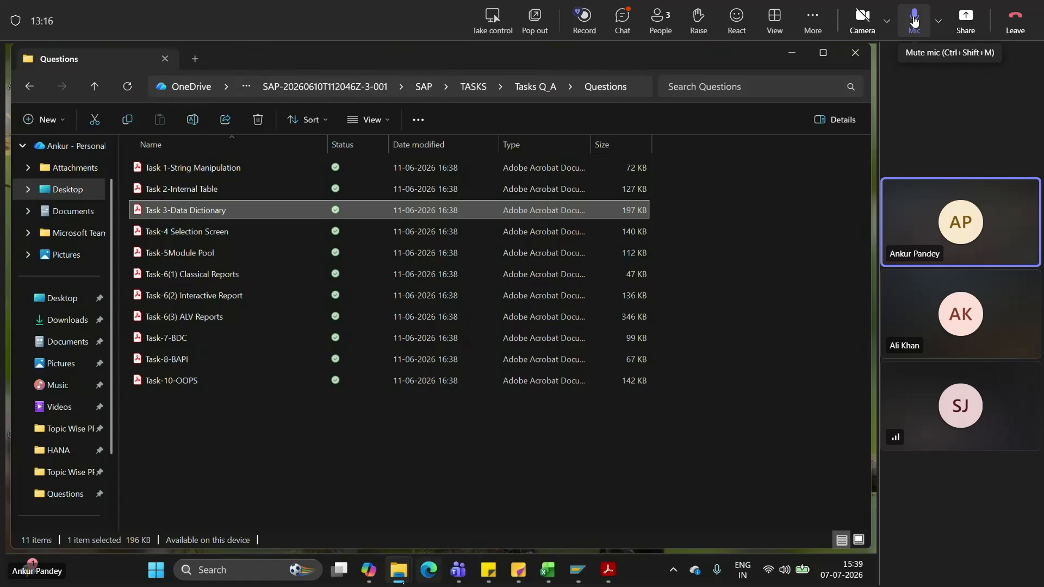
{"action": "left_click", "coordinate": [916, 20]}
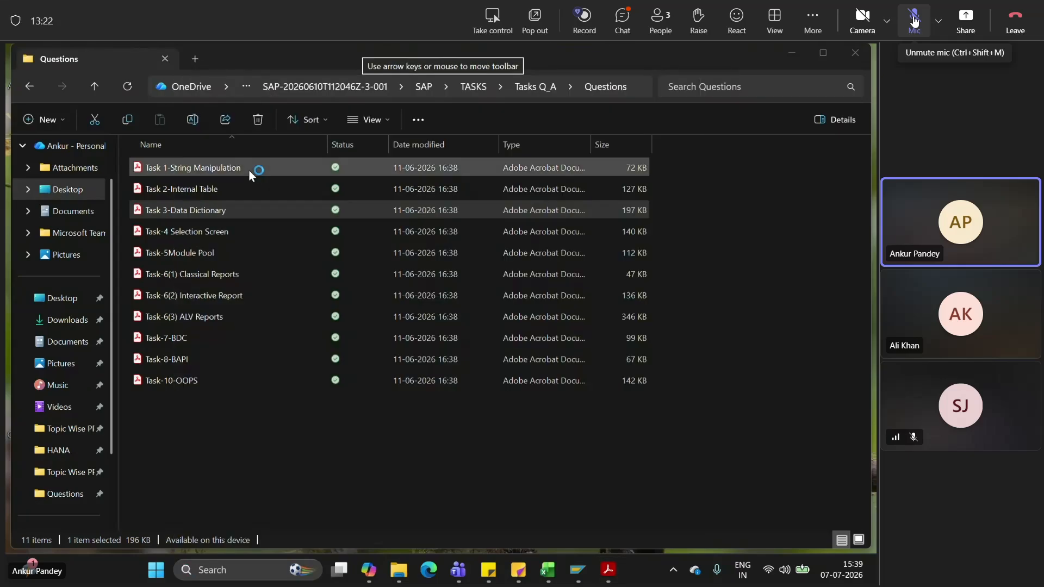
{"action": "left_click", "coordinate": [915, 20]}
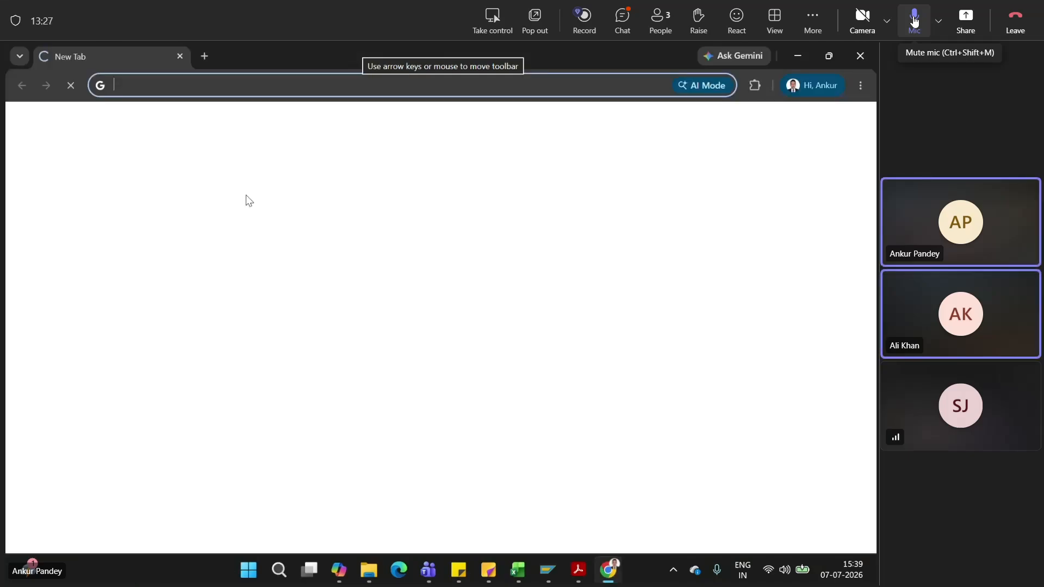
{"action": "left_click", "coordinate": [915, 19]}
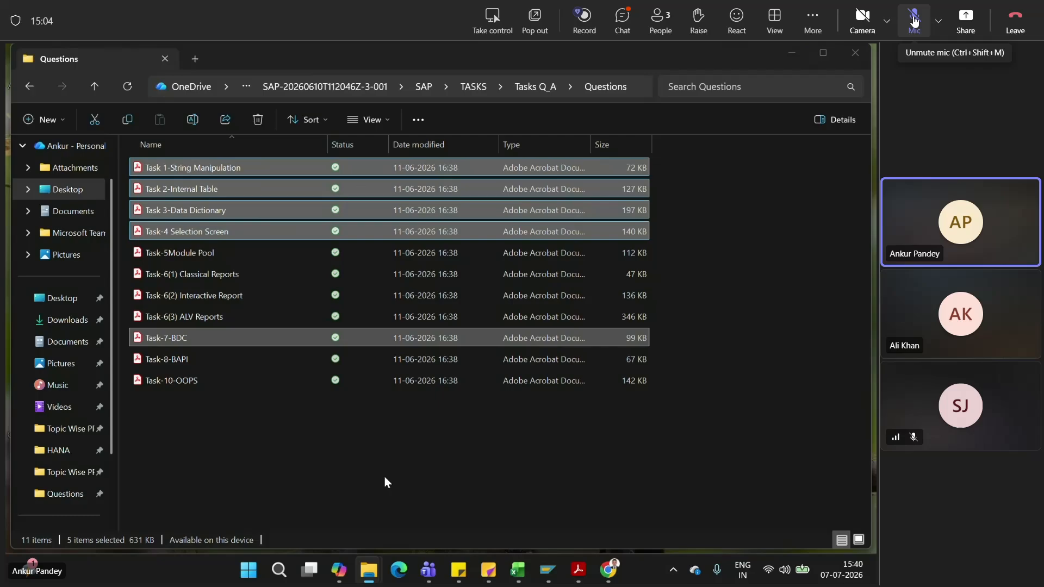
{"action": "left_click", "coordinate": [915, 20]}
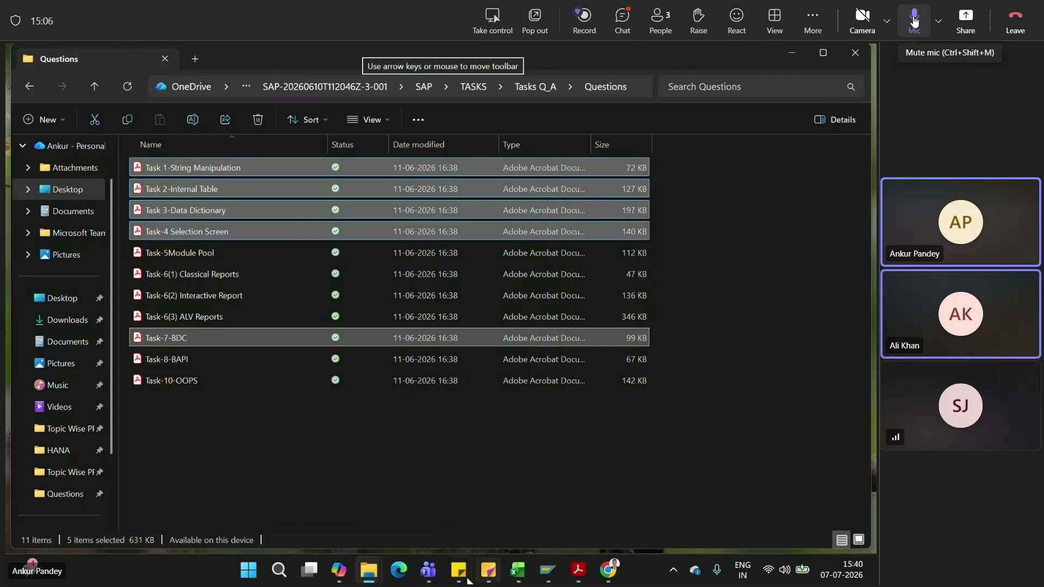
{"action": "left_click", "coordinate": [915, 20]}
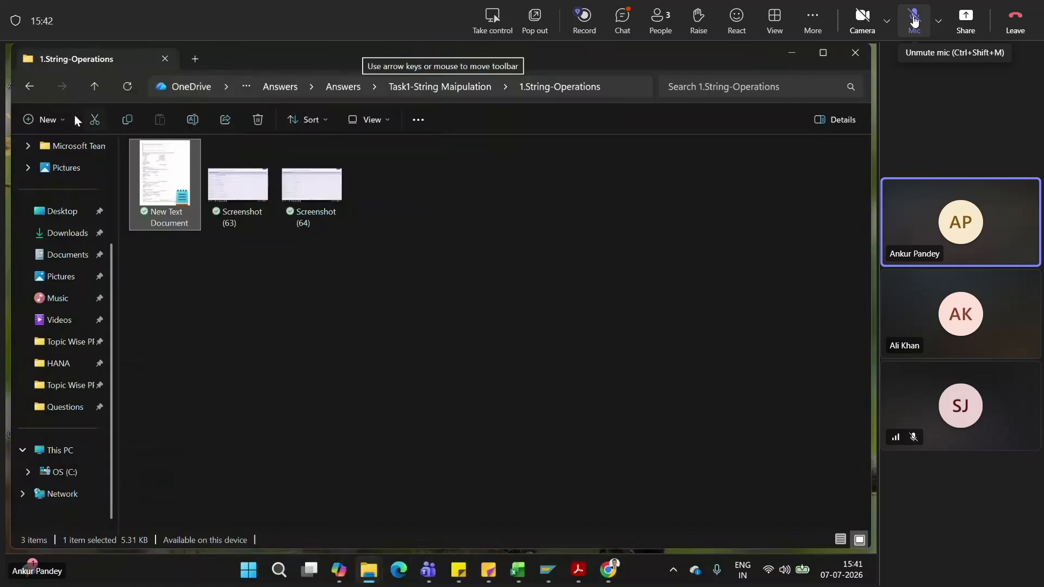
Leave the 1.String-Operations folder and go up to the SAP folder inside SAP-20260610T112046Z-3-001
{"action": "left_click", "coordinate": [26, 88]}
{"action": "left_click", "coordinate": [25, 89]}
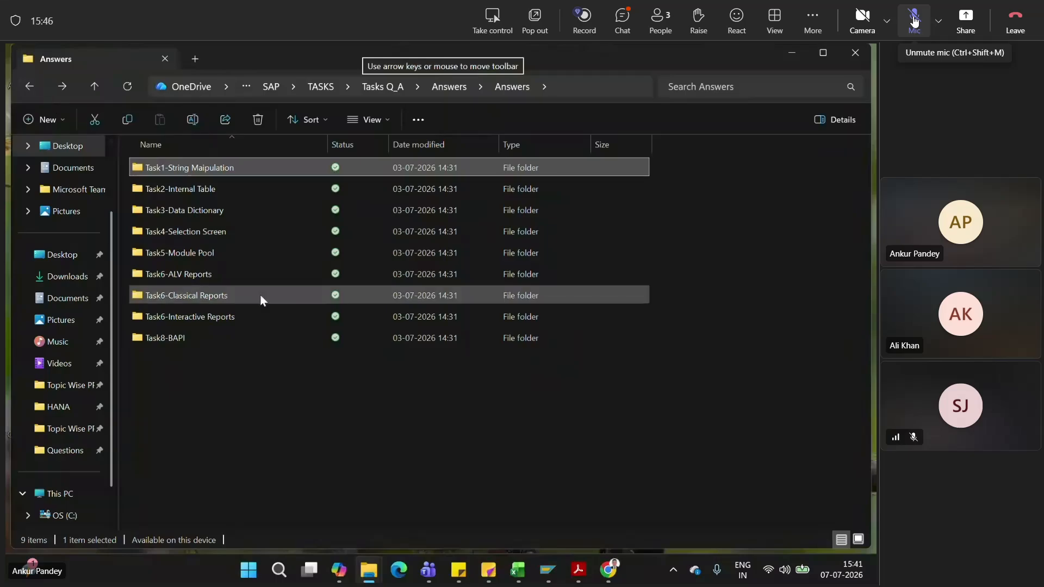
{"action": "left_click", "coordinate": [383, 86]}
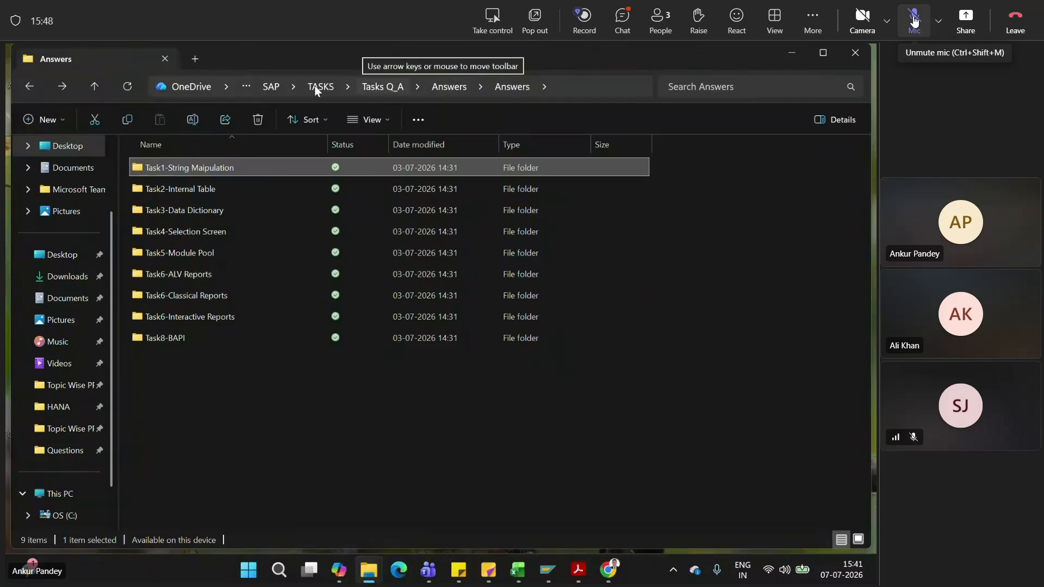
{"action": "left_click", "coordinate": [308, 82]}
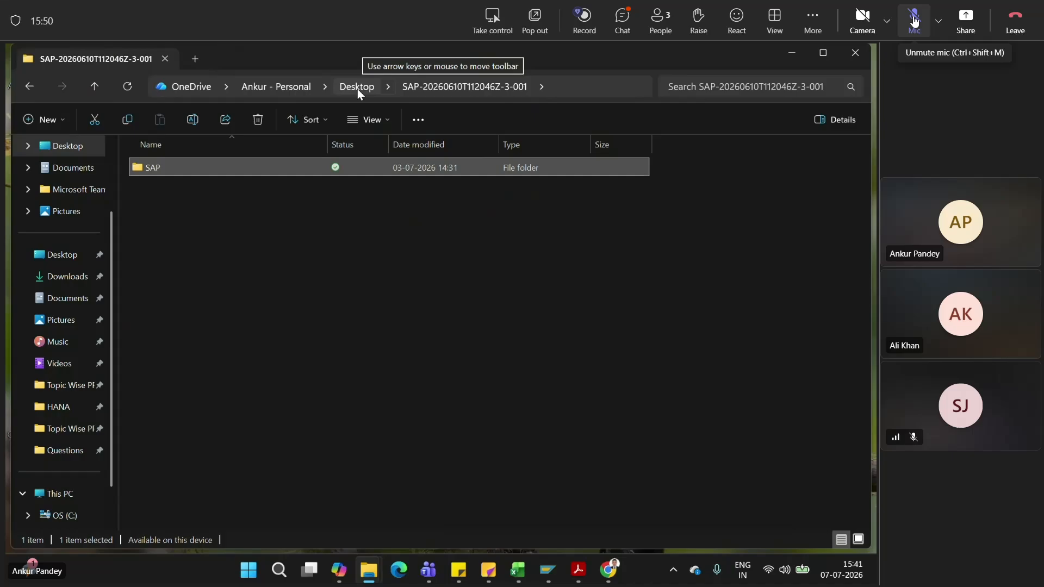
{"action": "double_click", "coordinate": [159, 167]}
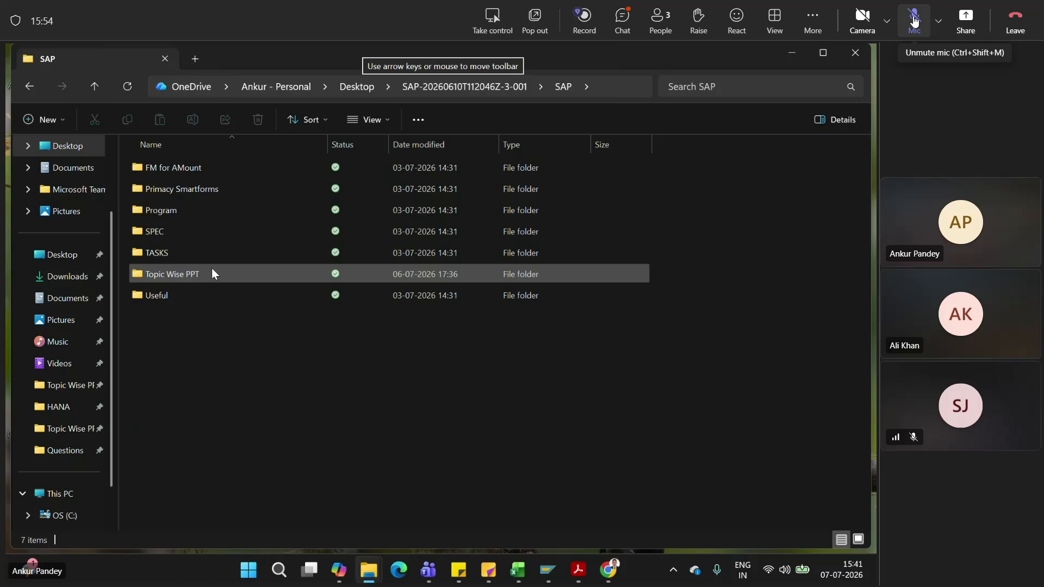
View the text documents in Useful programs within the Useful folder, and return to the SAP folder
{"action": "double_click", "coordinate": [196, 298]}
{"action": "double_click", "coordinate": [199, 166]}
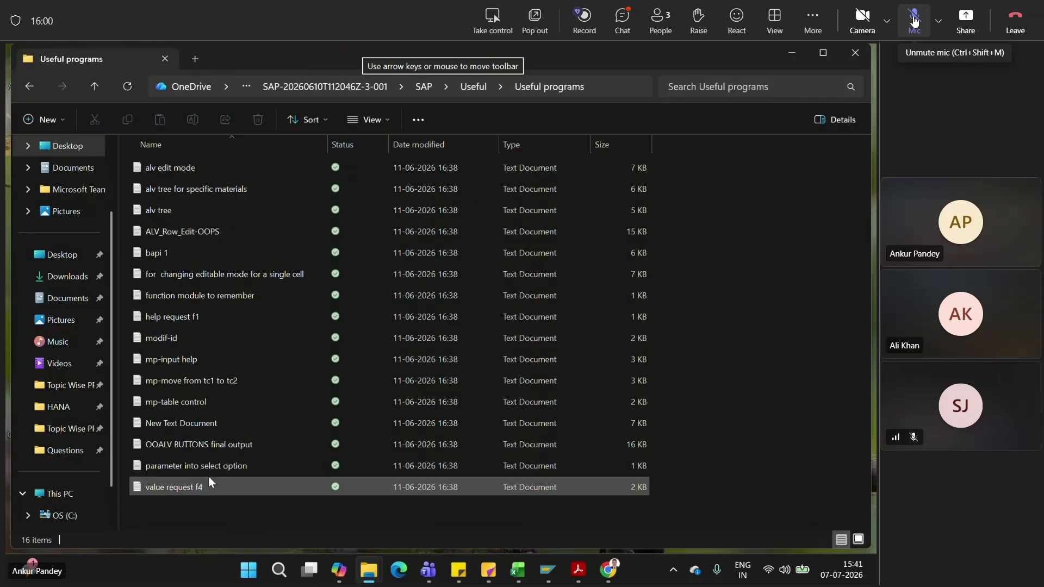
{"action": "left_click", "coordinate": [30, 86]}
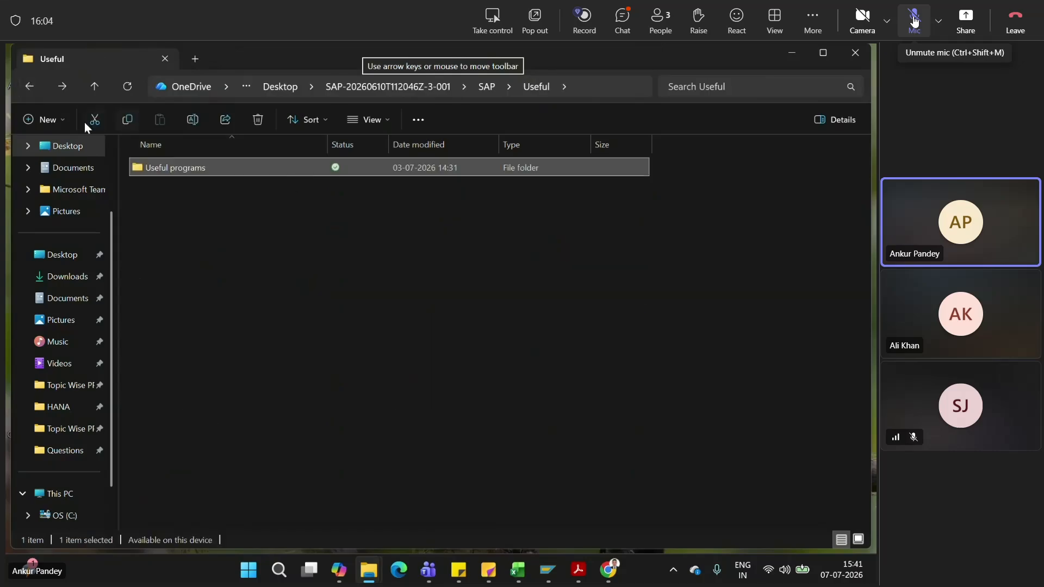
{"action": "left_click", "coordinate": [29, 86]}
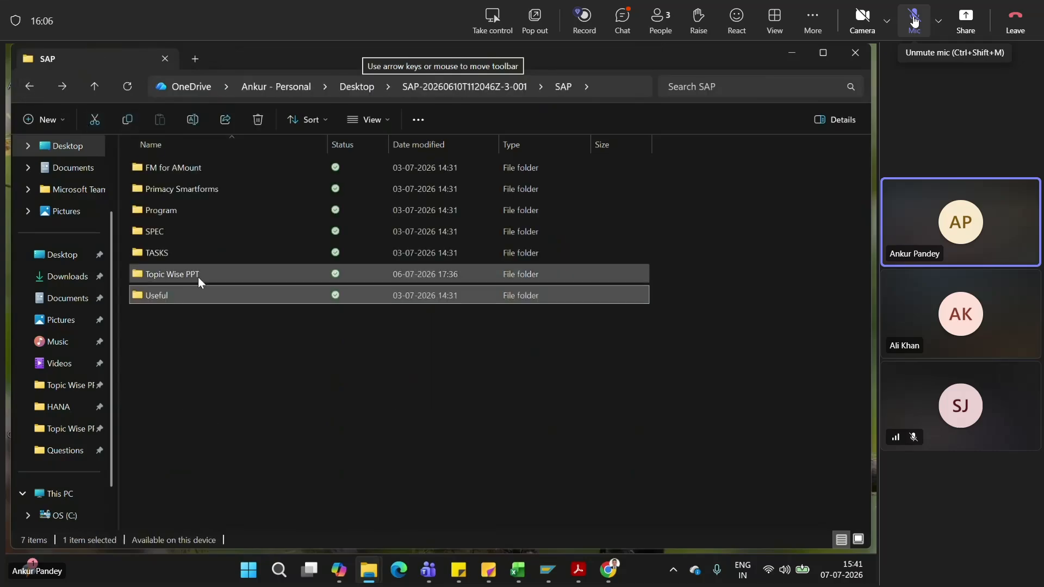
Look into the TASKS folder and SPEC 2 within the SPEC folder, and open the Program folder
{"action": "double_click", "coordinate": [189, 257]}
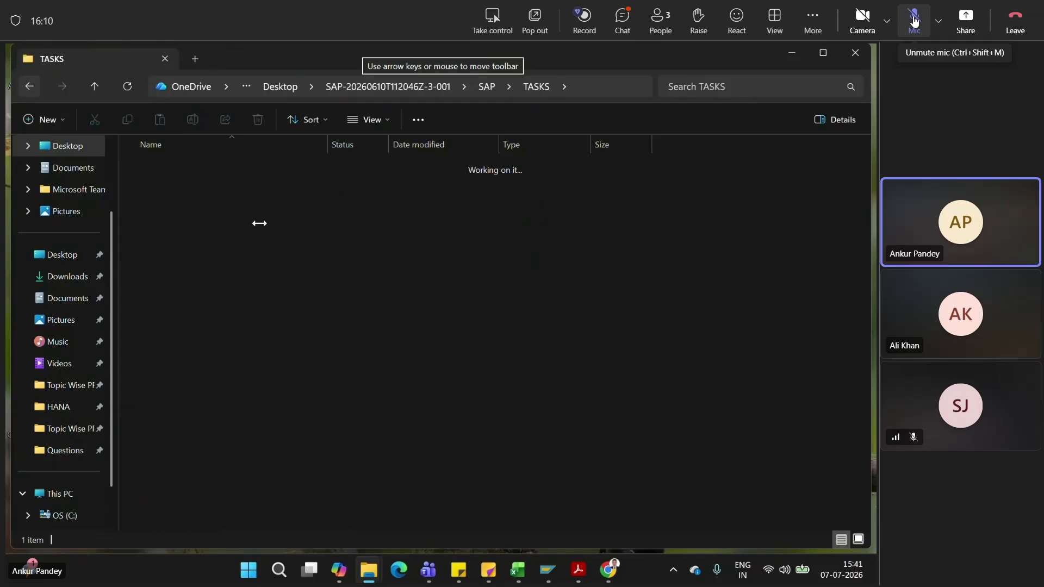
{"action": "key", "text": "alt+Left"}
{"action": "double_click", "coordinate": [196, 228]}
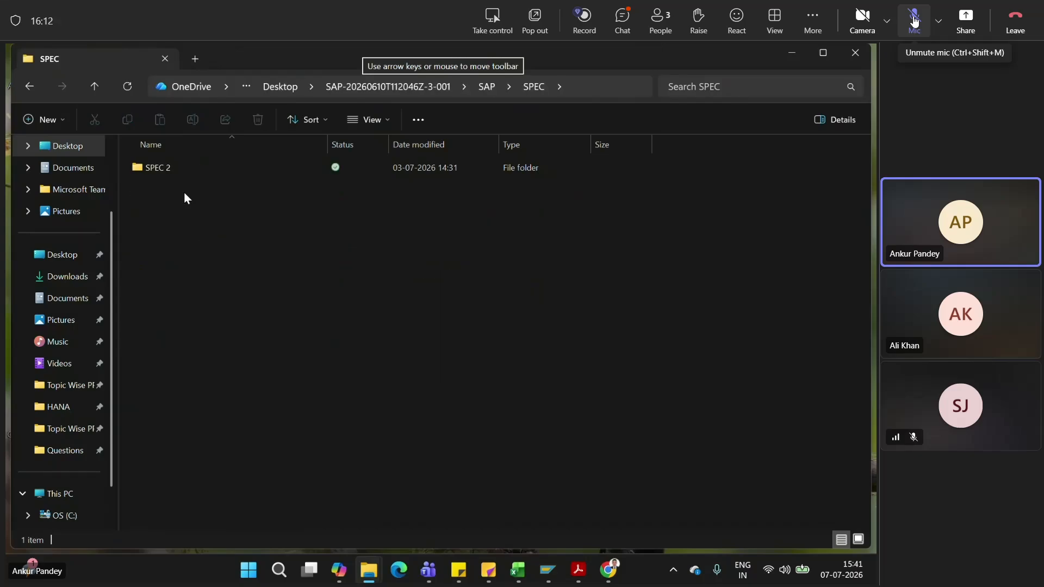
{"action": "double_click", "coordinate": [180, 168]}
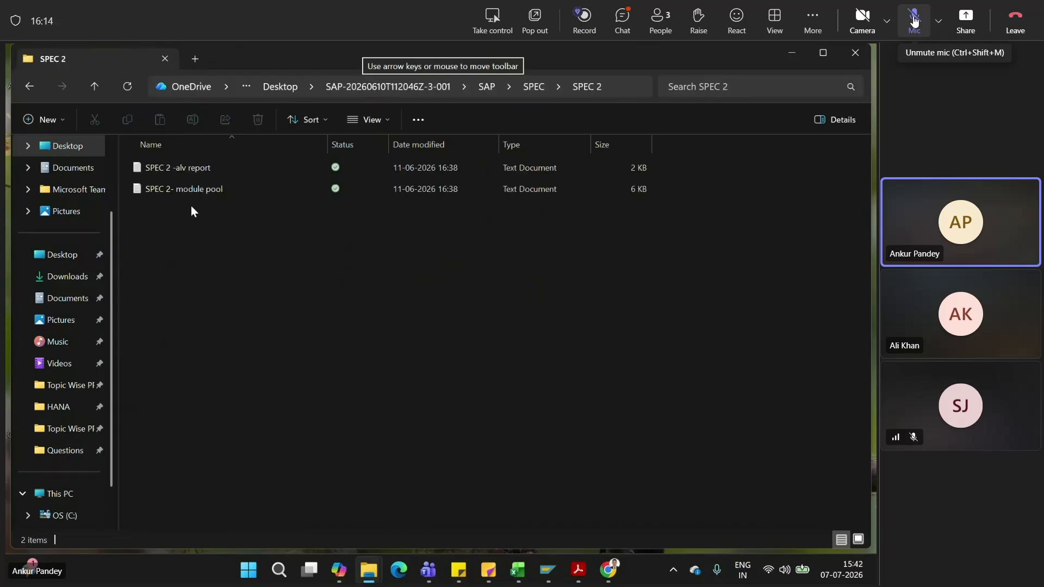
{"action": "left_click", "coordinate": [30, 86]}
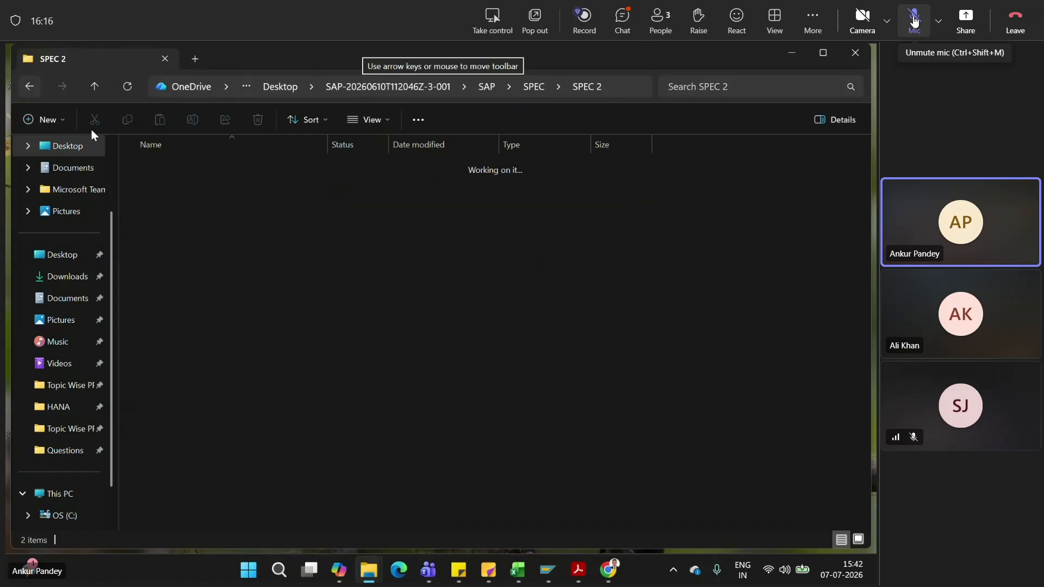
{"action": "left_click", "coordinate": [29, 87]}
{"action": "double_click", "coordinate": [152, 206]}
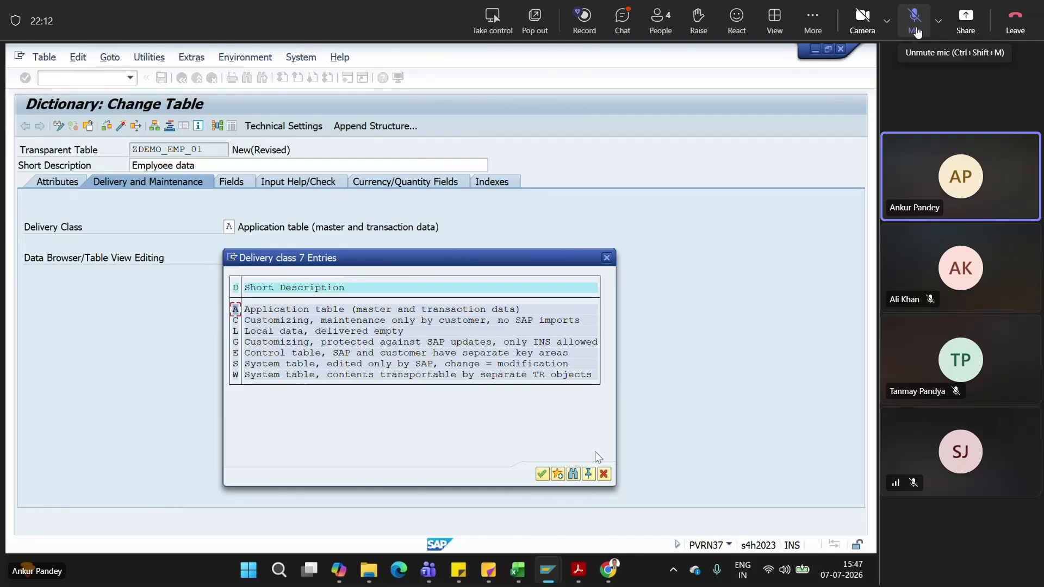
In SAP, add the highlighted delivery class to the personal list and choose A, Application table (master and transaction data)
{"action": "left_click", "coordinate": [556, 474]}
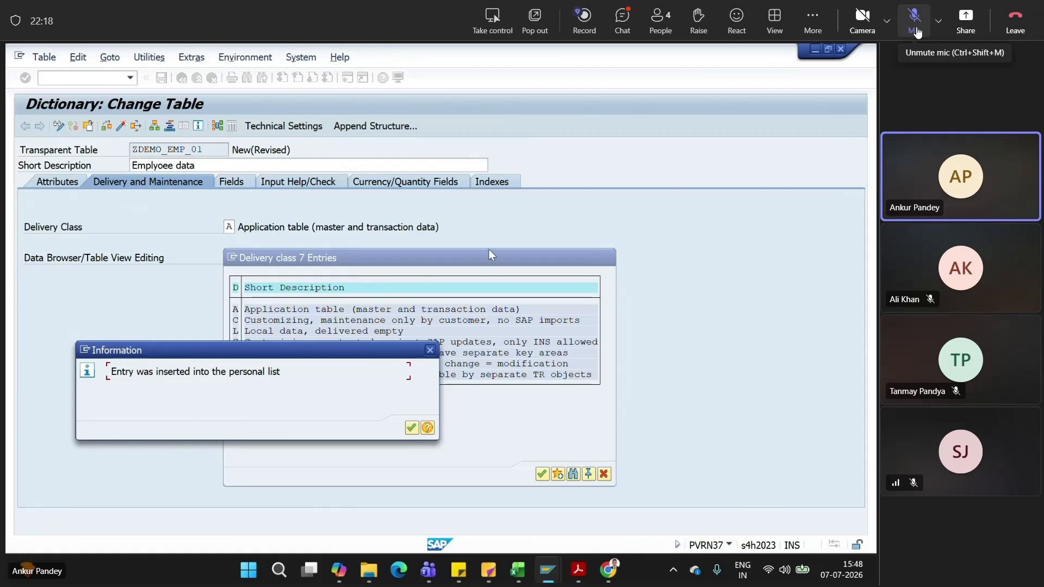
{"action": "left_click", "coordinate": [429, 350]}
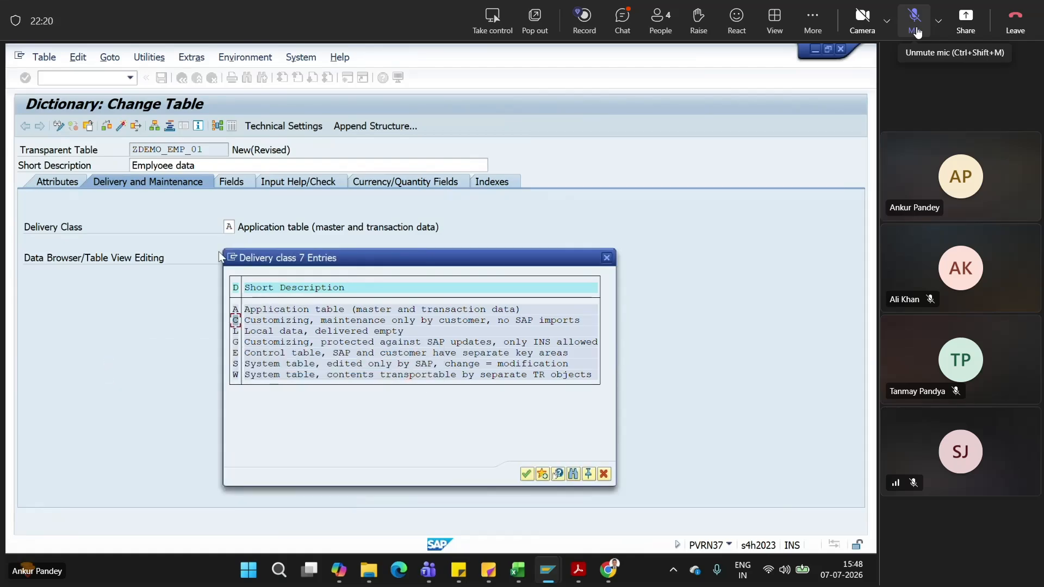
{"action": "left_click", "coordinate": [234, 309]}
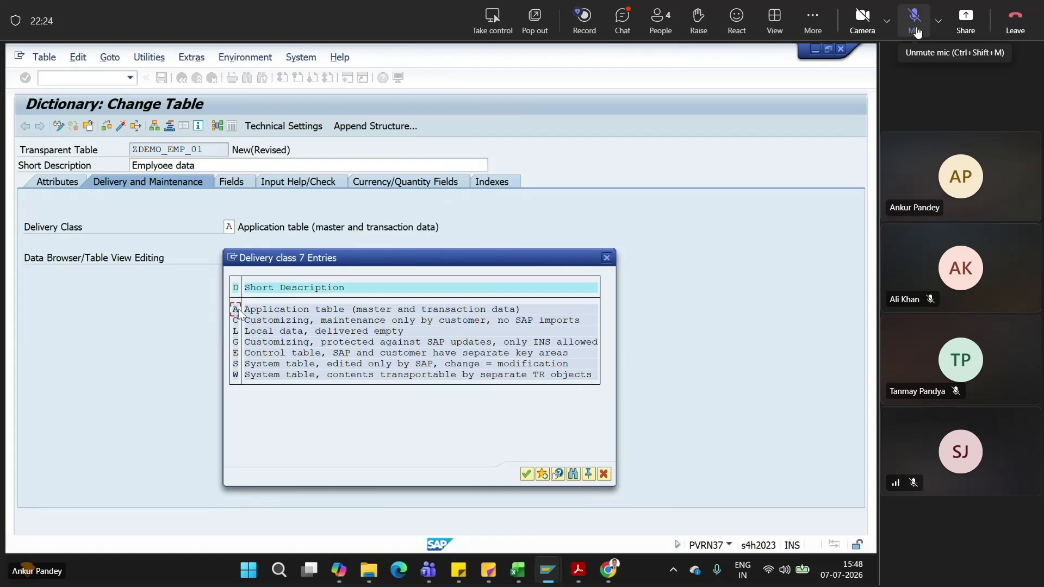
{"action": "left_click", "coordinate": [528, 475]}
Unmute the presenter's microphone in the meeting window, and set Data Browser/Table View Editing to Display/Maintenance Allowed
{"action": "left_click", "coordinate": [279, 260]}
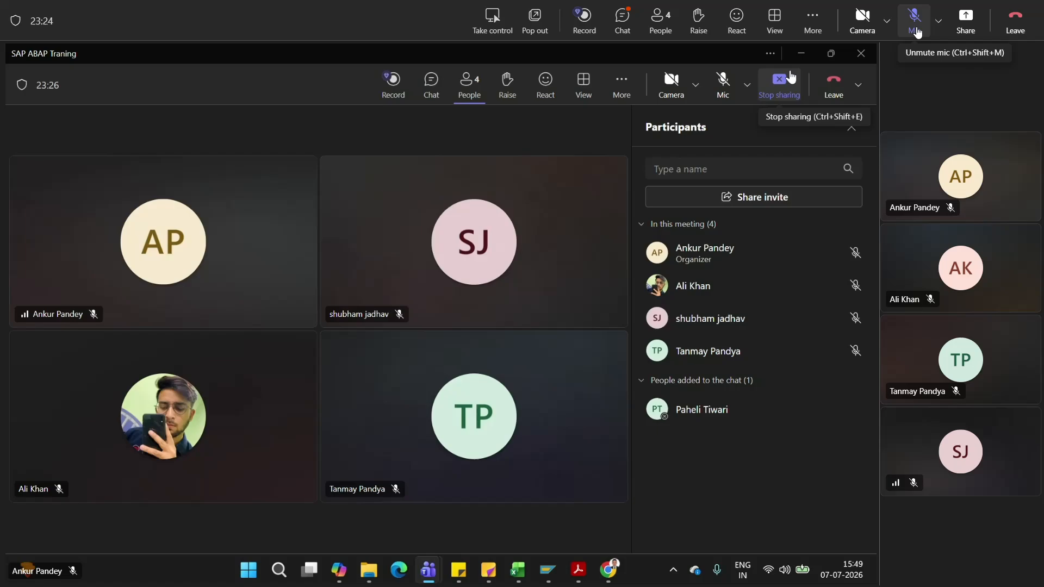
{"action": "left_click", "coordinate": [723, 83]}
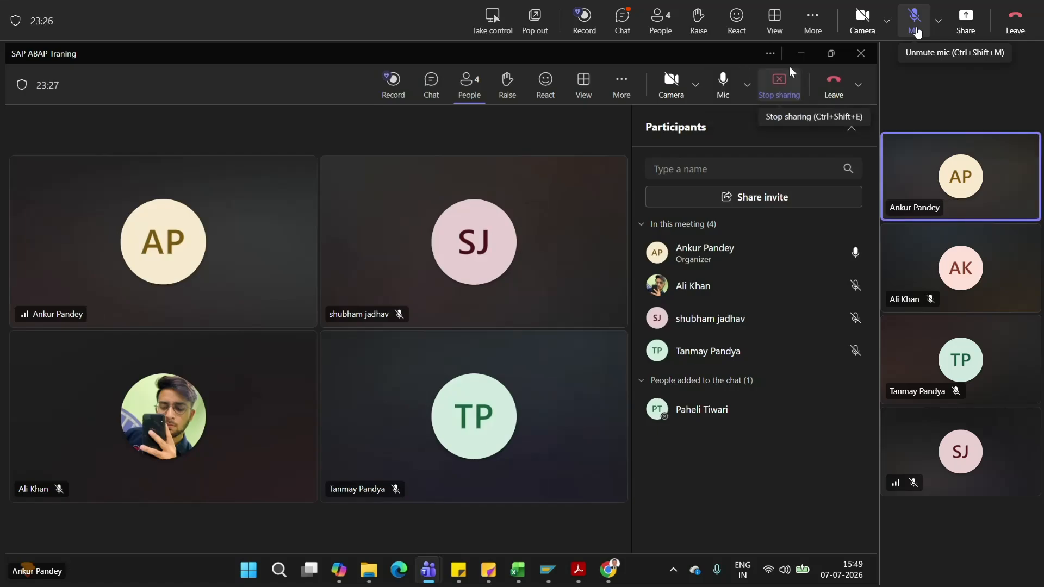
{"action": "left_click", "coordinate": [810, 55]}
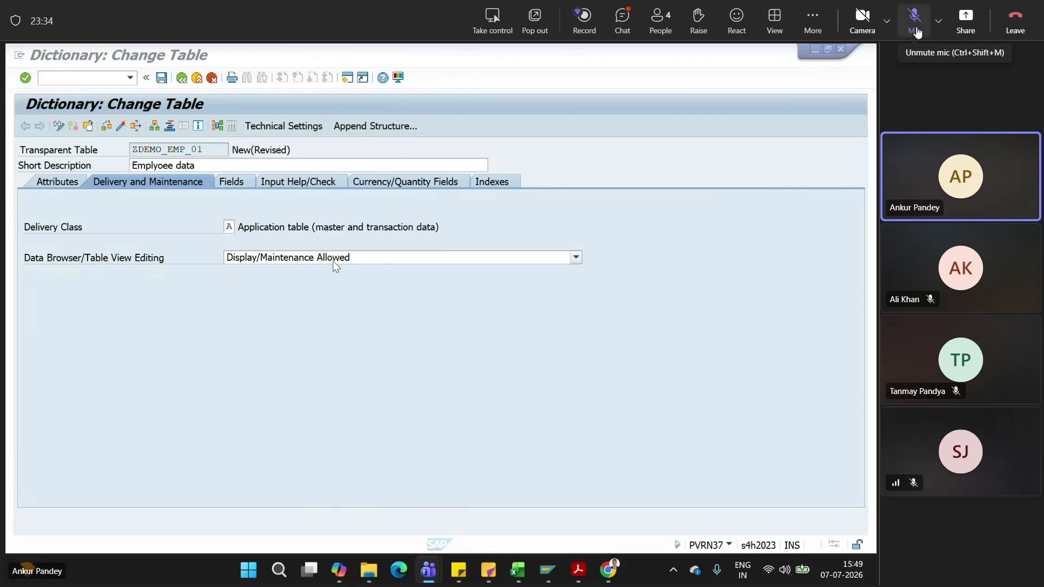
{"action": "left_click", "coordinate": [271, 260]}
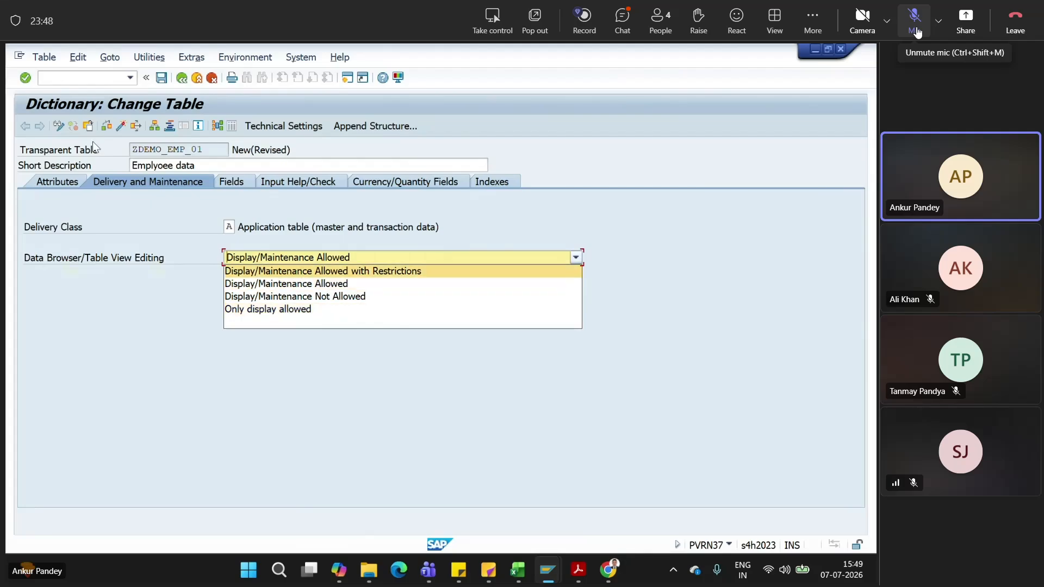
{"action": "left_click", "coordinate": [353, 284]}
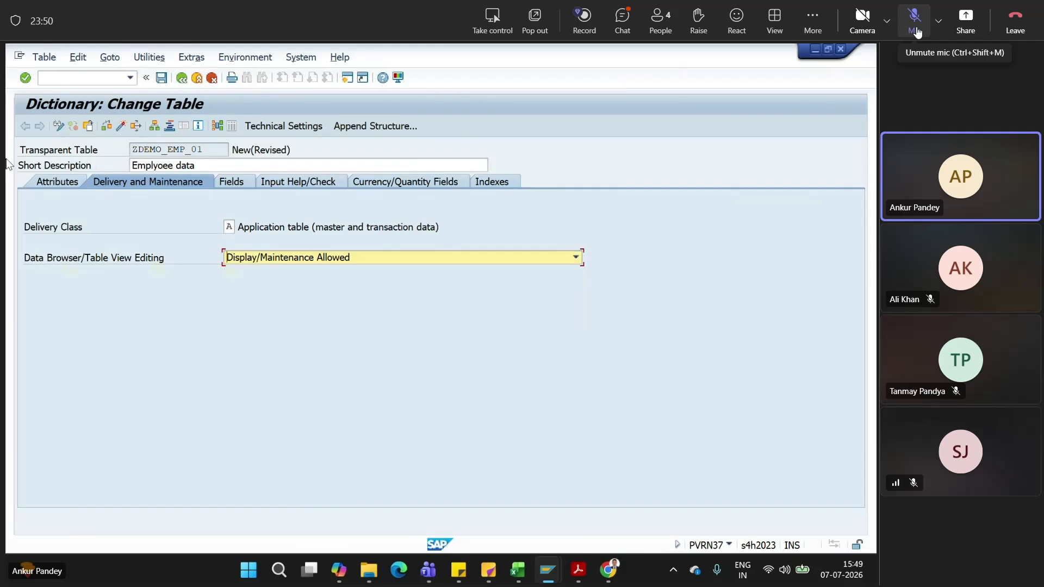
Review the table's attributes with its package entry and its delivery settings, and display the field definitions
{"action": "left_click", "coordinate": [56, 185]}
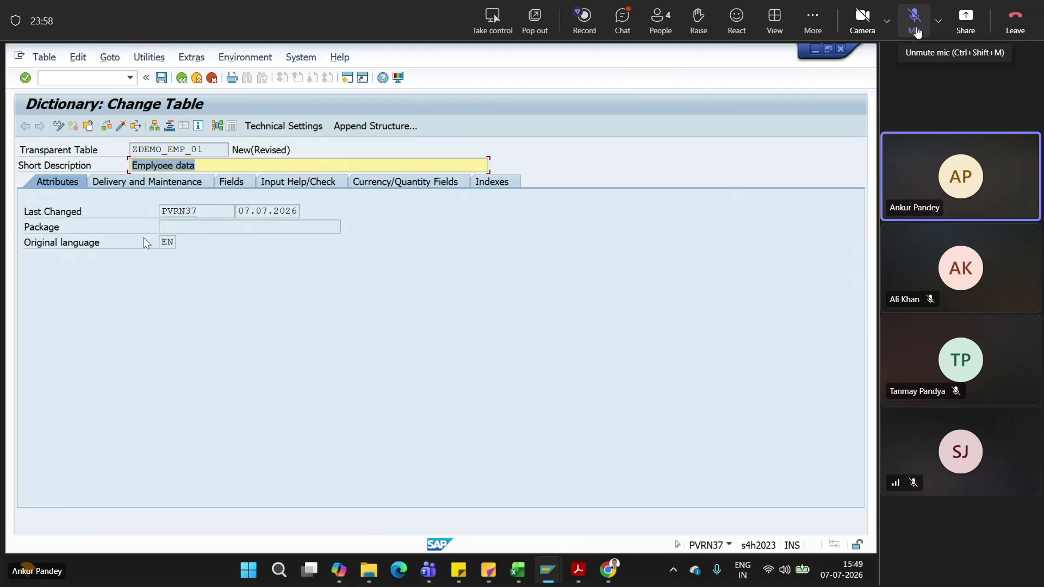
{"action": "left_click", "coordinate": [248, 229]}
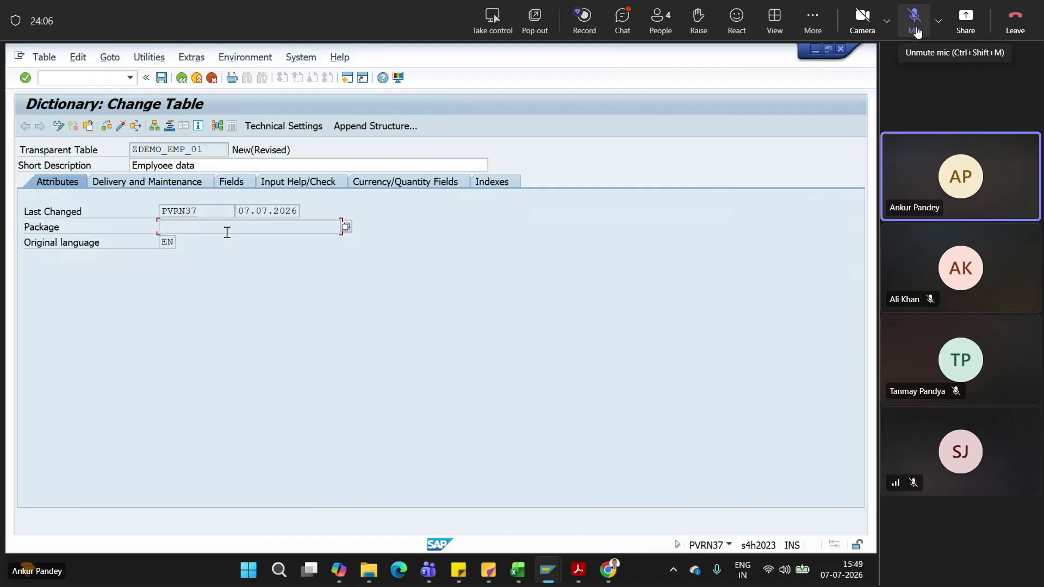
{"action": "left_click", "coordinate": [141, 182]}
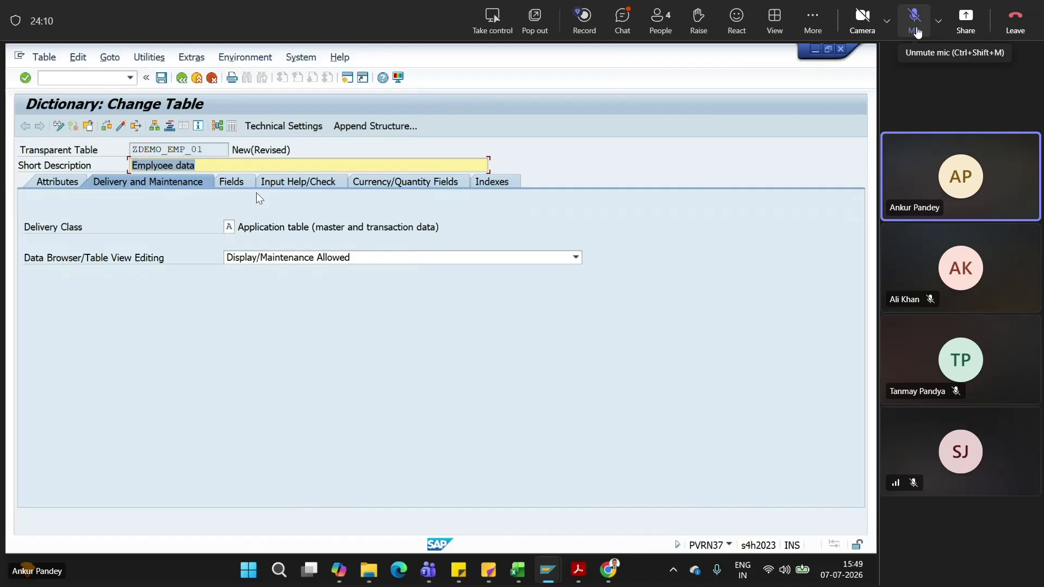
{"action": "left_click", "coordinate": [224, 182]}
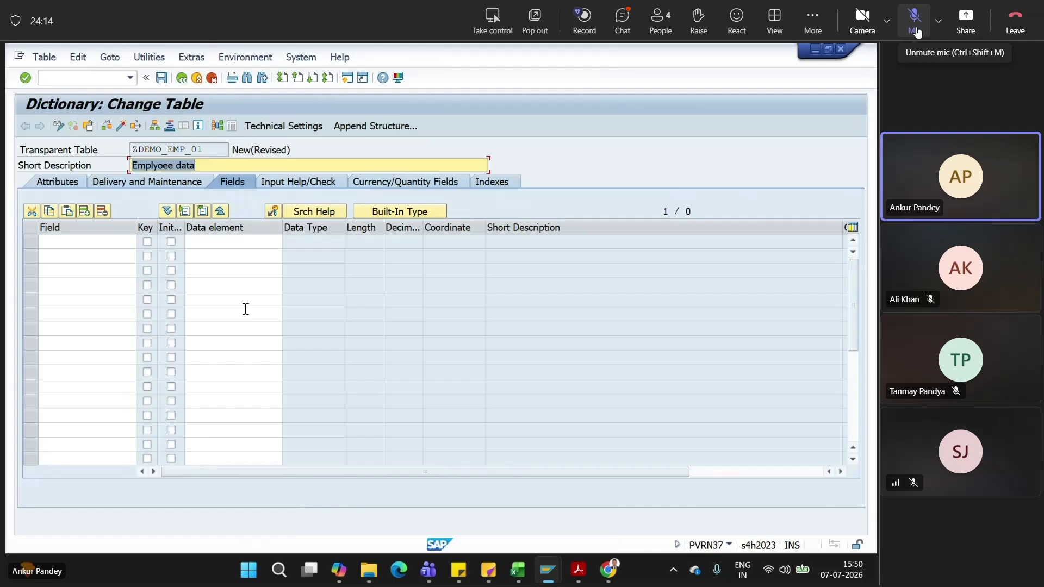
Save the table and search for packages matching Z* in the object directory entry
{"action": "left_click", "coordinate": [161, 78]}
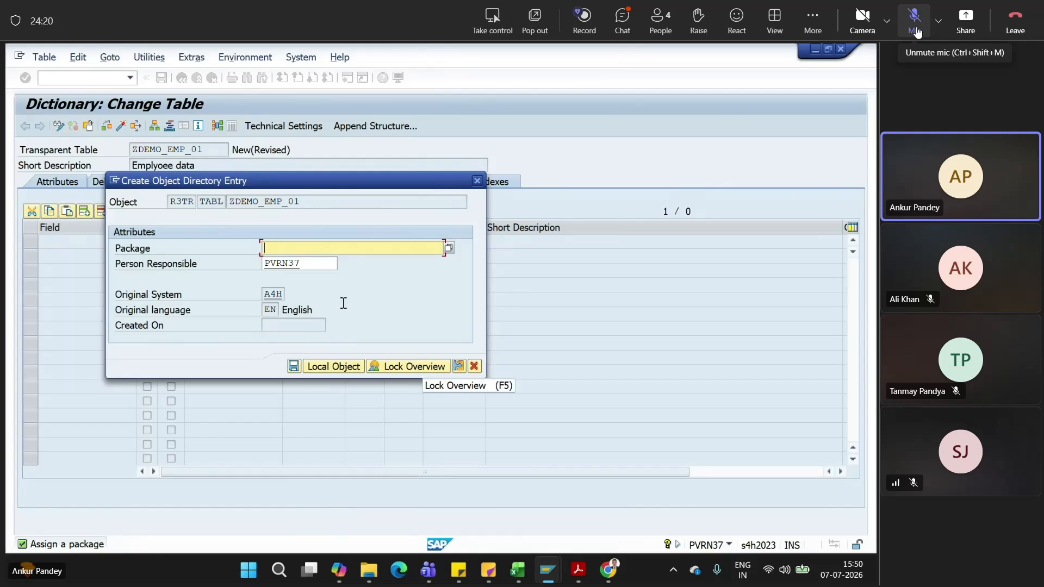
{"action": "type", "text": "Z*("}
{"action": "key", "text": "BackSpace"}
{"action": "left_click", "coordinate": [448, 249]}
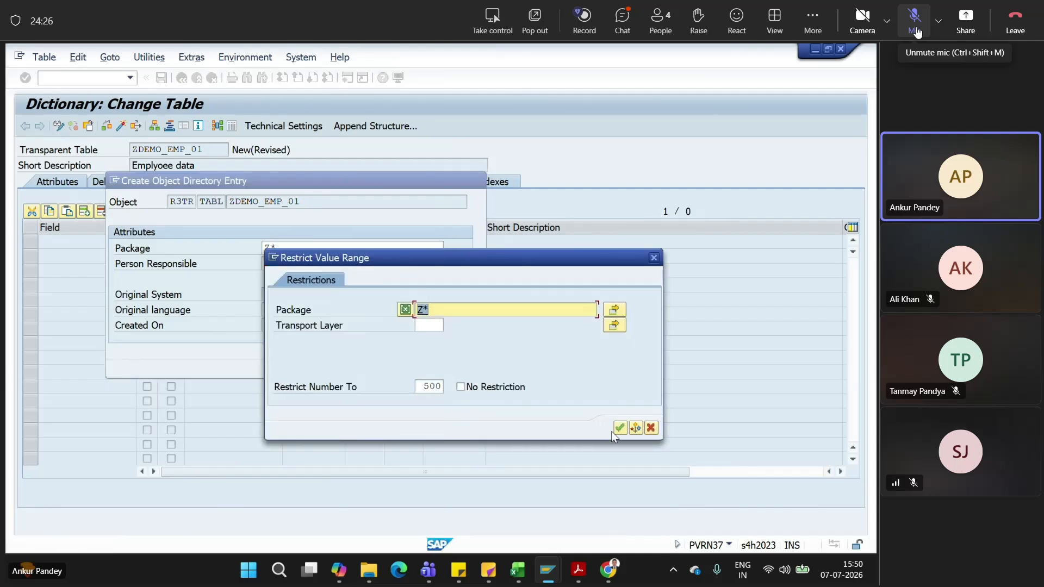
{"action": "left_click", "coordinate": [619, 428]}
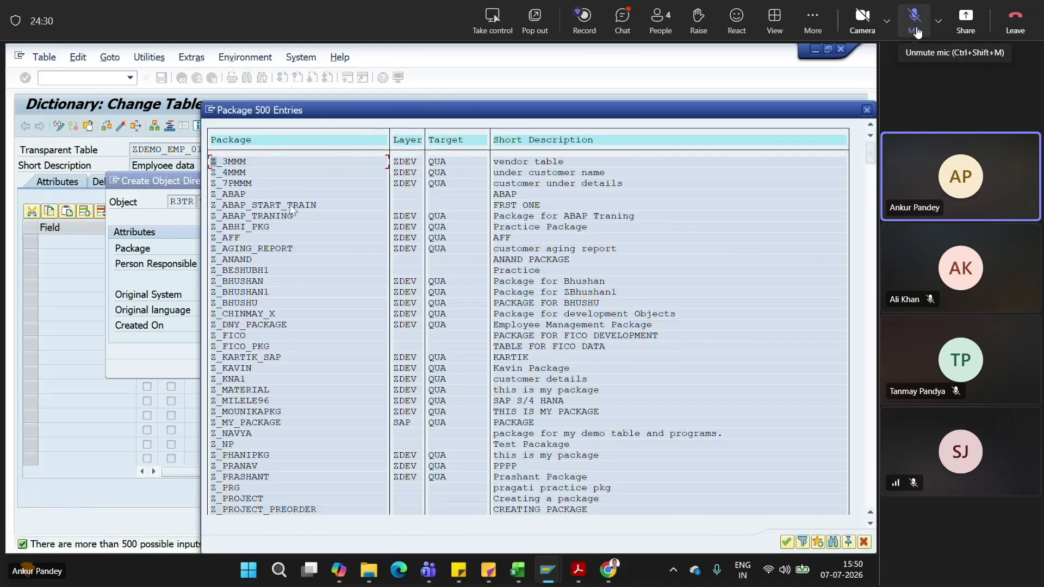
Look through the package list around Z_ABAP_TRANING and close it without choosing an entry
{"action": "left_click", "coordinate": [260, 218]}
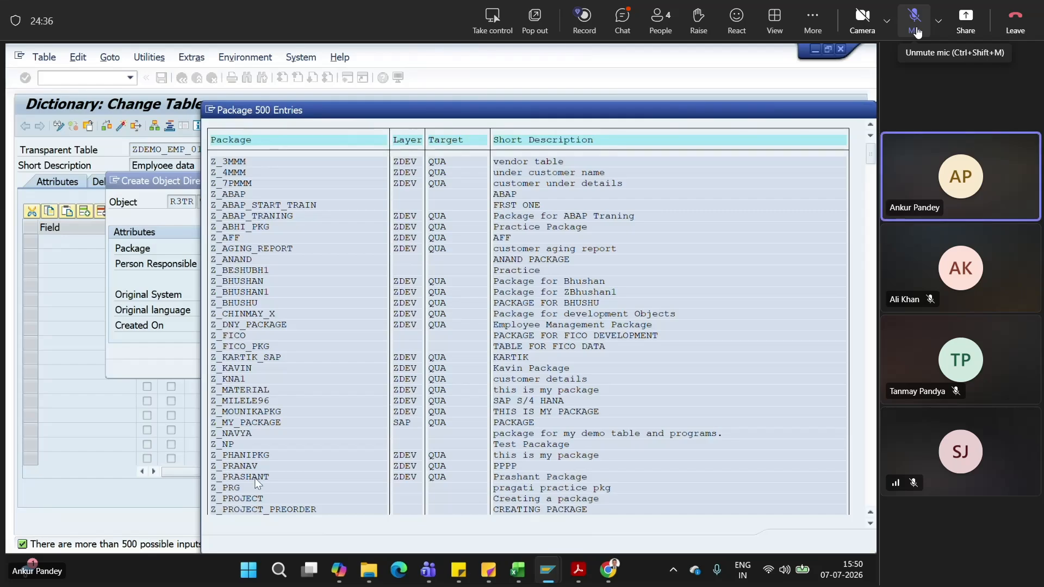
{"action": "scroll", "coordinate": [257, 483], "scroll_direction": "down", "scroll_amount": 1}
{"action": "scroll", "coordinate": [257, 482], "scroll_direction": "down", "scroll_amount": 3}
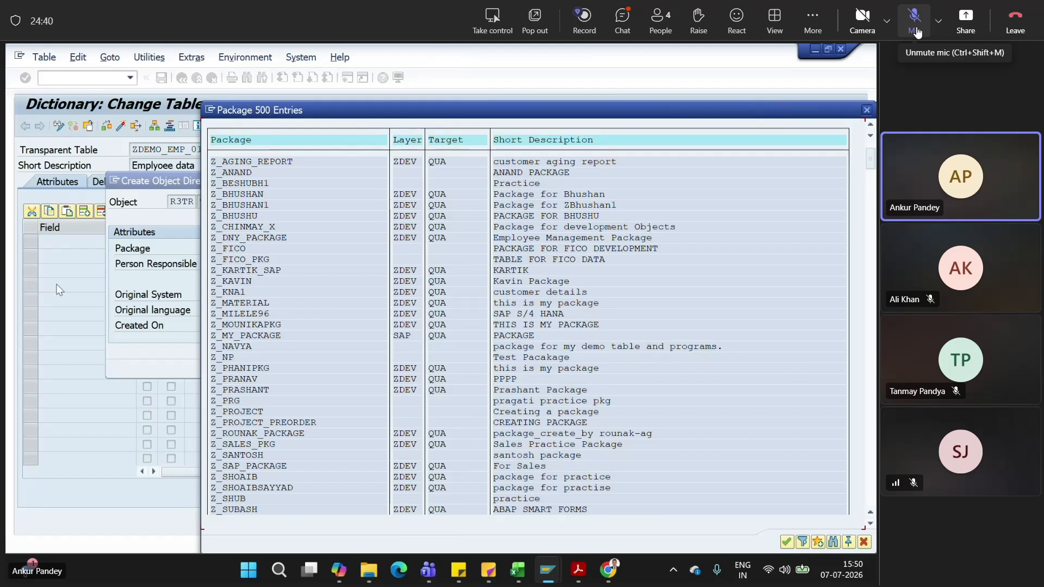
{"action": "scroll", "coordinate": [308, 198], "scroll_direction": "up", "scroll_amount": 2}
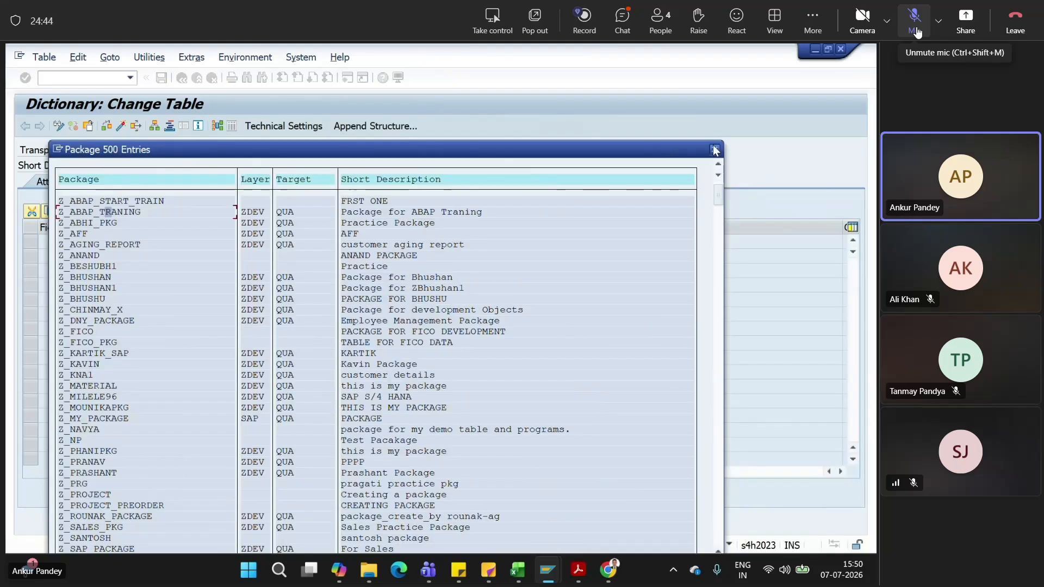
{"action": "left_click", "coordinate": [715, 149]}
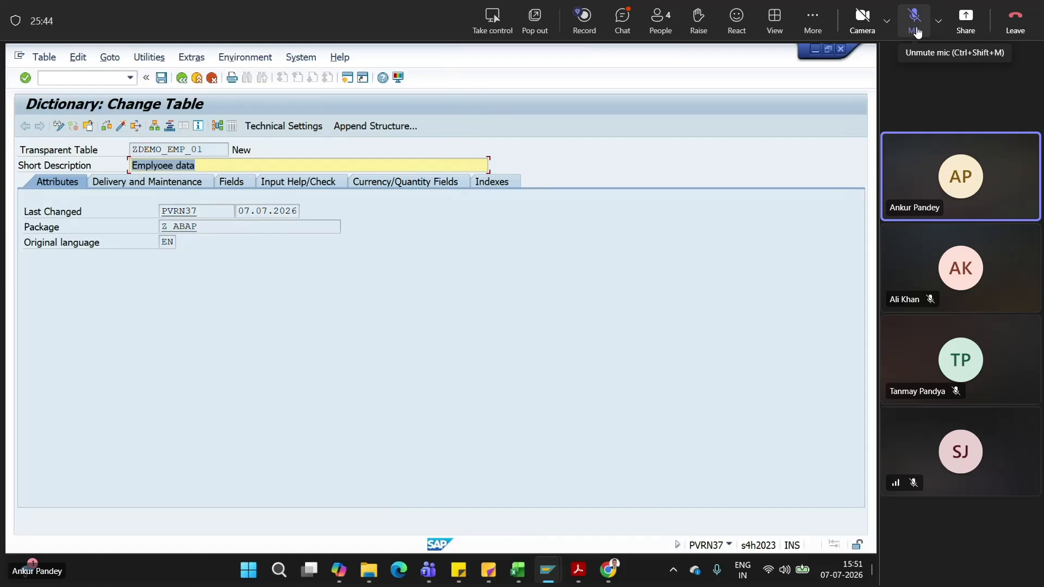
Unmute and mute the meeting microphone again, and review the table's delivery and maintenance settings
{"action": "left_click", "coordinate": [917, 32]}
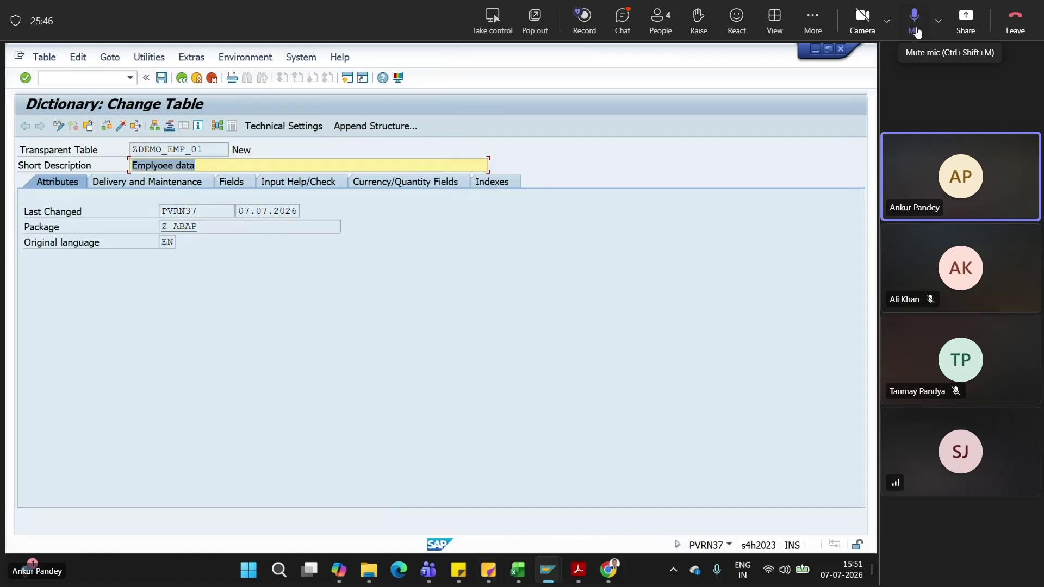
{"action": "left_click", "coordinate": [917, 31]}
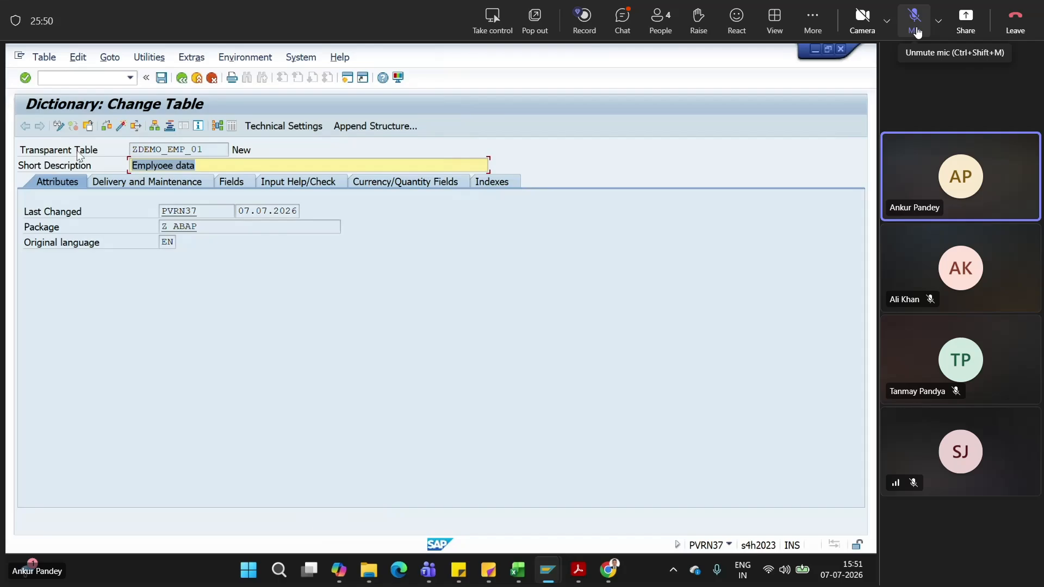
{"action": "left_click", "coordinate": [139, 182]}
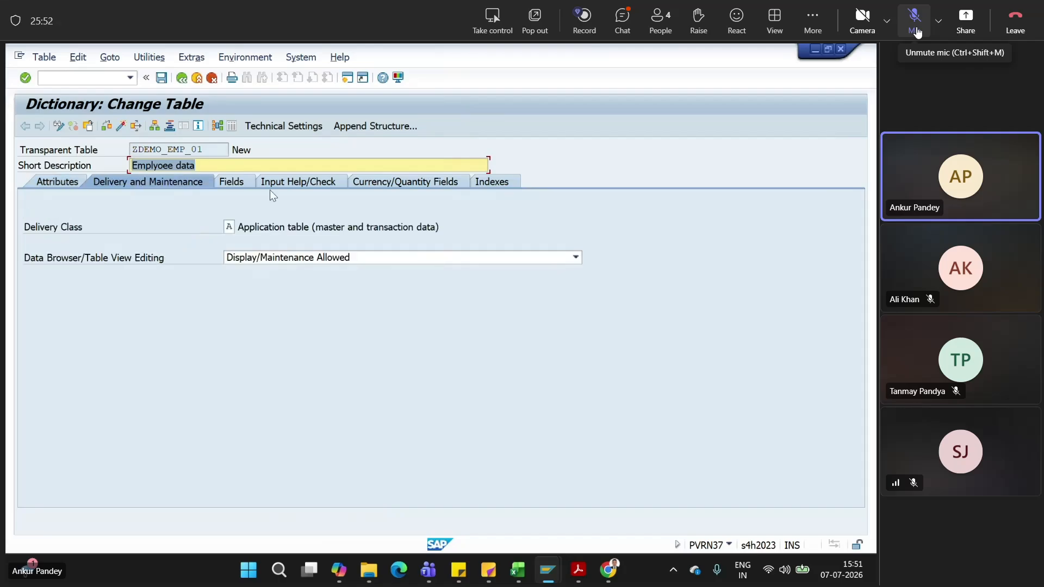
Add Name as the first field of the table, mark it as a key field and widen the initial values column
{"action": "left_click", "coordinate": [228, 180]}
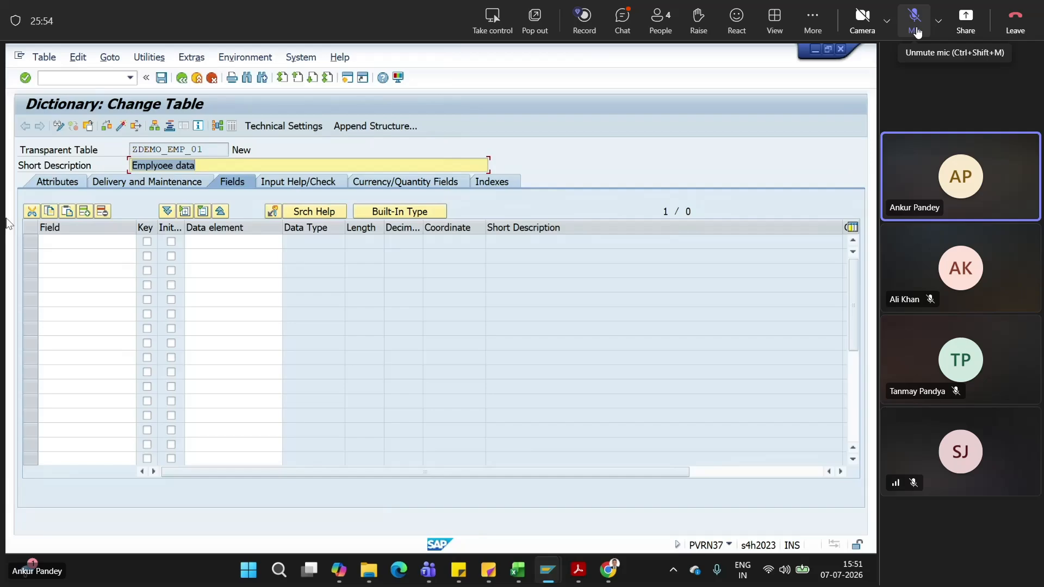
{"action": "left_click", "coordinate": [87, 241]}
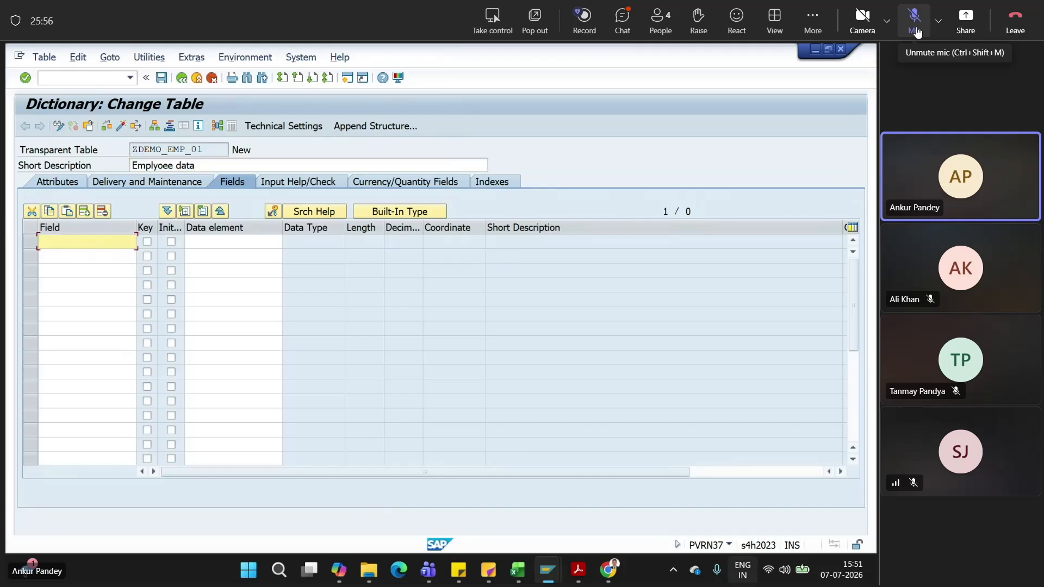
{"action": "key", "text": "super+space"}
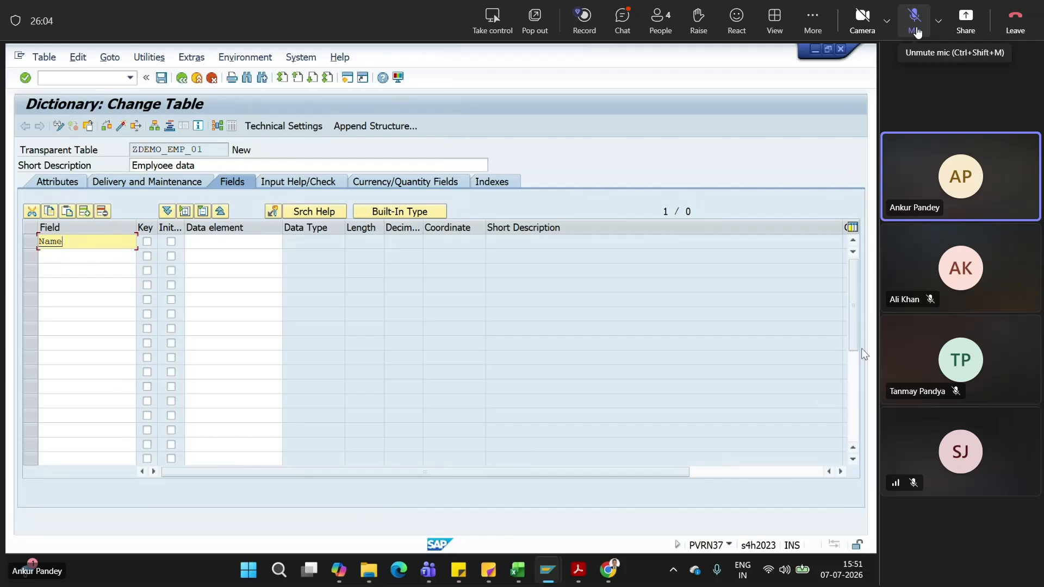
{"action": "left_click", "coordinate": [148, 242]}
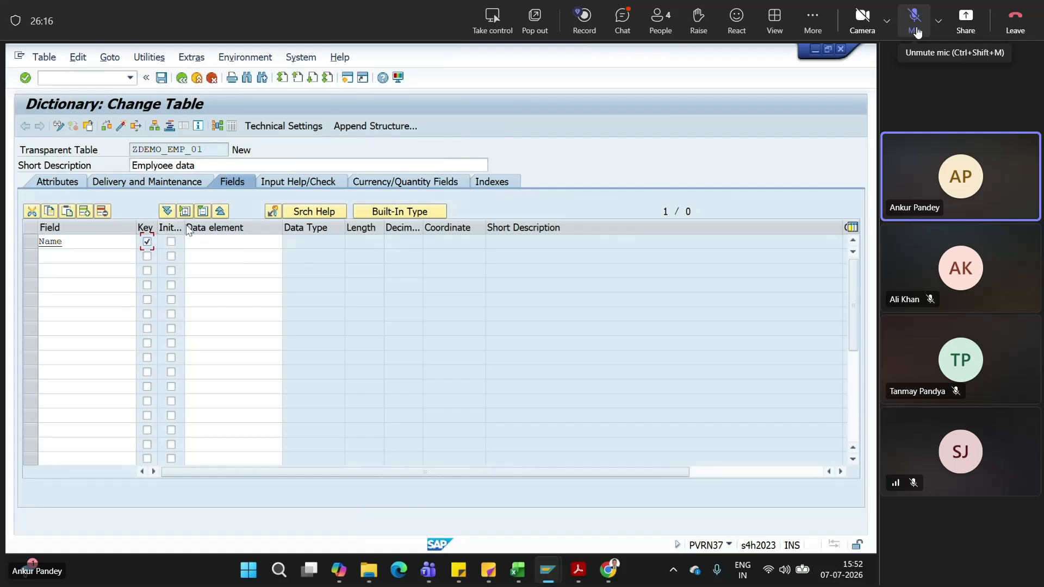
{"action": "left_click_drag", "start_coordinate": [185, 225], "coordinate": [214, 222]}
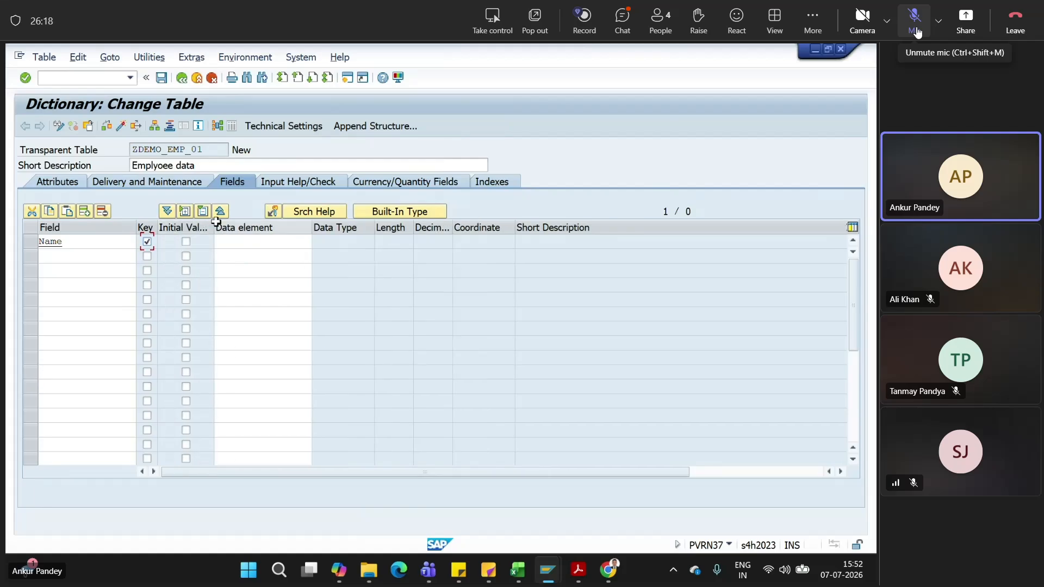
Switch the NAME field to a built-in type and set its data type to CHAR with length 20
{"action": "left_click", "coordinate": [249, 240]}
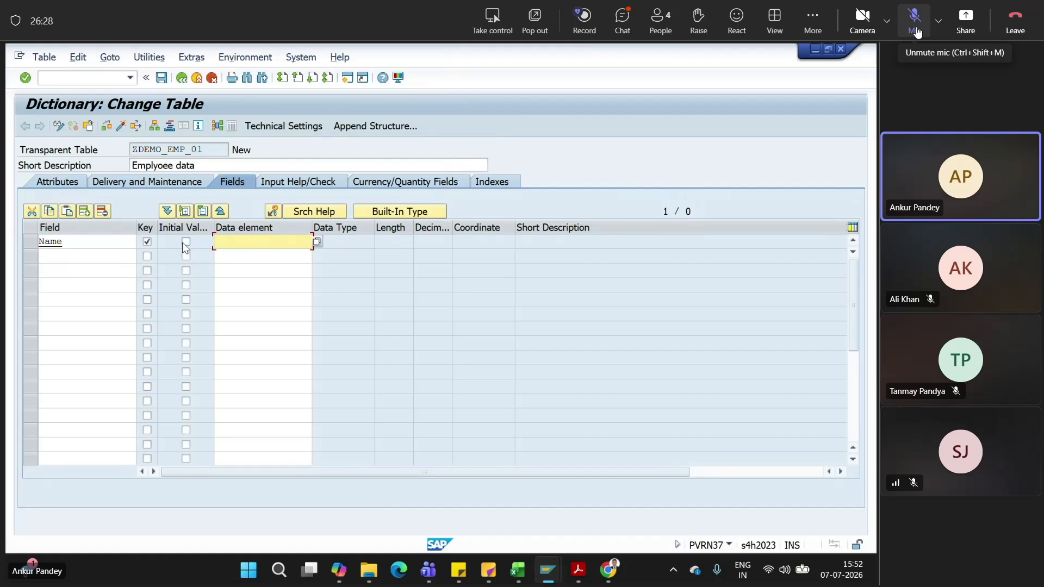
{"action": "left_click", "coordinate": [387, 212]}
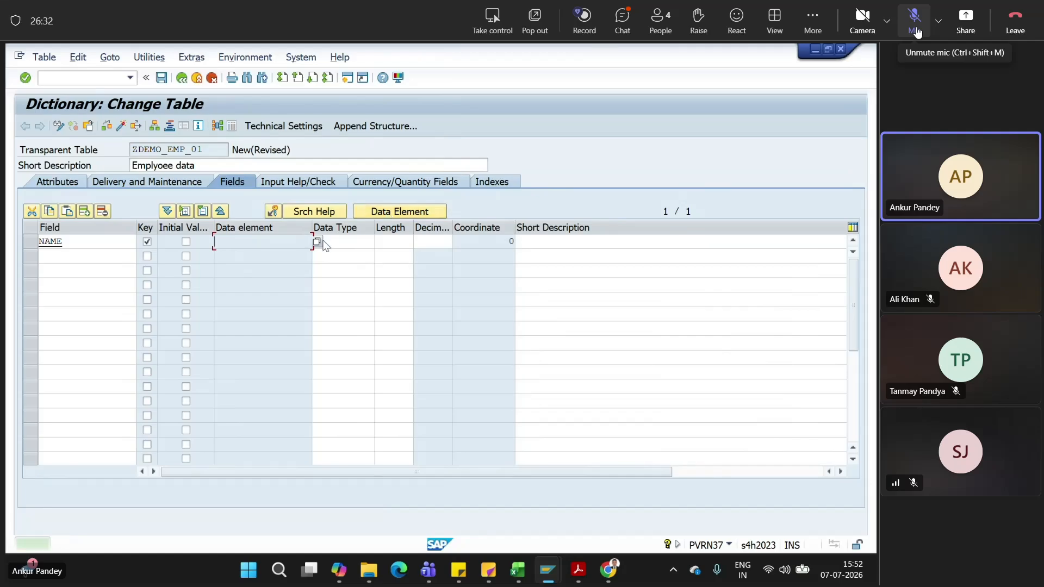
{"action": "left_click", "coordinate": [332, 242]}
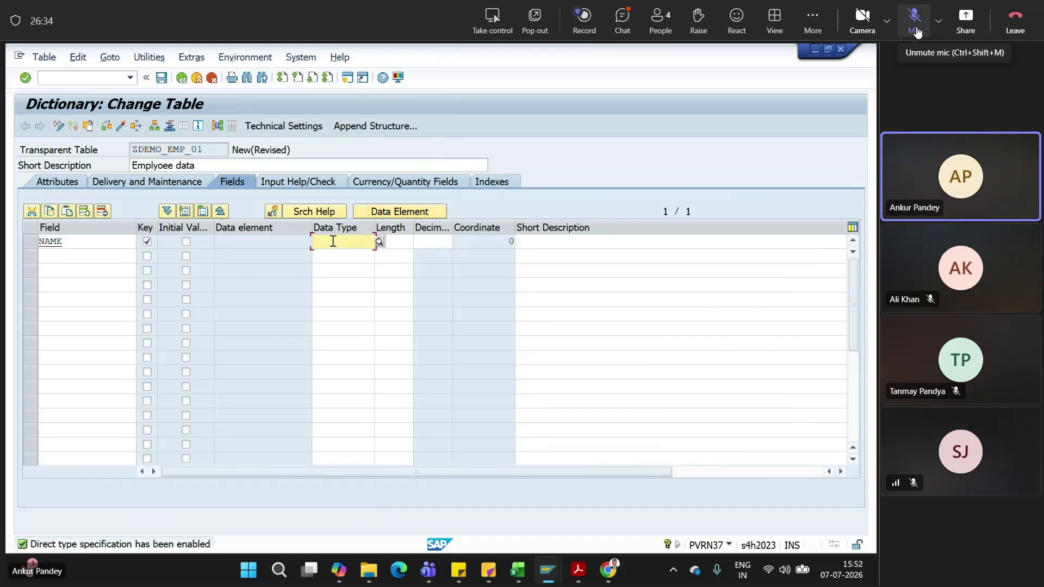
{"action": "type", "text": "C"}
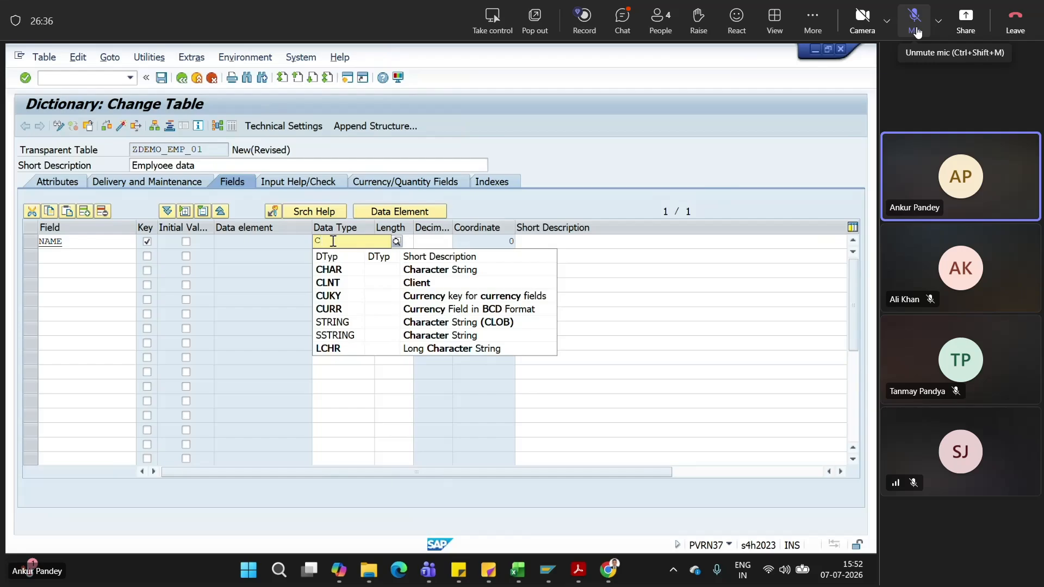
{"action": "left_click", "coordinate": [361, 271]}
{"action": "left_click", "coordinate": [400, 243]}
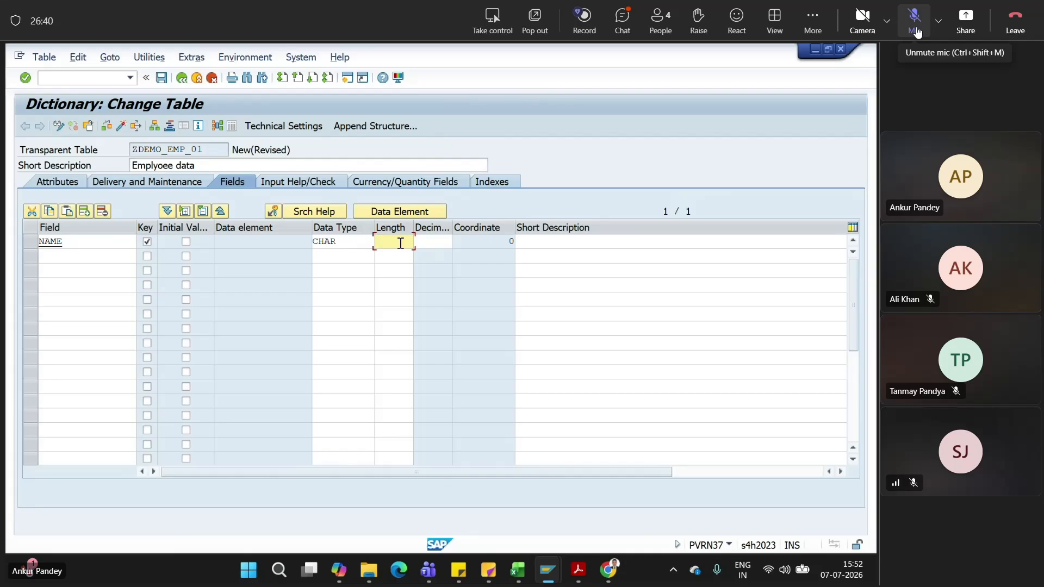
{"action": "type", "text": "20"}
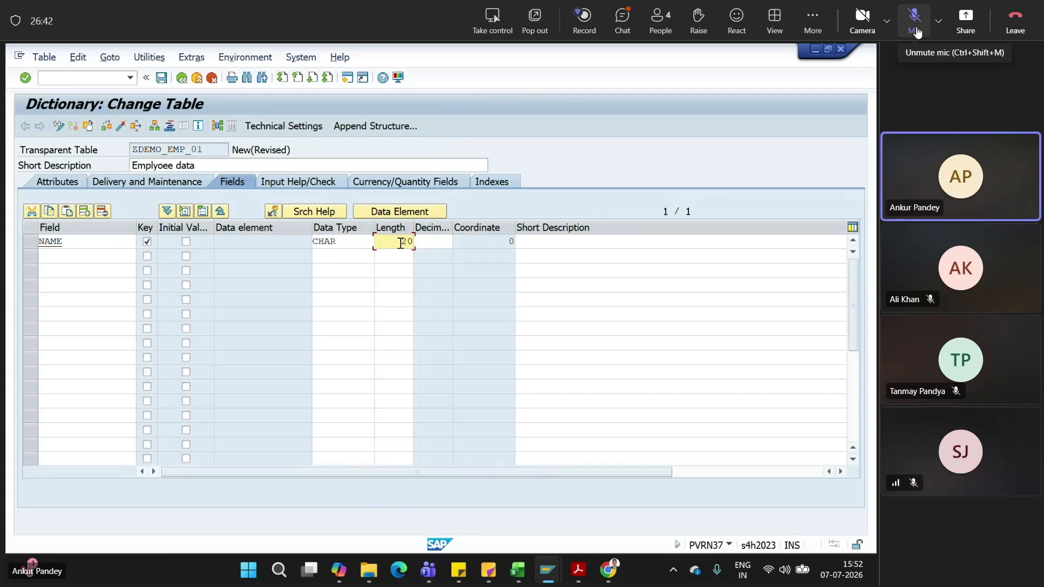
Enter "Name of employee" as the NAME field's short description and save the table
{"action": "left_click", "coordinate": [552, 241]}
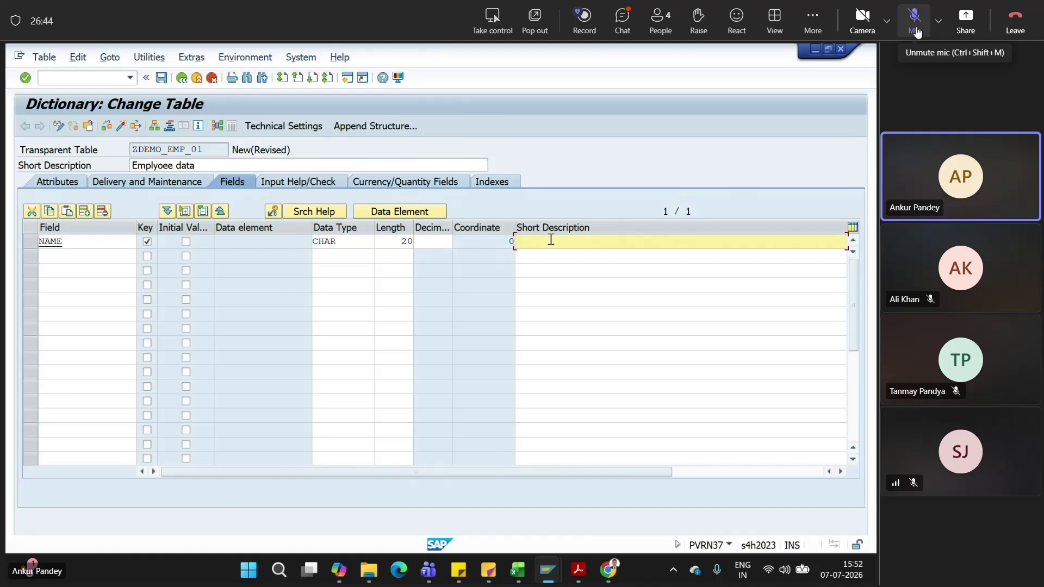
{"action": "type", "text": "Name of employee"}
{"action": "left_click", "coordinate": [162, 77]}
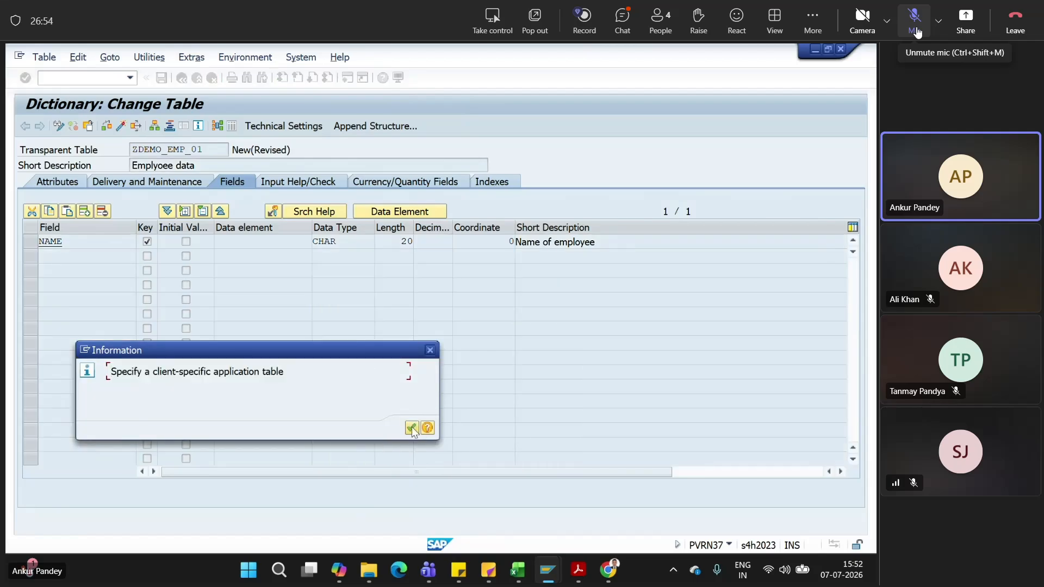
{"action": "left_click", "coordinate": [412, 429]}
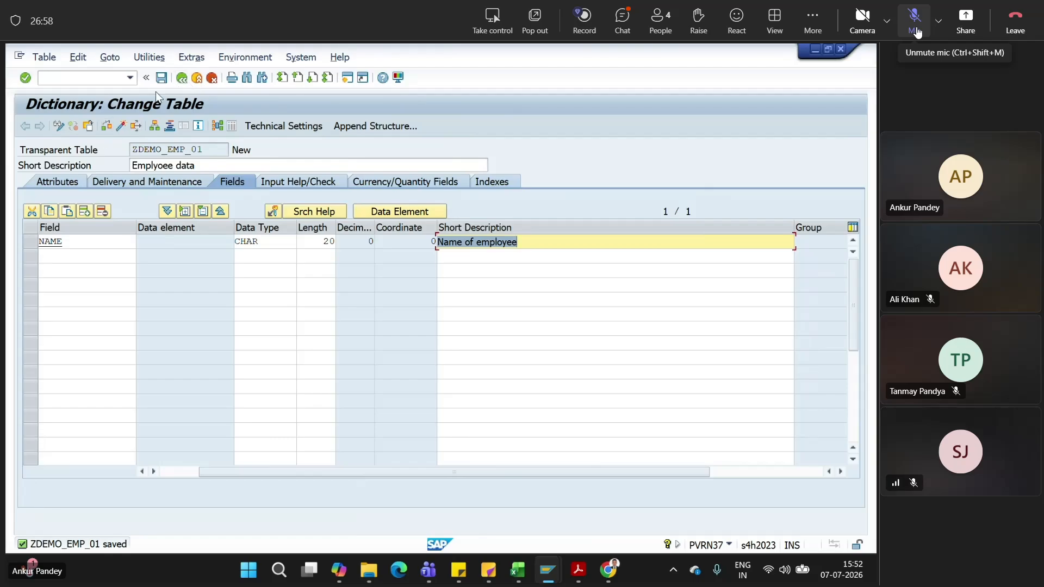
{"action": "left_click", "coordinate": [161, 77]}
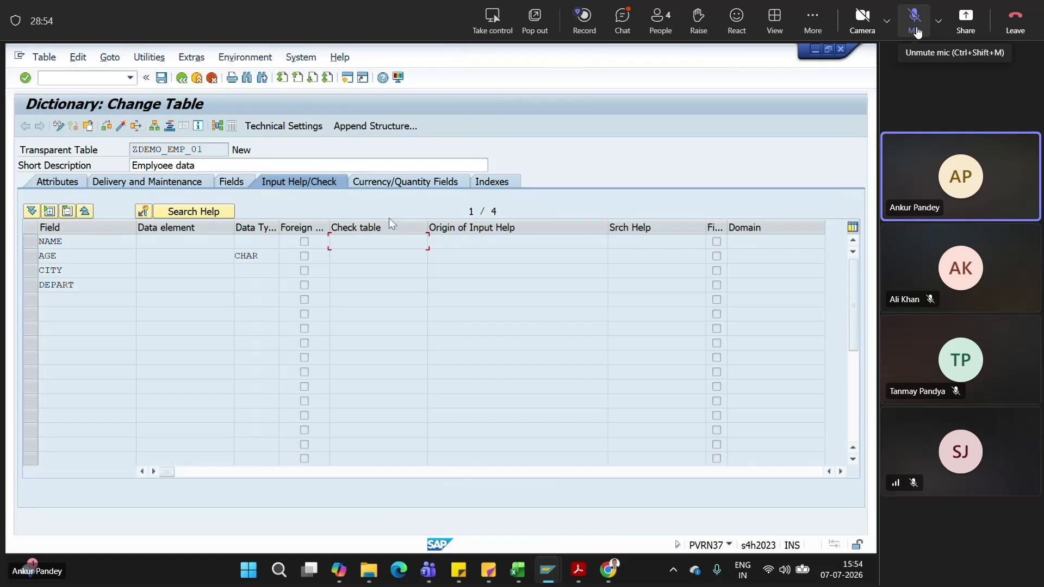
Review the table's currency and quantity fields, including their reference table entries, and its indexes
{"action": "left_click", "coordinate": [375, 181]}
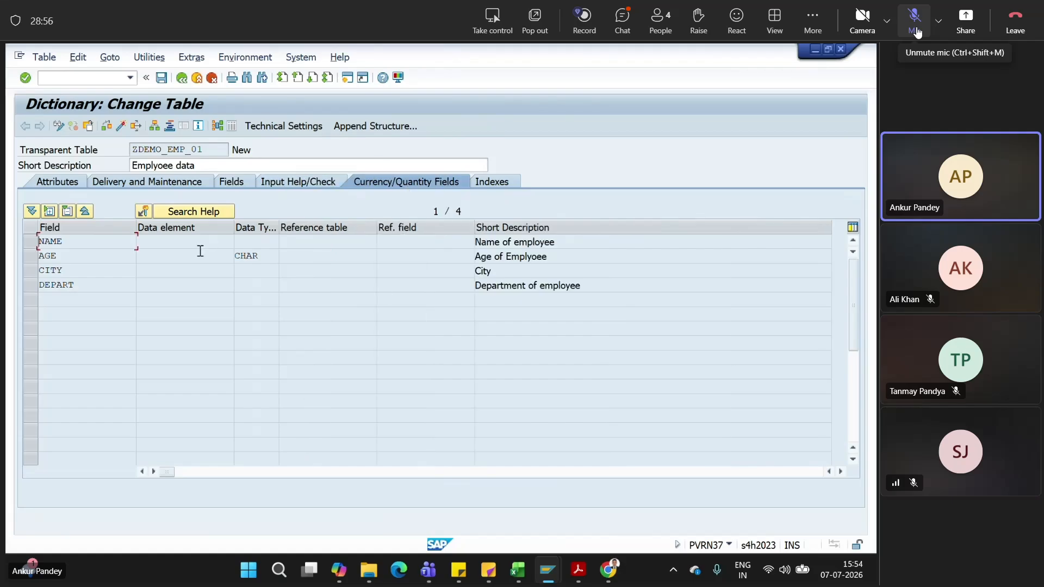
{"action": "left_click", "coordinate": [331, 243]}
{"action": "left_click", "coordinate": [321, 272]}
{"action": "left_click", "coordinate": [315, 284]}
{"action": "left_click", "coordinate": [317, 270]}
{"action": "left_click", "coordinate": [318, 256]}
{"action": "left_click", "coordinate": [495, 183]}
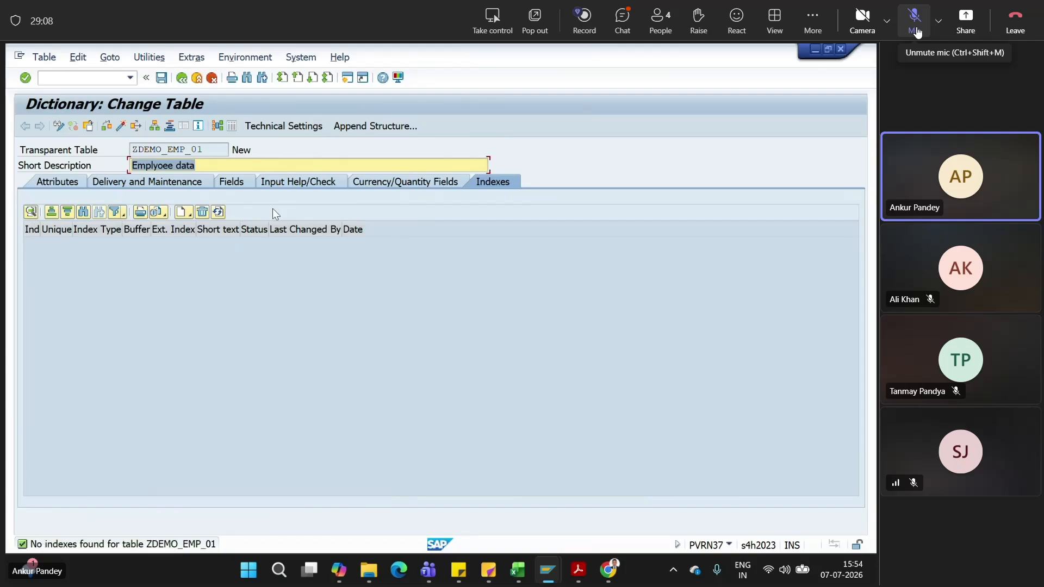
Review the delivery and maintenance settings, save the table and display its field definitions
{"action": "left_click", "coordinate": [162, 182]}
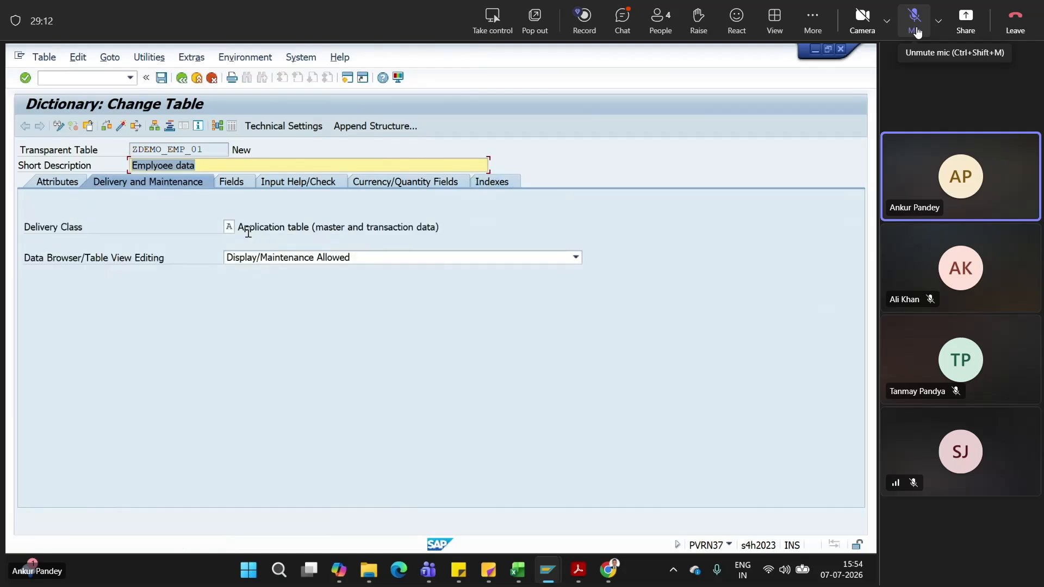
{"action": "left_click", "coordinate": [161, 77]}
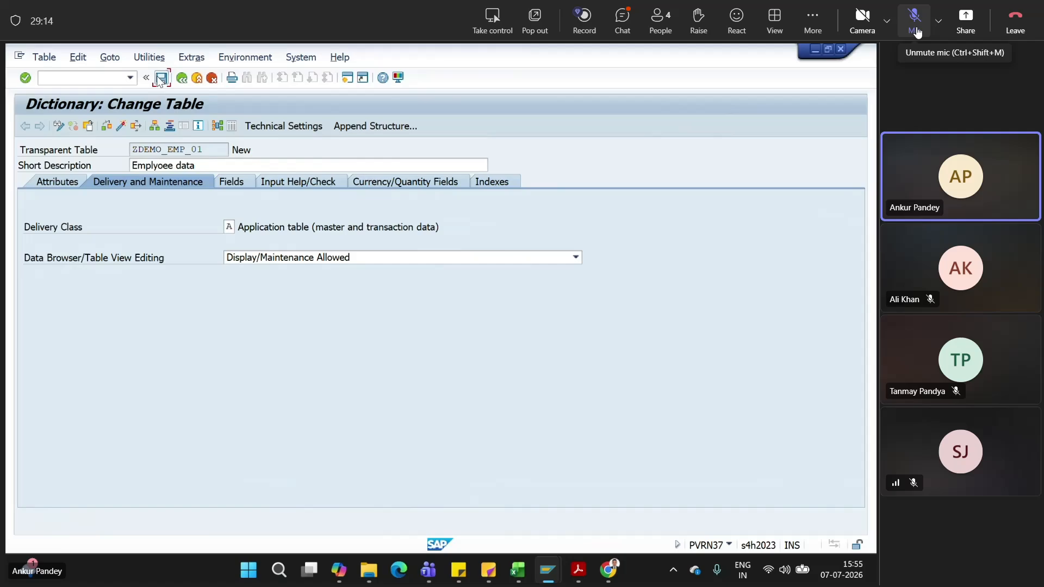
{"action": "left_click", "coordinate": [234, 182]}
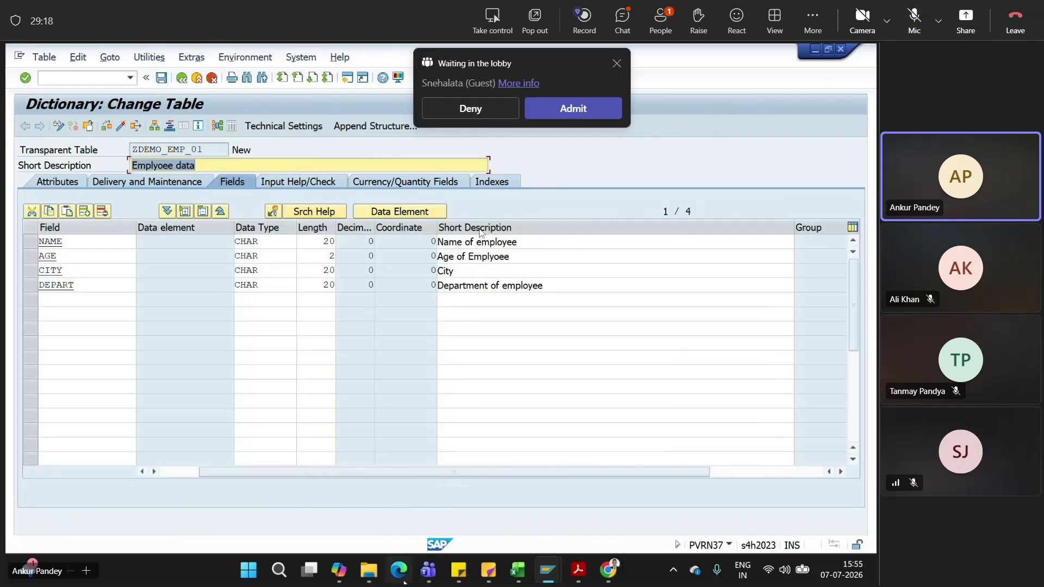
{"action": "mouse_move", "coordinate": [427, 577]}
{"action": "left_click", "coordinate": [308, 502]}
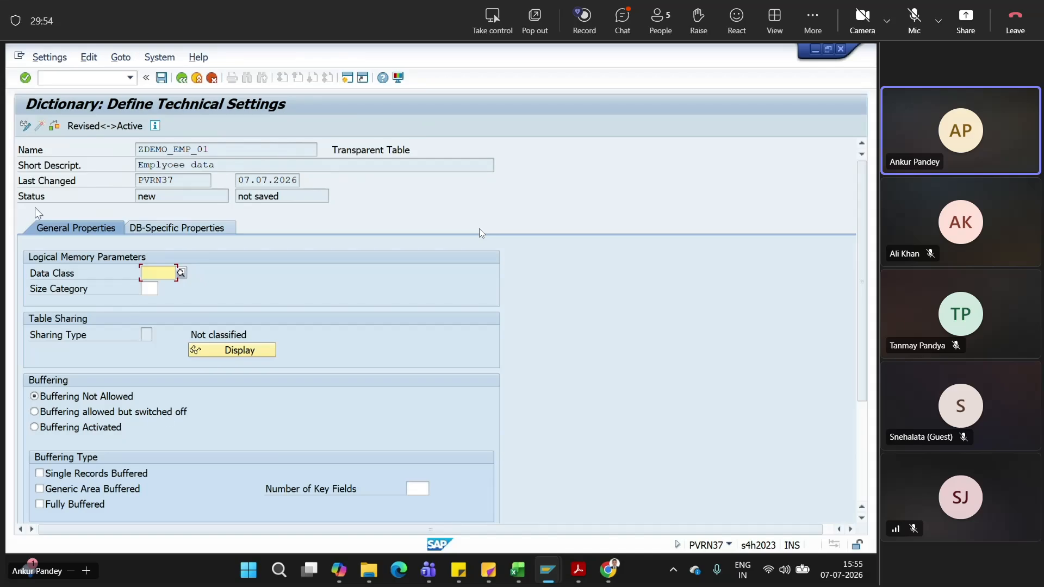
Set the table's data class to APPL1 and its size category to 0
{"action": "left_click", "coordinate": [181, 272]}
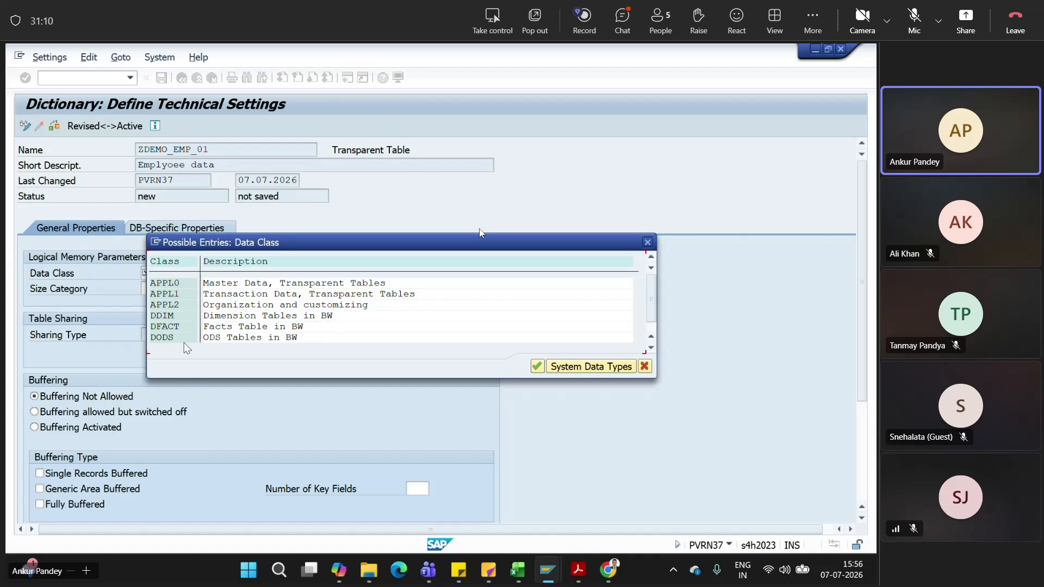
{"action": "double_click", "coordinate": [168, 295]}
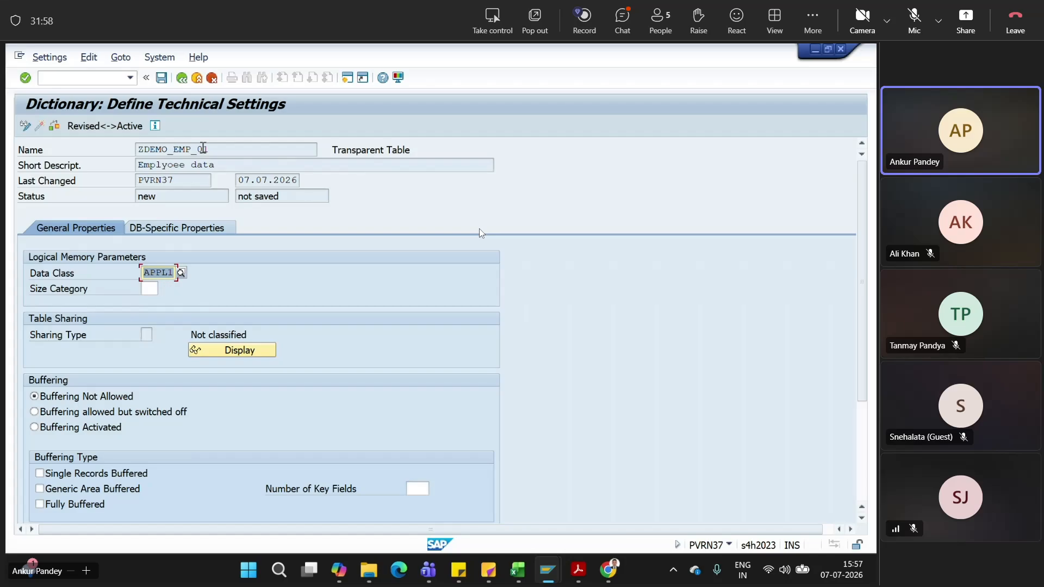
{"action": "left_click", "coordinate": [156, 290]}
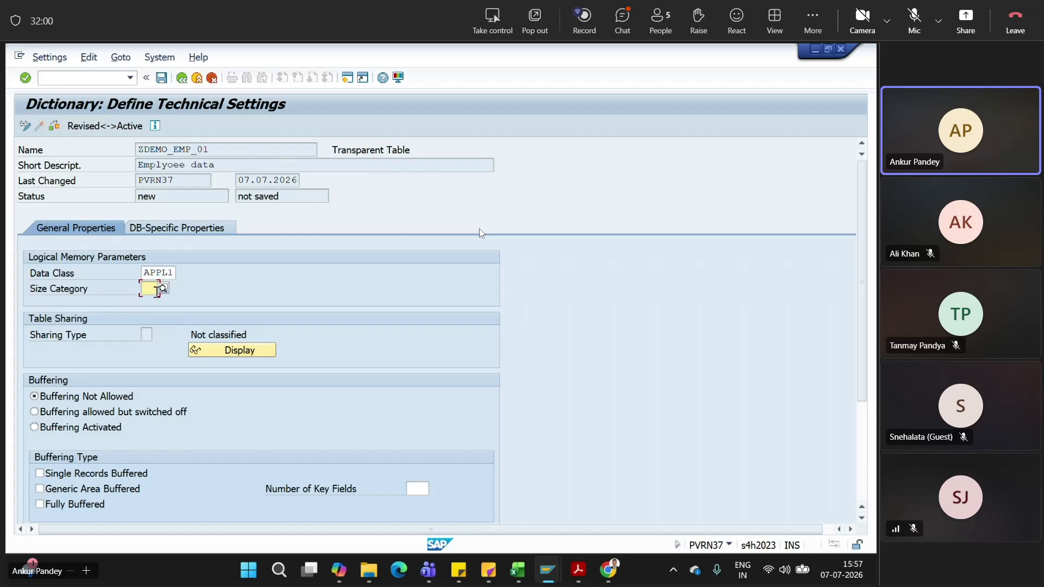
{"action": "left_click", "coordinate": [163, 289]}
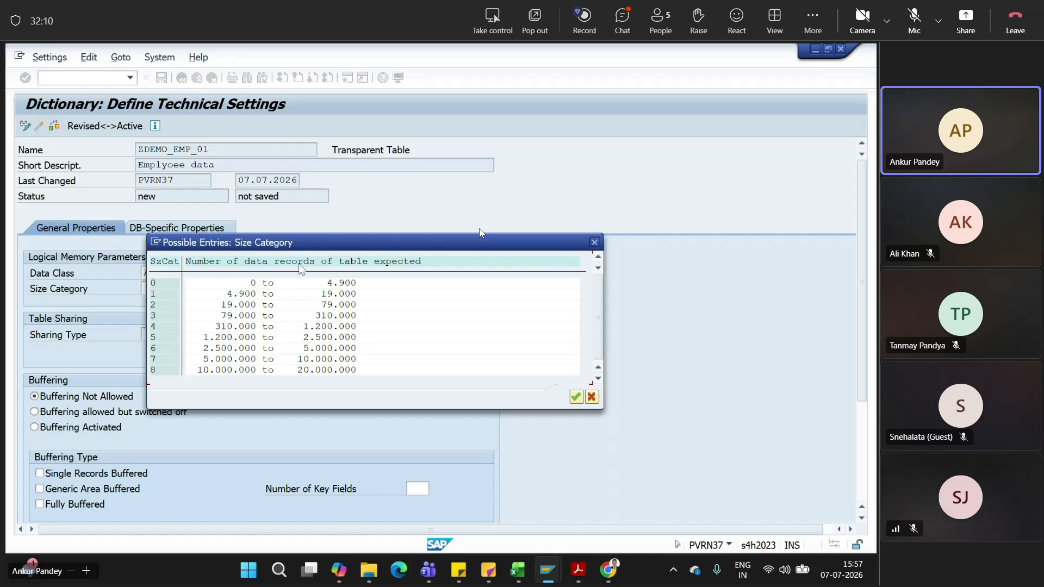
{"action": "left_click", "coordinate": [165, 283]}
{"action": "double_click", "coordinate": [164, 282]}
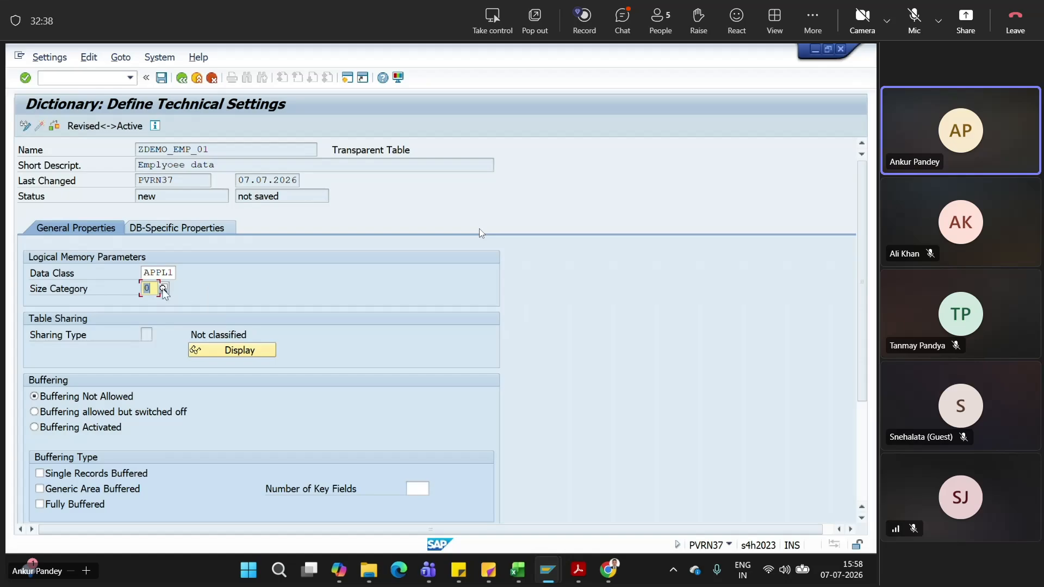
{"action": "left_click", "coordinate": [163, 289]}
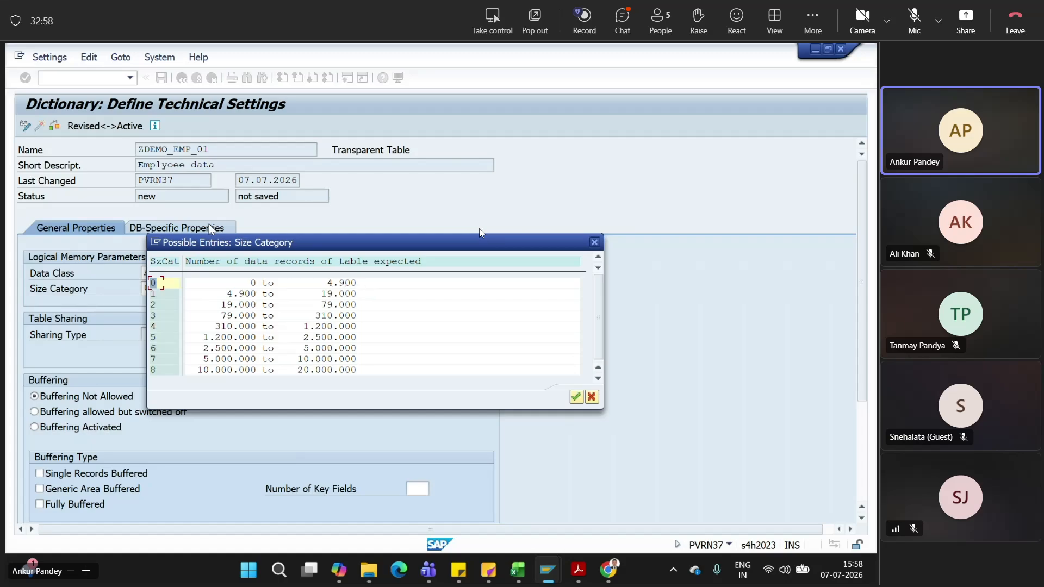
{"action": "double_click", "coordinate": [174, 288]}
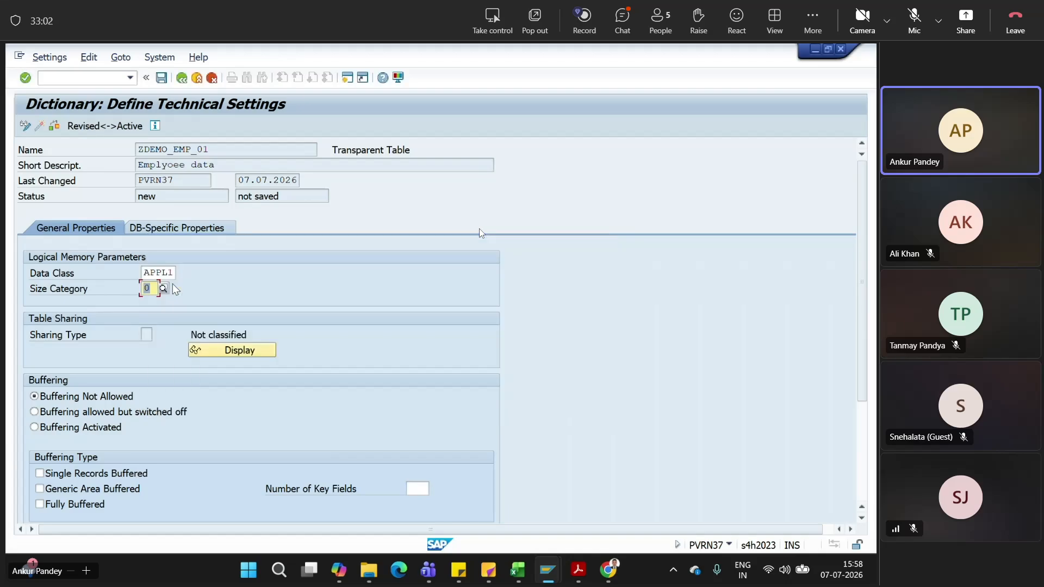
Switch to the Excel workbook, add a new sheet and enter 0, 10 and "Size" in cells B4 to D4
{"action": "key", "text": "alt+Tab"}
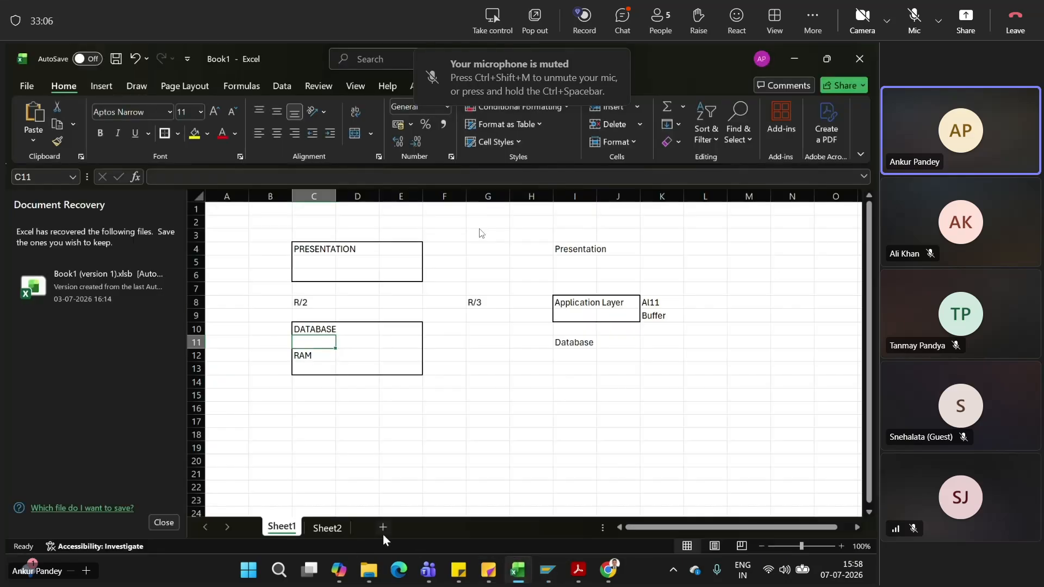
{"action": "left_click", "coordinate": [383, 527]}
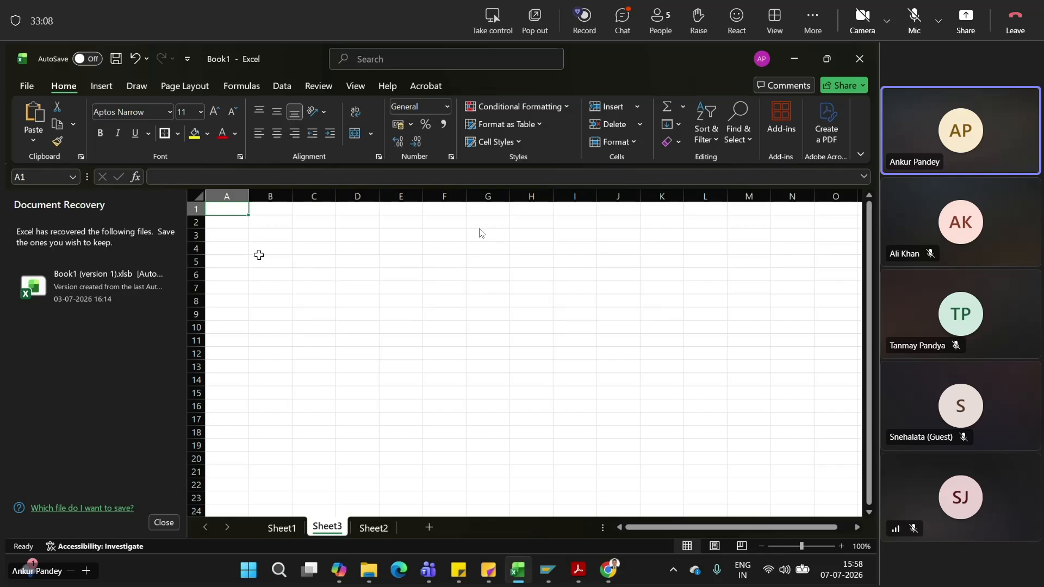
{"action": "left_click", "coordinate": [259, 254]}
{"action": "type", "text": "0"}
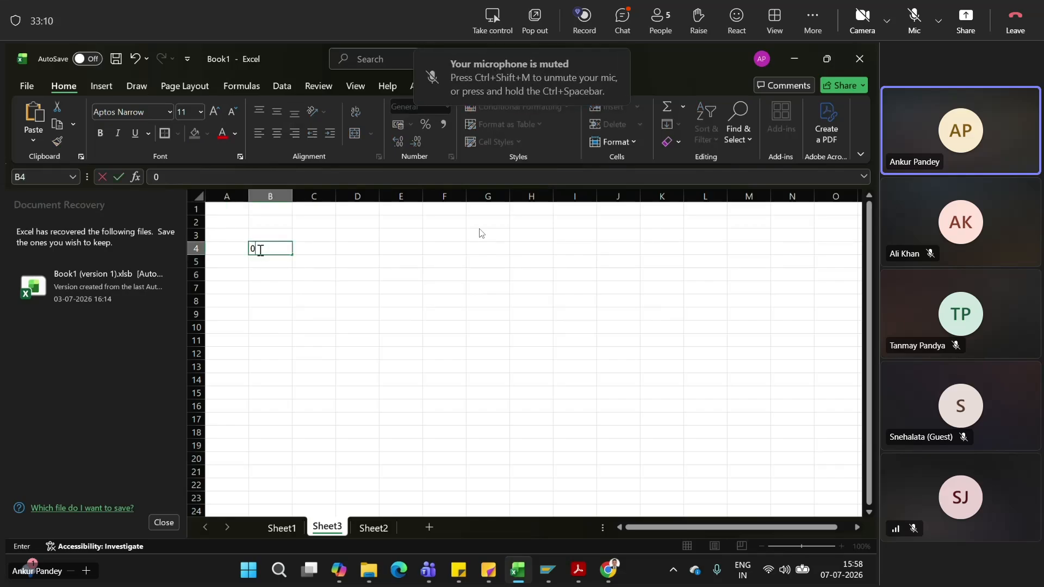
{"action": "left_click", "coordinate": [326, 245]}
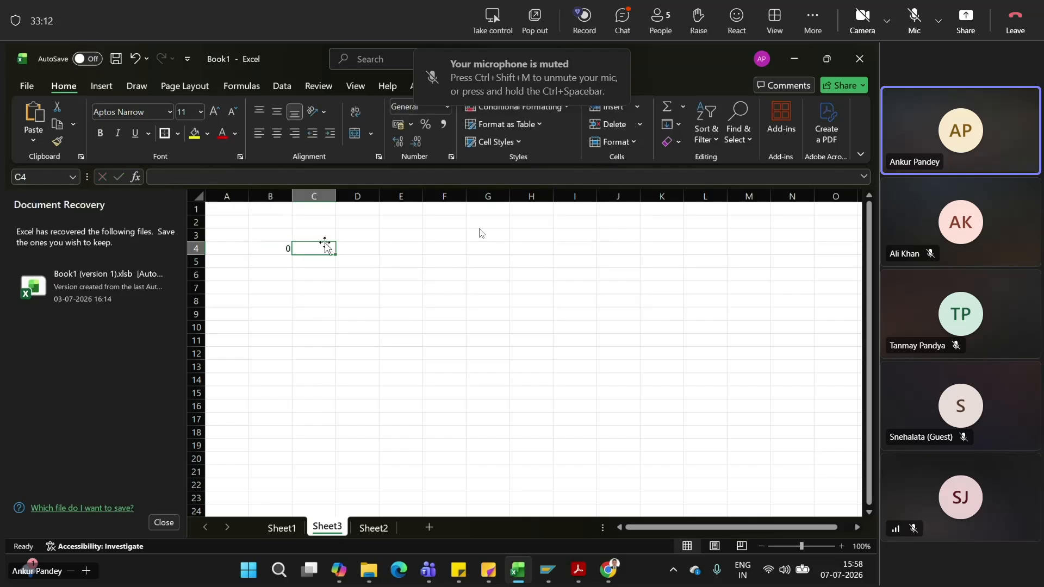
{"action": "type", "text": "10"}
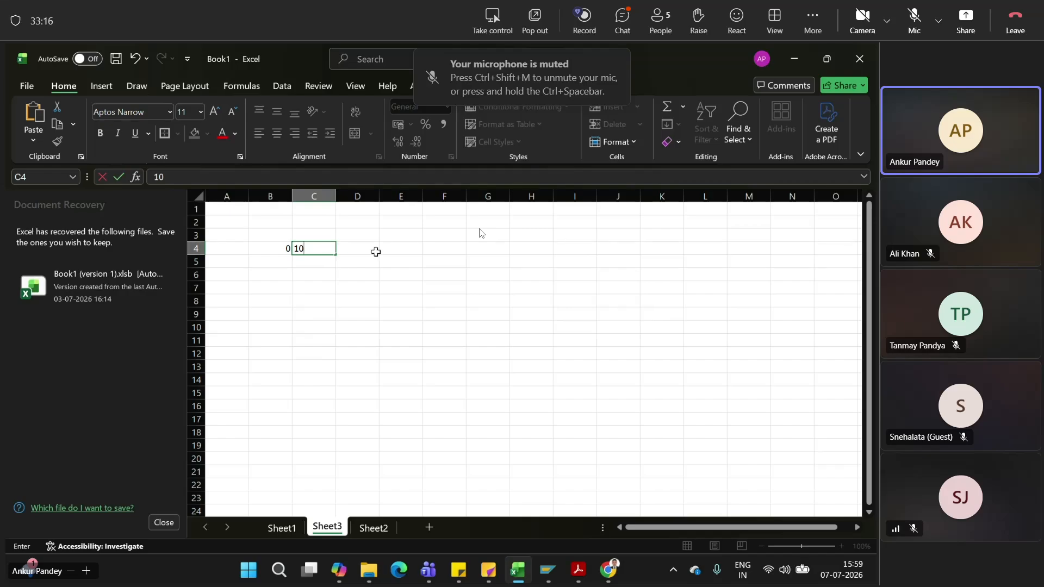
{"action": "left_click", "coordinate": [371, 250]}
{"action": "type", "text": "Siz"}
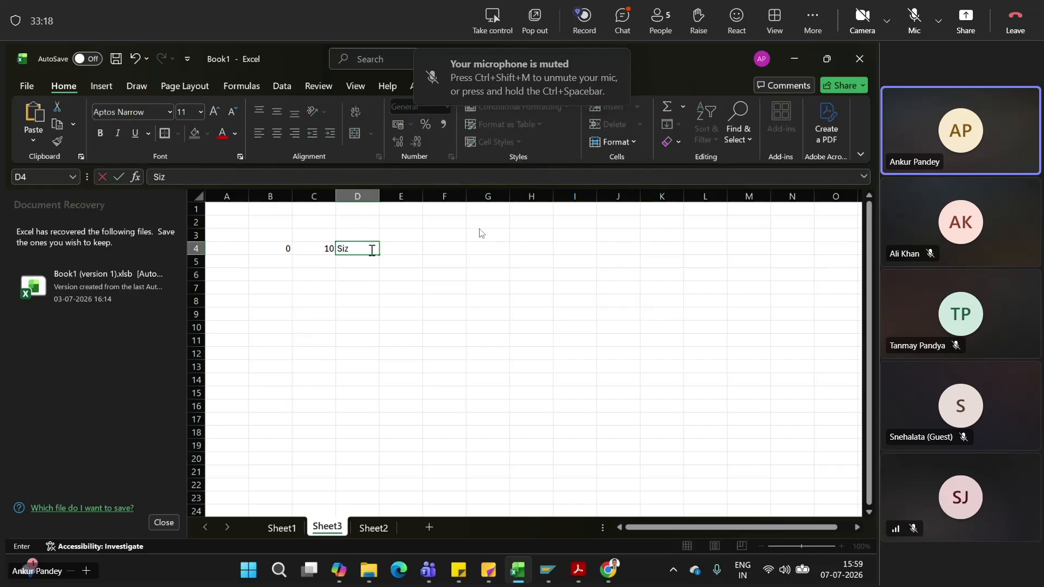
{"action": "type", "text": "e"}
Extend row 4 of the size example with "1kB" in E4, "Table" in F4 and 10 in H4
{"action": "left_click", "coordinate": [279, 249]}
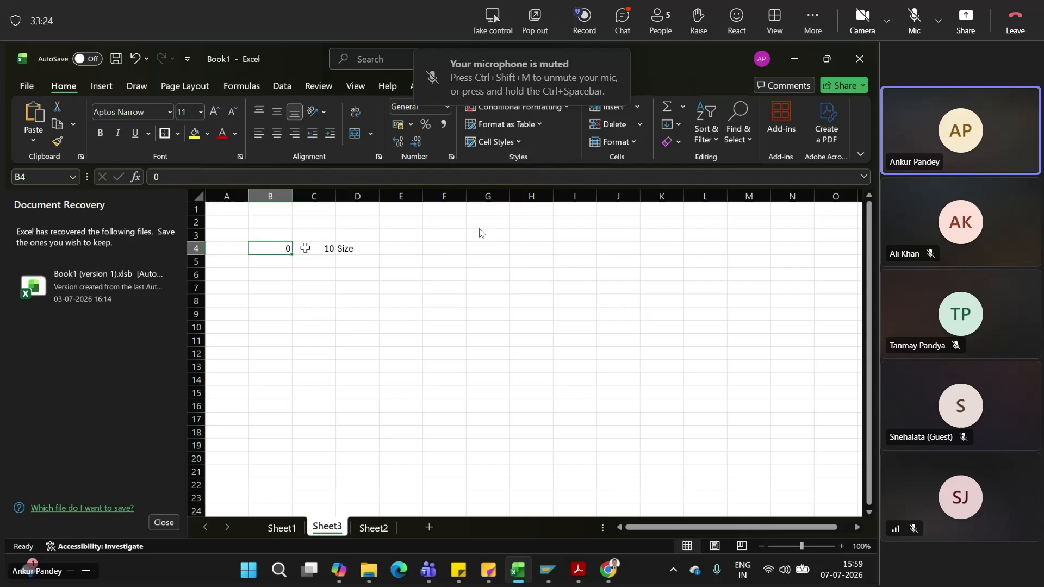
{"action": "left_click", "coordinate": [309, 249]}
{"action": "left_click", "coordinate": [406, 251]}
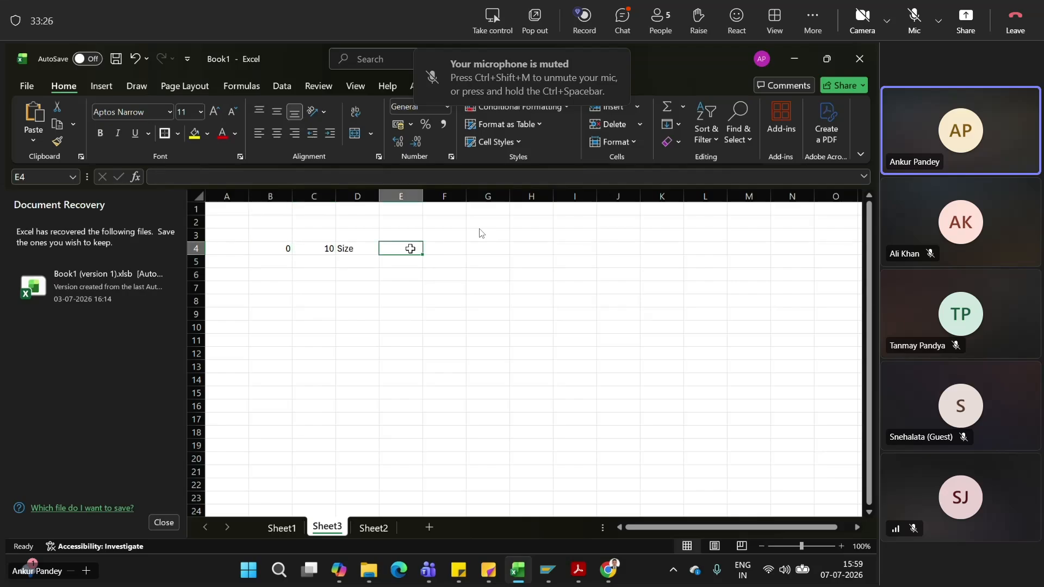
{"action": "type", "text": "1"}
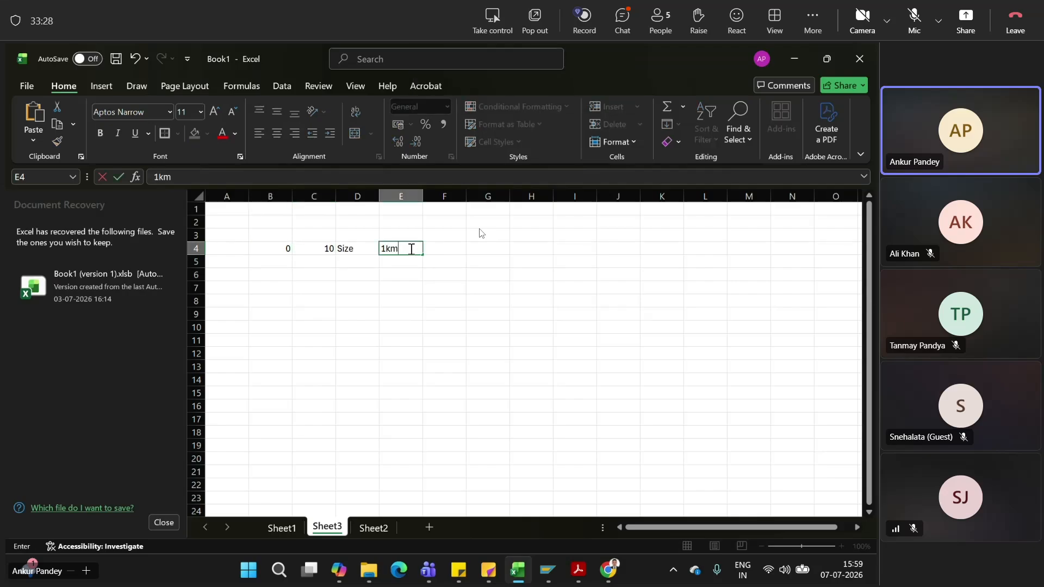
{"action": "type", "text": "kB"}
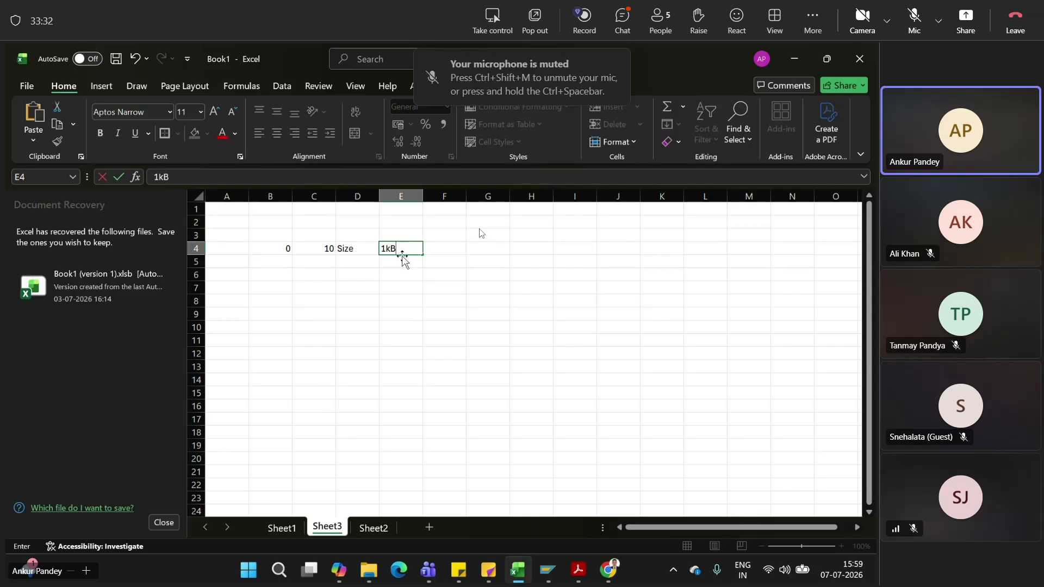
{"action": "key", "text": "ctrl+Return"}
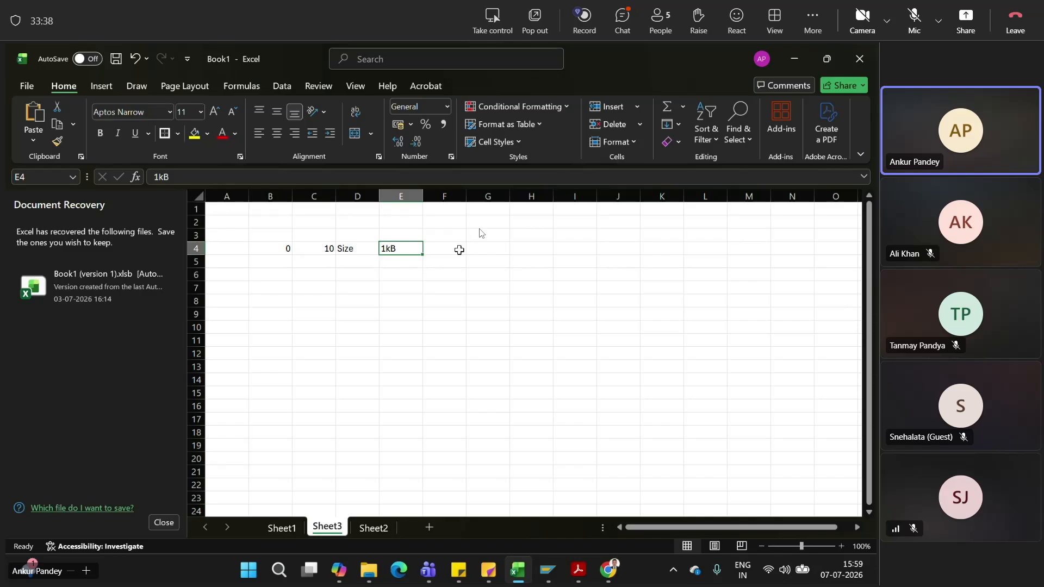
{"action": "left_click", "coordinate": [456, 250]}
{"action": "type", "text": "Table"}
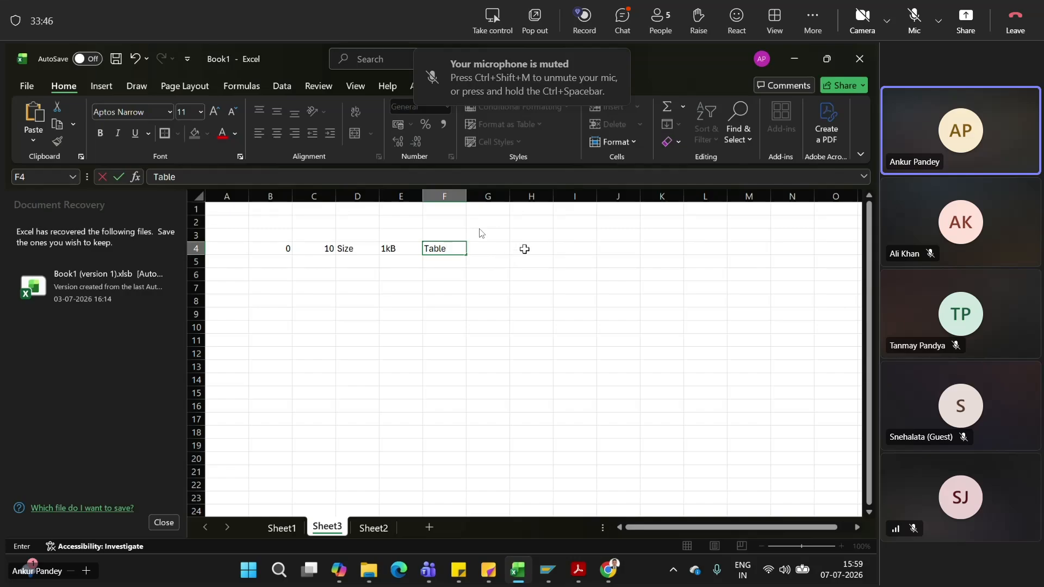
{"action": "left_click", "coordinate": [527, 246]}
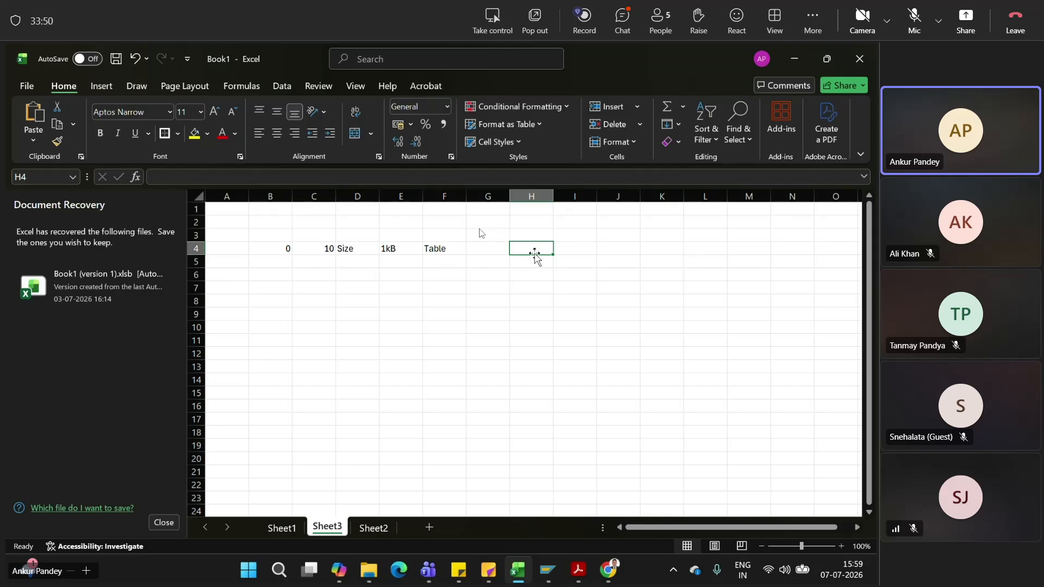
{"action": "type", "text": "10"}
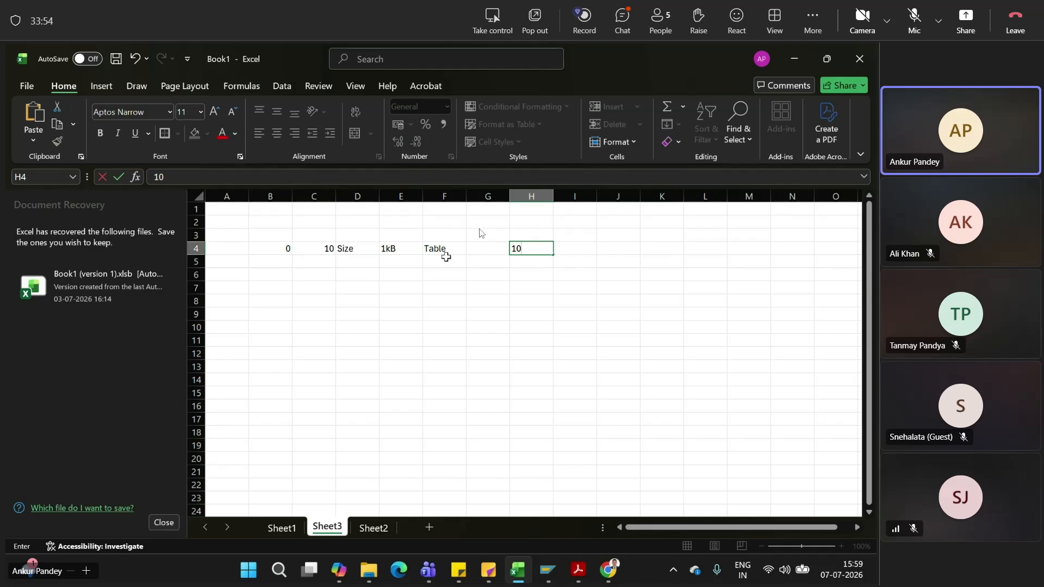
Enter 11, 0 and 10 in cells H5, I5 and J5
{"action": "left_click", "coordinate": [398, 252]}
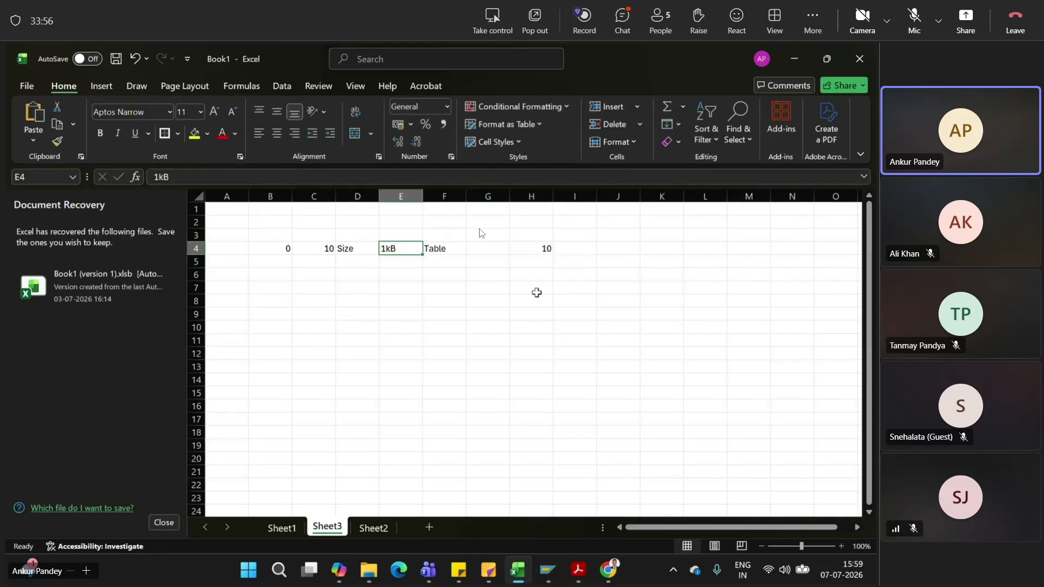
{"action": "left_click", "coordinate": [539, 263]}
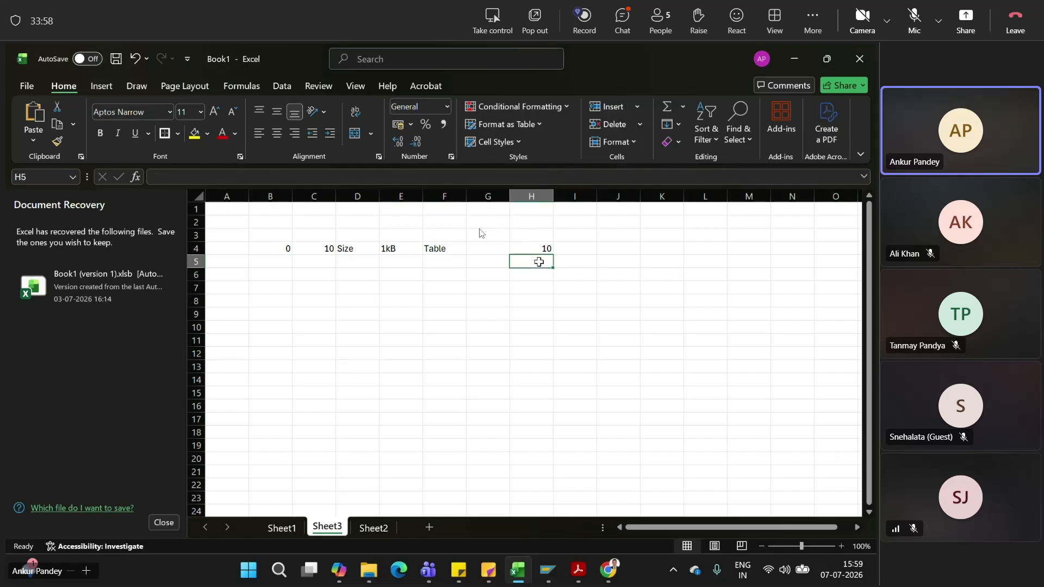
{"action": "type", "text": "11"}
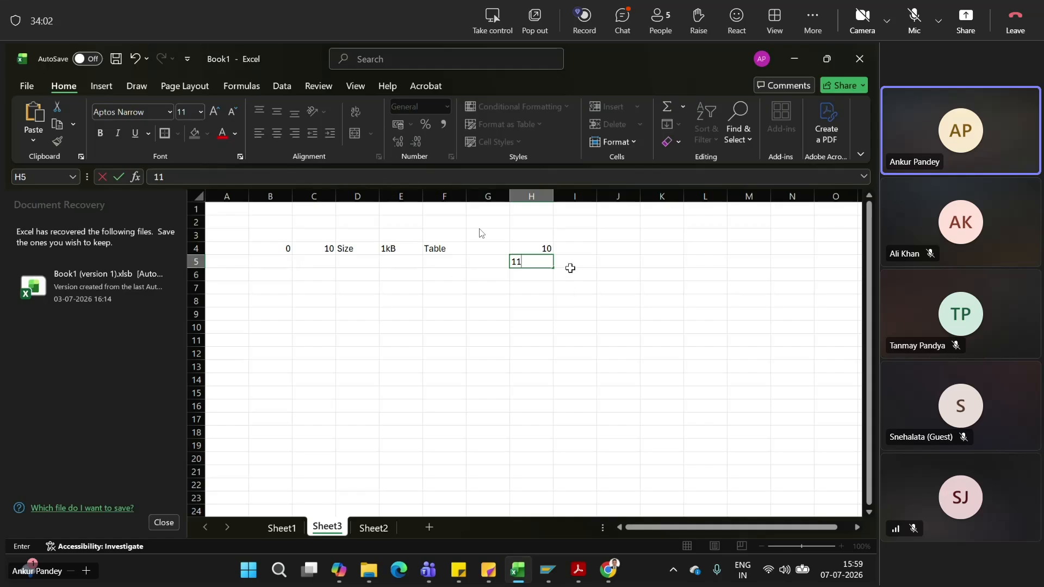
{"action": "left_click", "coordinate": [568, 261]}
{"action": "type", "text": "0"}
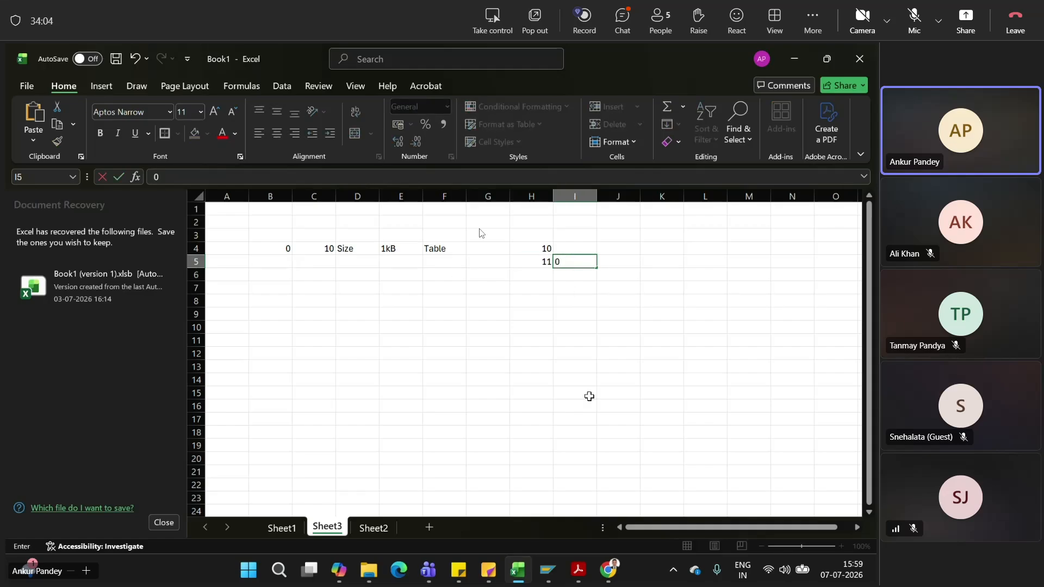
{"action": "left_click", "coordinate": [616, 262]}
{"action": "type", "text": "10"}
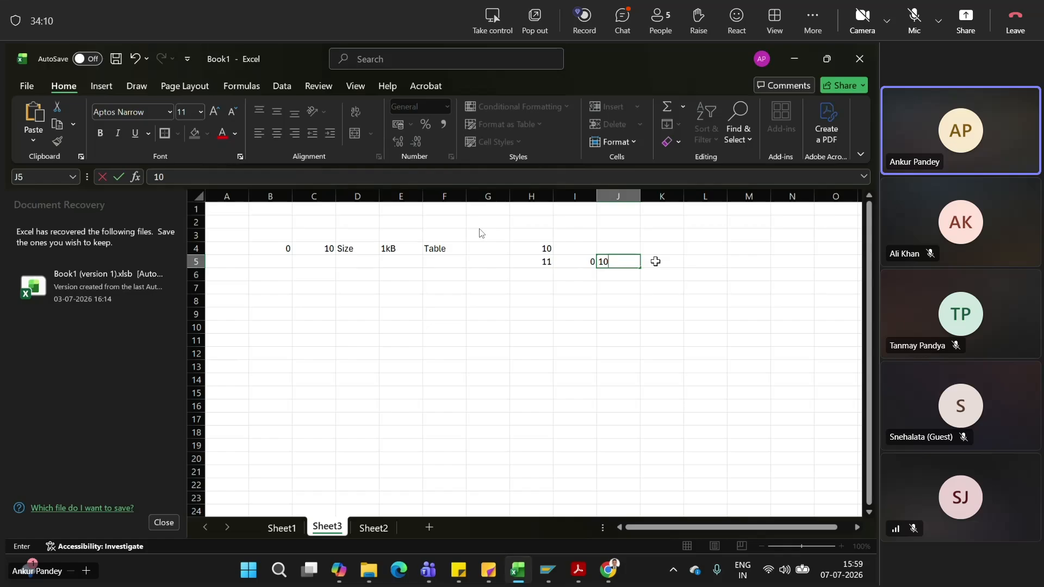
{"action": "left_click", "coordinate": [656, 262]}
Enter "2kb" in cell E5 and select the range C4:J5
{"action": "left_click", "coordinate": [398, 265]}
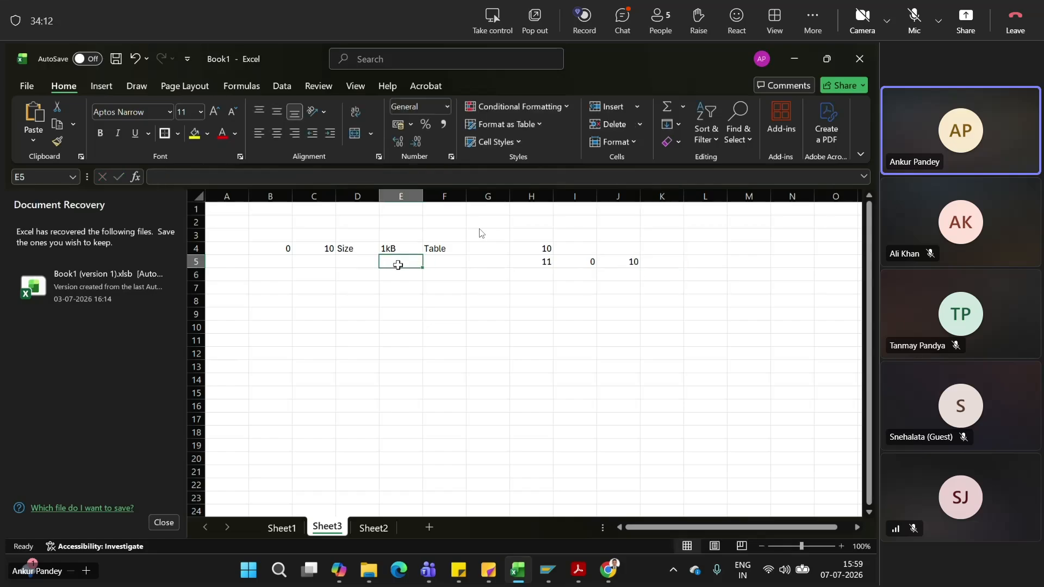
{"action": "type", "text": "2kb"}
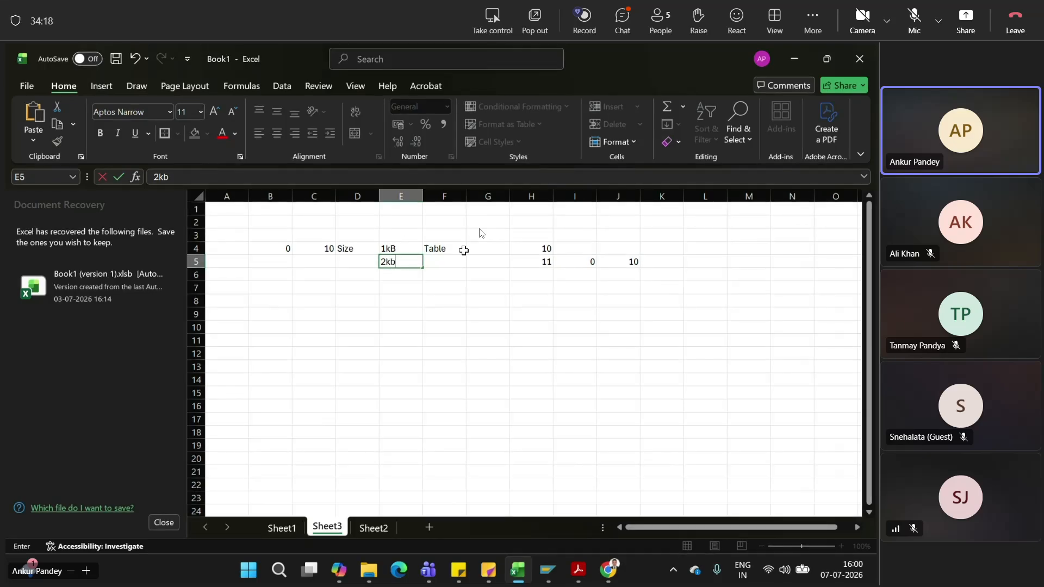
{"action": "left_click_drag", "start_coordinate": [327, 250], "coordinate": [599, 263]}
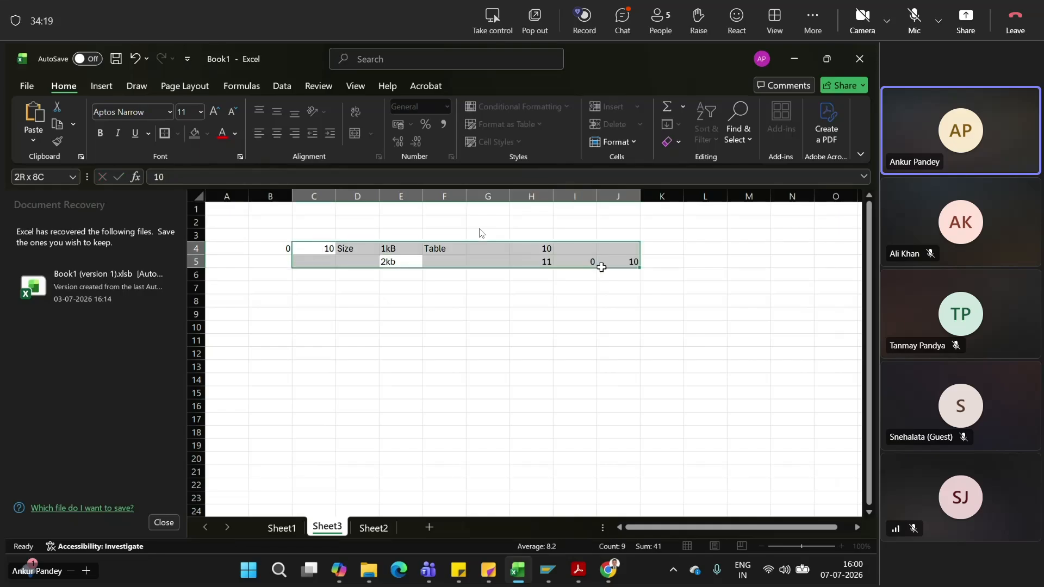
Return to the SAP technical settings and set the table's buffering option to Buffering Activated
{"action": "left_click", "coordinate": [798, 61]}
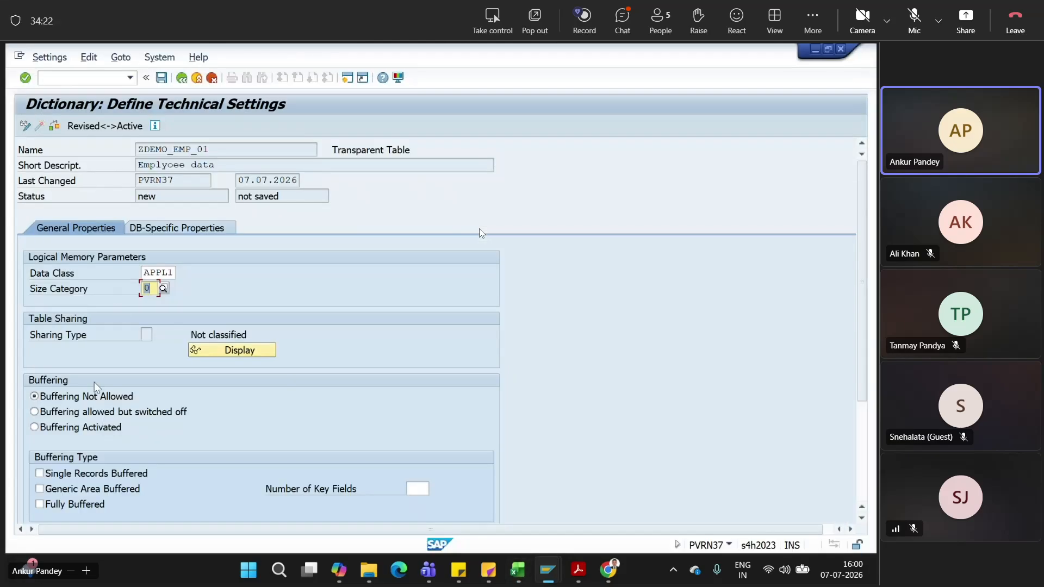
{"action": "scroll", "coordinate": [133, 417], "scroll_direction": "down", "scroll_amount": 3}
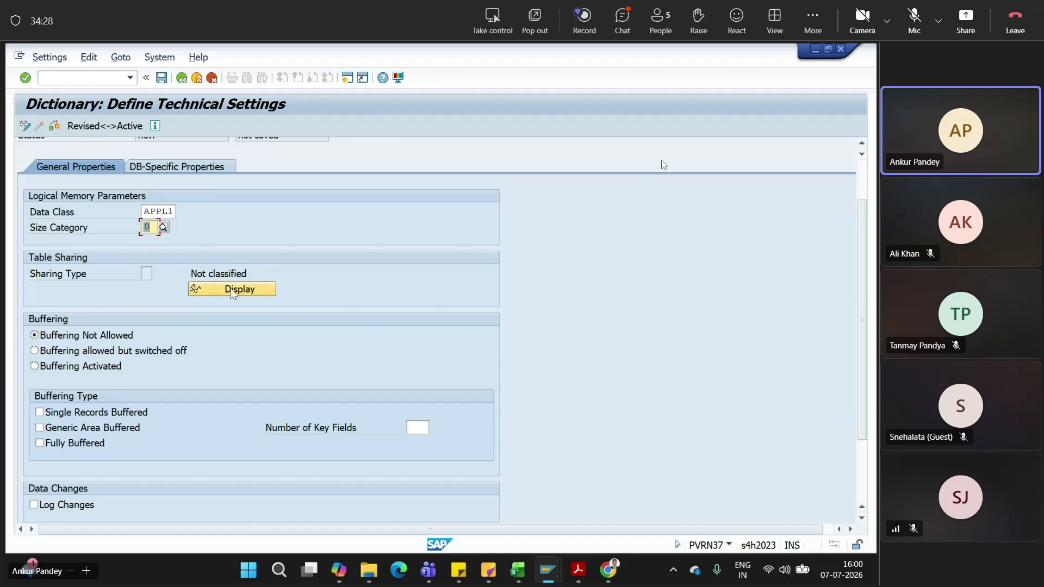
{"action": "left_click", "coordinate": [924, 21]}
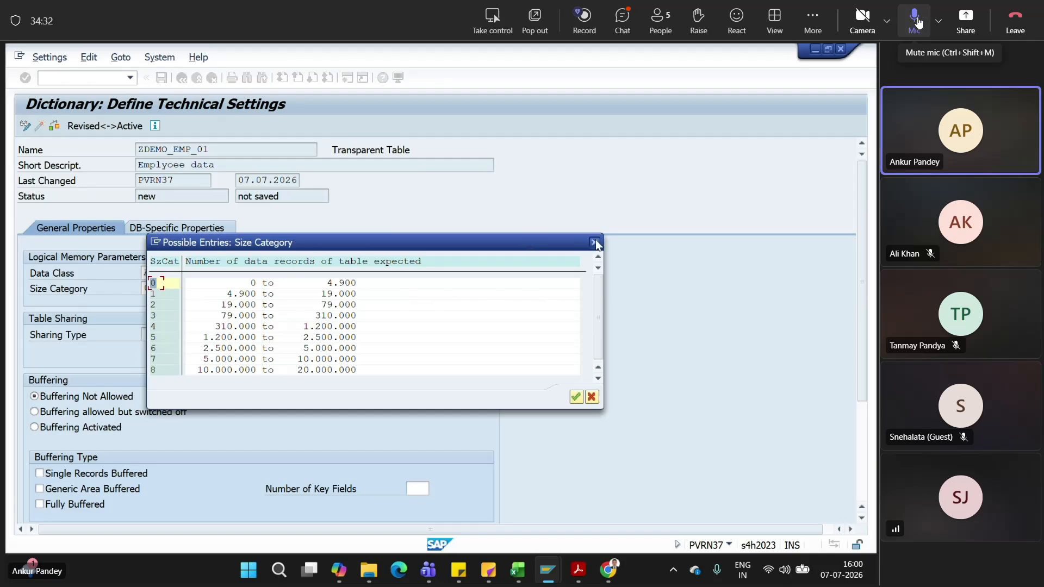
{"action": "left_click", "coordinate": [918, 22]}
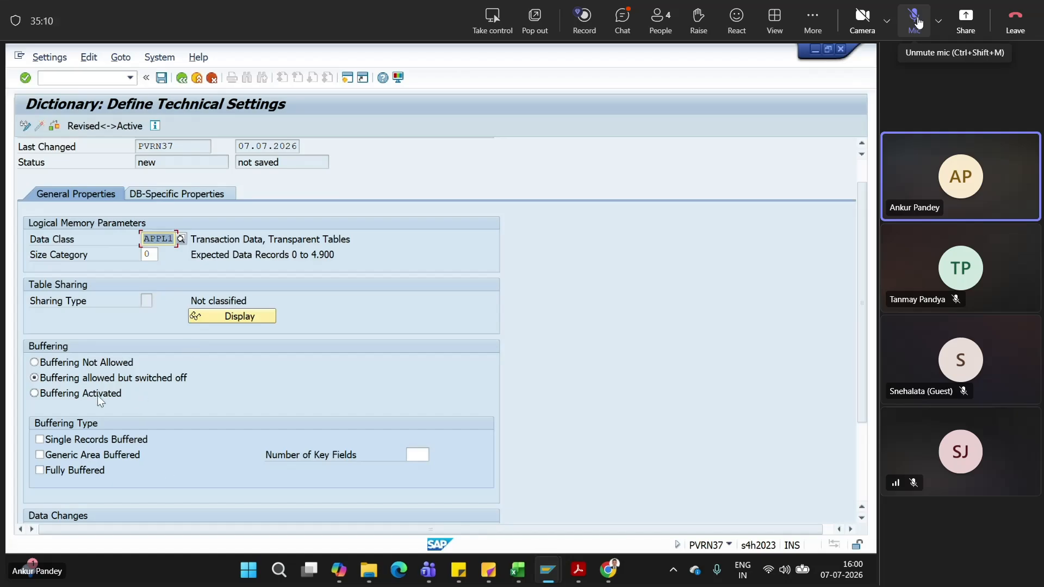
{"action": "left_click", "coordinate": [58, 394]}
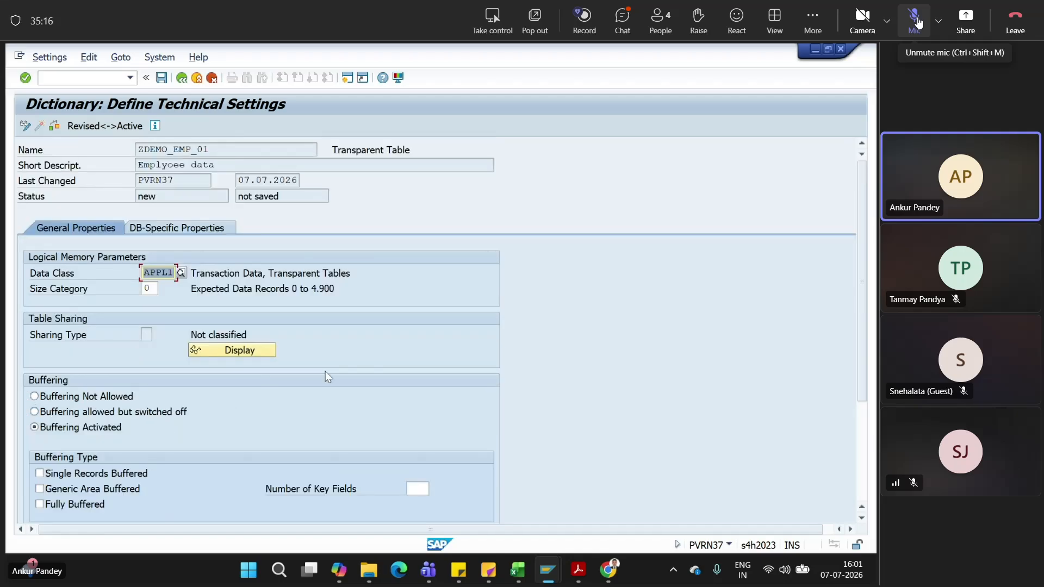
Switch to the Excel sketch and enter "r>3" in cell E9
{"action": "left_click", "coordinate": [518, 577]}
{"action": "left_click", "coordinate": [380, 310]}
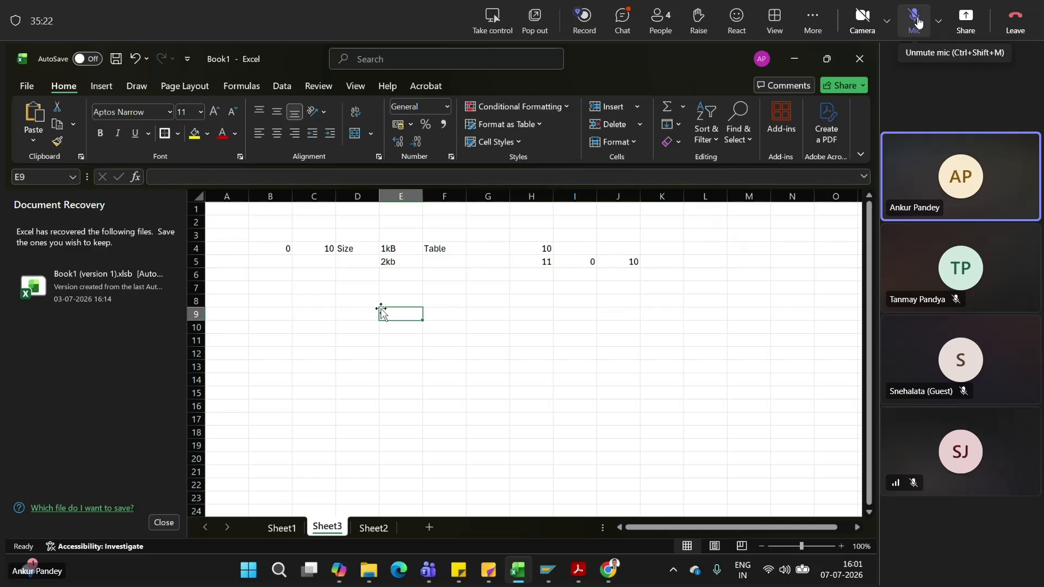
{"action": "left_click", "coordinate": [918, 22]}
{"action": "type", "text": "r"}
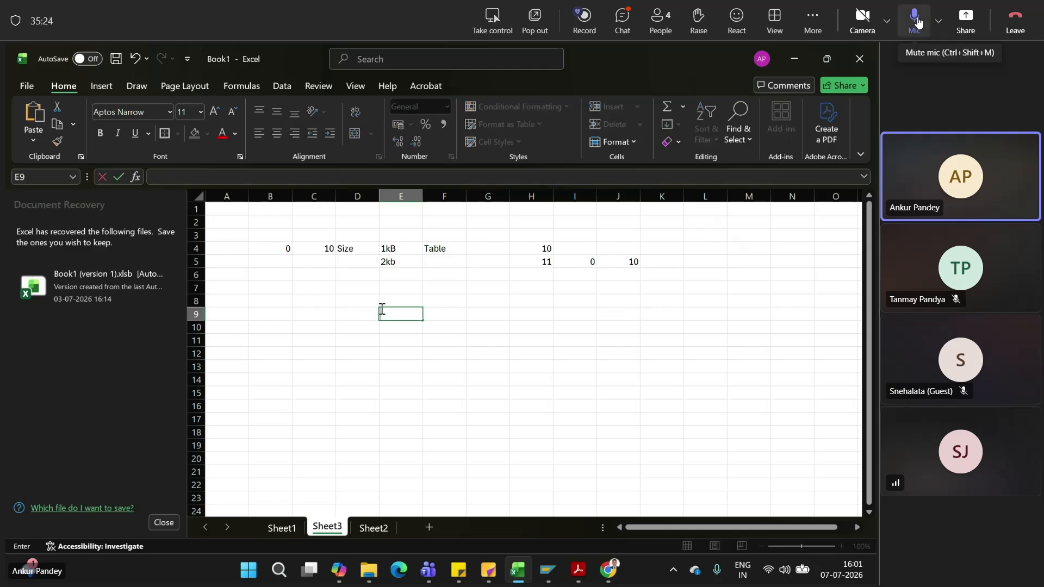
{"action": "type", "text": "3"}
{"action": "left_click", "coordinate": [918, 22]}
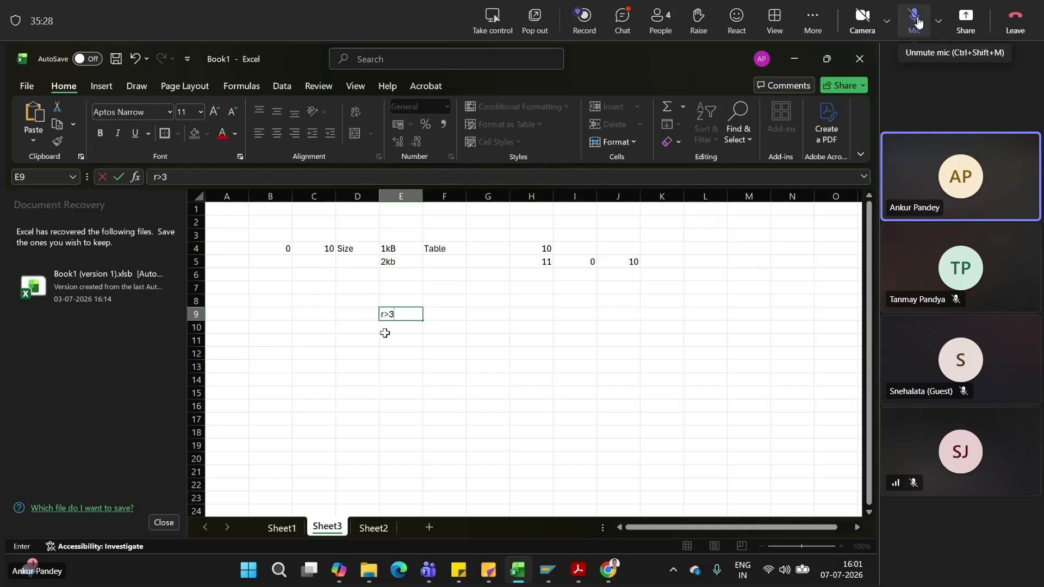
Describe the first layer by entering "PRE" in cell E11 and "sap gui" in F11
{"action": "left_click", "coordinate": [395, 338]}
{"action": "left_click", "coordinate": [918, 22]}
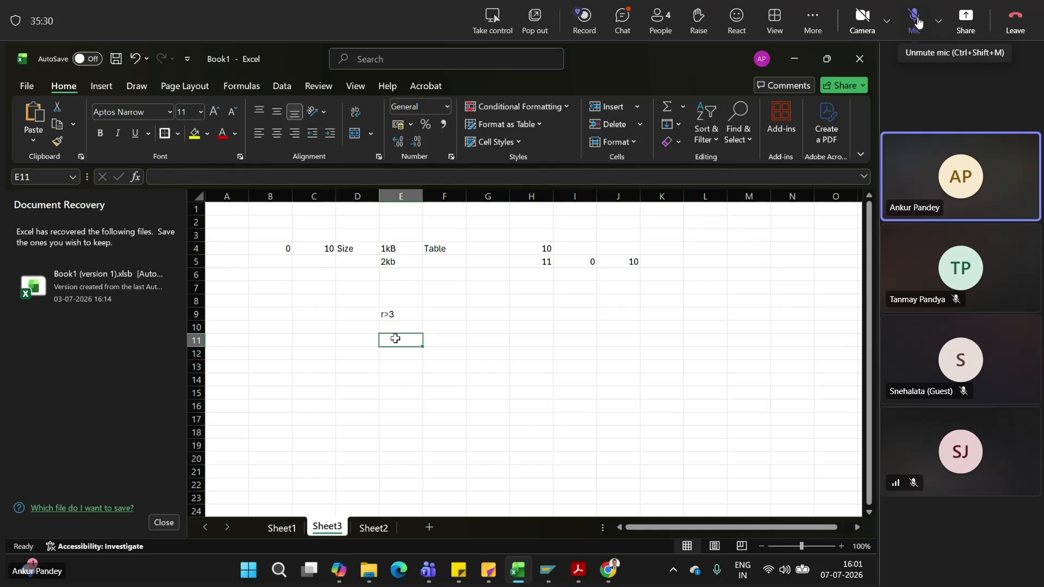
{"action": "type", "text": "PRE"}
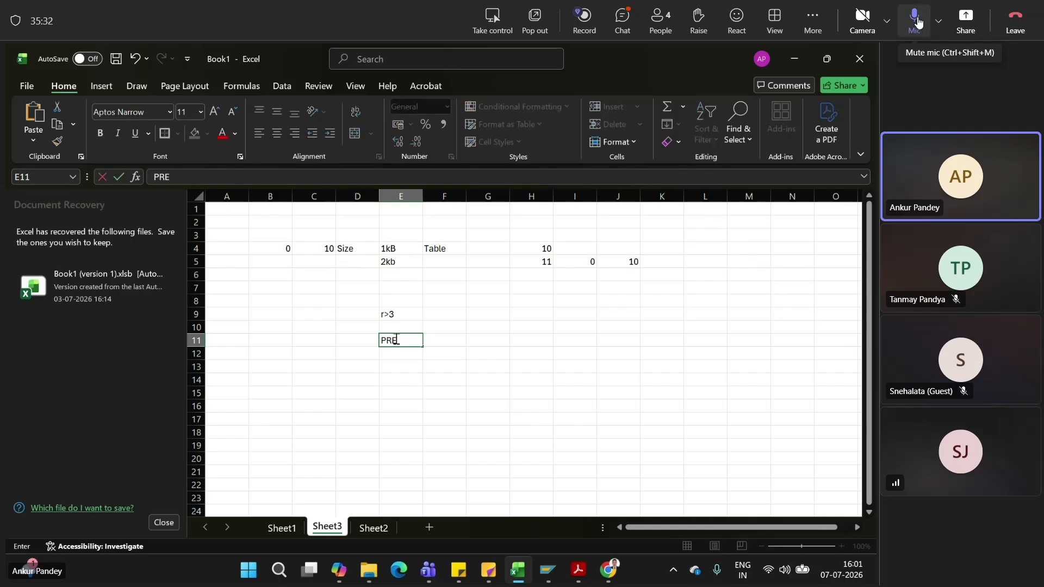
{"action": "mouse_move", "coordinate": [548, 571]}
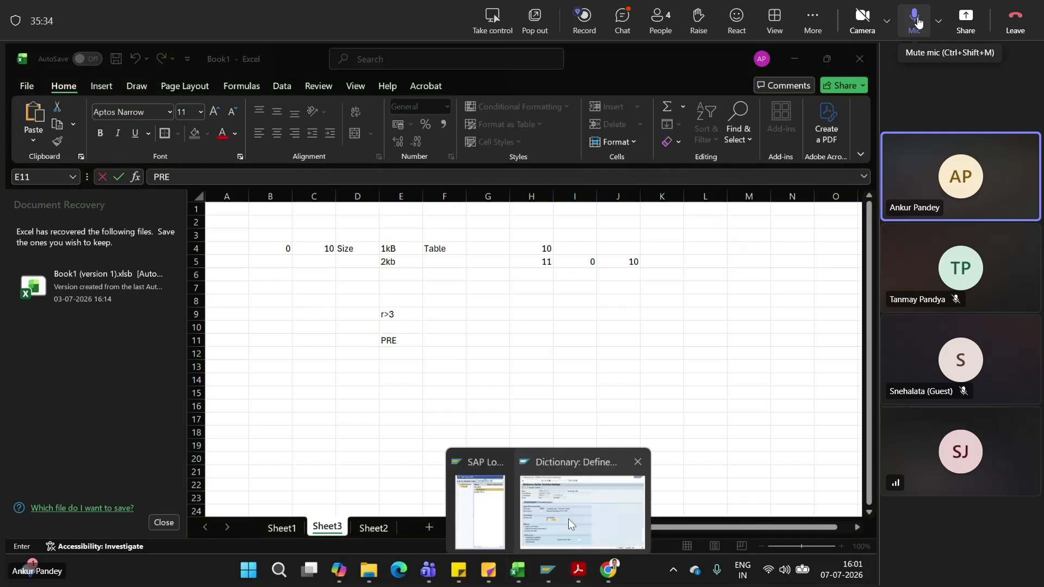
{"action": "left_click", "coordinate": [571, 489]}
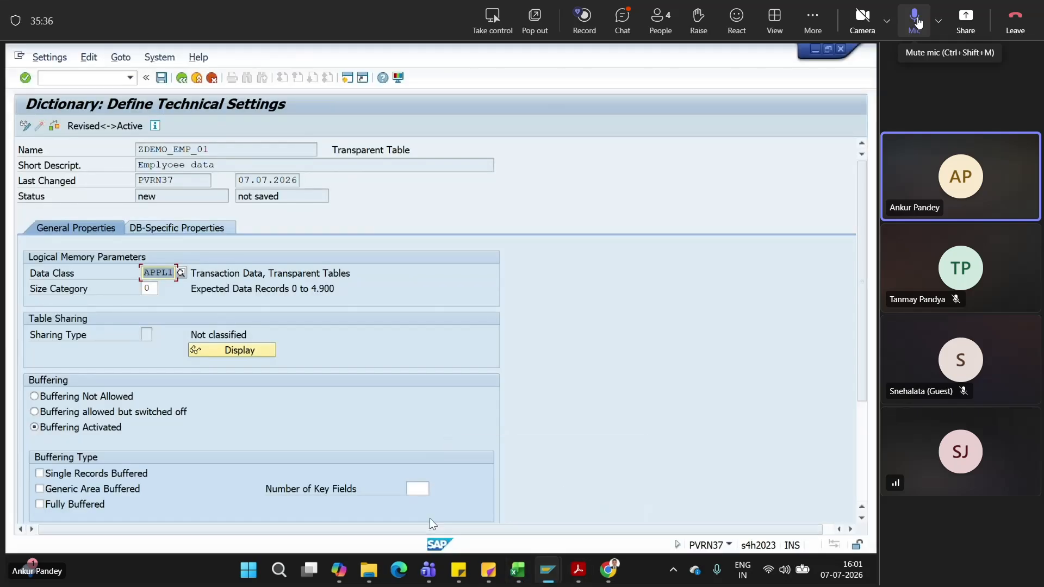
{"action": "left_click", "coordinate": [918, 22]}
{"action": "left_click", "coordinate": [815, 49]}
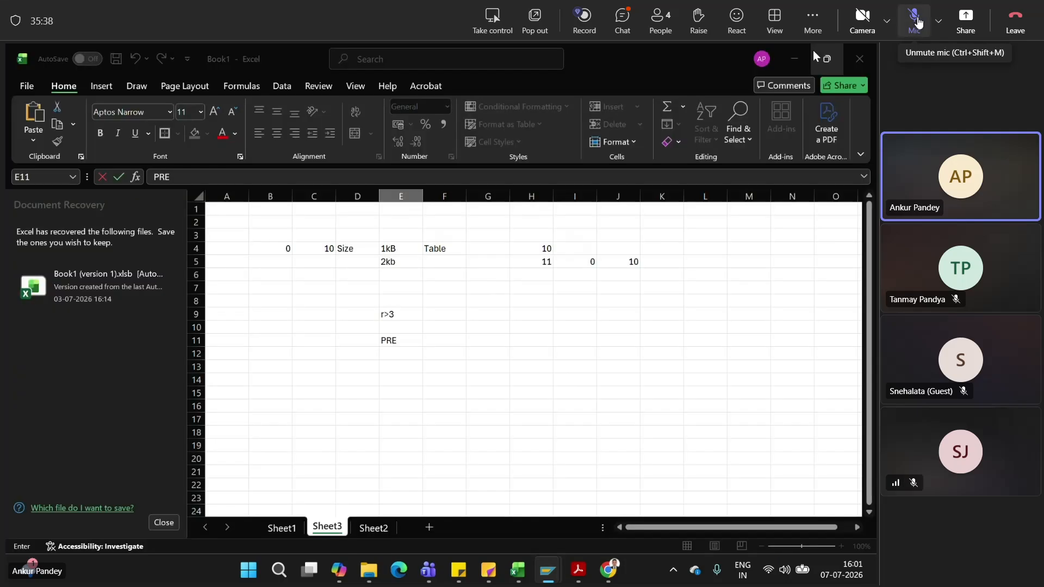
{"action": "left_click", "coordinate": [451, 340]}
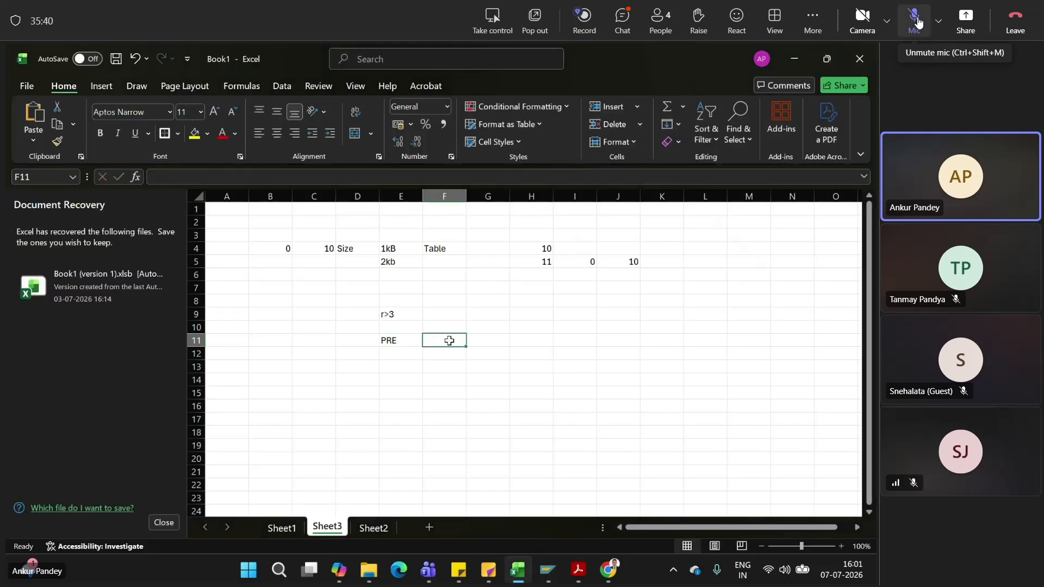
{"action": "type", "text": "sap gu"}
{"action": "type", "text": "i"}
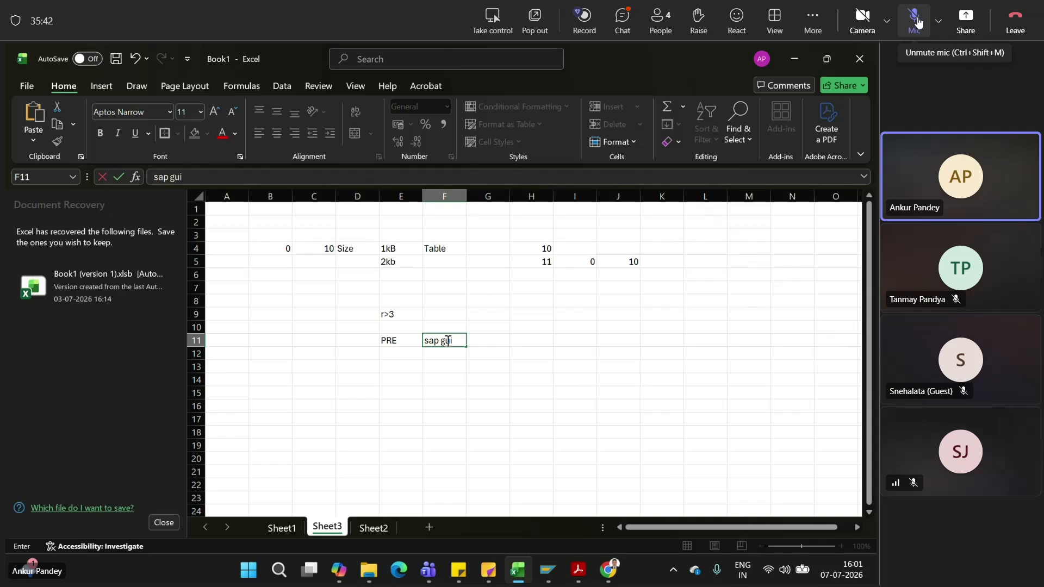
Describe the second layer with "Applui" in cell E13, "Writeing" in F13 and "se11" in G13
{"action": "left_click", "coordinate": [397, 373]}
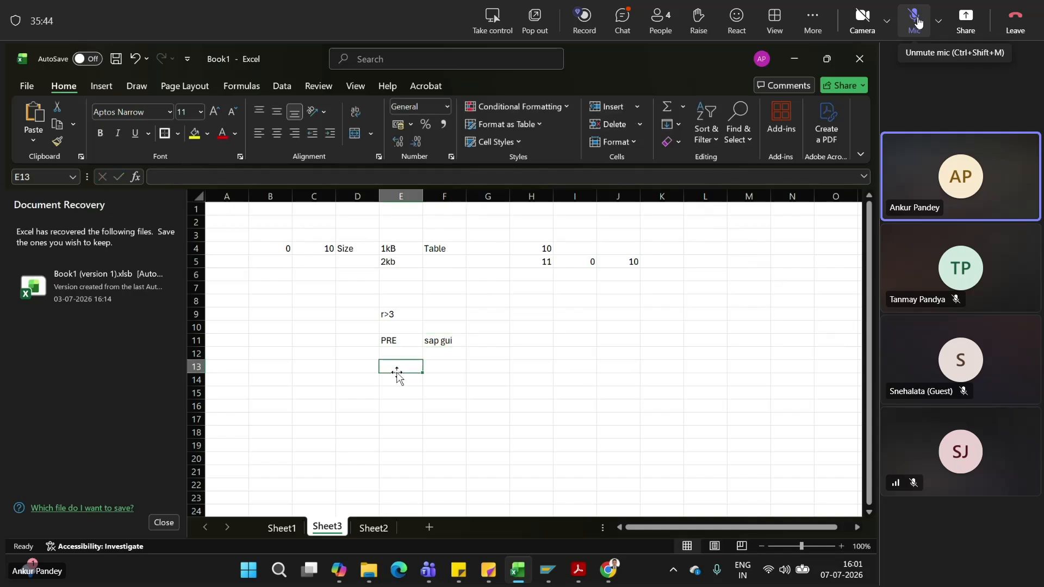
{"action": "type", "text": "aPPLUI"}
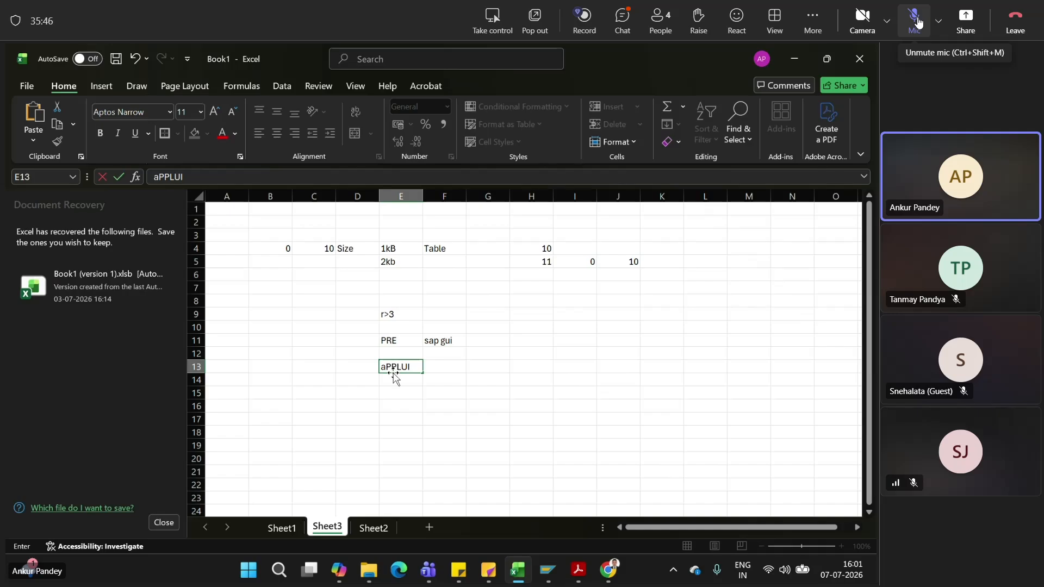
{"action": "left_click", "coordinate": [460, 369]}
{"action": "type", "text": "W"}
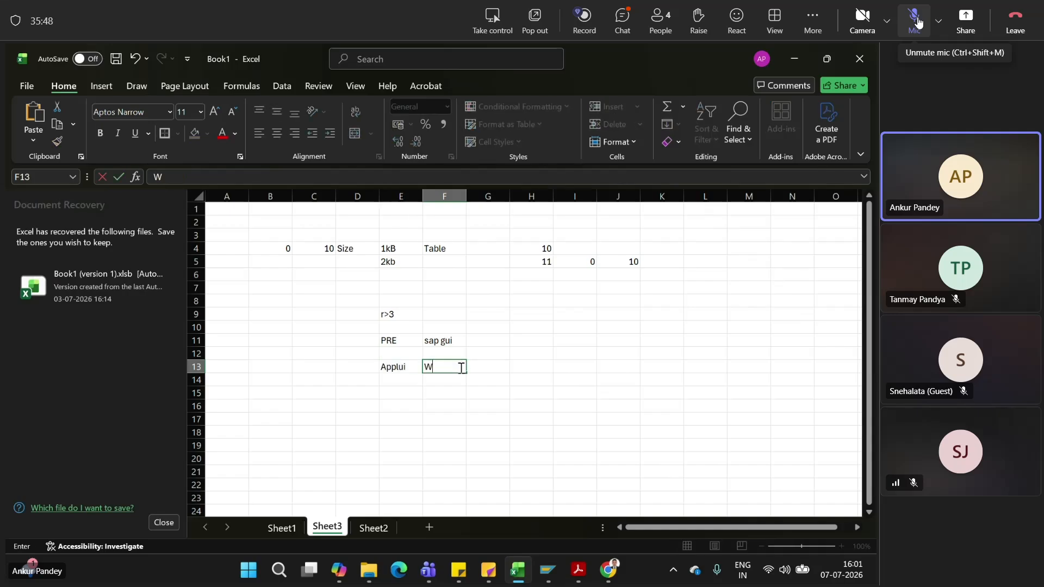
{"action": "type", "text": "riteing"}
{"action": "left_click", "coordinate": [490, 363]}
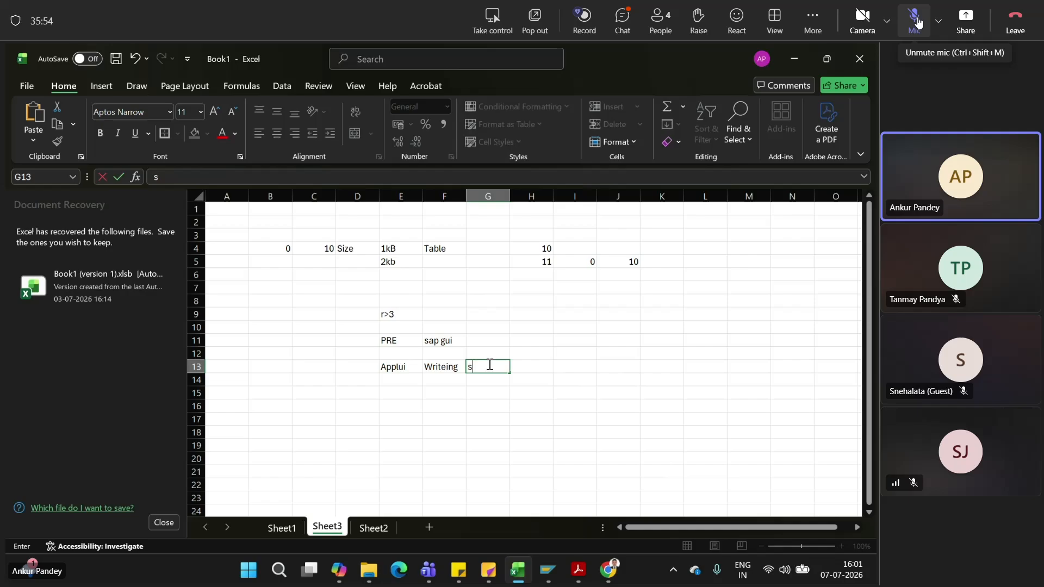
{"action": "type", "text": "se11"}
Describe the third layer by entering "Data" in cell E15 and "DATA will store" in F15
{"action": "left_click", "coordinate": [398, 398]}
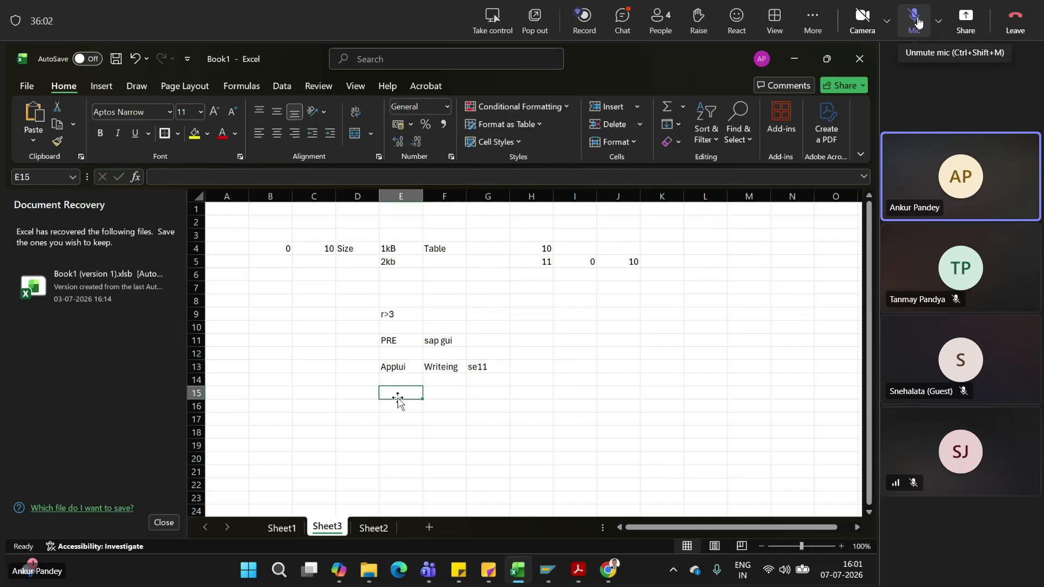
{"action": "type", "text": "Dtae"}
{"action": "key", "text": "BackSpace"}
{"action": "key", "text": "BackSpace"}
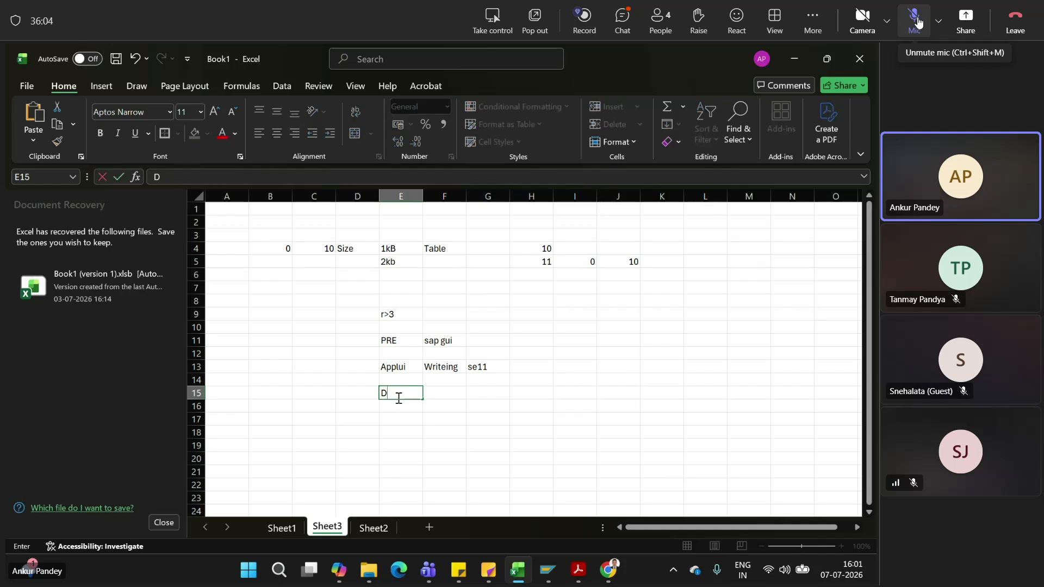
{"action": "type", "text": "ate"}
{"action": "key", "text": "BackSpace"}
{"action": "type", "text": "a"}
{"action": "left_click", "coordinate": [452, 389]}
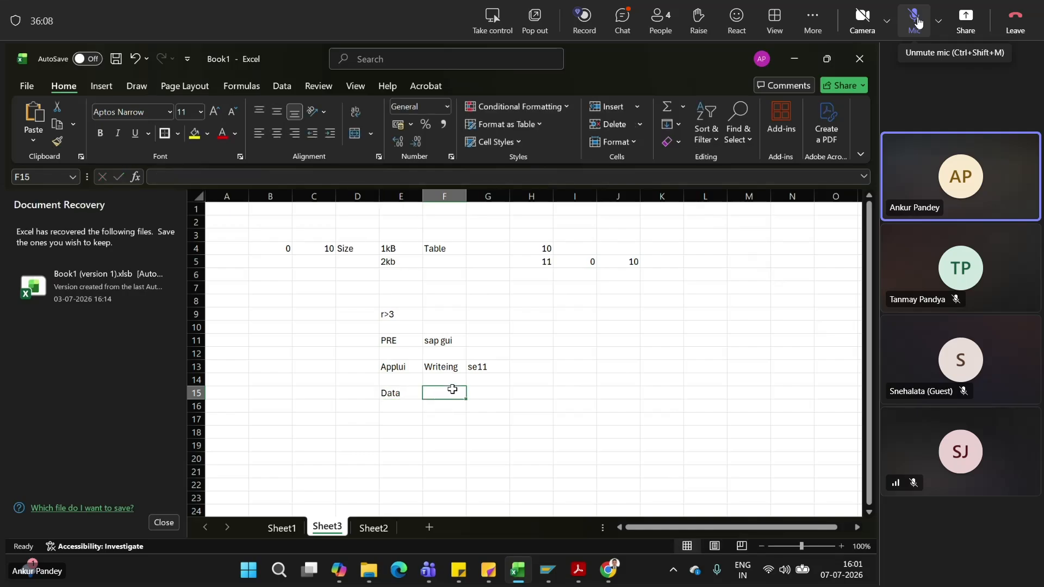
{"action": "type", "text": "DATA "}
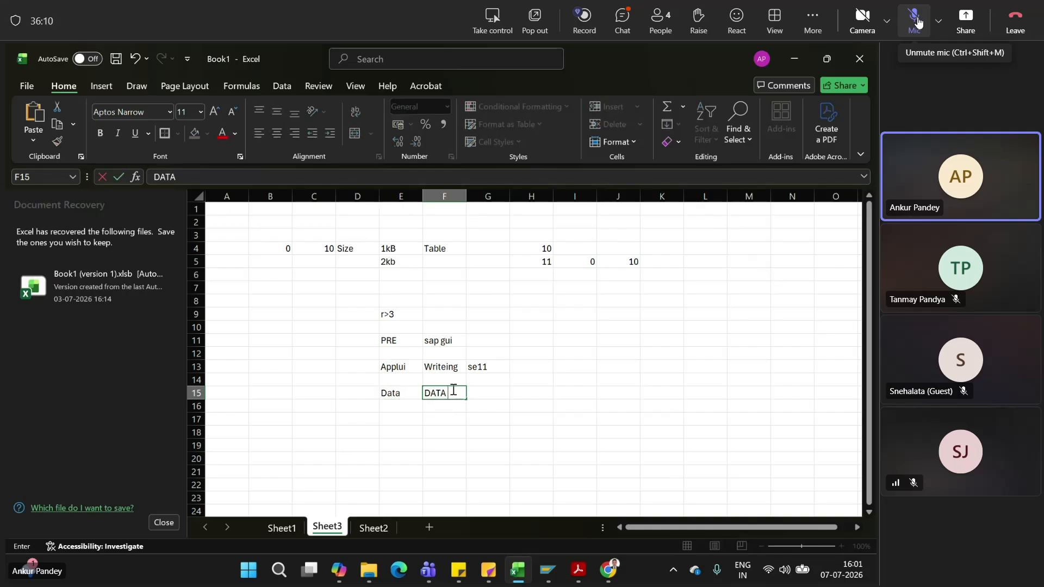
{"action": "type", "text": "will store"}
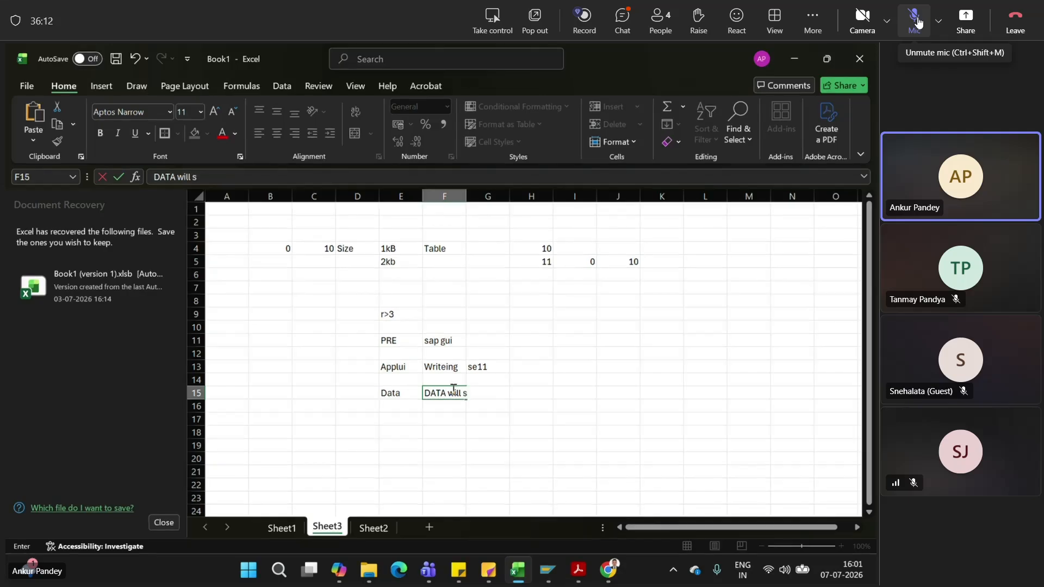
{"action": "left_click", "coordinate": [391, 472]}
Examine the PRE, Applui and Data layer rows and the empty cells beside the Applui row
{"action": "left_click_drag", "start_coordinate": [387, 340], "coordinate": [503, 472]}
{"action": "left_click", "coordinate": [488, 380]}
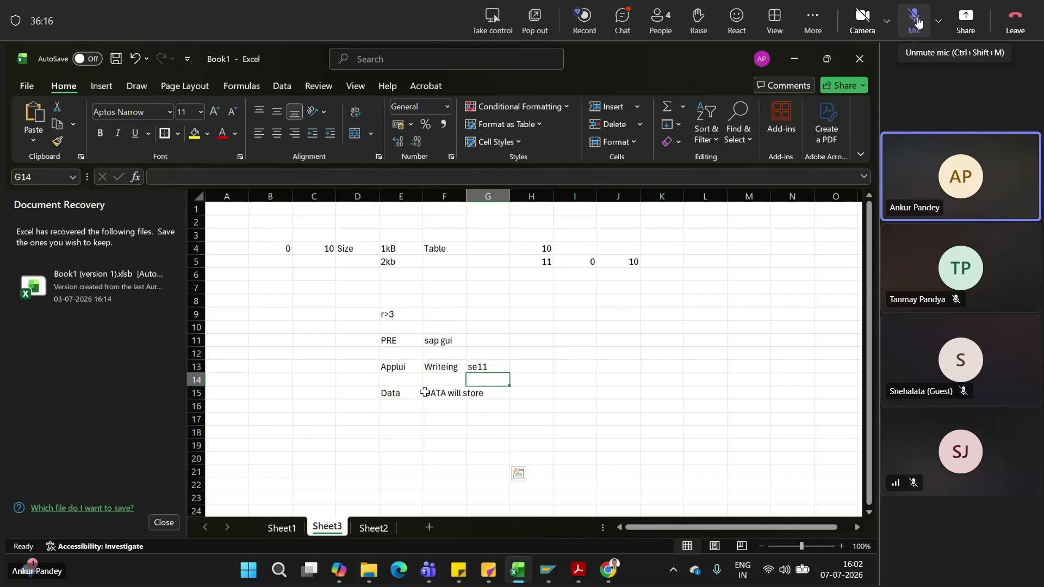
{"action": "left_click", "coordinate": [393, 369]}
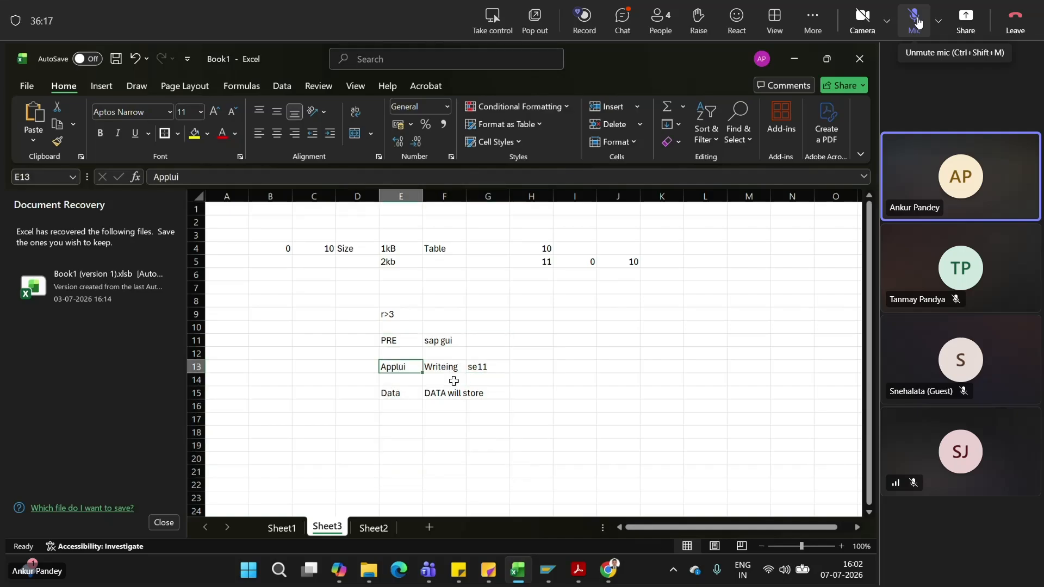
{"action": "left_click", "coordinate": [485, 367]}
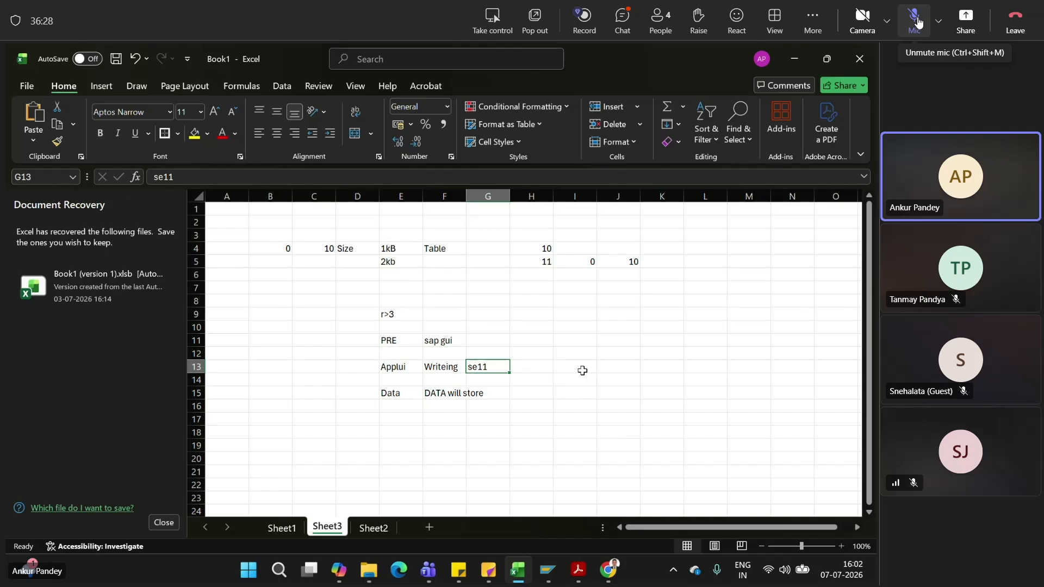
{"action": "left_click", "coordinate": [538, 366]}
{"action": "left_click", "coordinate": [560, 367]}
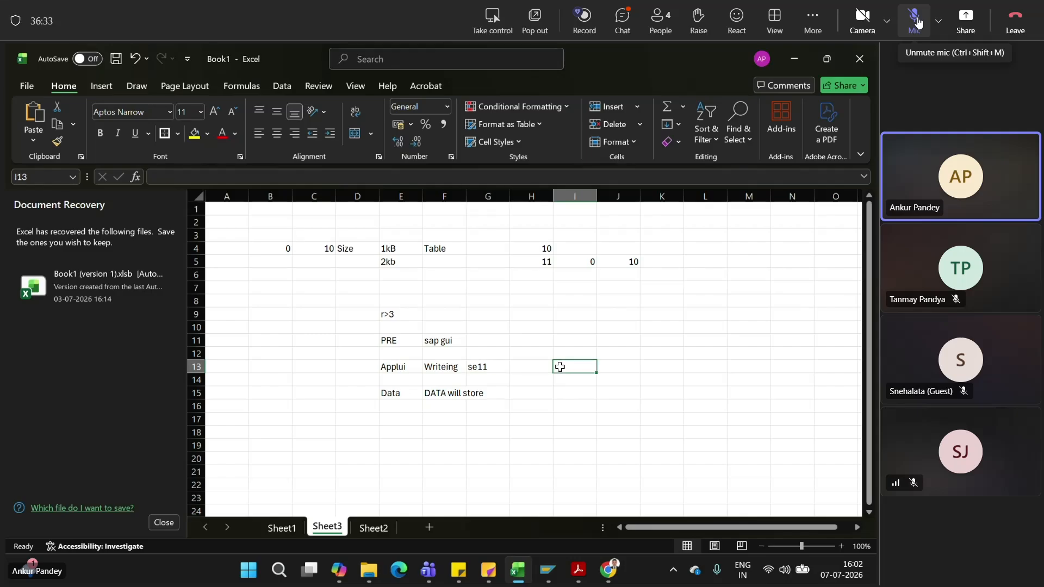
{"action": "left_click", "coordinate": [610, 367]}
{"action": "left_click", "coordinate": [655, 367]}
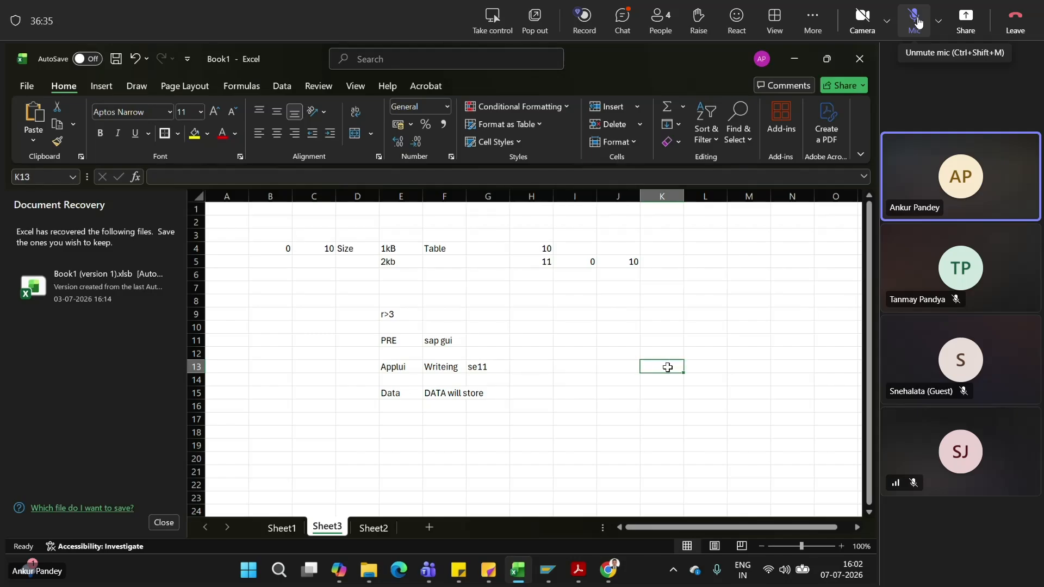
{"action": "left_click", "coordinate": [696, 367]}
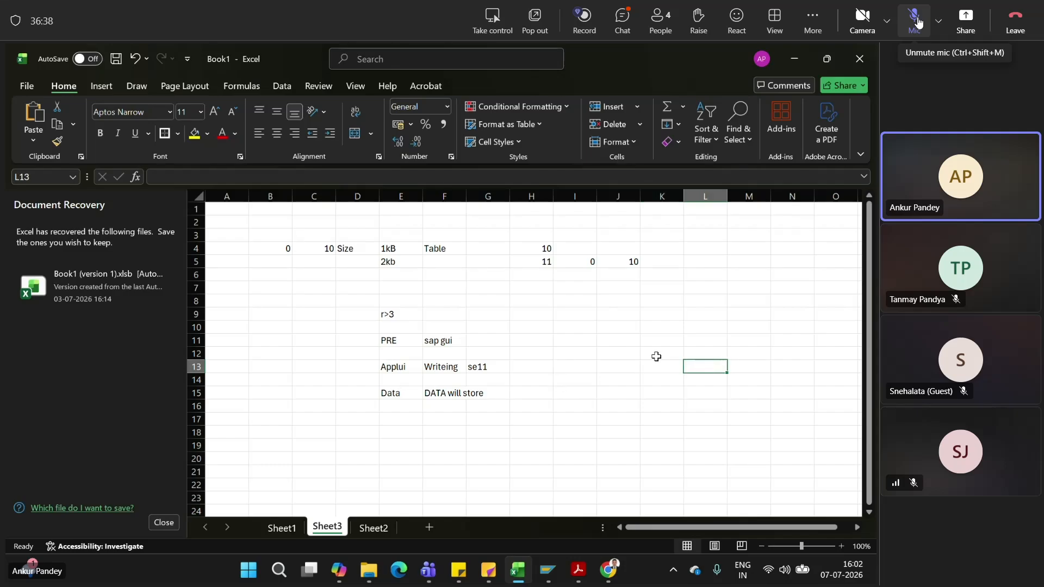
{"action": "left_click", "coordinate": [400, 368]}
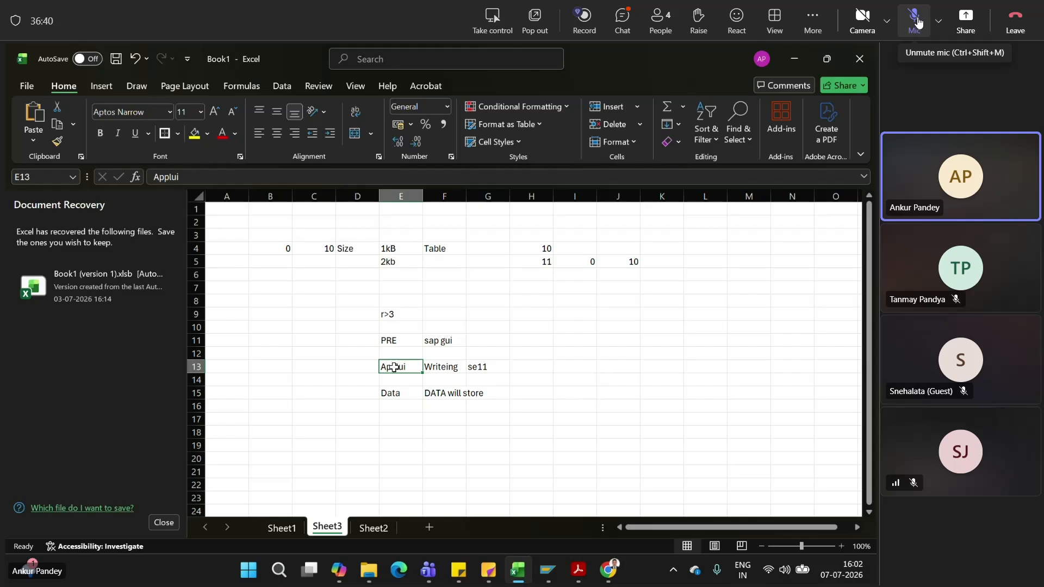
{"action": "left_click_drag", "start_coordinate": [556, 381], "coordinate": [698, 382]}
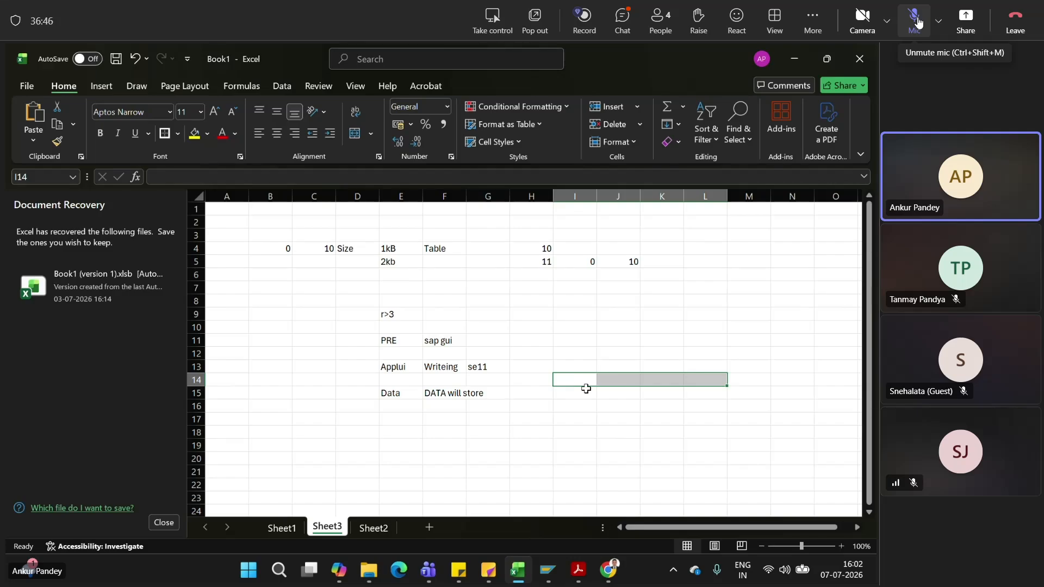
{"action": "key", "text": "shift+Left"}
{"action": "key", "text": "shift+Left"}
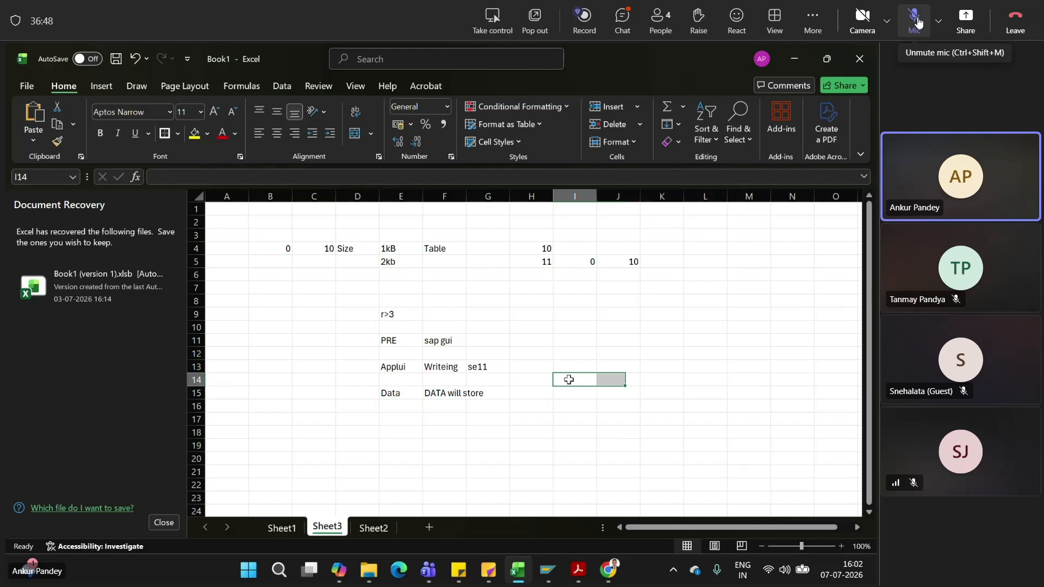
{"action": "key", "text": "shift+Left"}
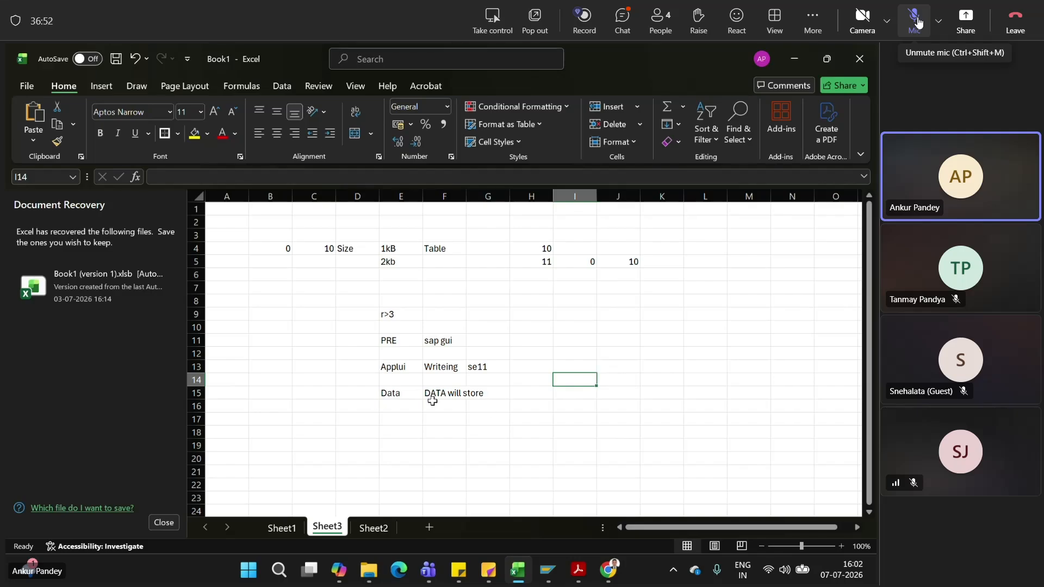
{"action": "left_click", "coordinate": [387, 397]}
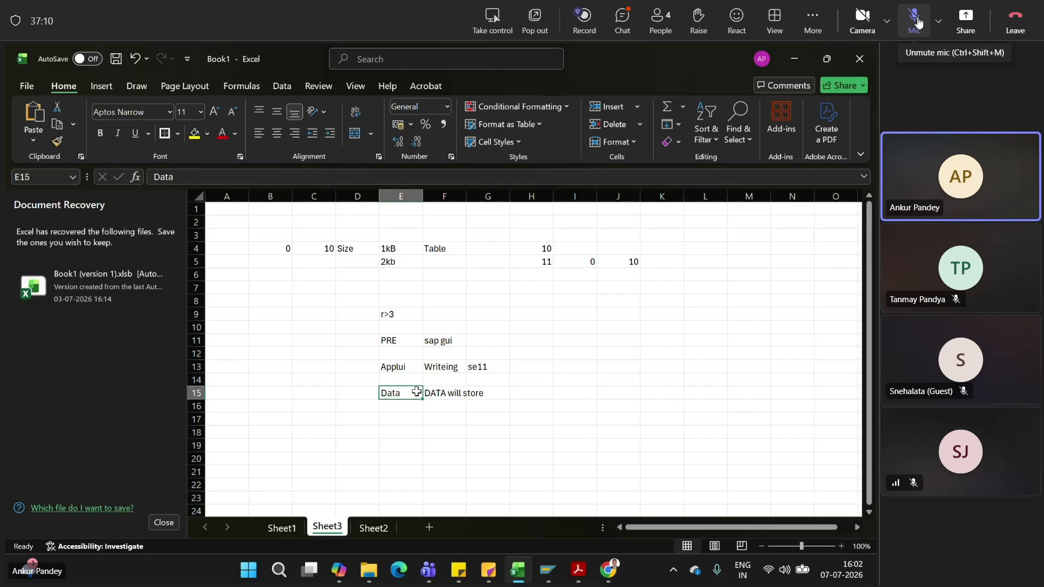
{"action": "left_click", "coordinate": [918, 22]}
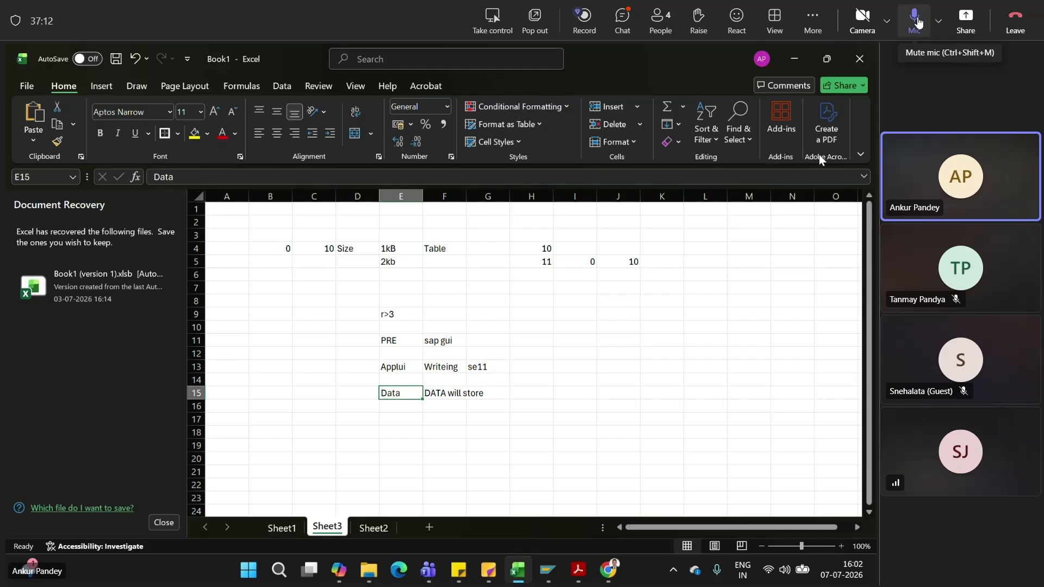
{"action": "left_click", "coordinate": [917, 22]}
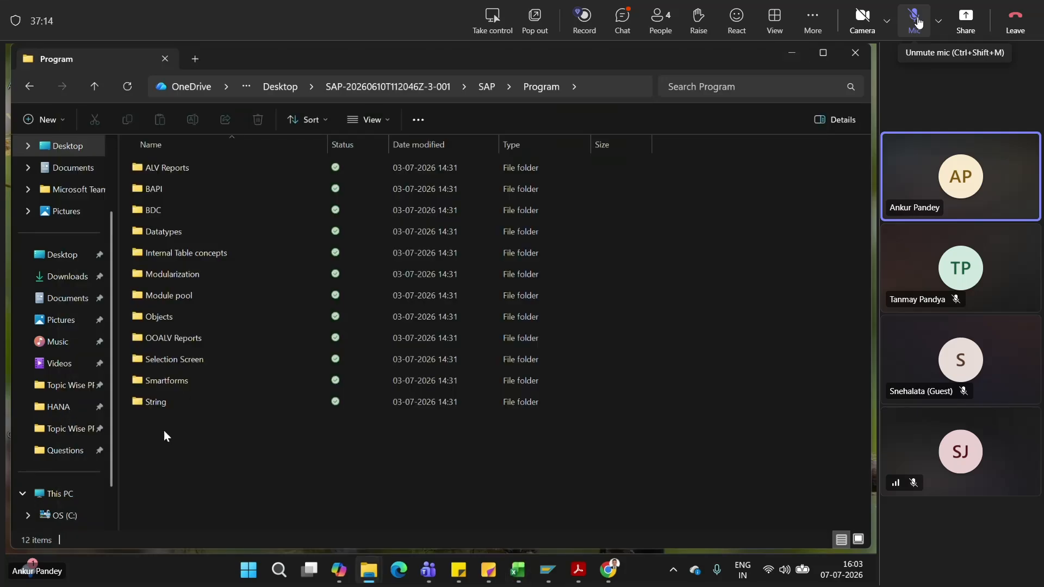
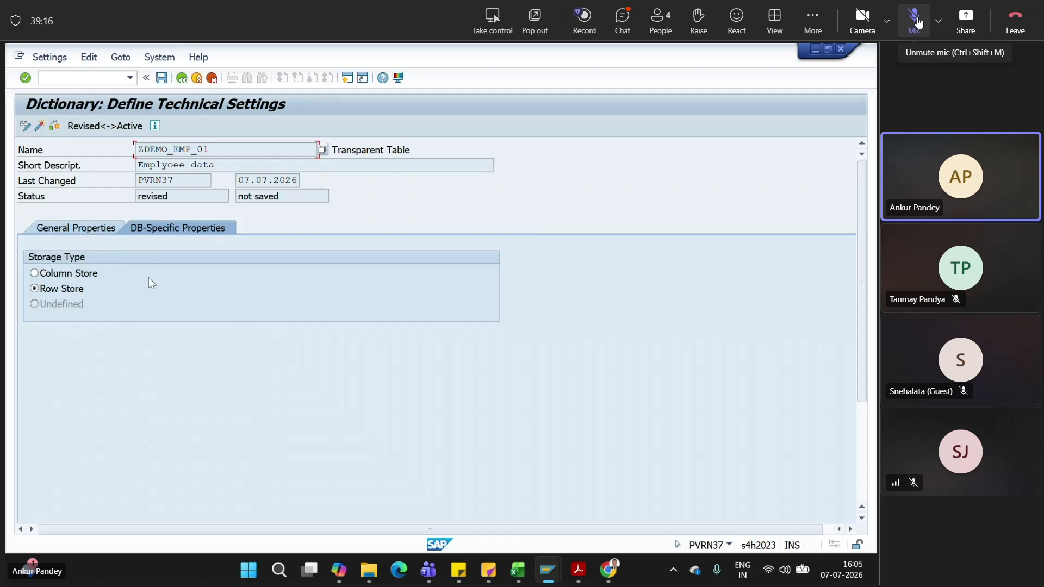
Check the general properties in the SAP technical settings and return to the field list of table ZDEMO_EMP_01
{"action": "left_click", "coordinate": [59, 226]}
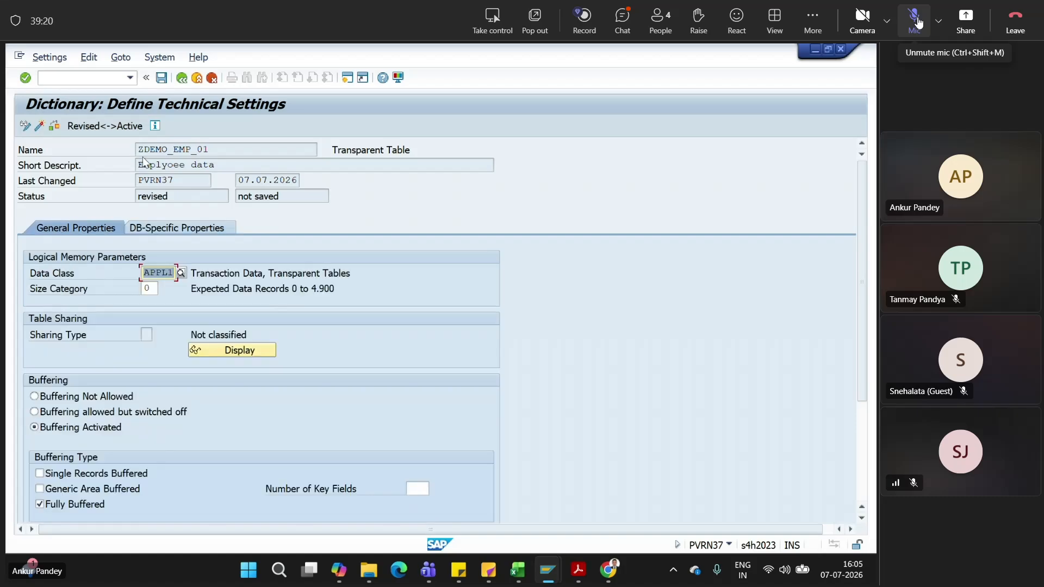
{"action": "left_click", "coordinate": [182, 78]}
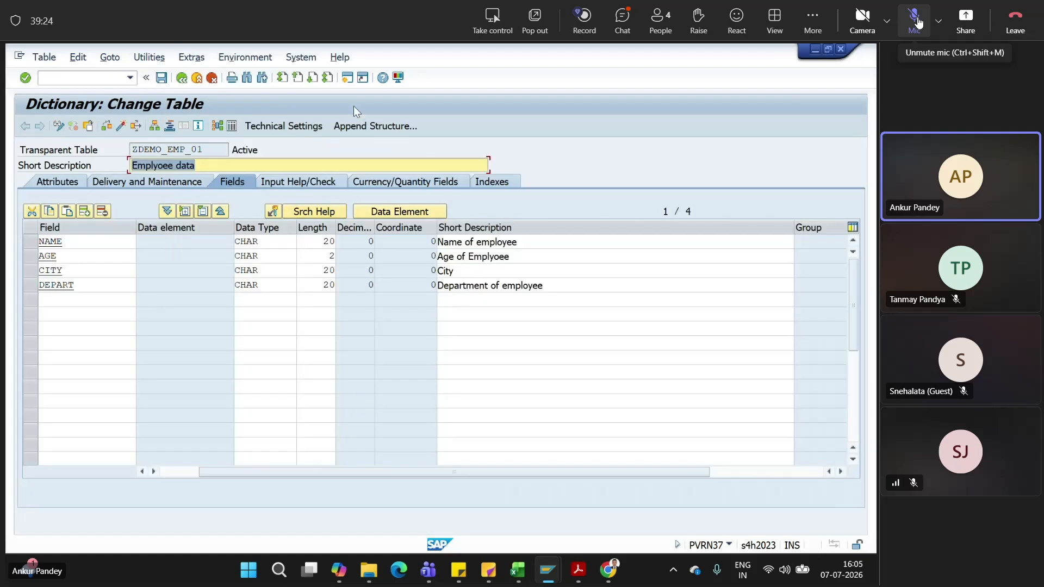
Save, check and activate table ZDEMO_EMP_01
{"action": "left_click", "coordinate": [162, 77]}
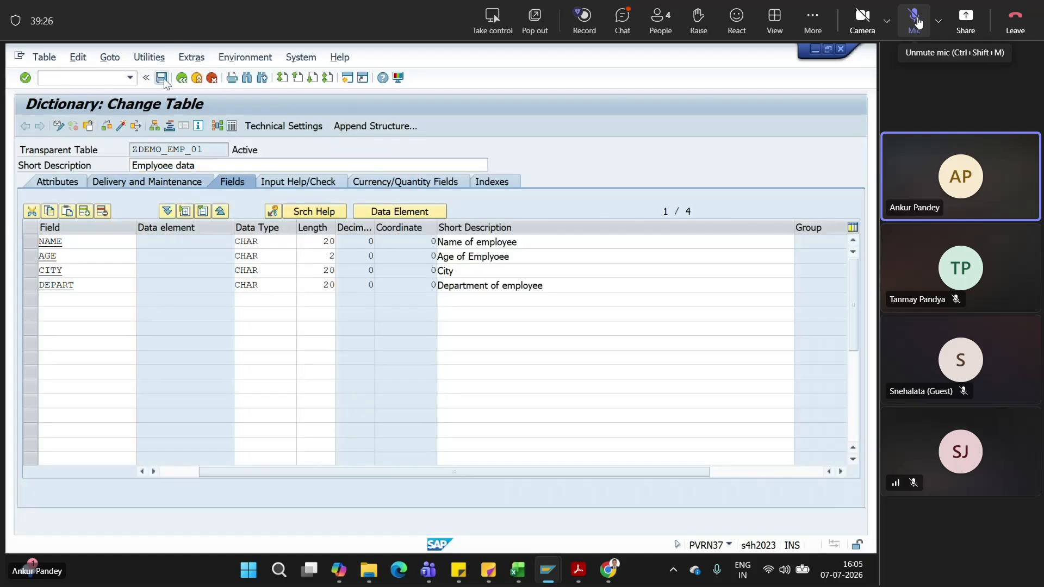
{"action": "left_click", "coordinate": [107, 126]}
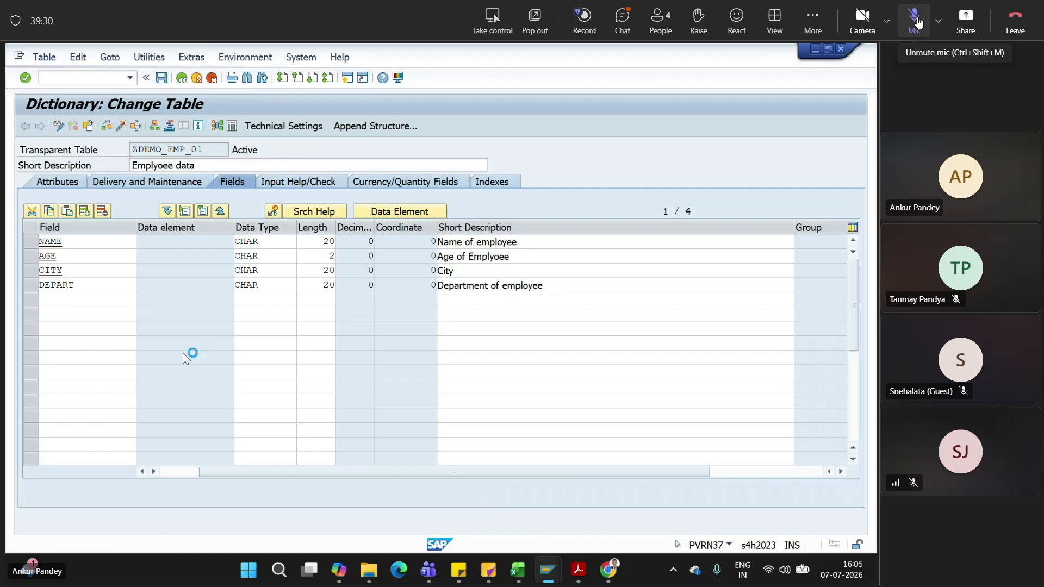
{"action": "left_click", "coordinate": [121, 126]}
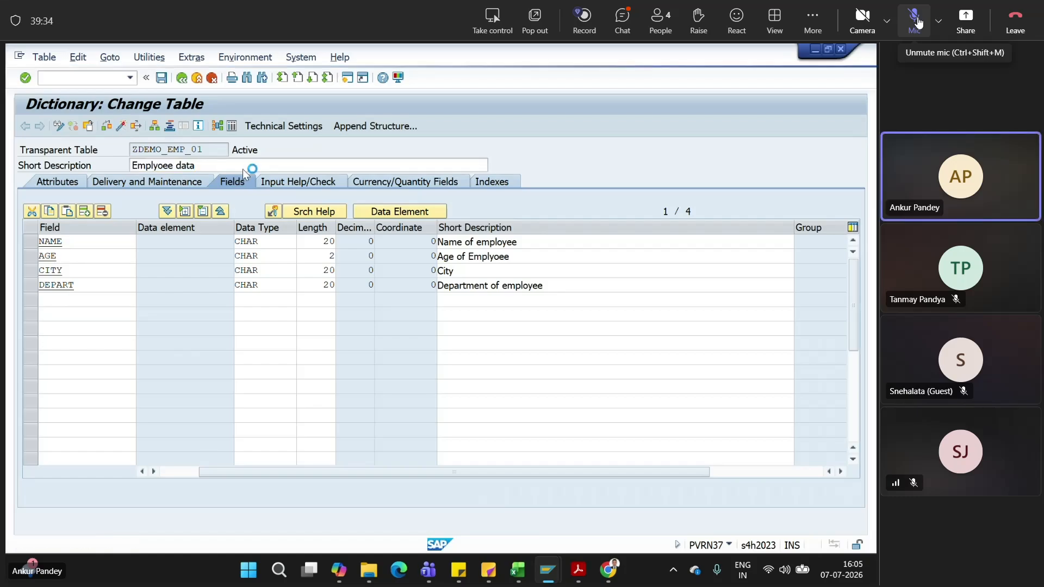
Set the enhancement category of table ZDEMO_EMP_01 to "Can be enhanced (character-like or numeric)"
{"action": "left_click", "coordinate": [191, 57]}
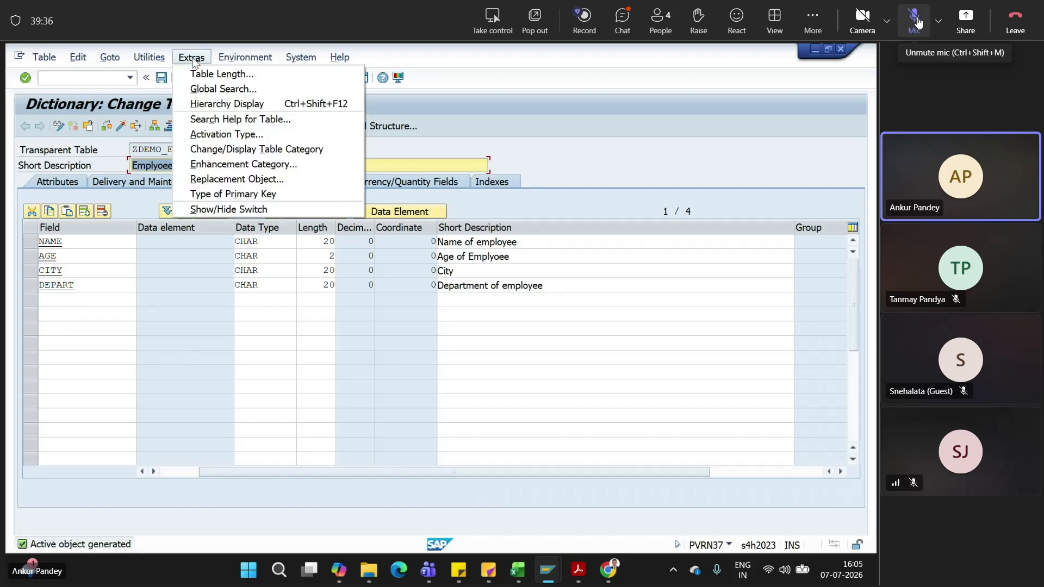
{"action": "left_click", "coordinate": [241, 166]}
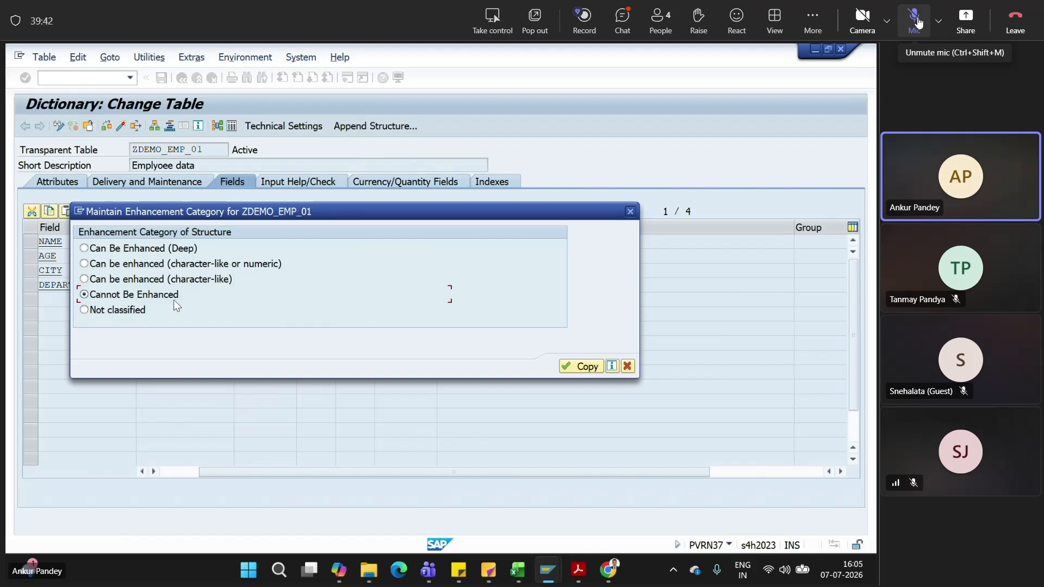
{"action": "left_click", "coordinate": [101, 264]}
{"action": "left_click", "coordinate": [579, 368]}
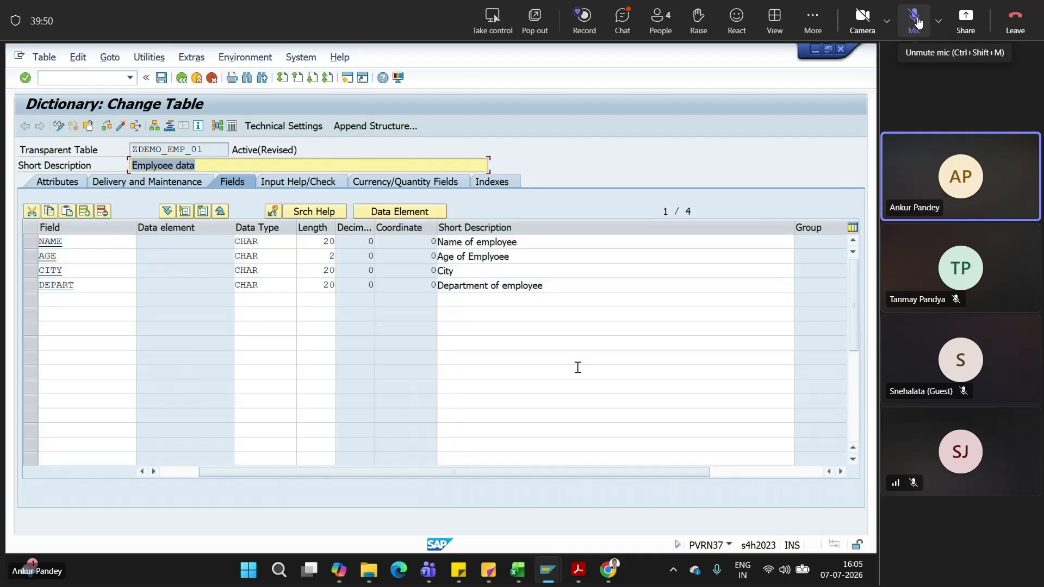
Activate the revised table ZDEMO_EMP_01 from the list of inactive objects and save it
{"action": "left_click", "coordinate": [127, 127]}
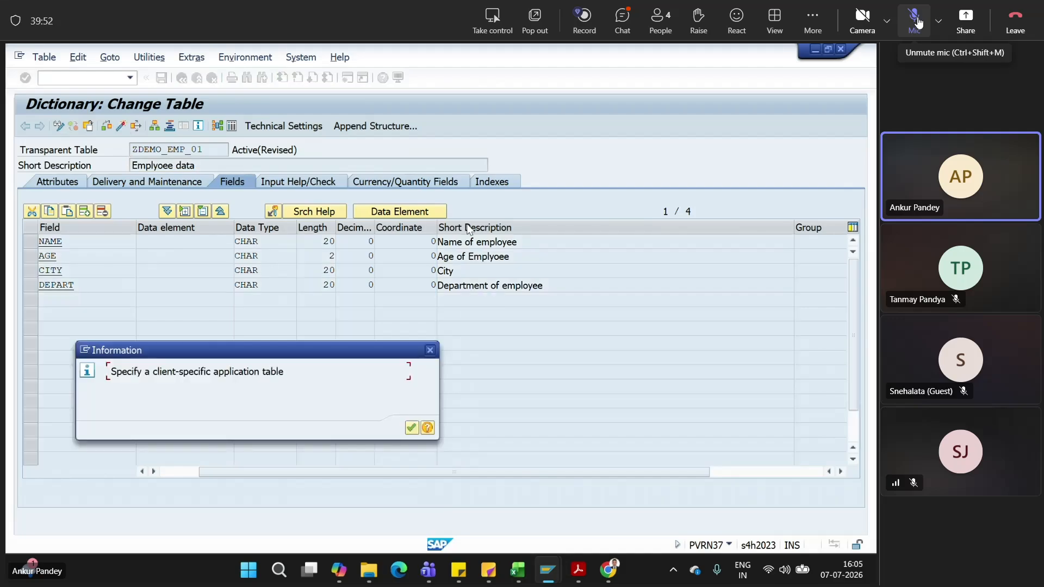
{"action": "left_click", "coordinate": [412, 428]}
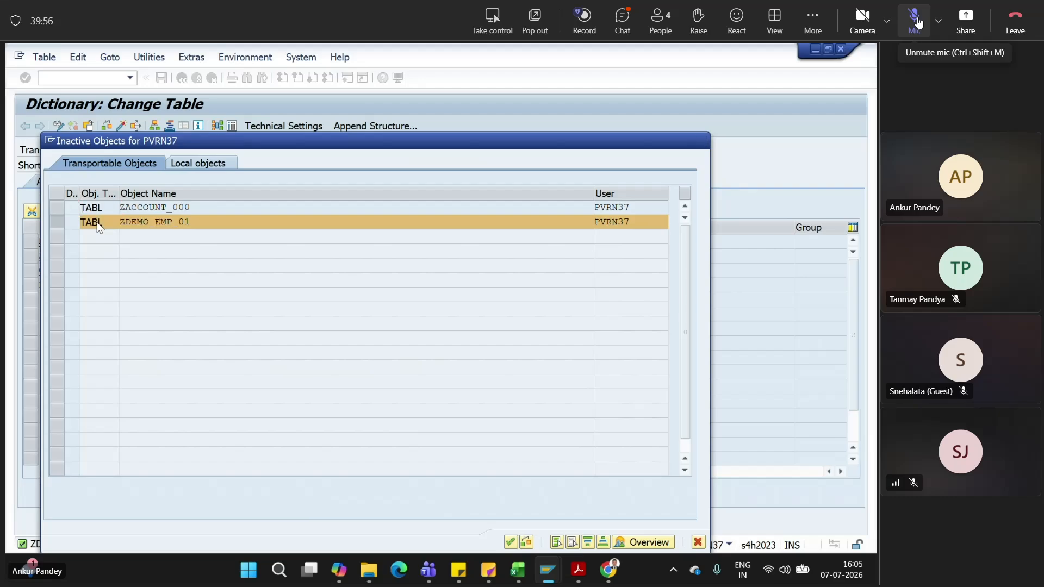
{"action": "double_click", "coordinate": [98, 223]}
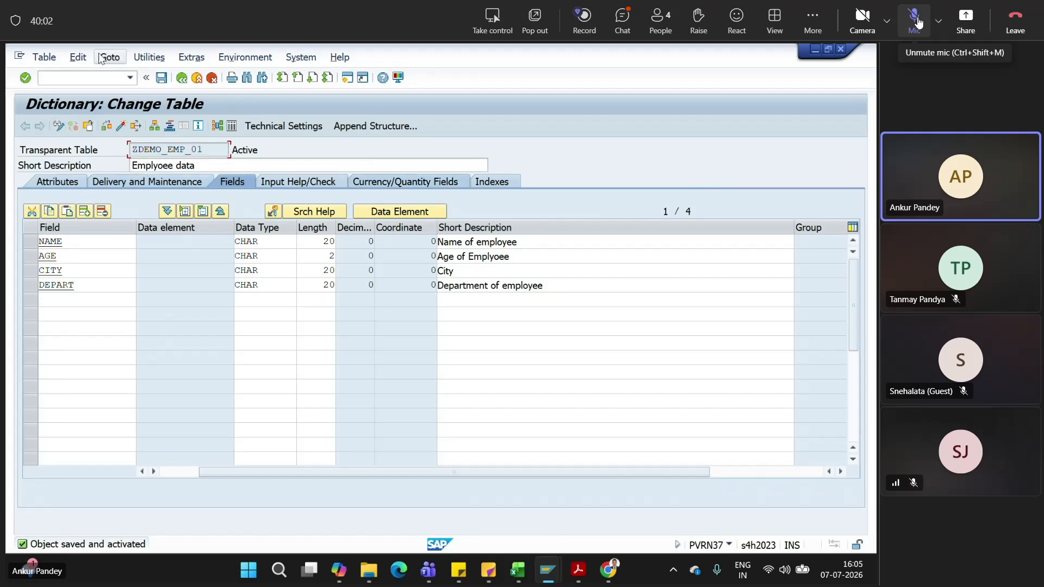
{"action": "left_click", "coordinate": [161, 78]}
{"action": "left_click", "coordinate": [103, 77]}
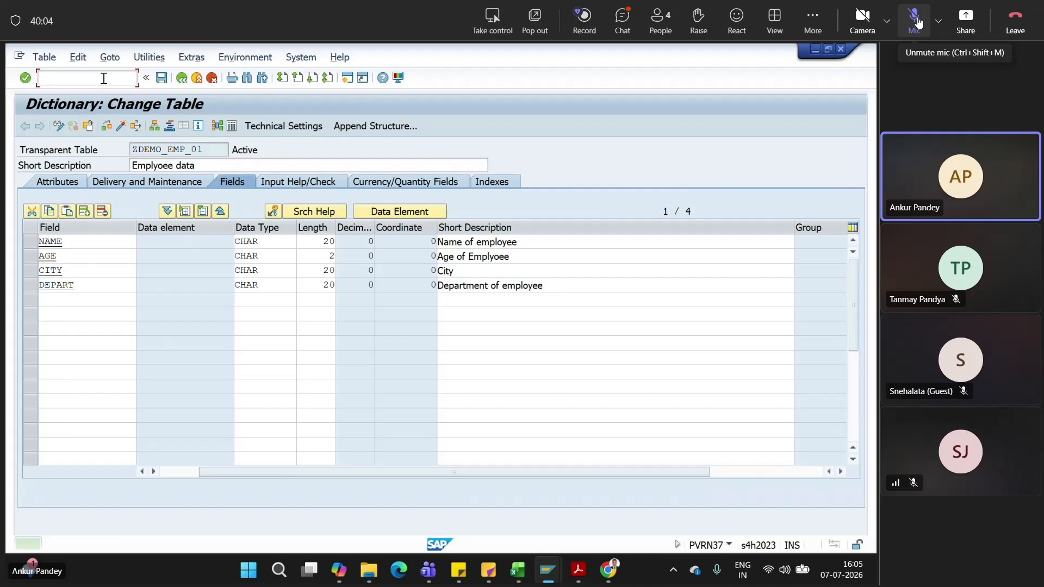
{"action": "type", "text": "/o"}
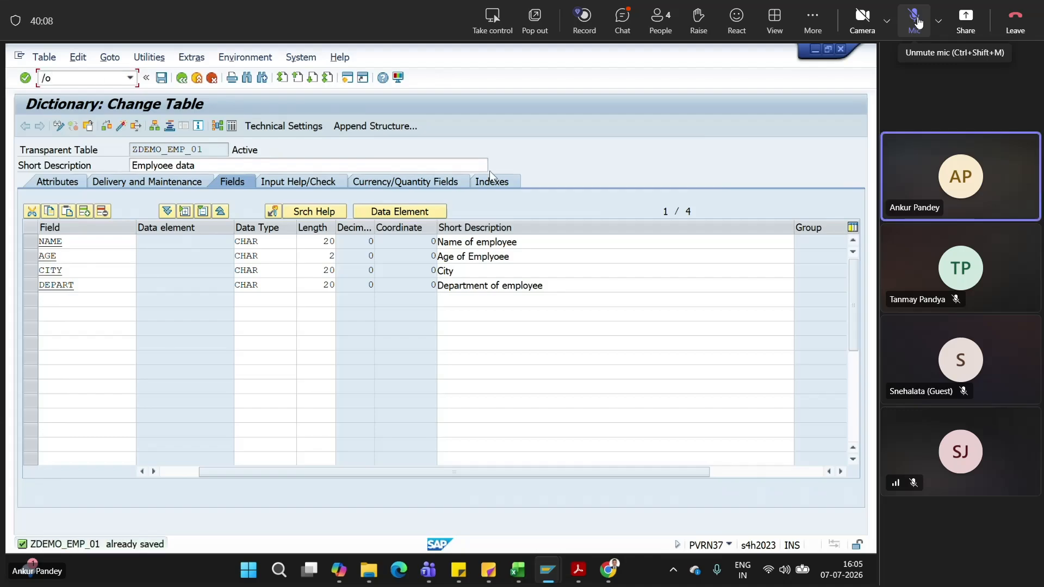
Switch to Copilot, ask "Type of sap tables" and read the answer's sections on transparent, pooled and cluster tables
{"action": "left_click", "coordinate": [339, 577]}
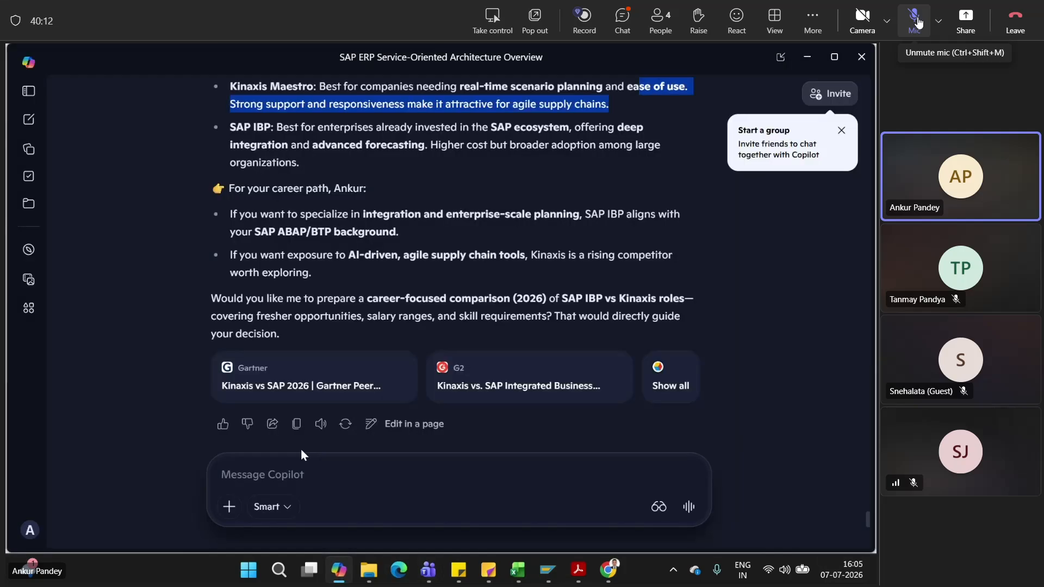
{"action": "type", "text": "T"}
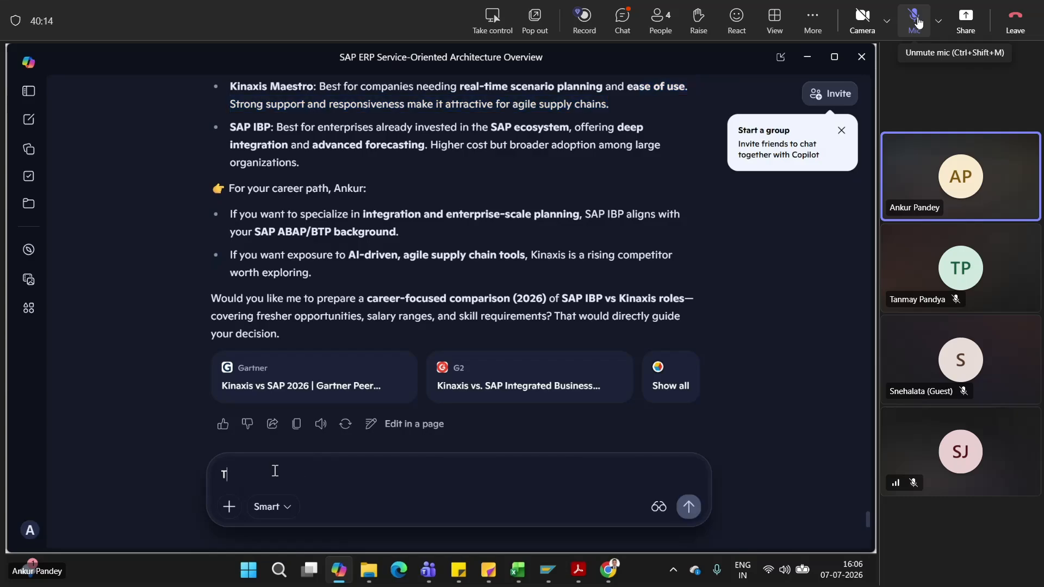
{"action": "type", "text": "abl"}
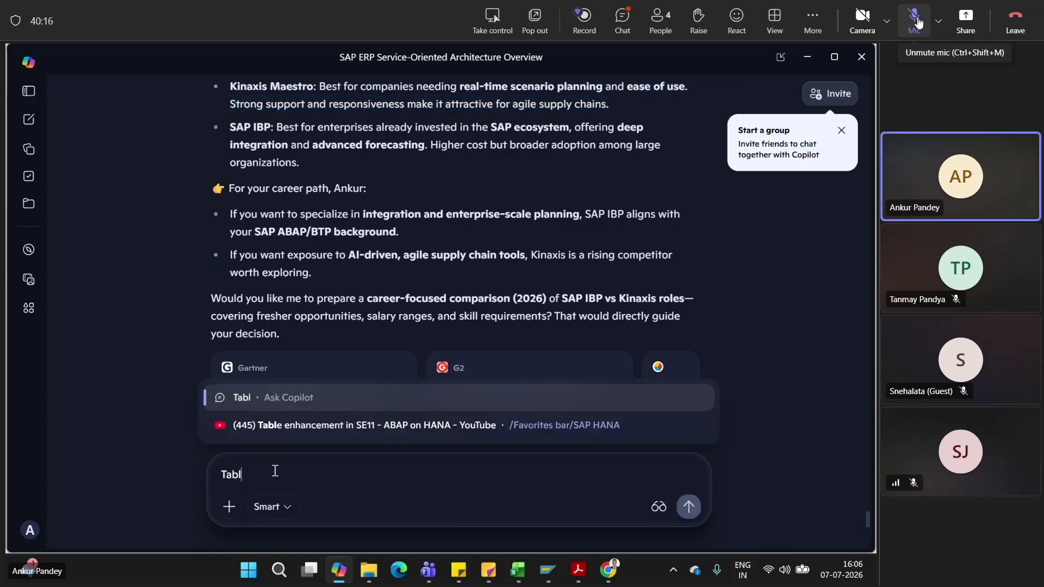
{"action": "key", "text": "BackSpace"}
{"action": "key", "text": "BackSpace"}
{"action": "key", "text": "BackSpace"}
{"action": "type", "text": "y"}
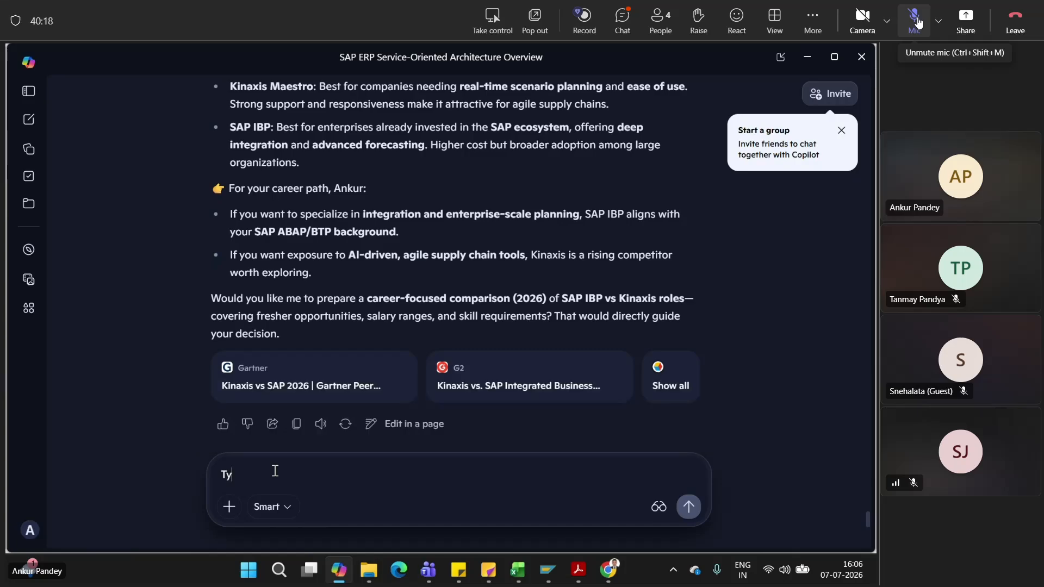
{"action": "type", "text": "pe of s"}
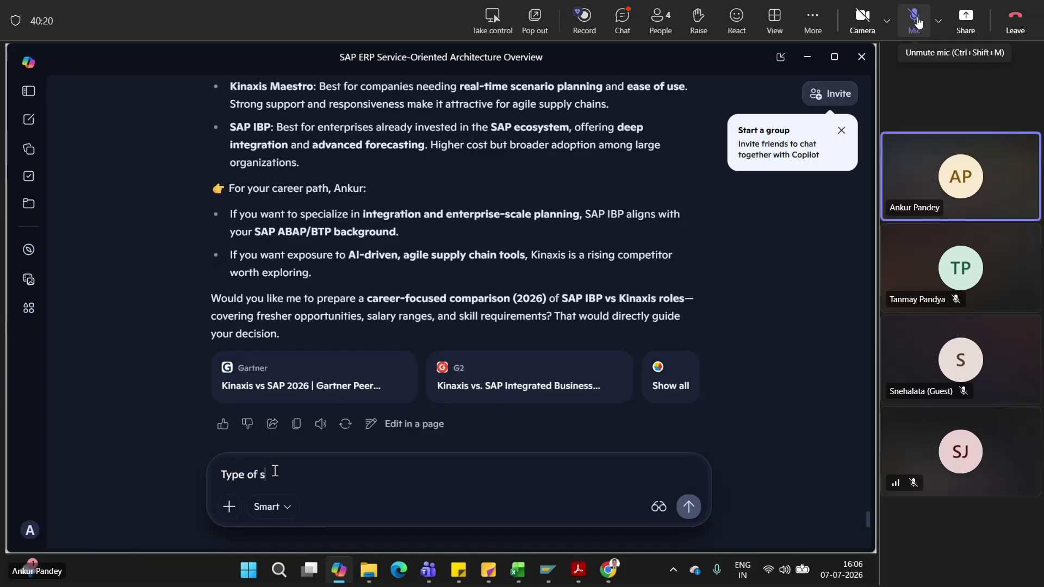
{"action": "type", "text": "ap tables"}
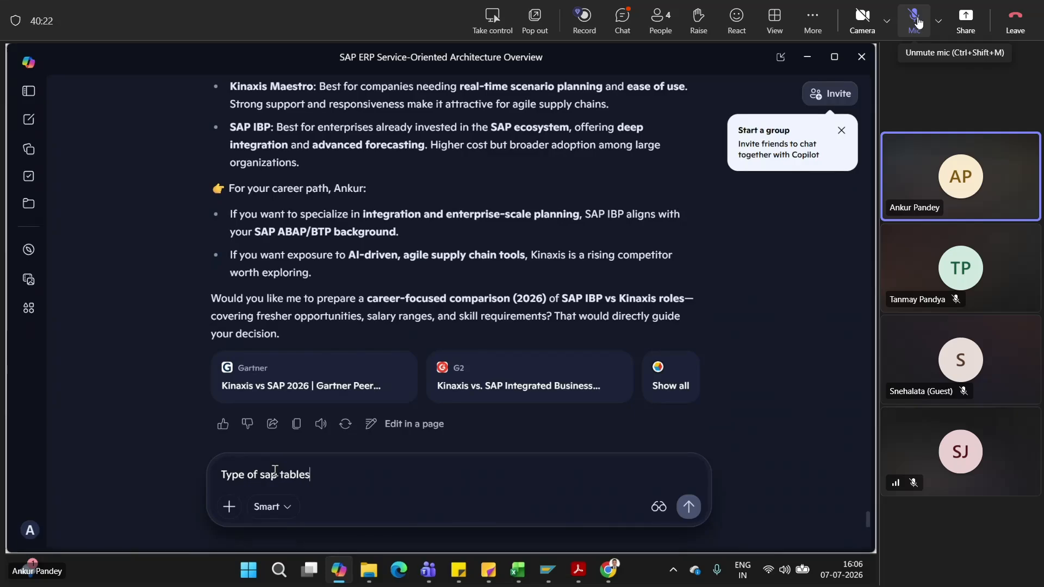
{"action": "key", "text": "Return"}
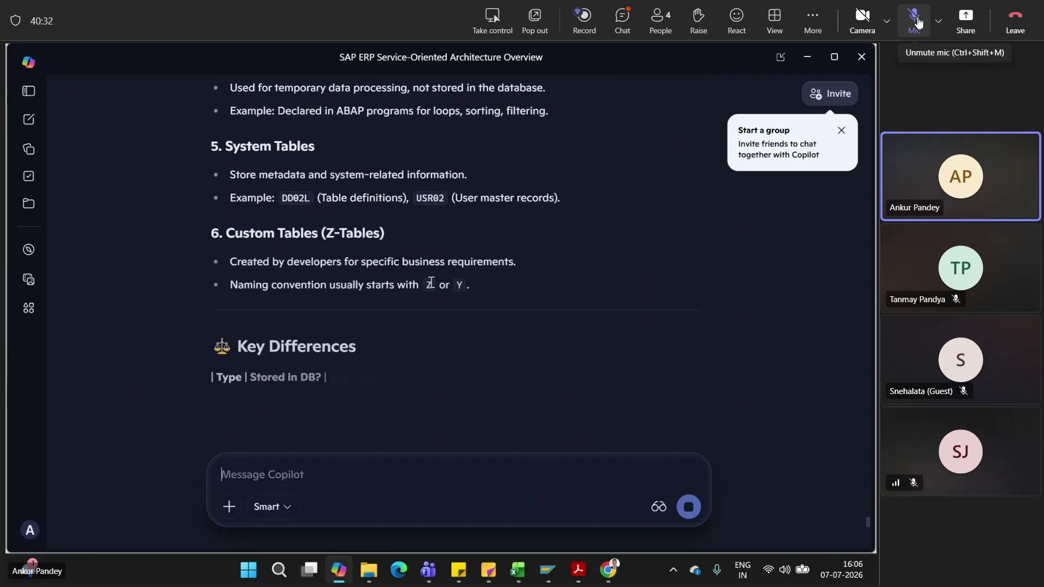
{"action": "scroll", "coordinate": [429, 282], "scroll_direction": "up", "scroll_amount": 15}
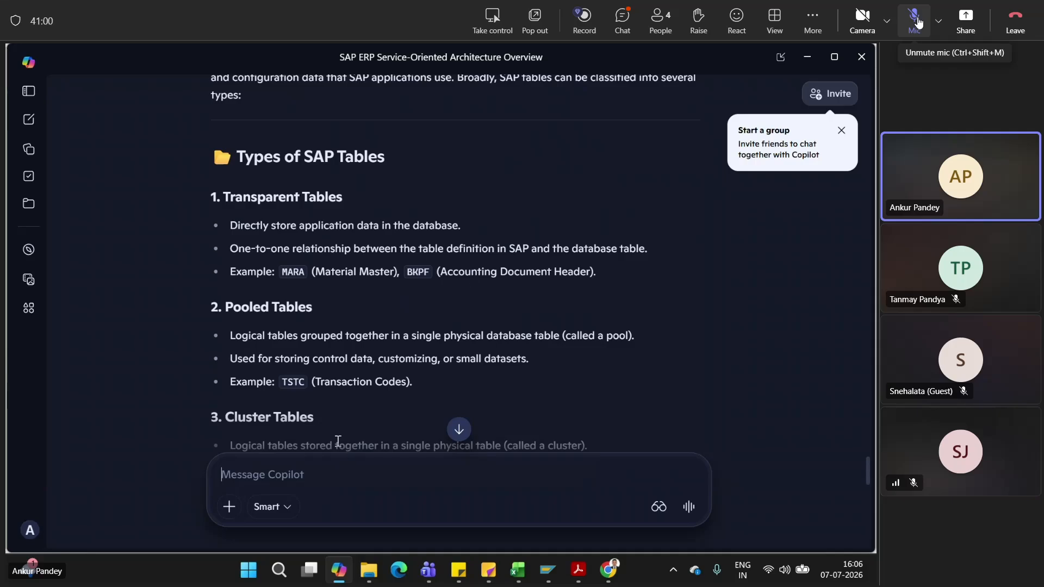
{"action": "scroll", "coordinate": [347, 413], "scroll_direction": "down", "scroll_amount": 3}
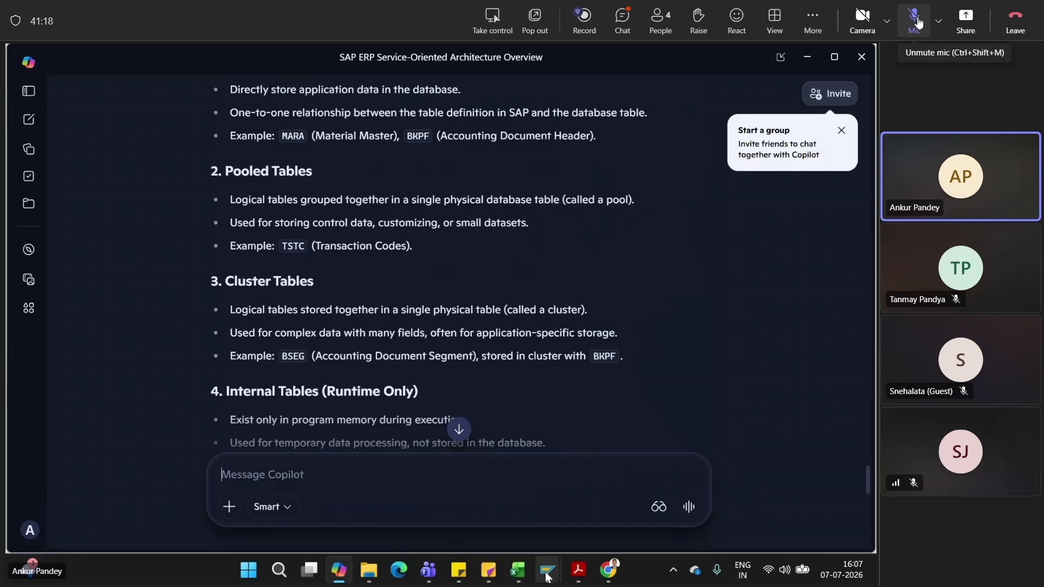
Return to SAP and open the ABAP Dictionary in a new session with the transaction command /ose11
{"action": "mouse_move", "coordinate": [547, 575]}
{"action": "left_click", "coordinate": [576, 522]}
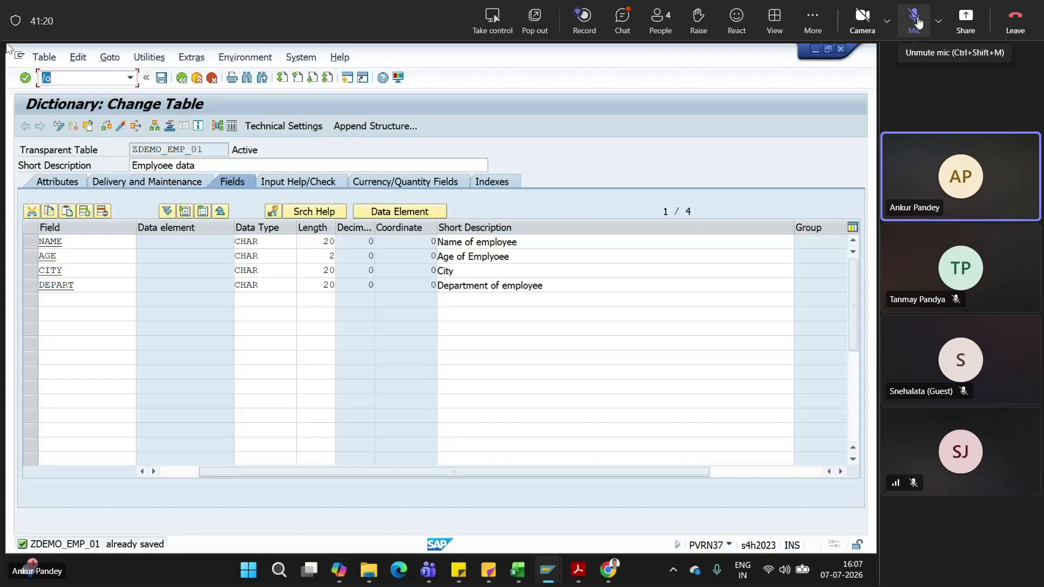
{"action": "left_click", "coordinate": [71, 73]}
{"action": "key", "text": "BackSpace"}
{"action": "key", "text": "BackSpace"}
{"action": "type", "text": "/o"}
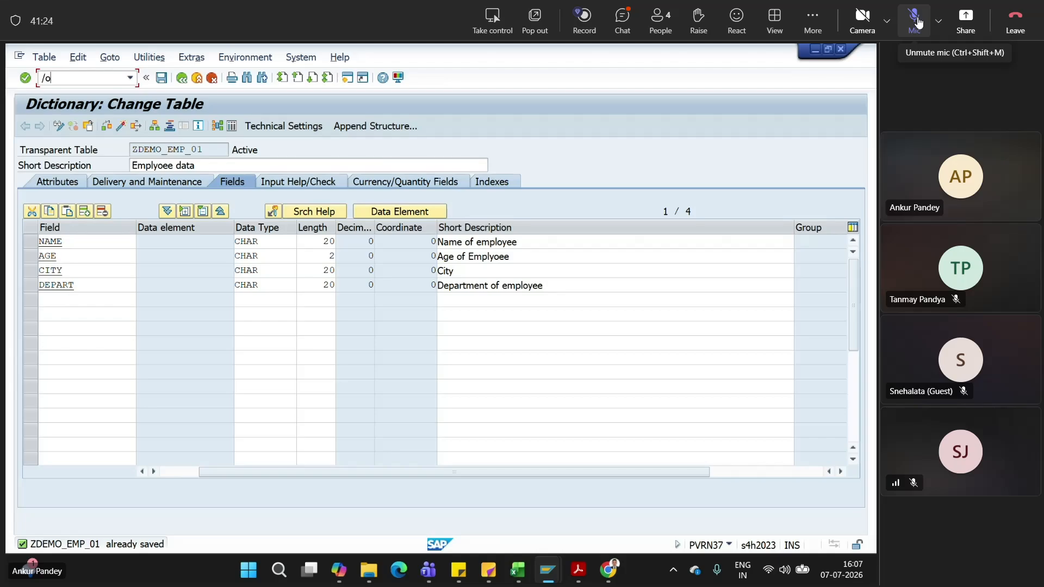
{"action": "type", "text": "se"}
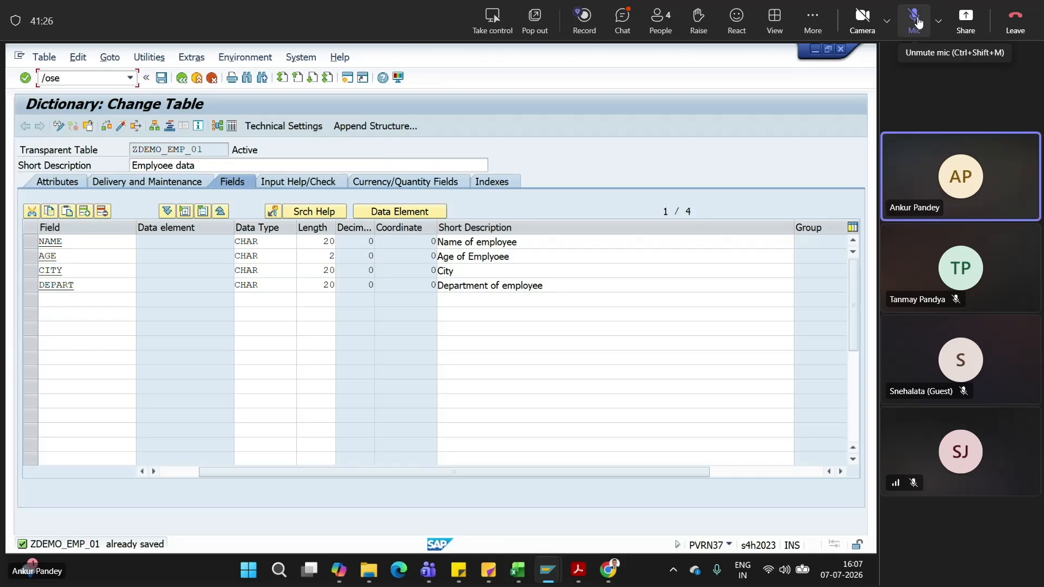
{"action": "type", "text": "11"}
{"action": "key", "text": "Return"}
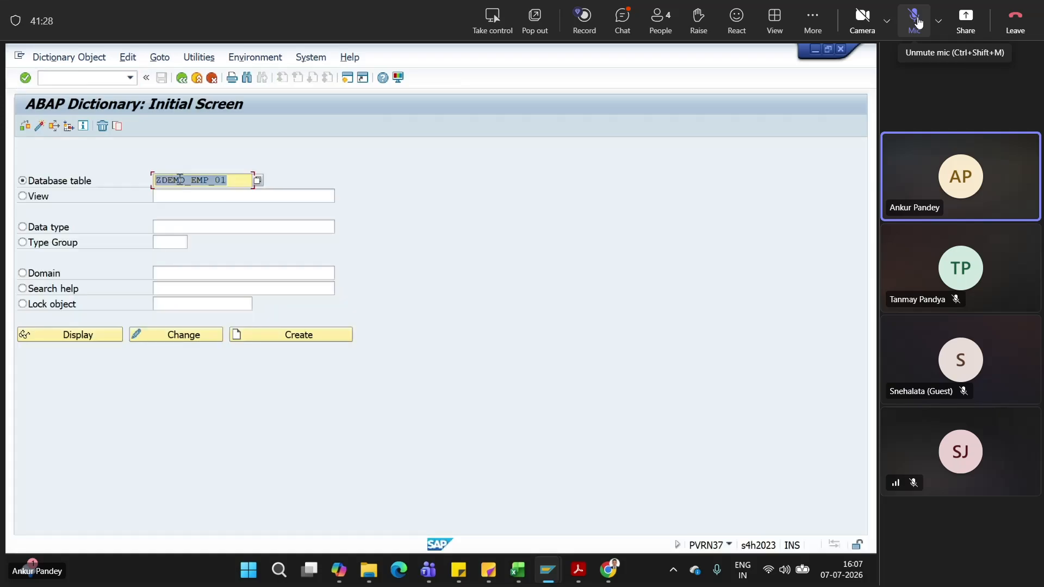
Display the database table MARA from the ABAP Dictionary initial screen
{"action": "key", "text": "BackSpace"}
{"action": "type", "text": "ma"}
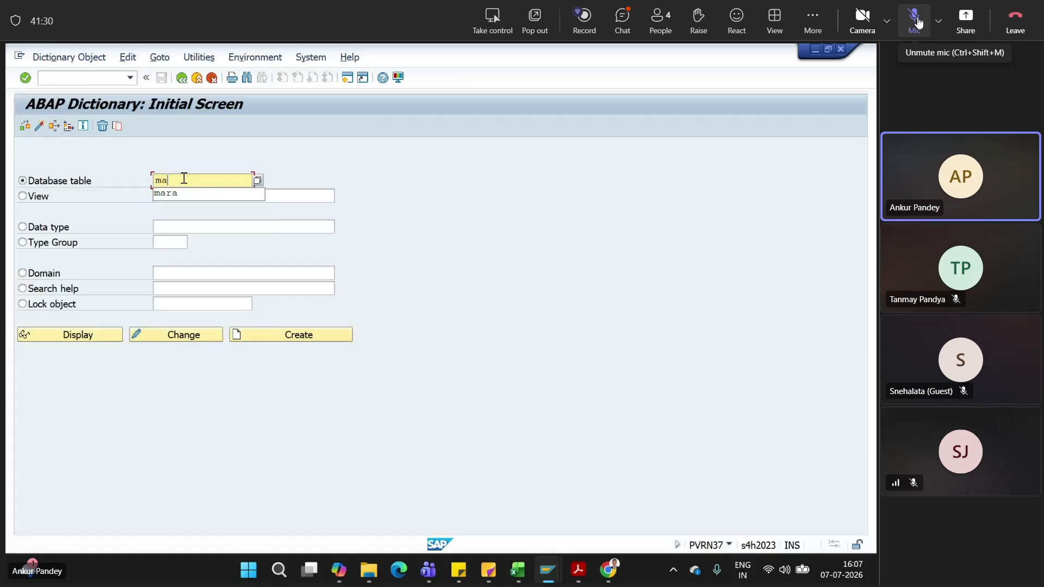
{"action": "type", "text": "ra"}
{"action": "key", "text": "Return"}
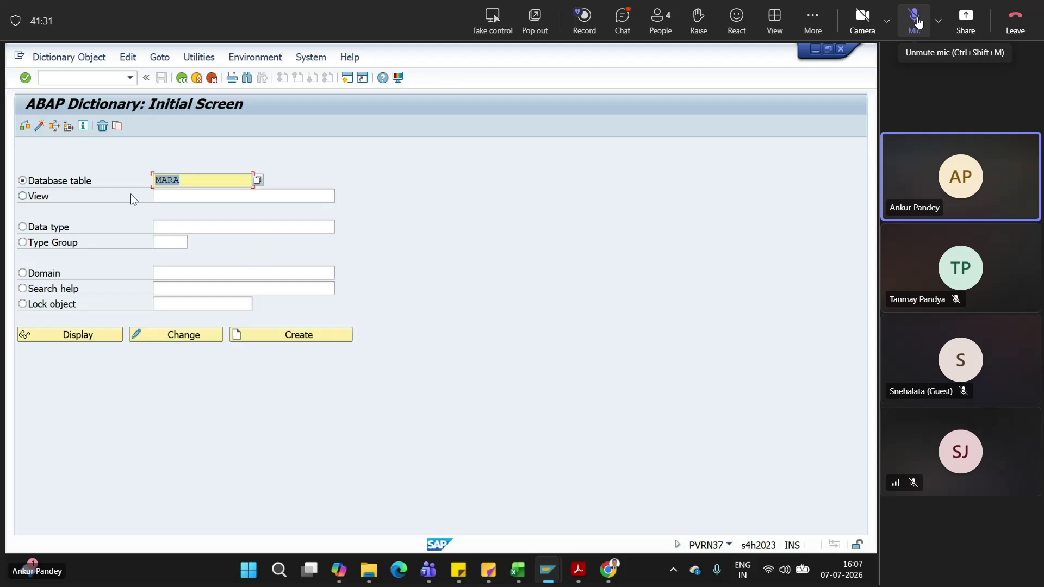
{"action": "left_click", "coordinate": [73, 335]}
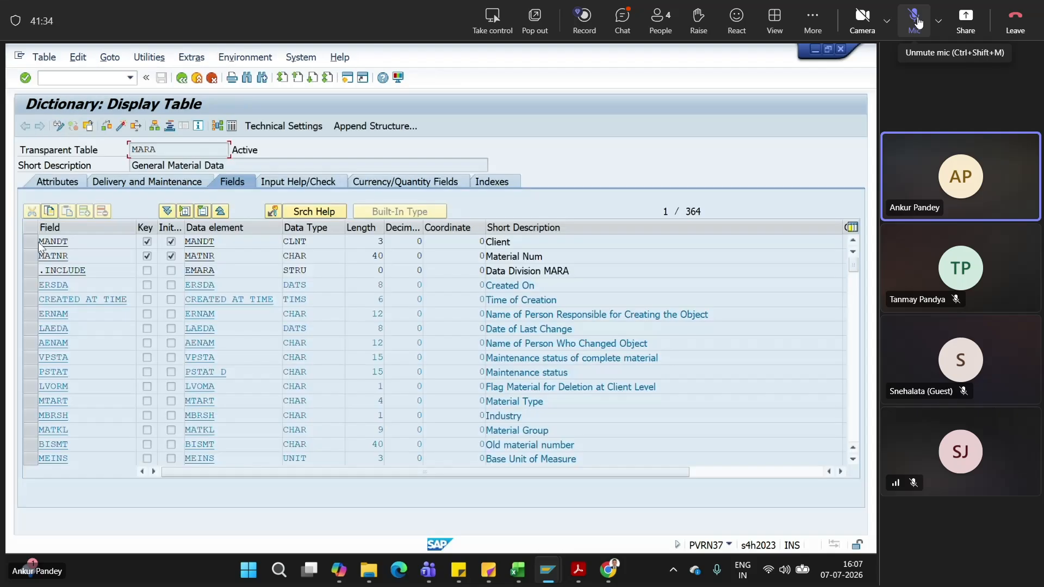
Examine MARA's attributes, delivery class and technical settings, and return to the Dictionary initial screen
{"action": "left_click", "coordinate": [53, 185]}
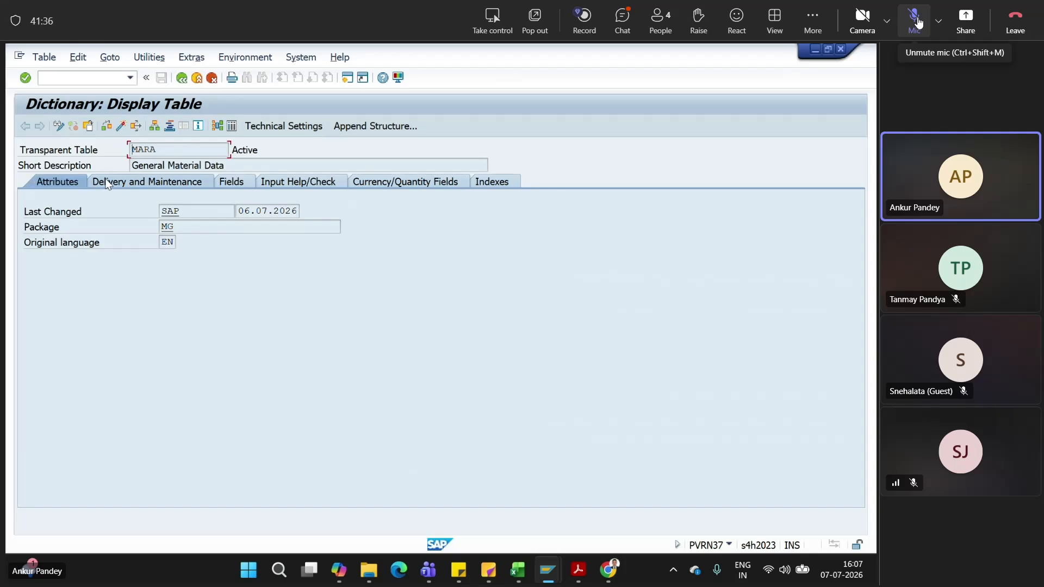
{"action": "left_click", "coordinate": [123, 183]}
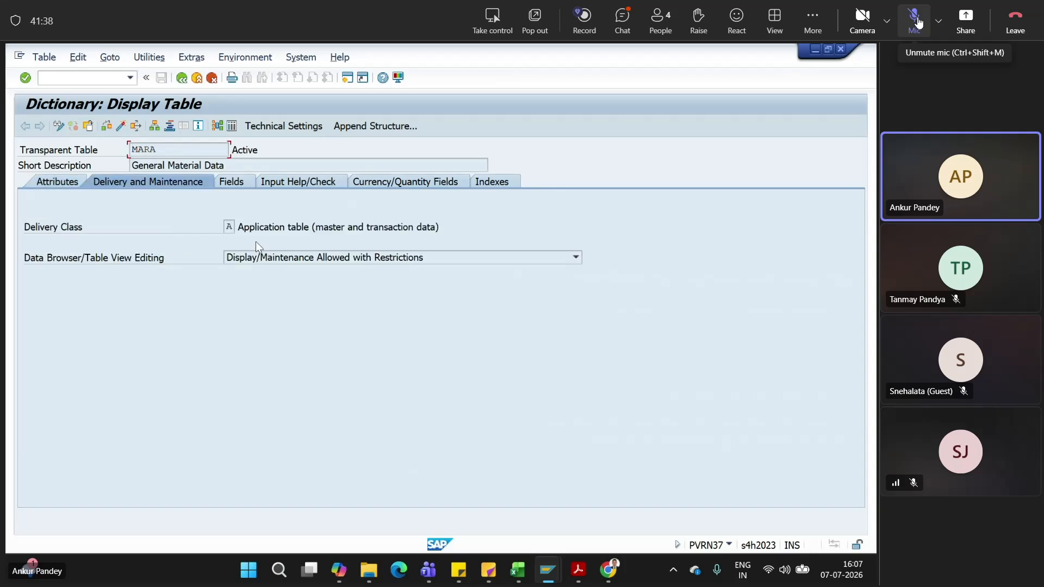
{"action": "left_click", "coordinate": [229, 227]}
{"action": "left_click", "coordinate": [111, 58]}
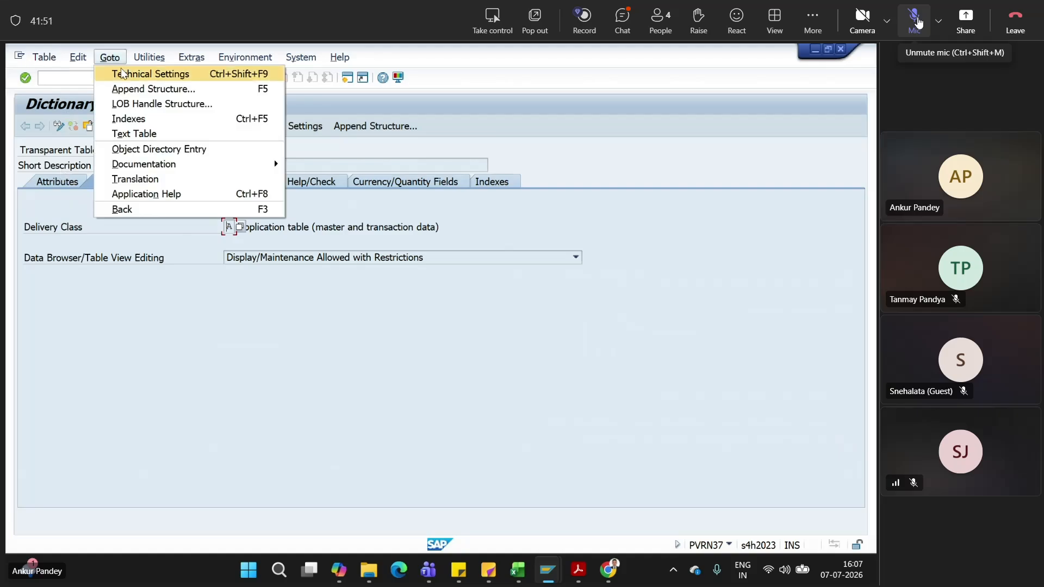
{"action": "left_click", "coordinate": [155, 77]}
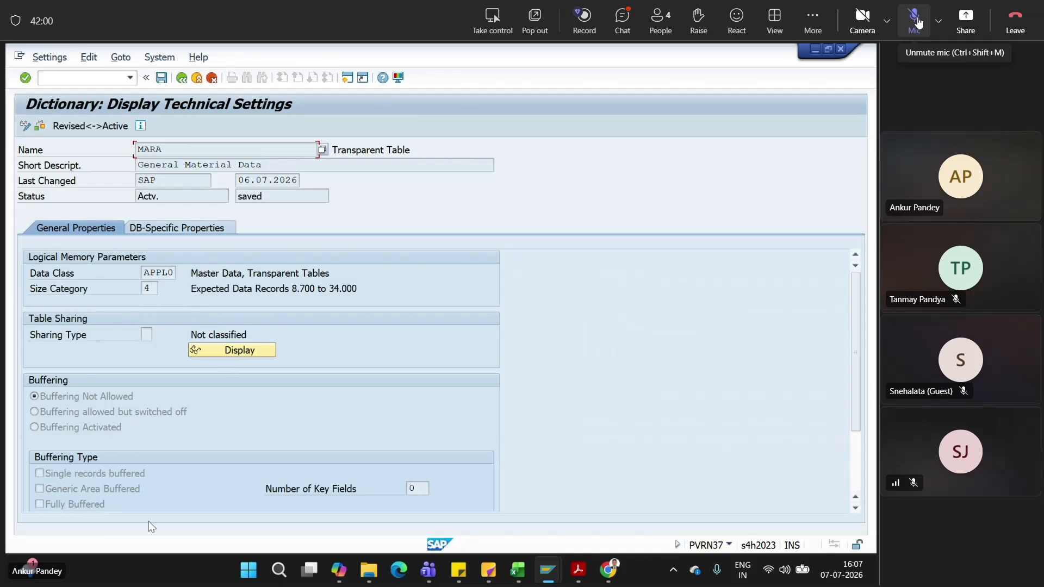
{"action": "left_click", "coordinate": [182, 81]}
{"action": "left_click", "coordinate": [182, 78]}
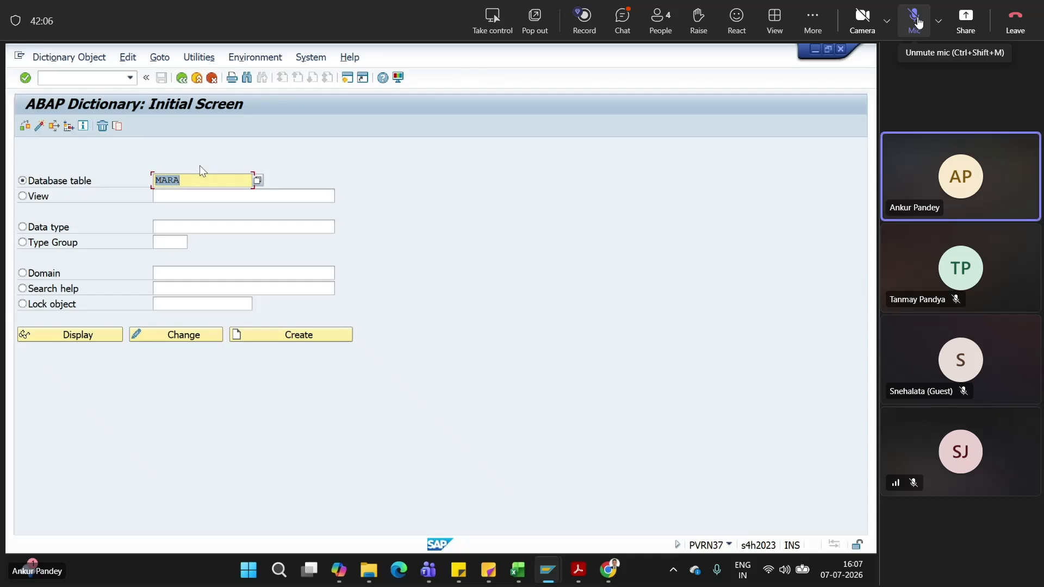
Display the database table BSEG and examine its attributes and its delivery and maintenance settings
{"action": "type", "text": "bseg"}
{"action": "key", "text": "Return"}
{"action": "key", "text": "F7"}
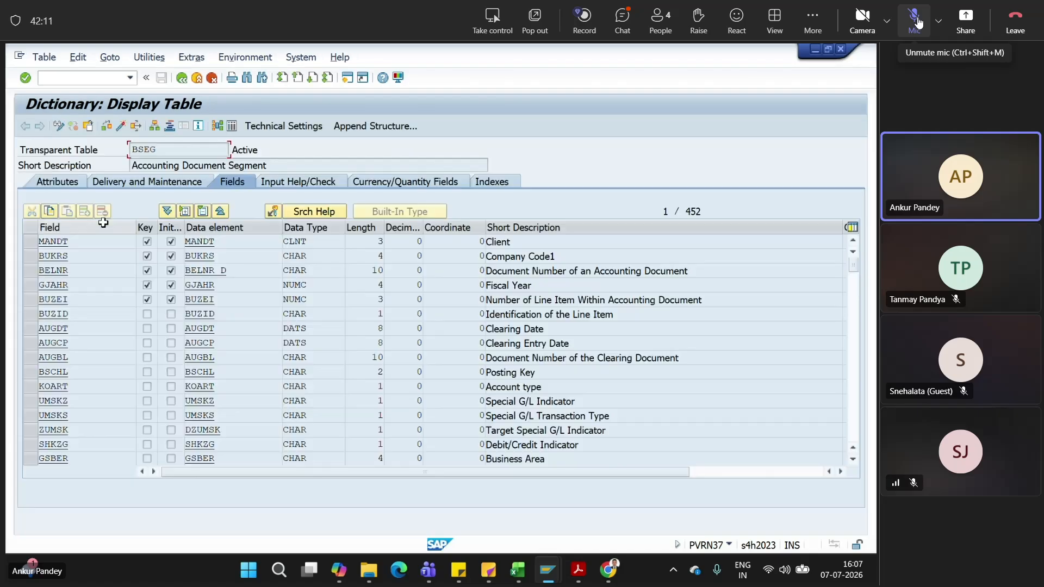
{"action": "left_click", "coordinate": [57, 182]}
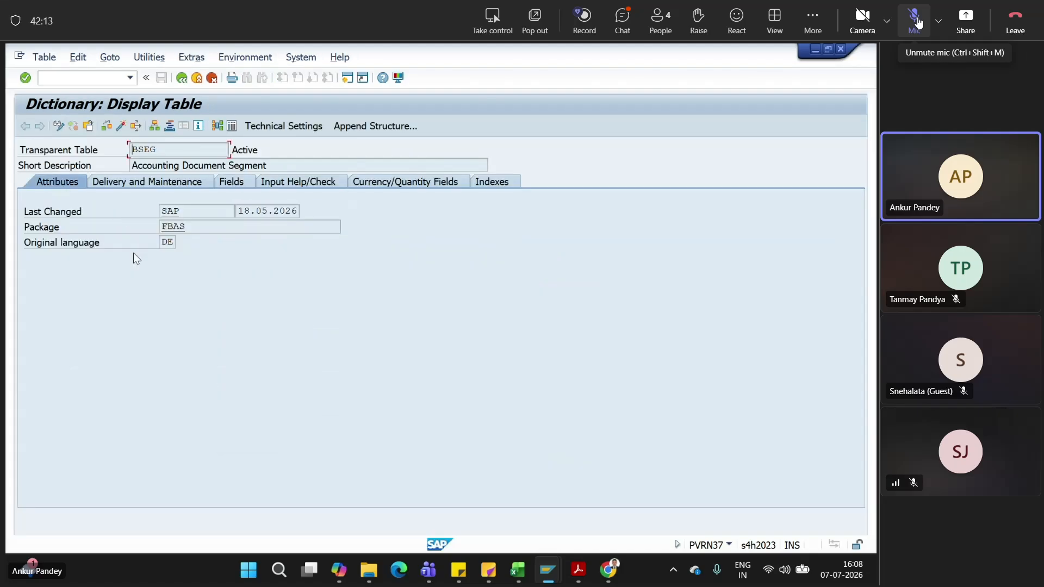
{"action": "left_click", "coordinate": [125, 183]}
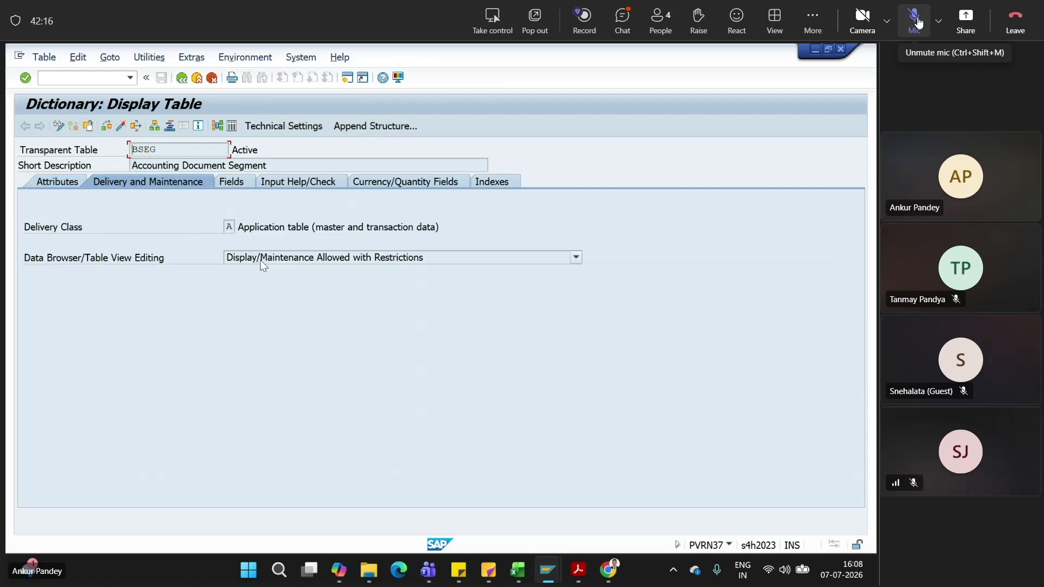
Examine BSEG's fields, currency/quantity fields, indexes and technical settings, and return to the Dictionary initial screen
{"action": "left_click", "coordinate": [226, 184]}
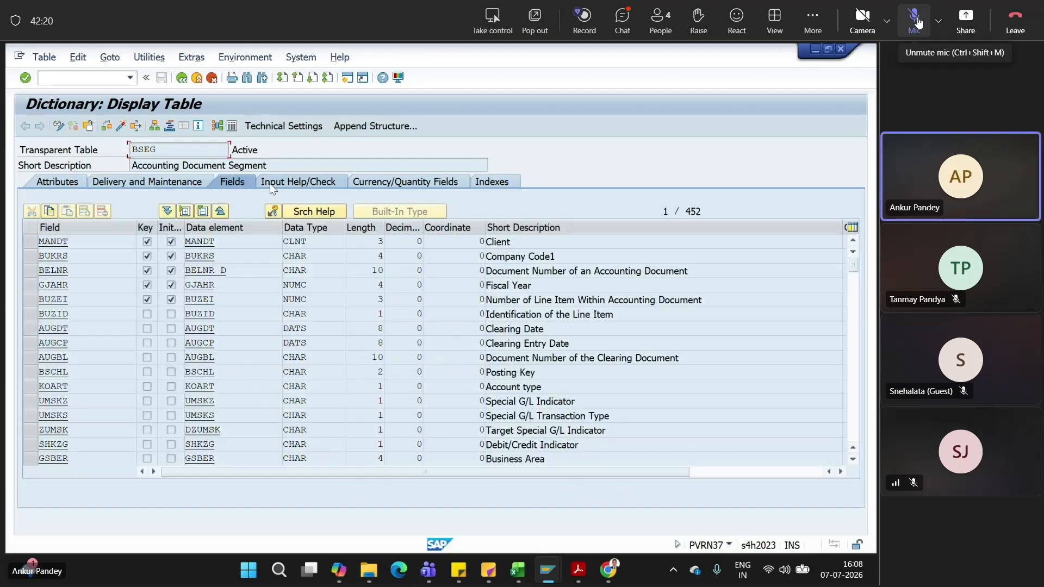
{"action": "left_click", "coordinate": [422, 180]}
{"action": "left_click", "coordinate": [493, 183]}
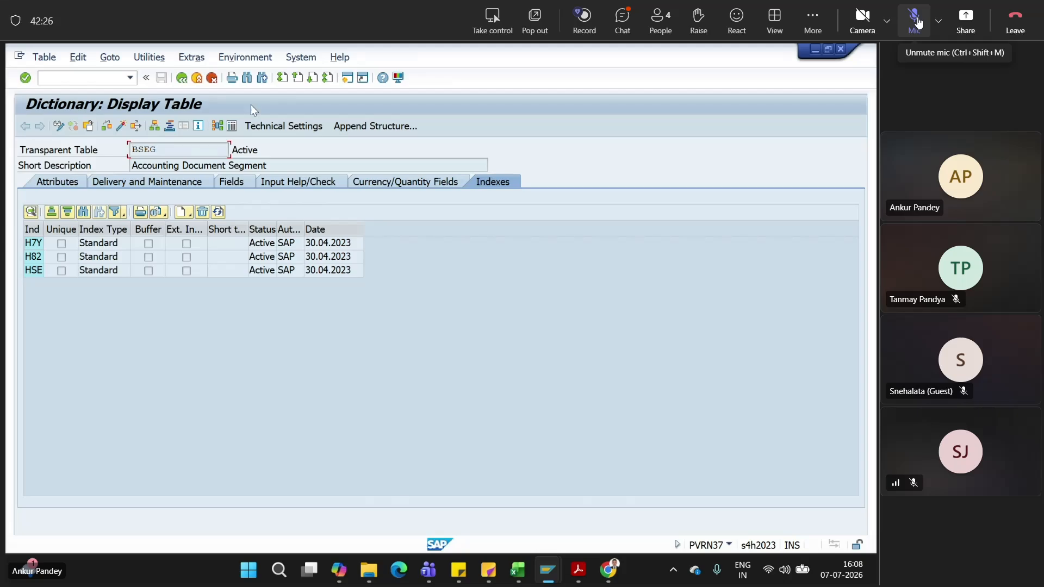
{"action": "left_click", "coordinate": [312, 128]}
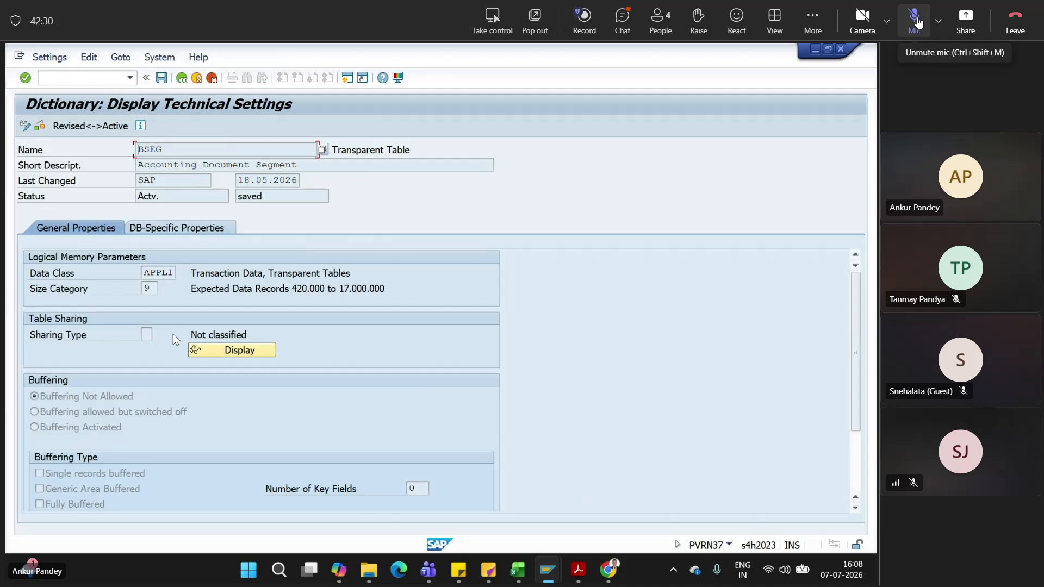
{"action": "left_click", "coordinate": [183, 79]}
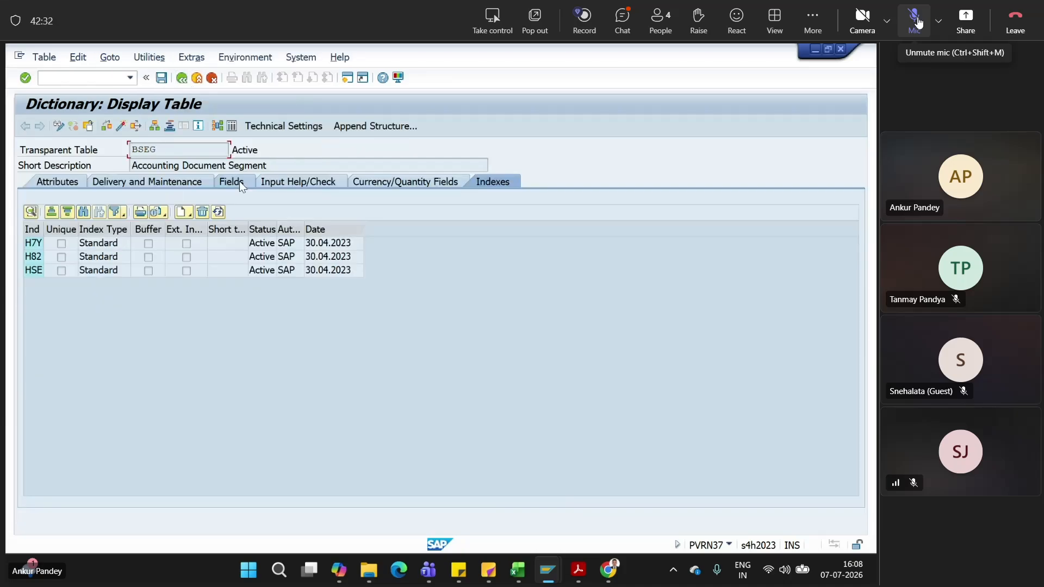
{"action": "left_click", "coordinate": [182, 79]}
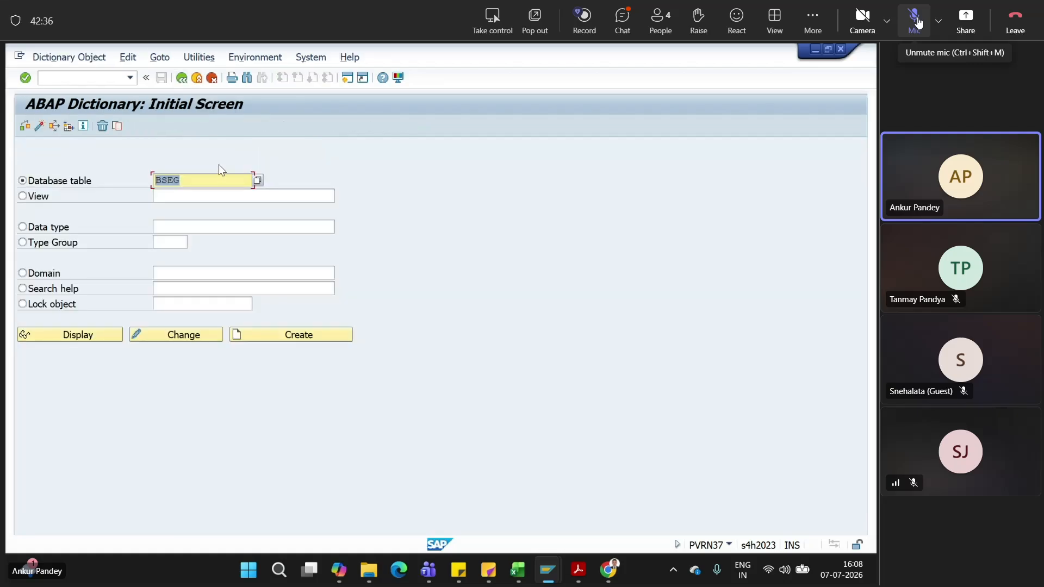
Display the database table TSTC from the ABAP Dictionary initial screen
{"action": "type", "text": "TSTC"}
{"action": "key", "text": "Return"}
{"action": "left_click", "coordinate": [70, 334]}
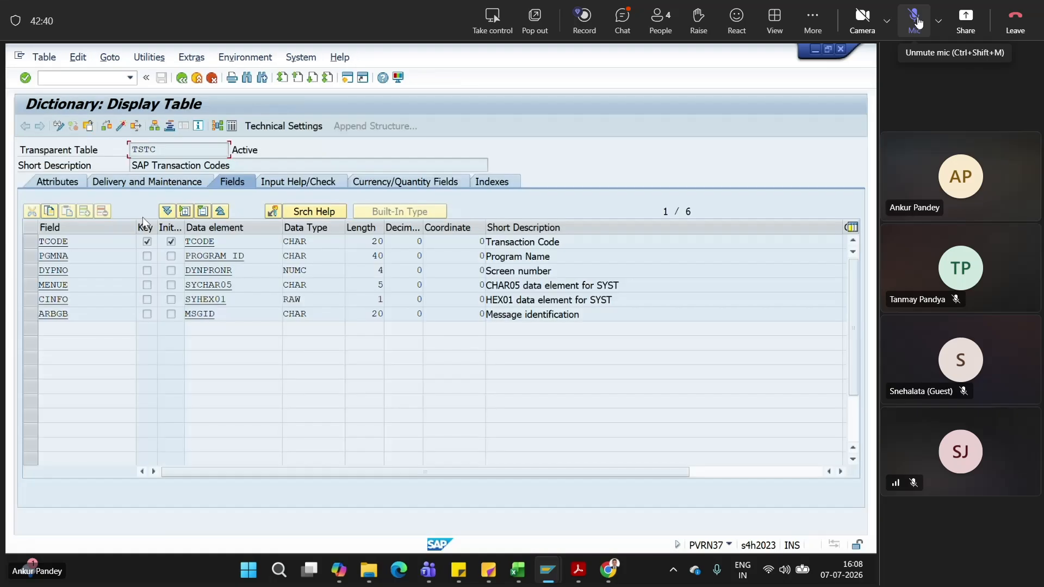
Examine TSTC's attributes, its delivery class with the class value list, and its fields
{"action": "left_click", "coordinate": [38, 178]}
{"action": "left_click", "coordinate": [96, 180]}
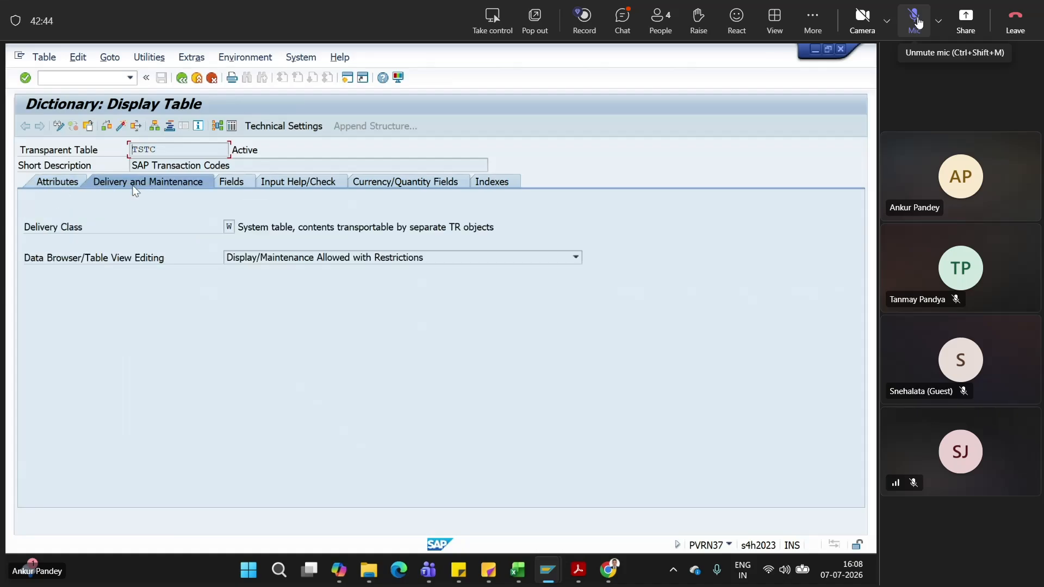
{"action": "left_click", "coordinate": [229, 227]}
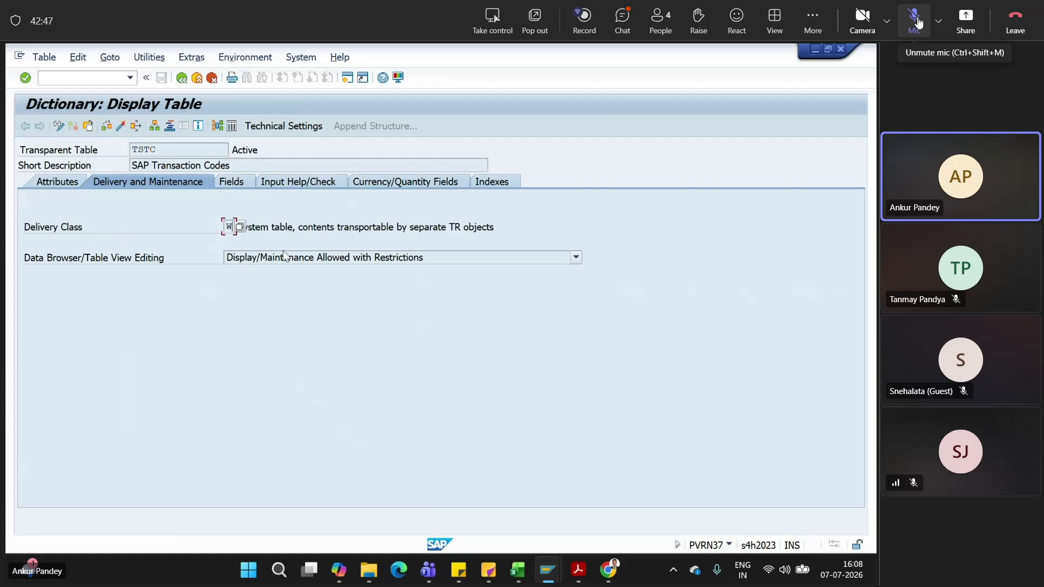
{"action": "left_click", "coordinate": [241, 227]}
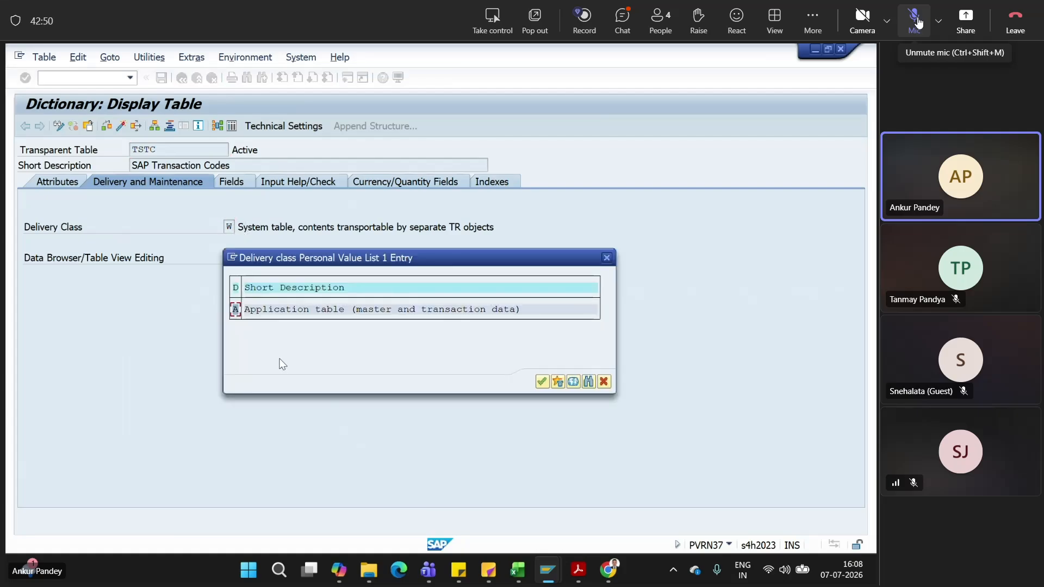
{"action": "left_click", "coordinate": [607, 258]}
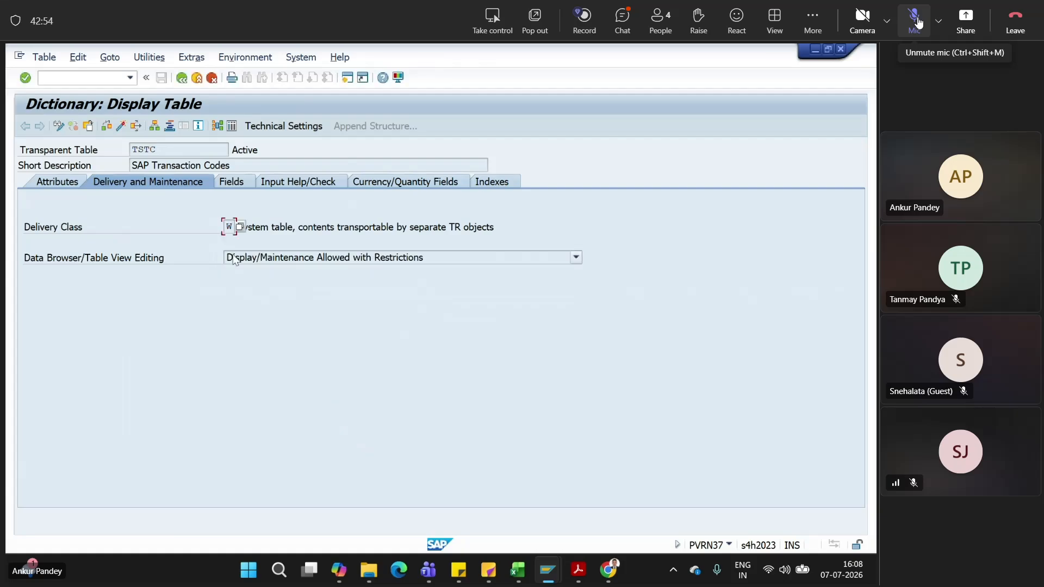
{"action": "left_click", "coordinate": [260, 229]}
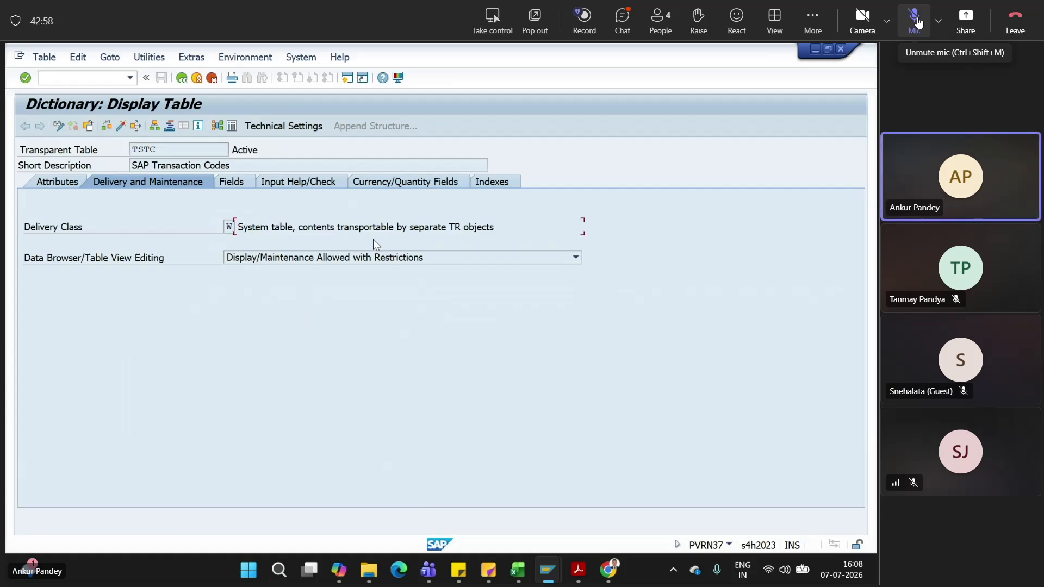
{"action": "left_click", "coordinate": [238, 185]}
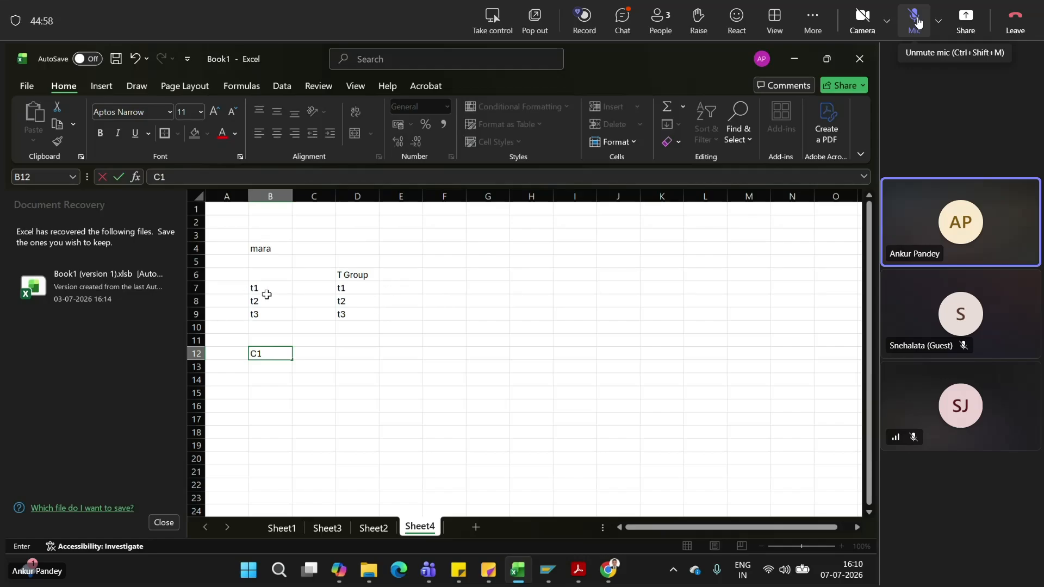
Point out the t1 to t3 cells in the Excel sheet, and read the pooled and cluster table notes in Copilot
{"action": "left_click_drag", "start_coordinate": [262, 289], "coordinate": [288, 314]}
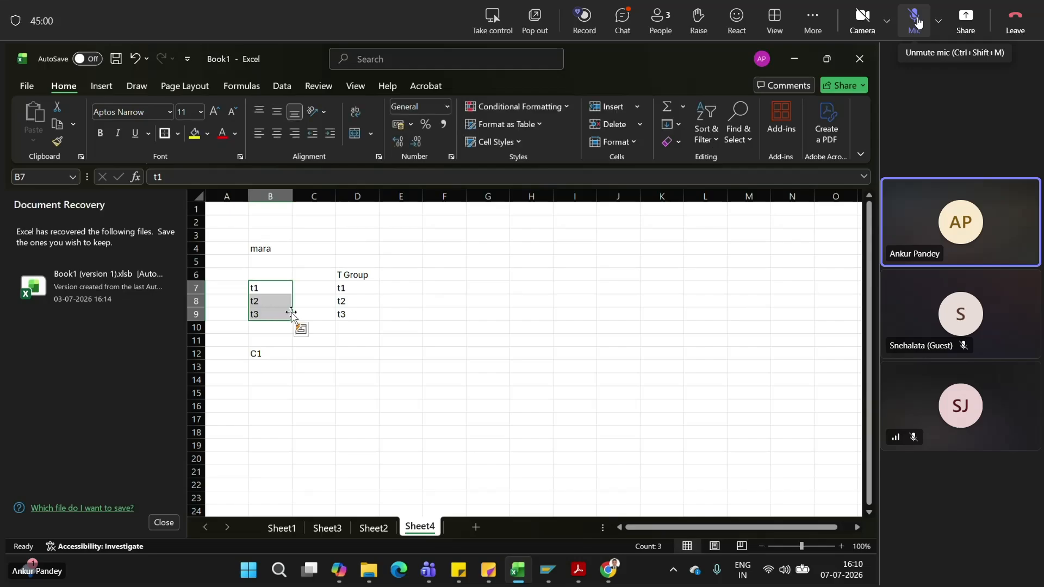
{"action": "left_click", "coordinate": [348, 292]}
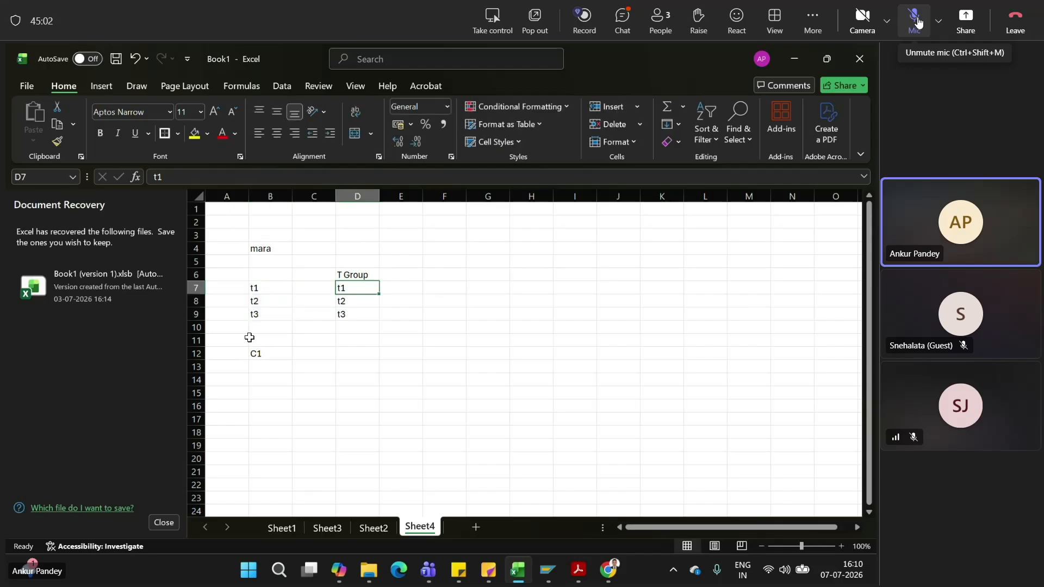
{"action": "key", "text": "alt+Tab"}
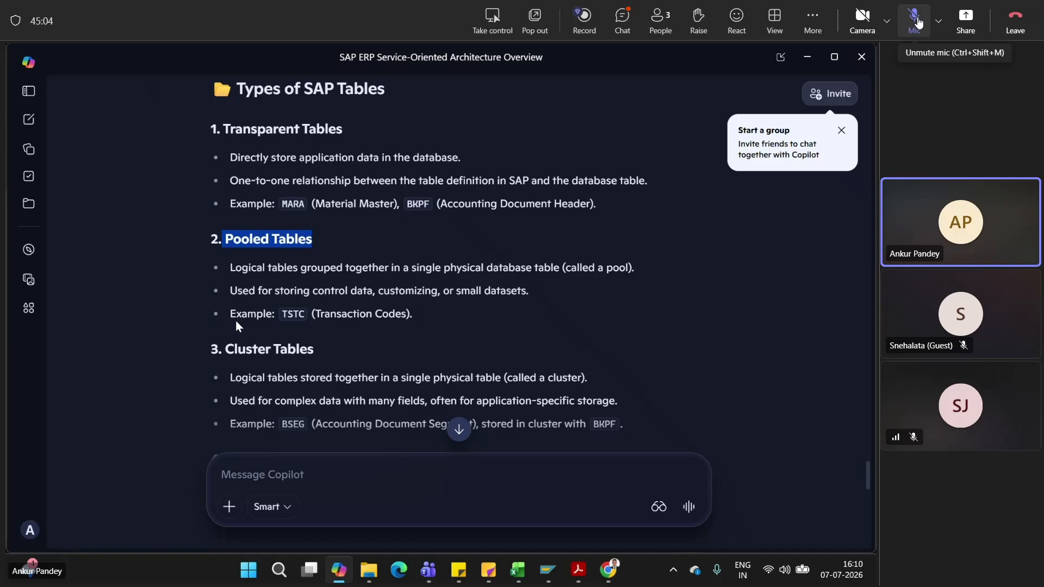
{"action": "scroll", "coordinate": [337, 370], "scroll_direction": "down", "scroll_amount": 3}
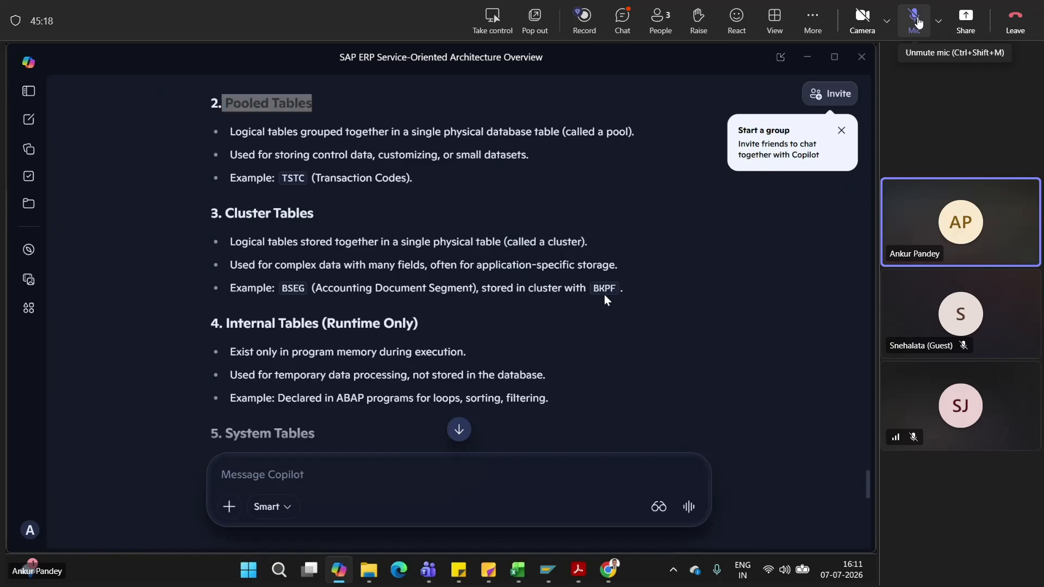
Switch back to the SAP session showing TSTC and display the database table BSEG instead
{"action": "key", "text": "alt+Tab"}
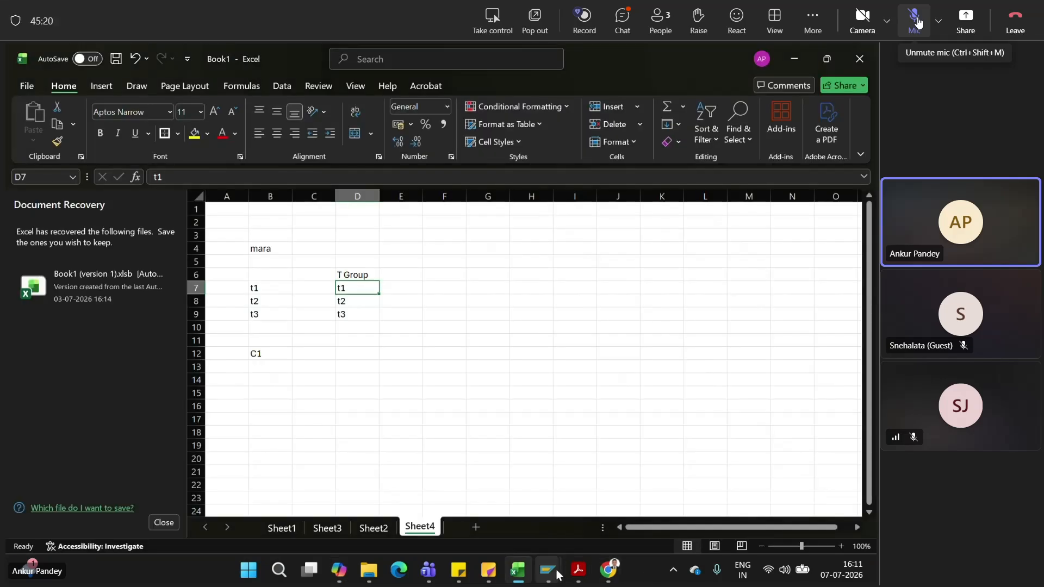
{"action": "mouse_move", "coordinate": [548, 570]}
{"action": "left_click", "coordinate": [634, 508]}
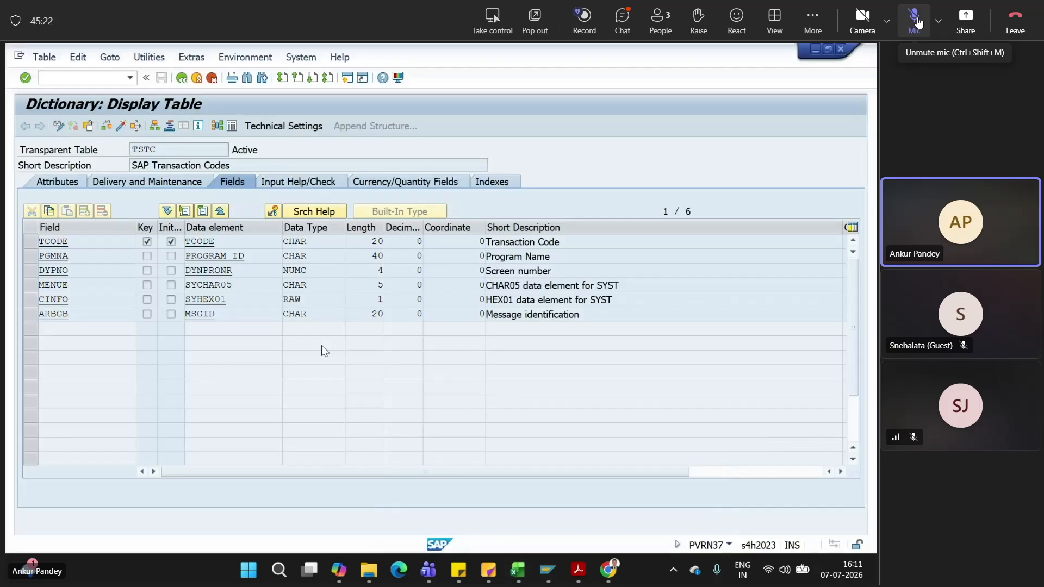
{"action": "left_click", "coordinate": [182, 78]}
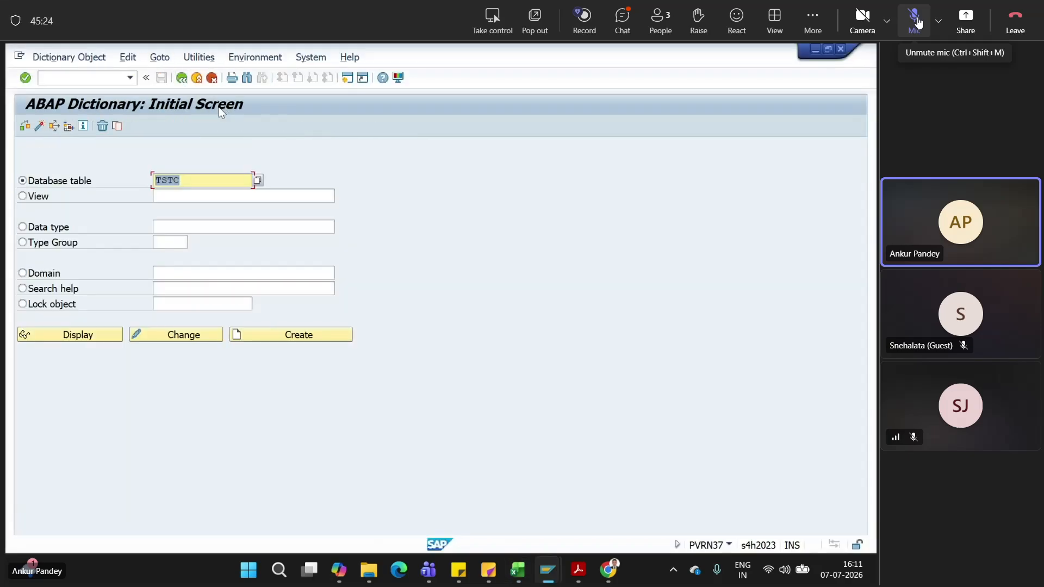
{"action": "key", "text": "BackSpace"}
{"action": "type", "text": "BSEG"}
{"action": "key", "text": "Return"}
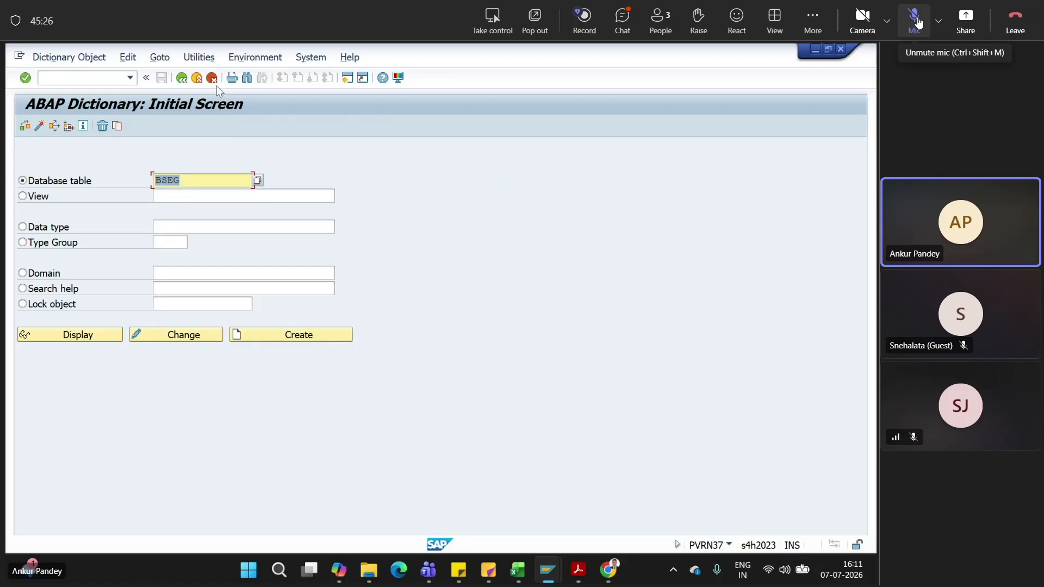
{"action": "left_click", "coordinate": [48, 333]}
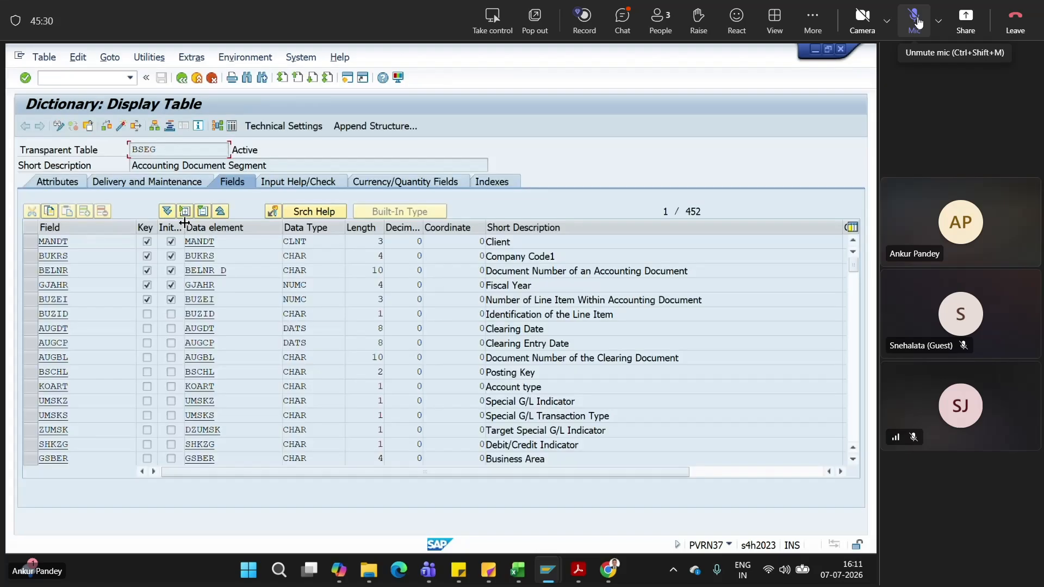
Check BSEG's delivery class and its value list, and return to the Dictionary initial screen
{"action": "left_click", "coordinate": [113, 183]}
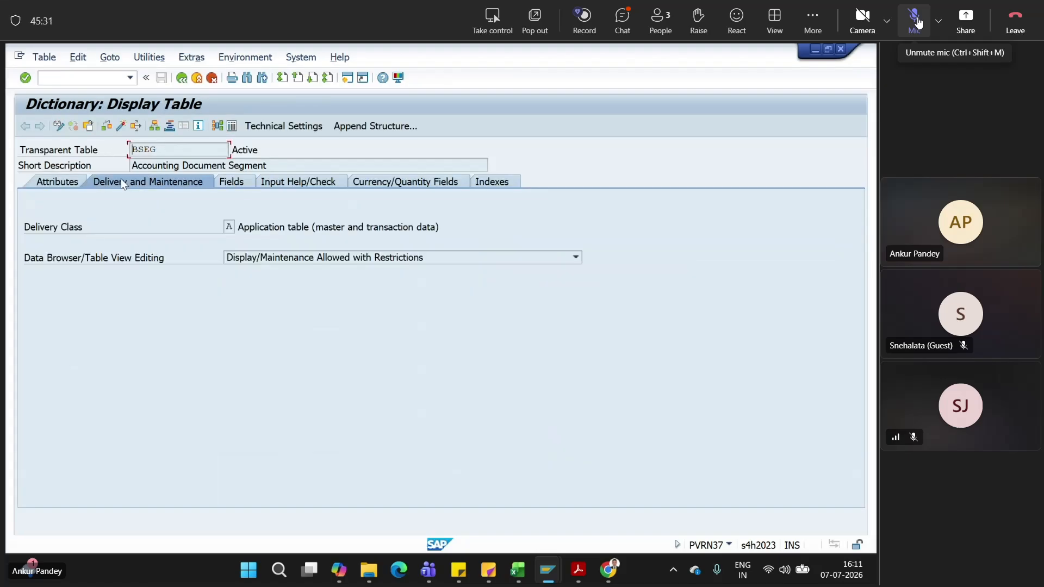
{"action": "left_click", "coordinate": [230, 228]}
{"action": "left_click", "coordinate": [243, 228]}
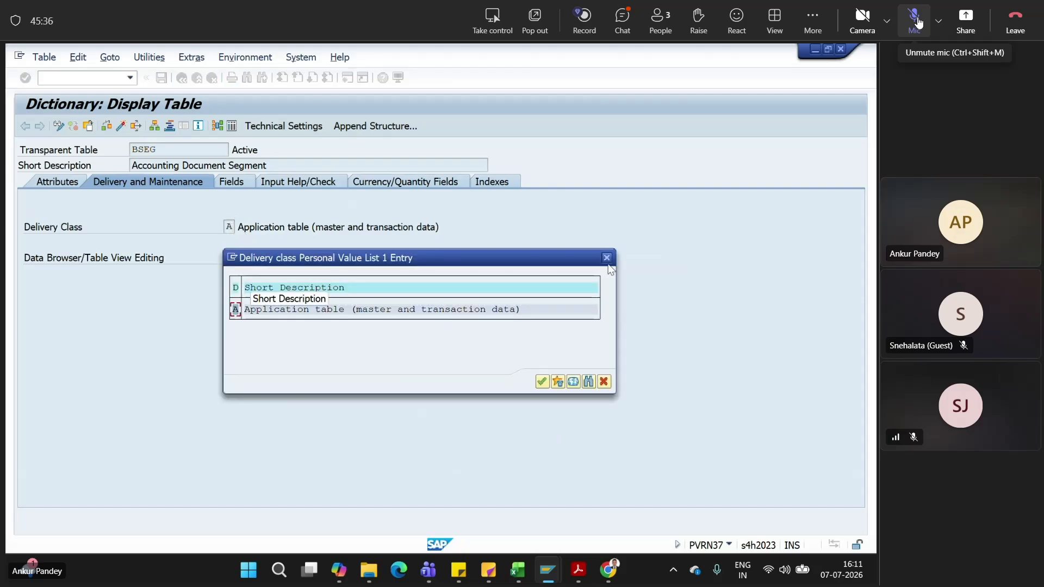
{"action": "left_click", "coordinate": [607, 259]}
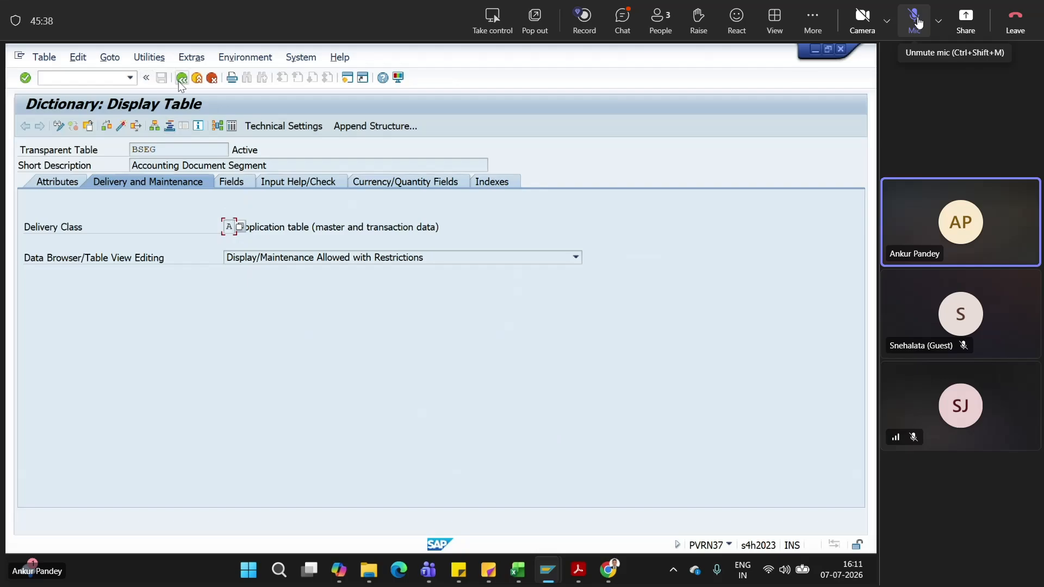
{"action": "key", "text": "F3"}
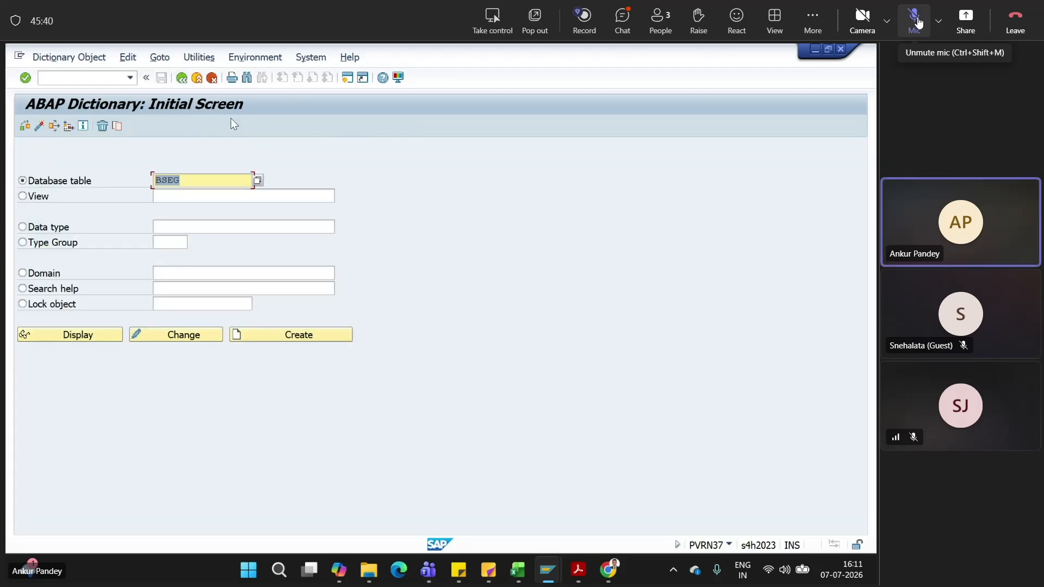
Display the database table BKPF and examine its delivery class
{"action": "type", "text": "bkpf"}
{"action": "key", "text": "Return"}
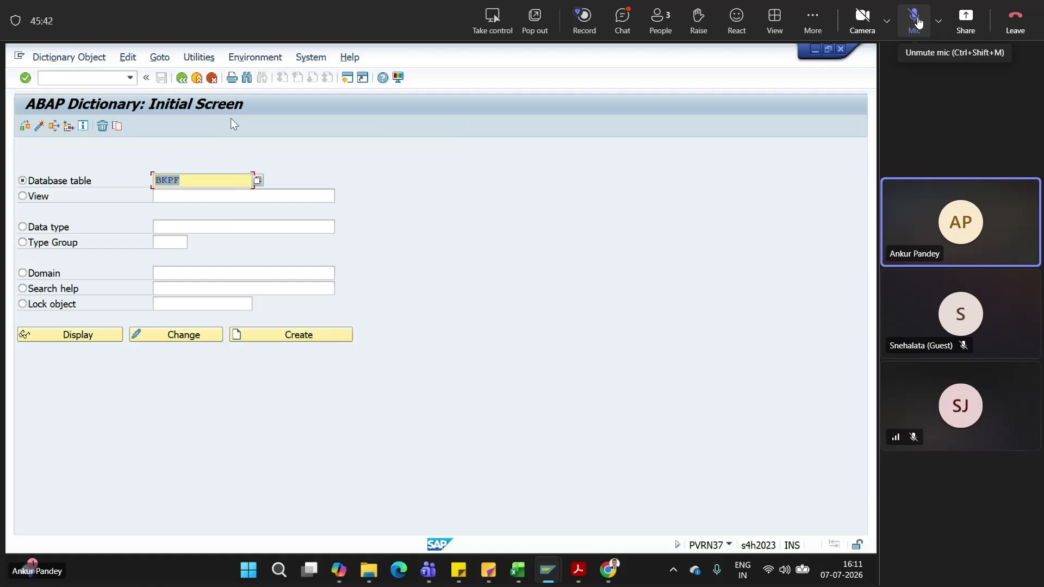
{"action": "left_click", "coordinate": [54, 341]}
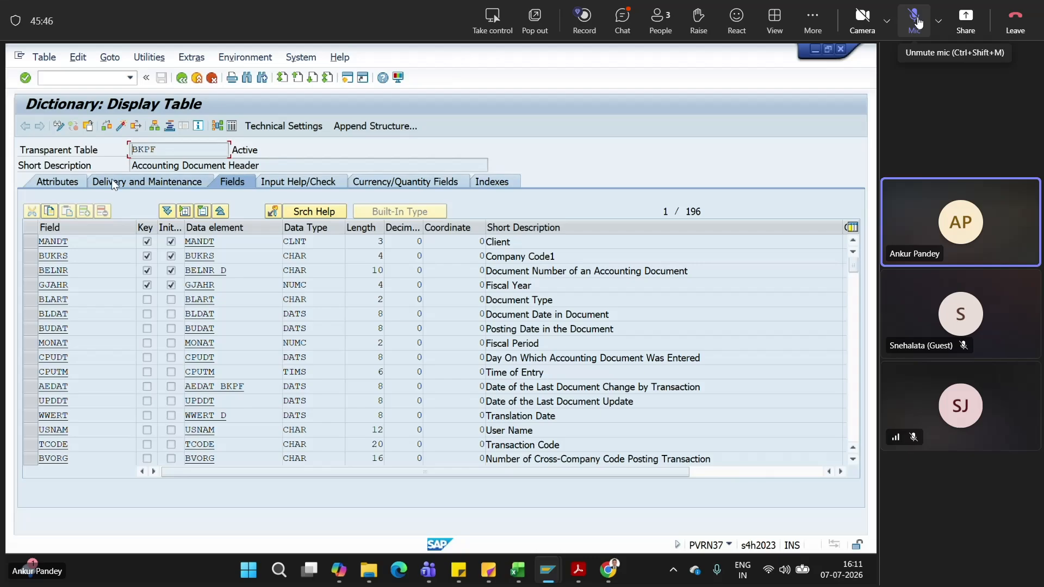
{"action": "left_click", "coordinate": [152, 182]}
{"action": "left_click", "coordinate": [237, 227]}
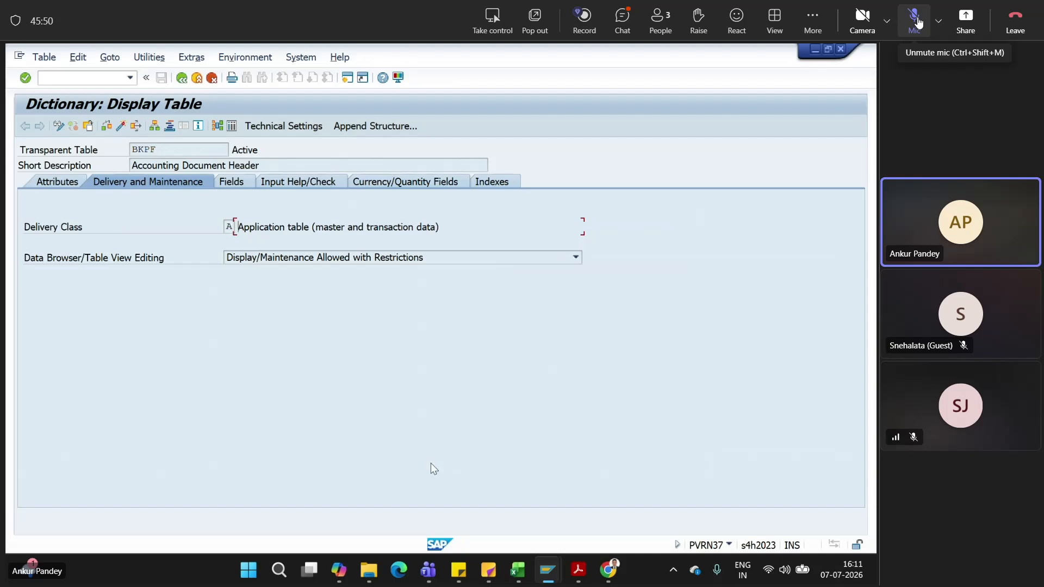
Switch to the SAP session with table ZDEMO_EMP_01 and check the value list for its delivery class
{"action": "mouse_move", "coordinate": [536, 568]}
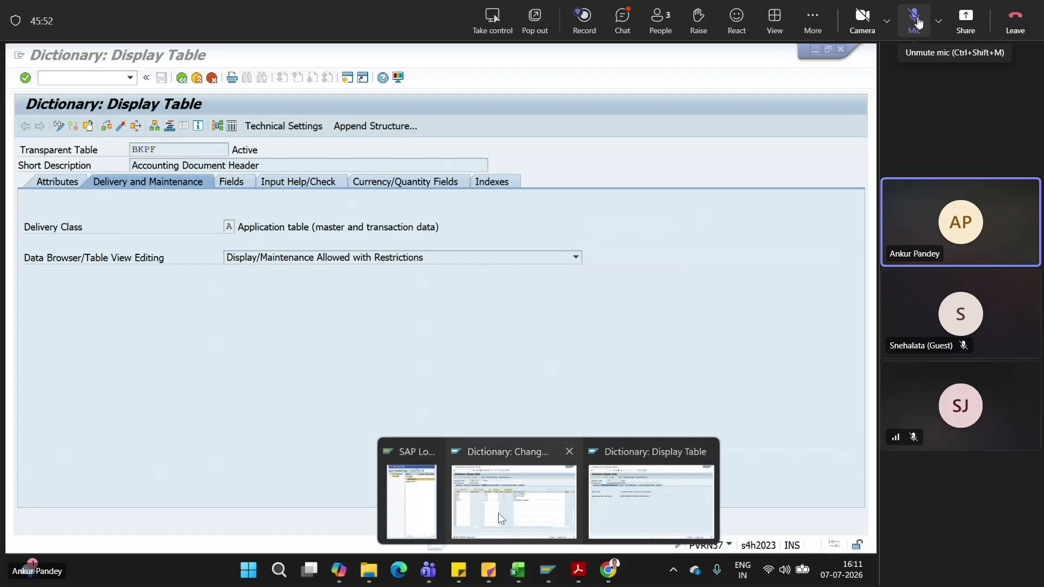
{"action": "left_click", "coordinate": [498, 514]}
{"action": "left_click", "coordinate": [150, 183]}
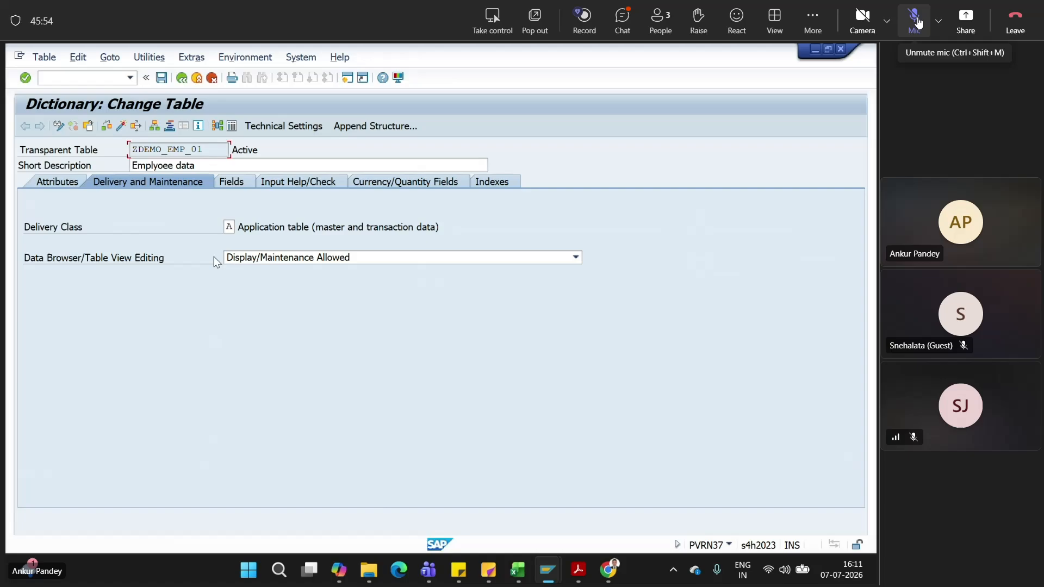
{"action": "left_click", "coordinate": [229, 226]}
{"action": "left_click", "coordinate": [239, 228]}
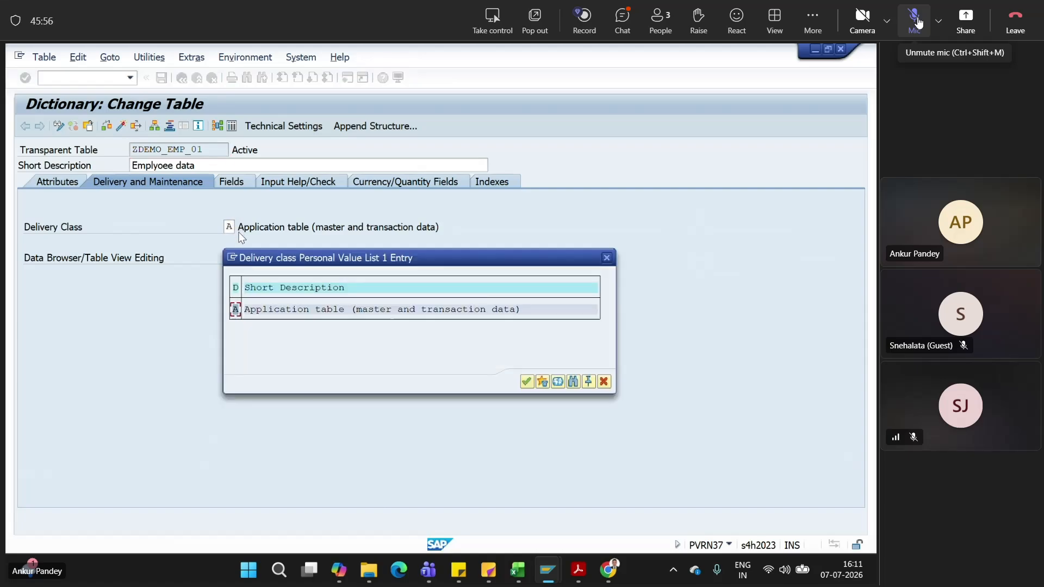
{"action": "left_click", "coordinate": [606, 259]}
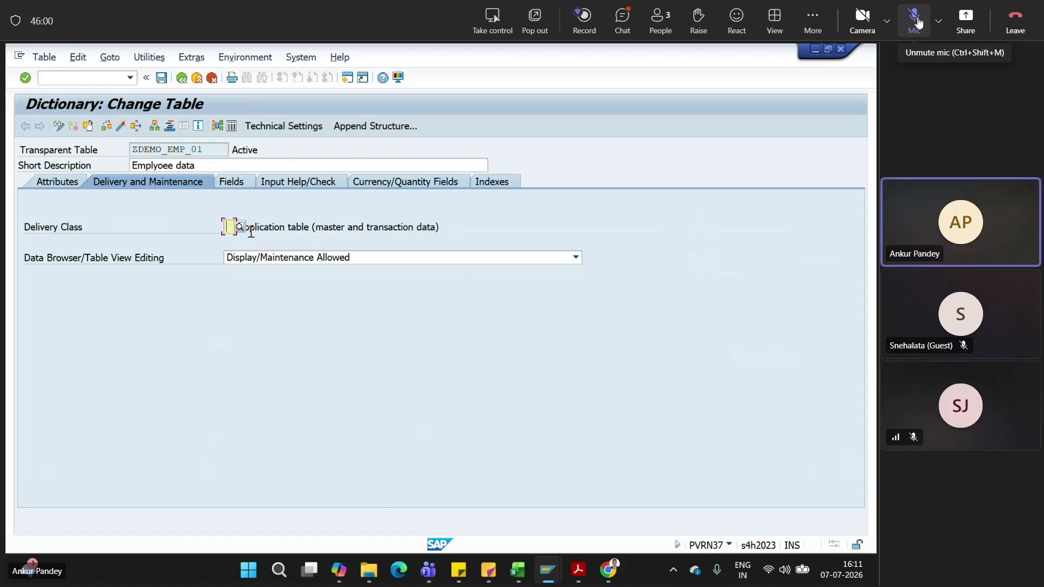
Clear the delivery class of ZDEMO_EMP_01, check its value list again and try to save the table
{"action": "left_click", "coordinate": [241, 227]}
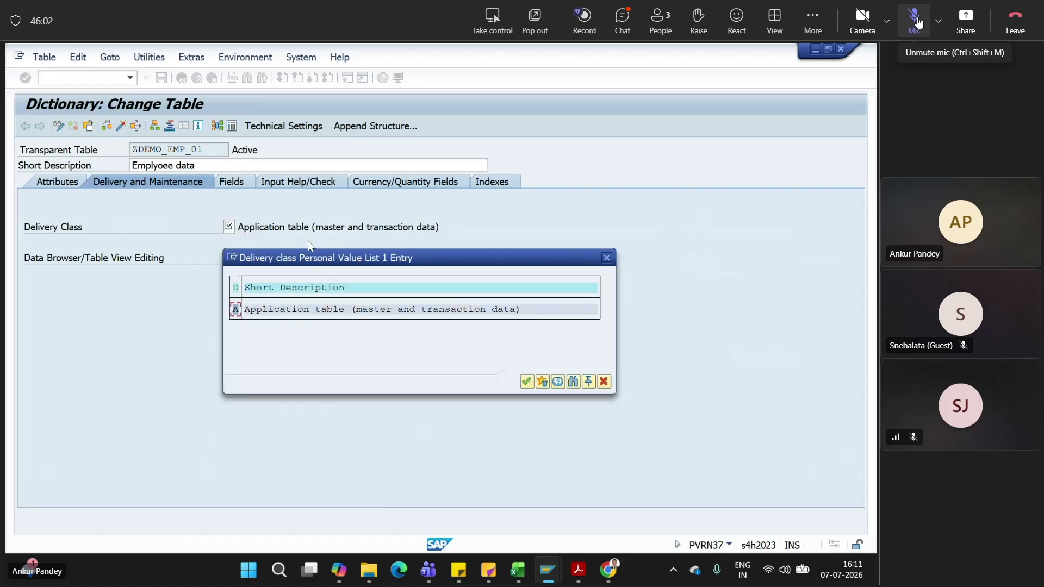
{"action": "left_click", "coordinate": [613, 265]}
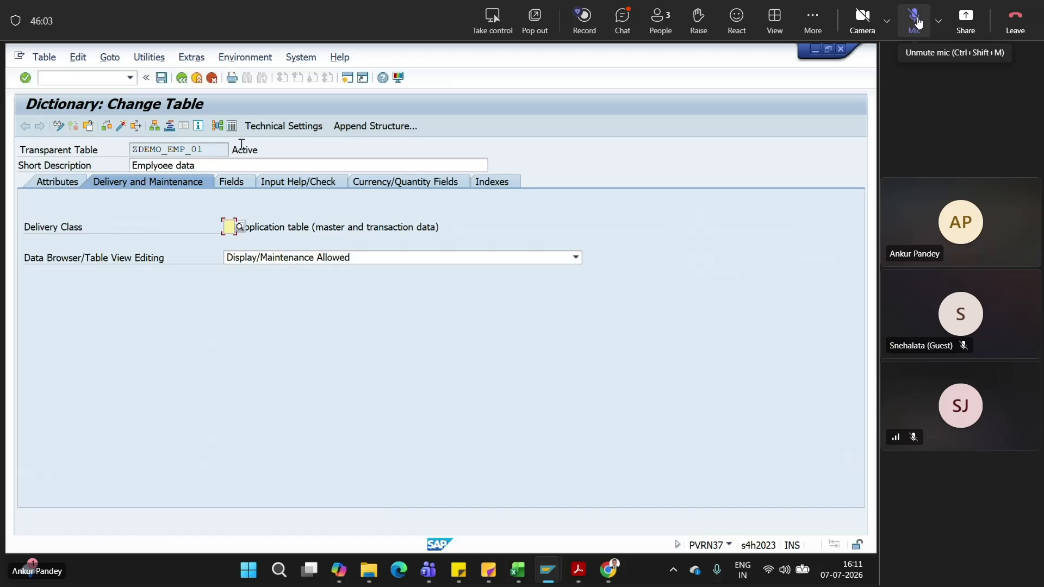
{"action": "left_click", "coordinate": [166, 80]}
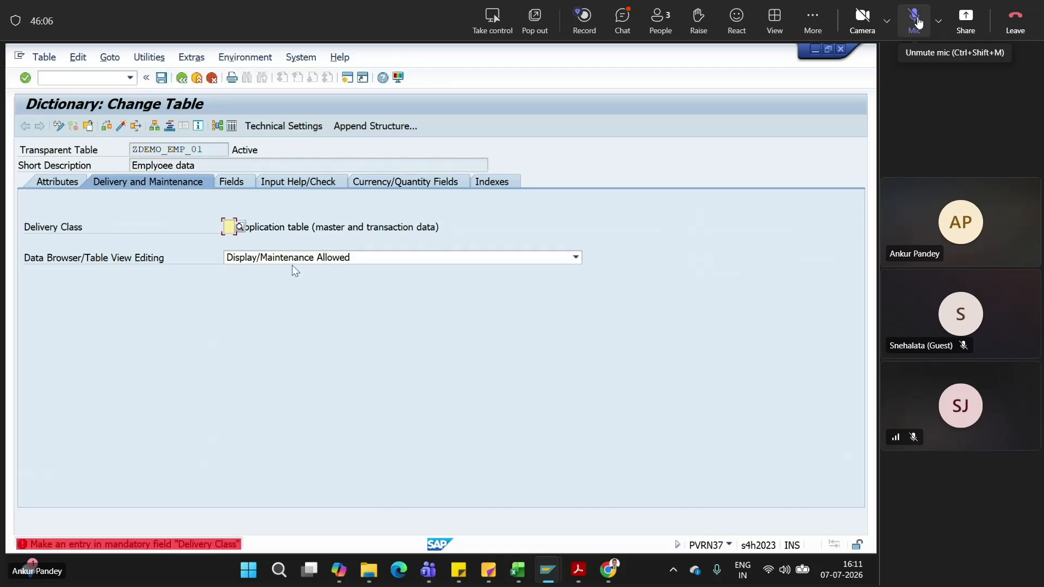
Look up the possible values for the table's Delivery Class, try a search in the list, and close it
{"action": "left_click", "coordinate": [239, 227]}
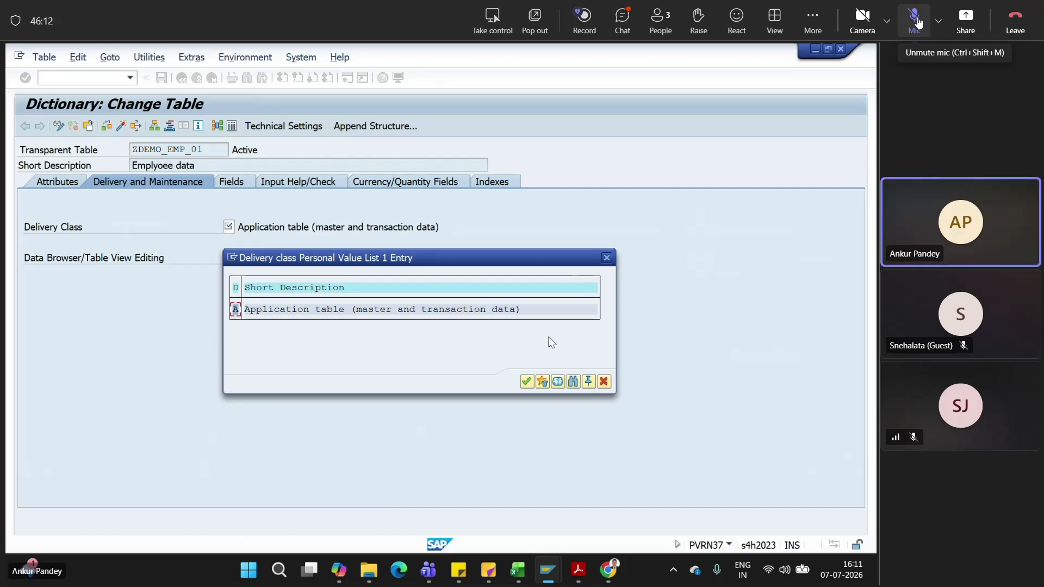
{"action": "left_click", "coordinate": [574, 382]}
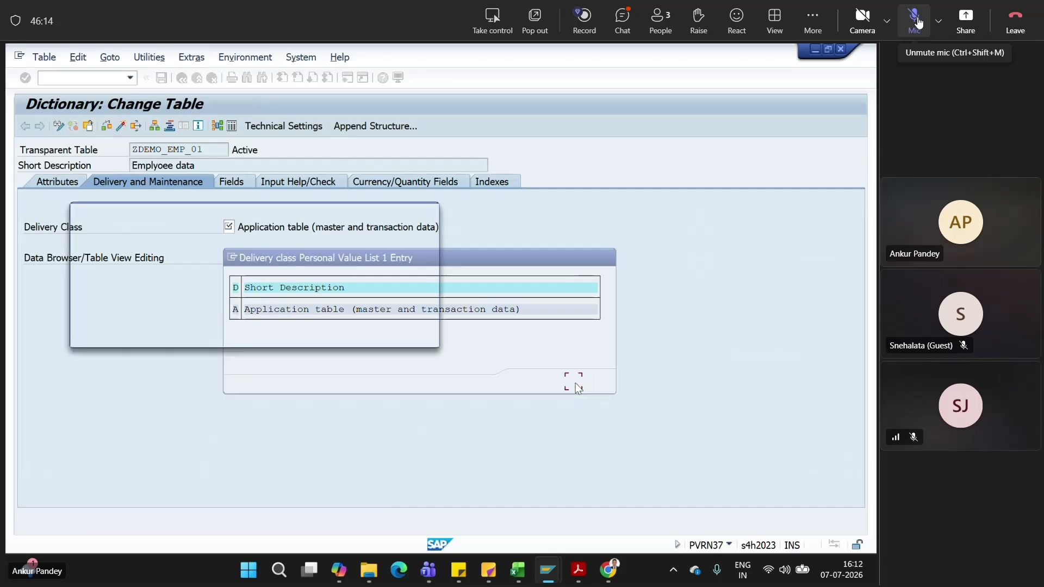
{"action": "left_click", "coordinate": [412, 335]}
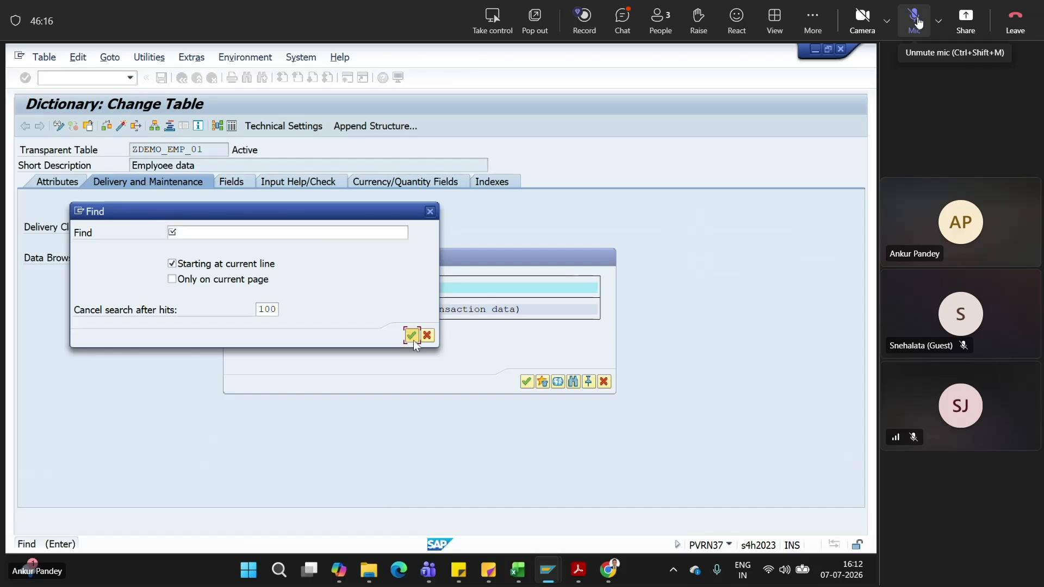
{"action": "key", "text": "Return"}
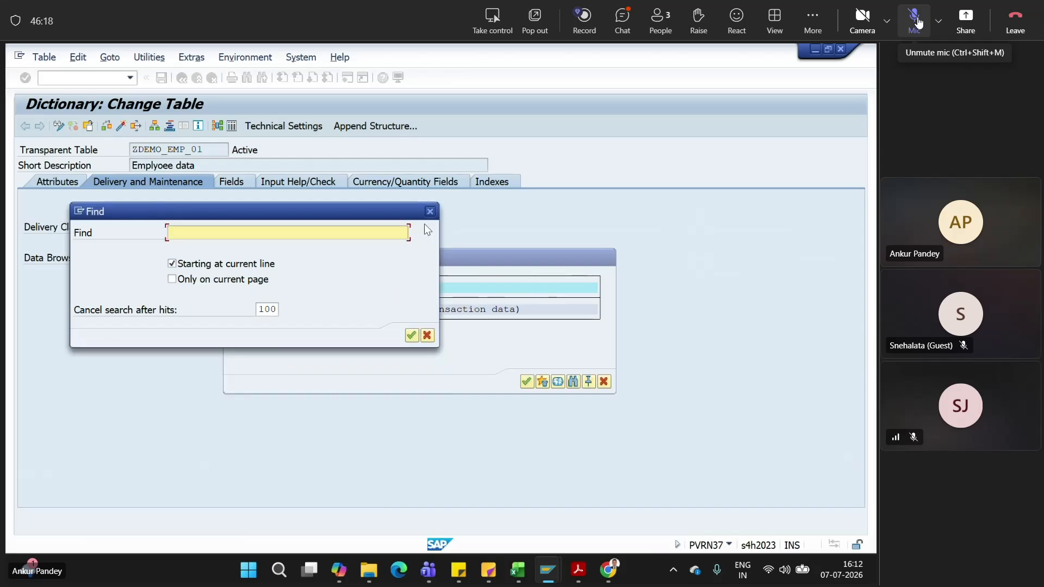
{"action": "left_click", "coordinate": [430, 211]}
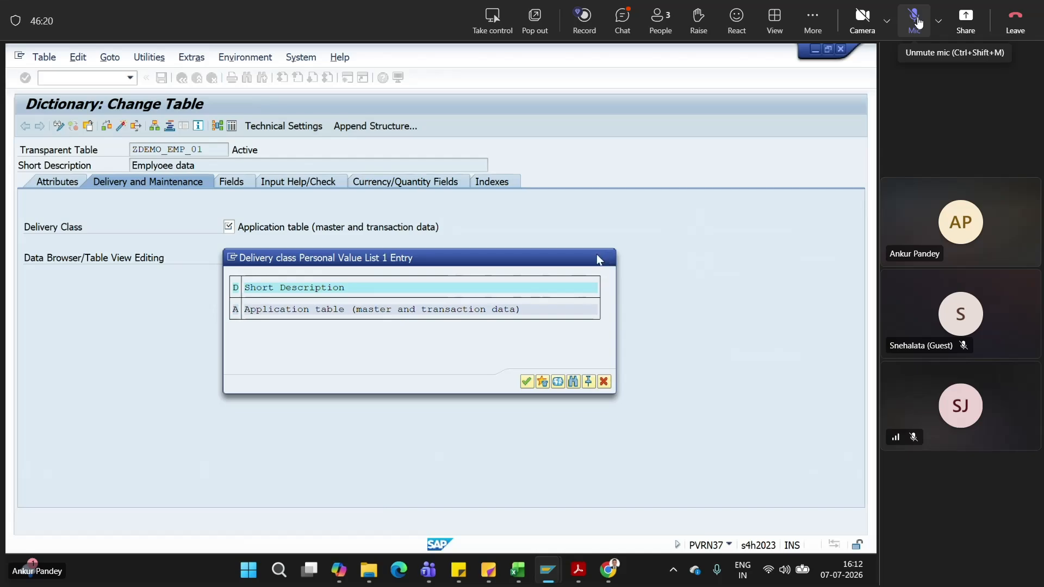
{"action": "left_click", "coordinate": [605, 259]}
Open the help documentation for the Delivery Class field and switch to the Edge browser
{"action": "left_click", "coordinate": [86, 78]}
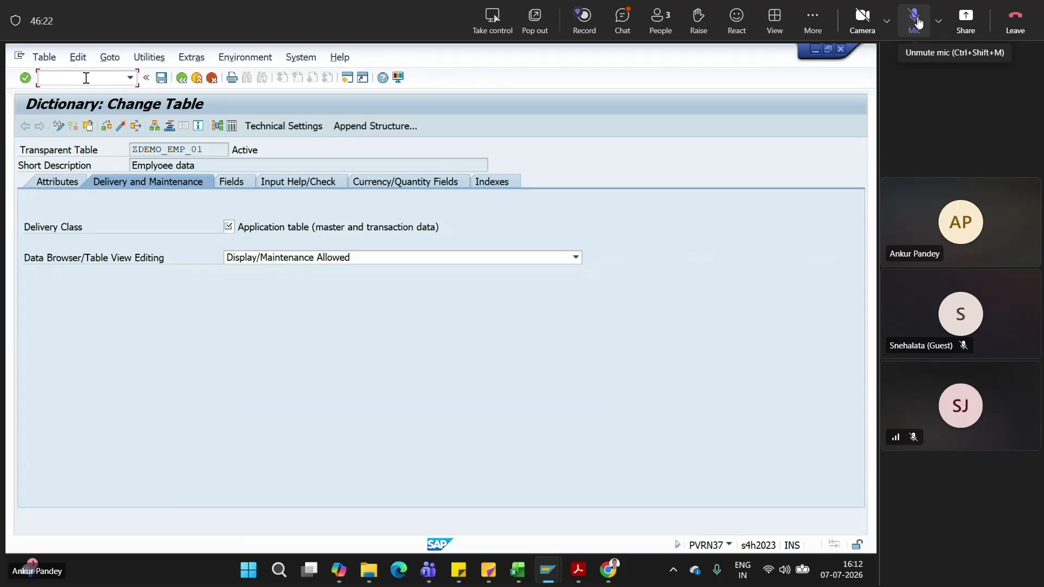
{"action": "type", "text": "/ose"}
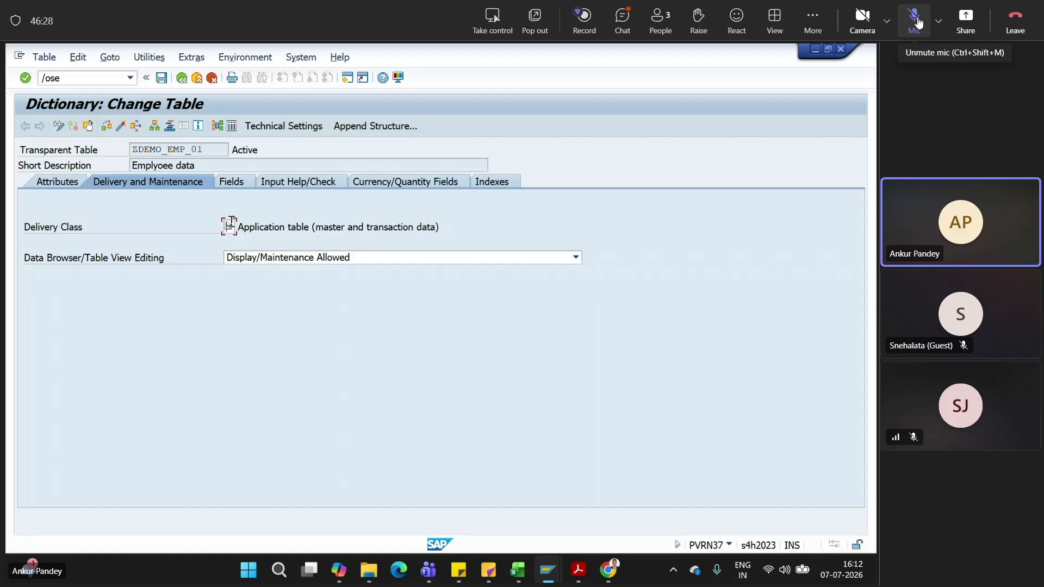
{"action": "left_click", "coordinate": [229, 224]}
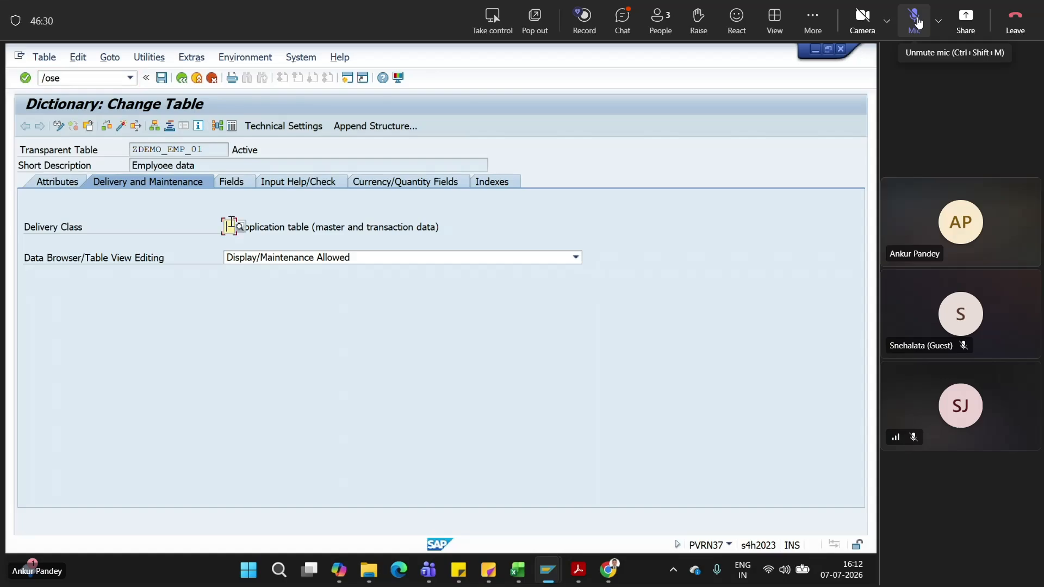
{"action": "key", "text": "Return"}
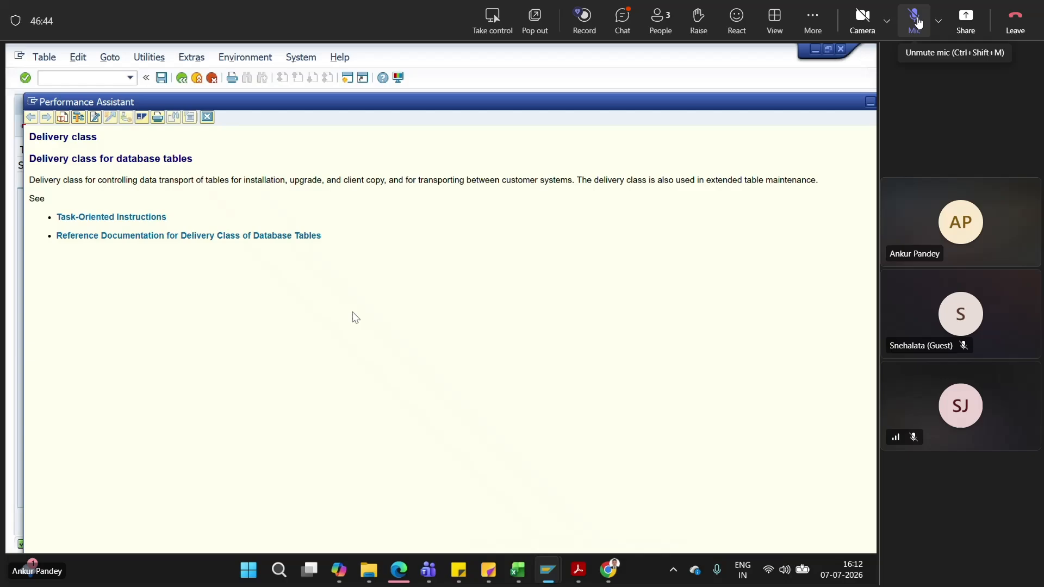
{"action": "left_click", "coordinate": [400, 571]}
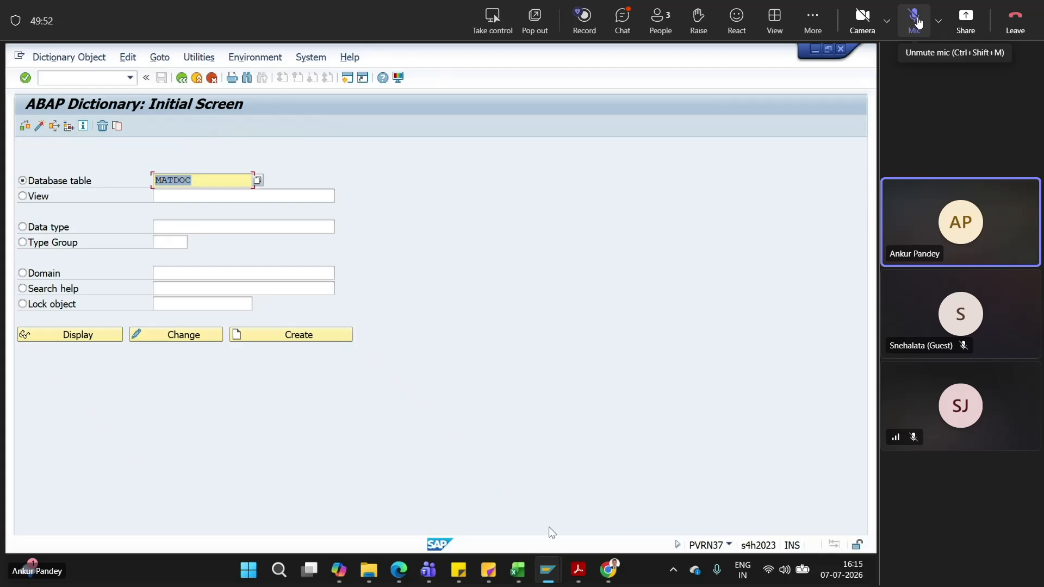
{"action": "mouse_move", "coordinate": [554, 569]}
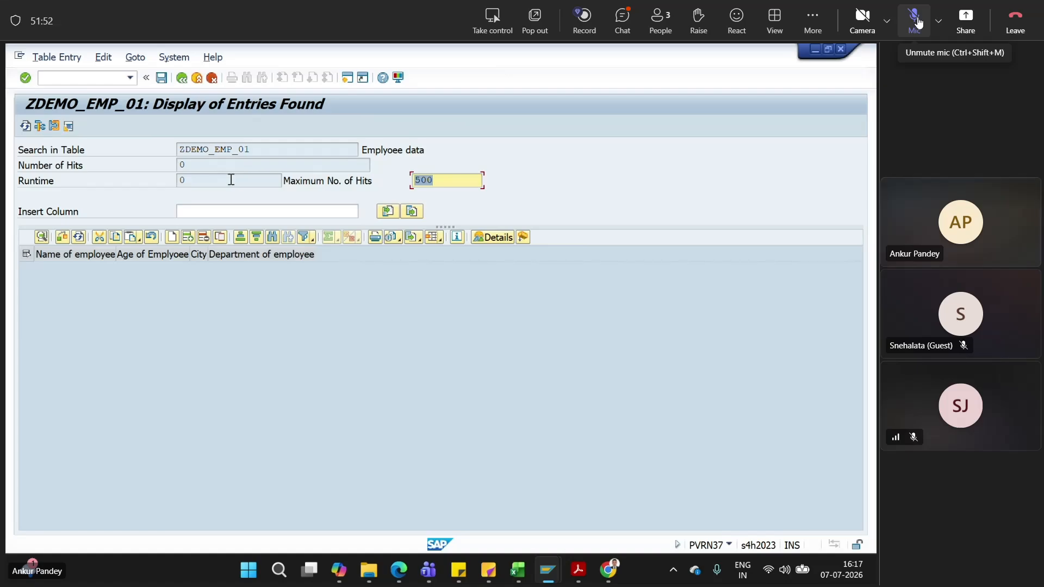
{"action": "left_click", "coordinate": [918, 22]}
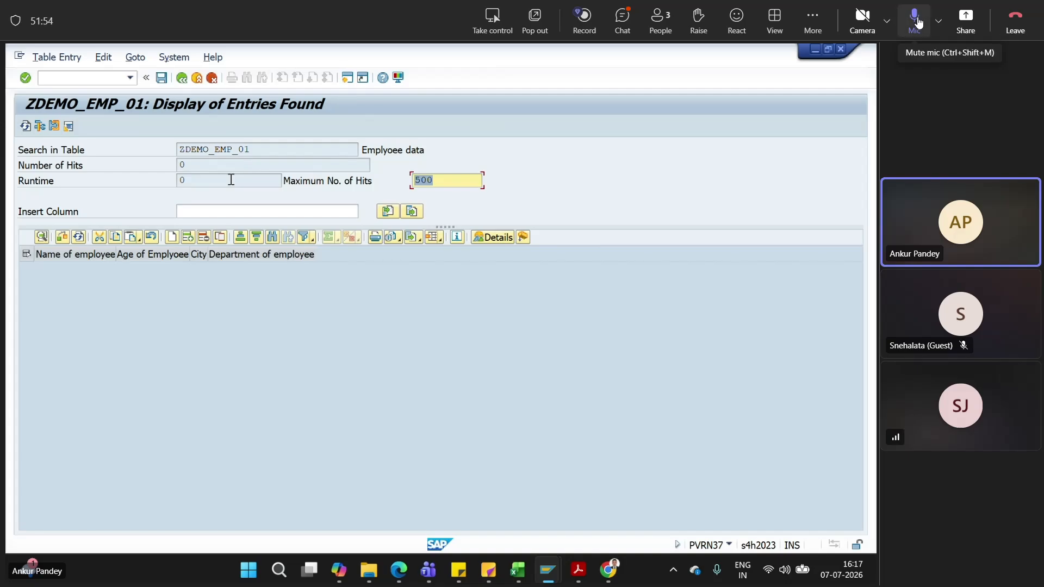
{"action": "left_click", "coordinate": [918, 21]}
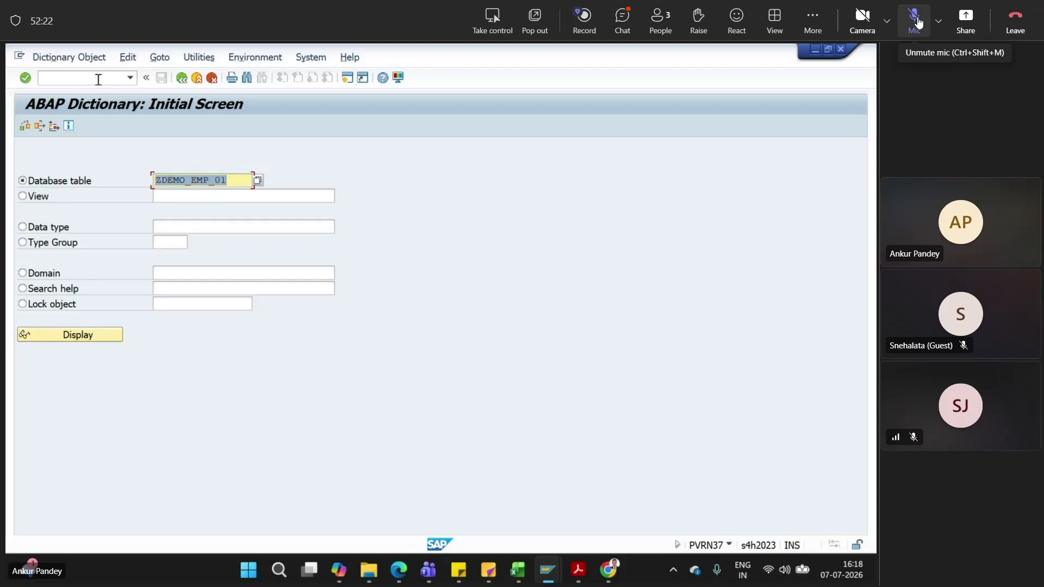
Restart the ABAP Dictionary with /nse11 and display the database table ZDEMO_EMP_01
{"action": "left_click", "coordinate": [99, 79]}
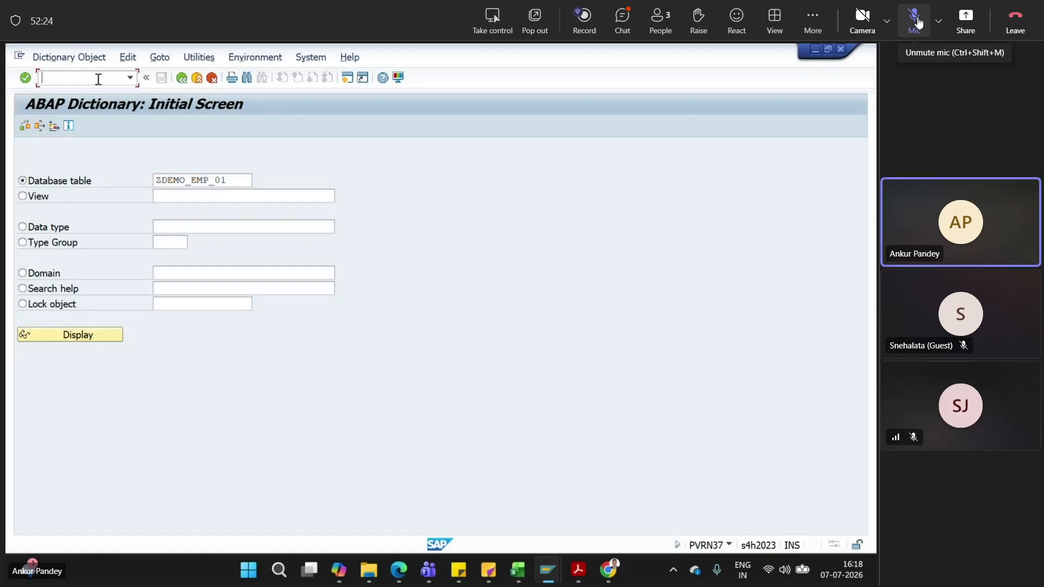
{"action": "type", "text": "/nse11"}
{"action": "key", "text": "Return"}
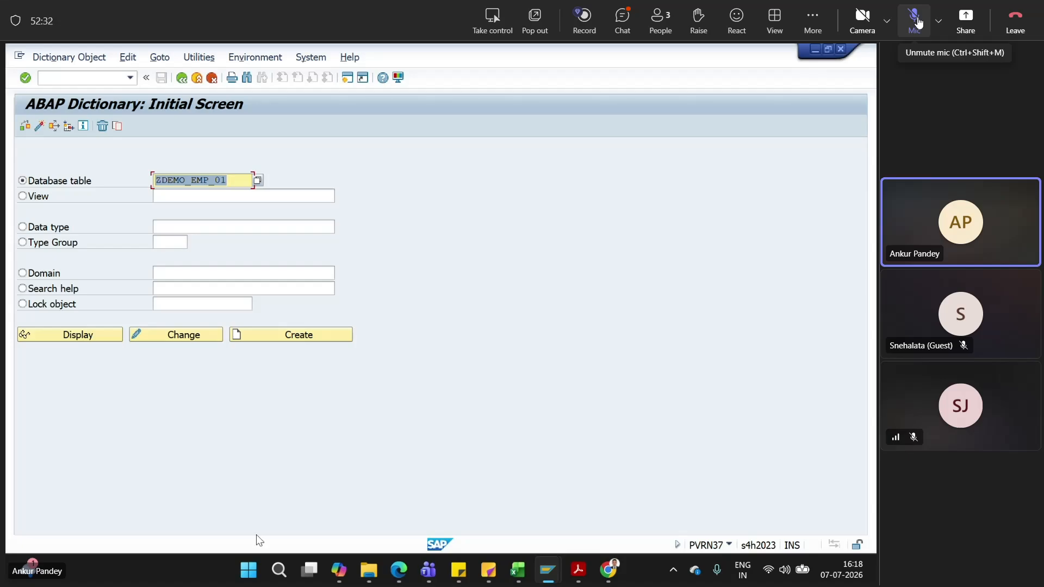
{"action": "left_click", "coordinate": [107, 332]}
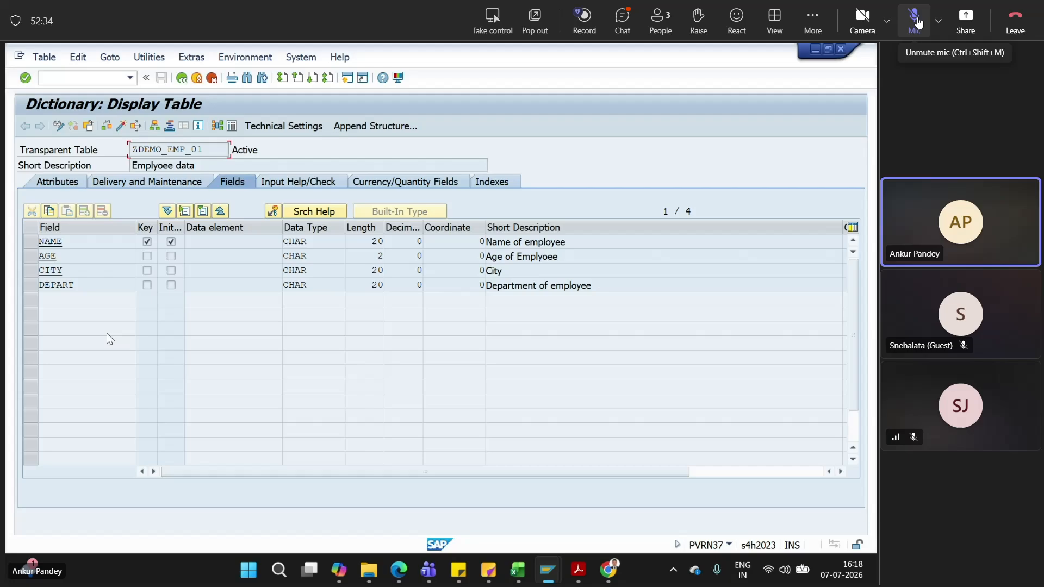
Open the form for creating new entries in the contents of table ZDEMO_EMP_01
{"action": "left_click", "coordinate": [190, 58]}
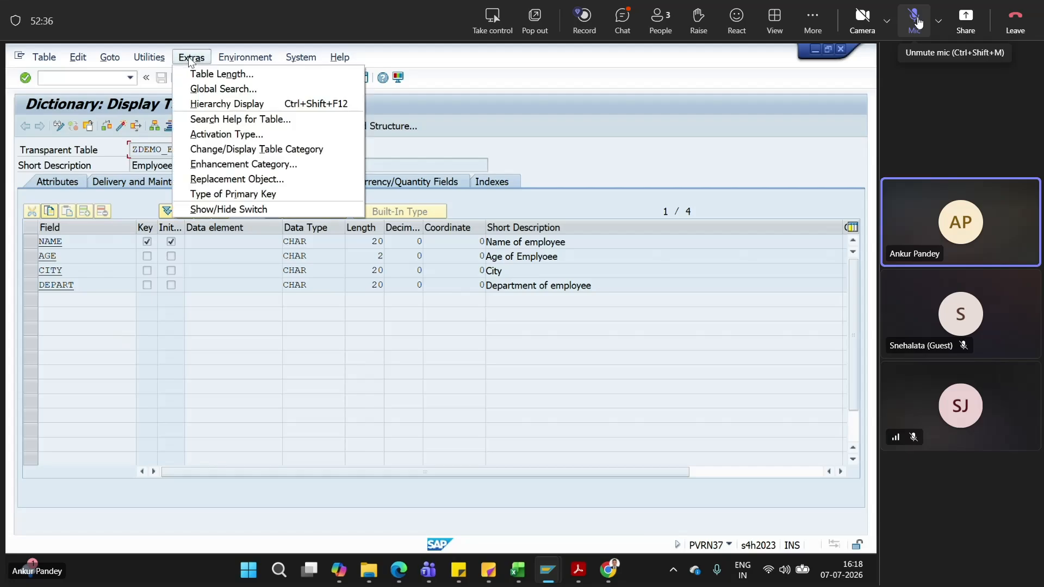
{"action": "mouse_move", "coordinate": [149, 57]}
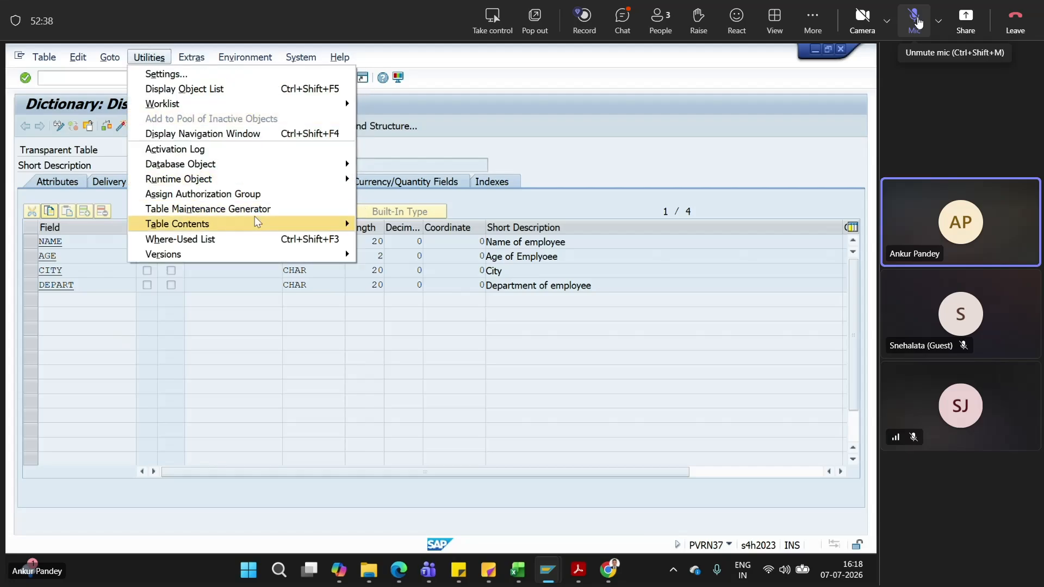
{"action": "mouse_move", "coordinate": [253, 223]}
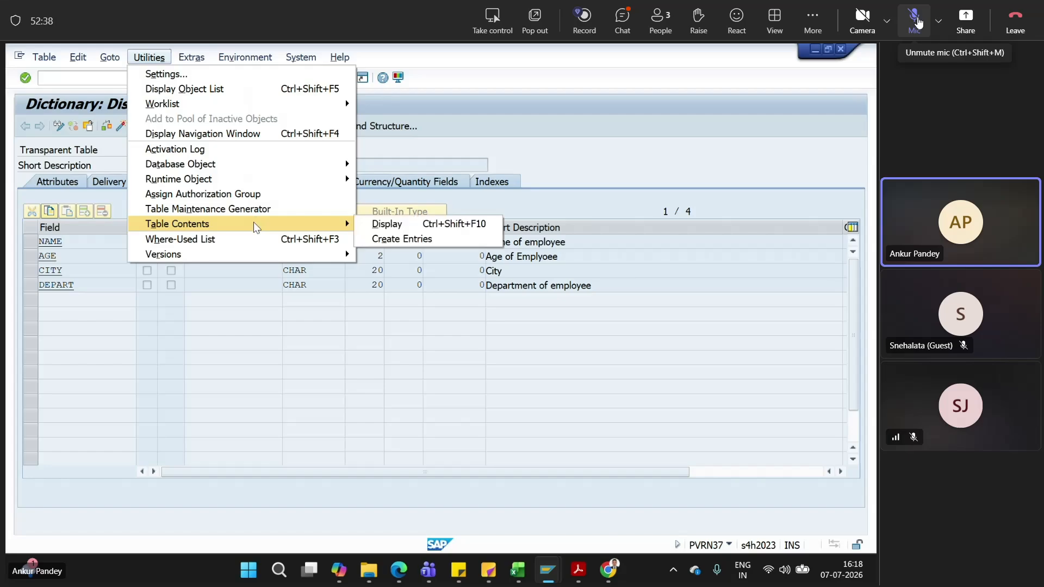
{"action": "left_click", "coordinate": [398, 238]}
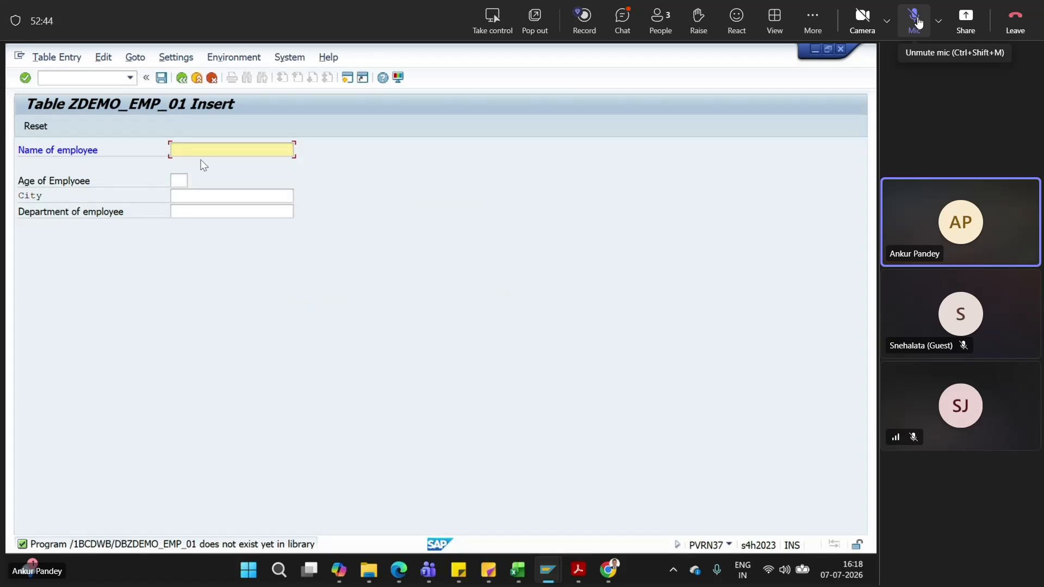
Save a new record with the employee's name, age 25, city Mumbai and department ABAP, and return to the table definition
{"action": "type", "text": "Subham"}
{"action": "left_click", "coordinate": [180, 182]}
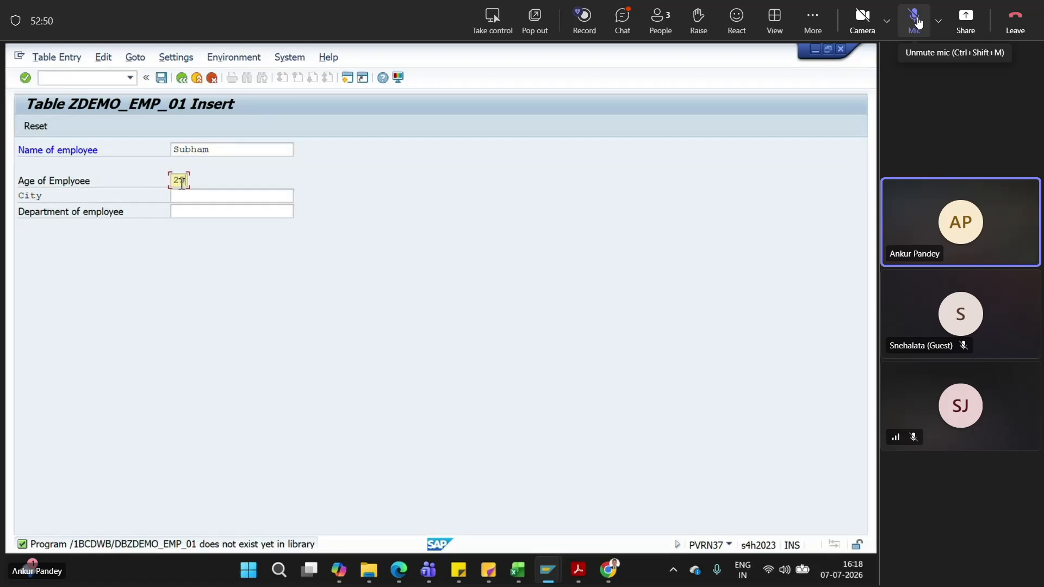
{"action": "type", "text": "25"}
{"action": "left_click", "coordinate": [198, 194]}
{"action": "type", "text": "M"}
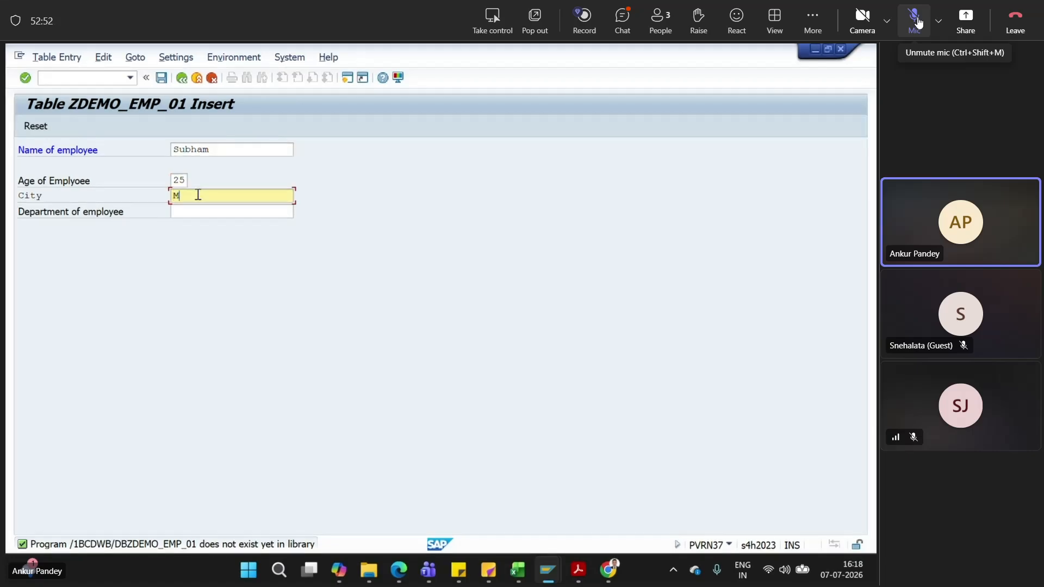
{"action": "type", "text": "umbai"}
{"action": "left_click", "coordinate": [190, 211]}
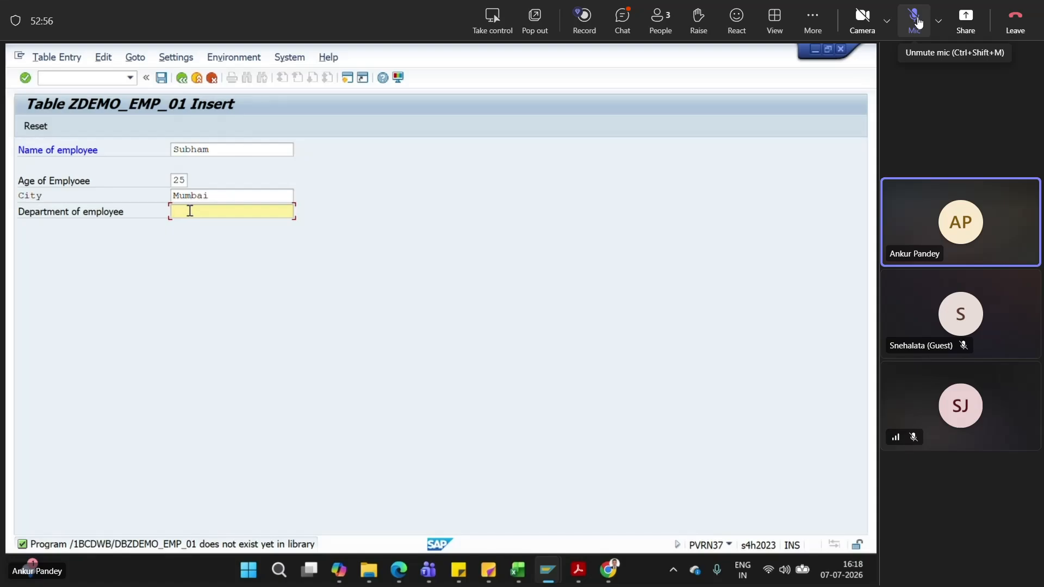
{"action": "type", "text": "ABAP"}
{"action": "left_click", "coordinate": [162, 78]}
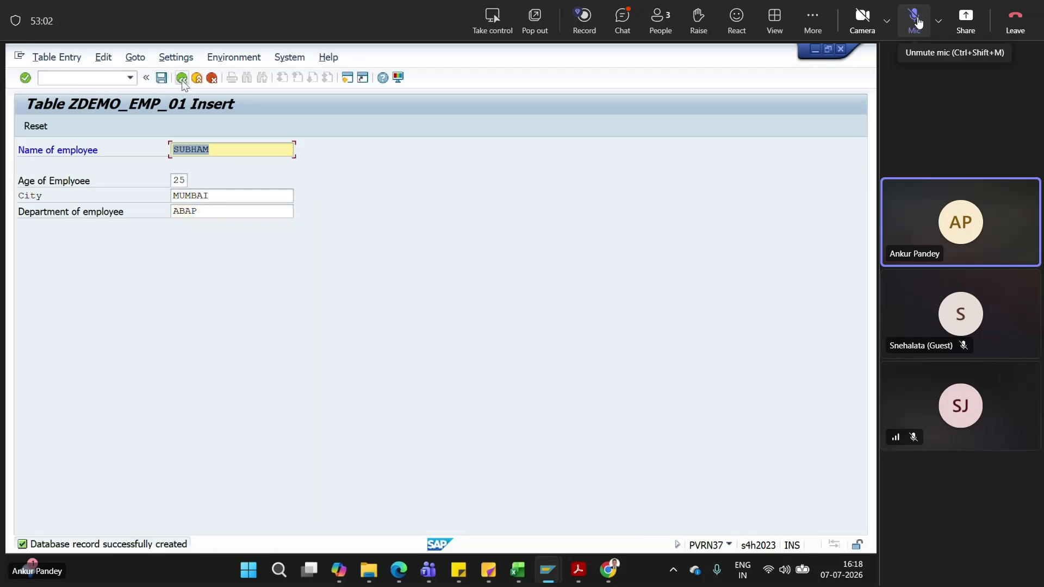
{"action": "left_click", "coordinate": [181, 78]}
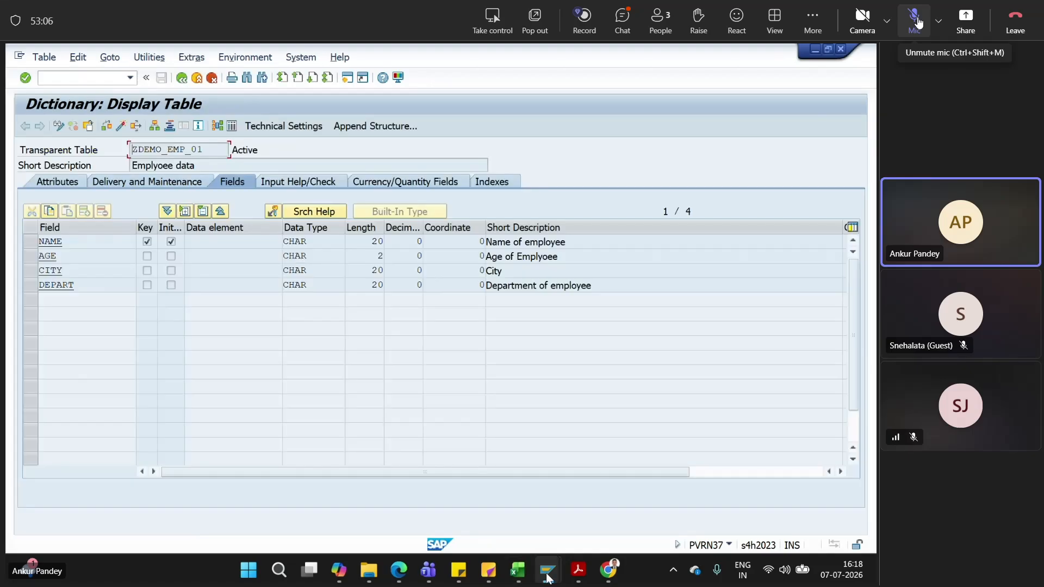
Switch to the other SAP session, start SE16N with /nse16n and display the entries of table ZDEMO_EMP_01
{"action": "mouse_move", "coordinate": [547, 578]}
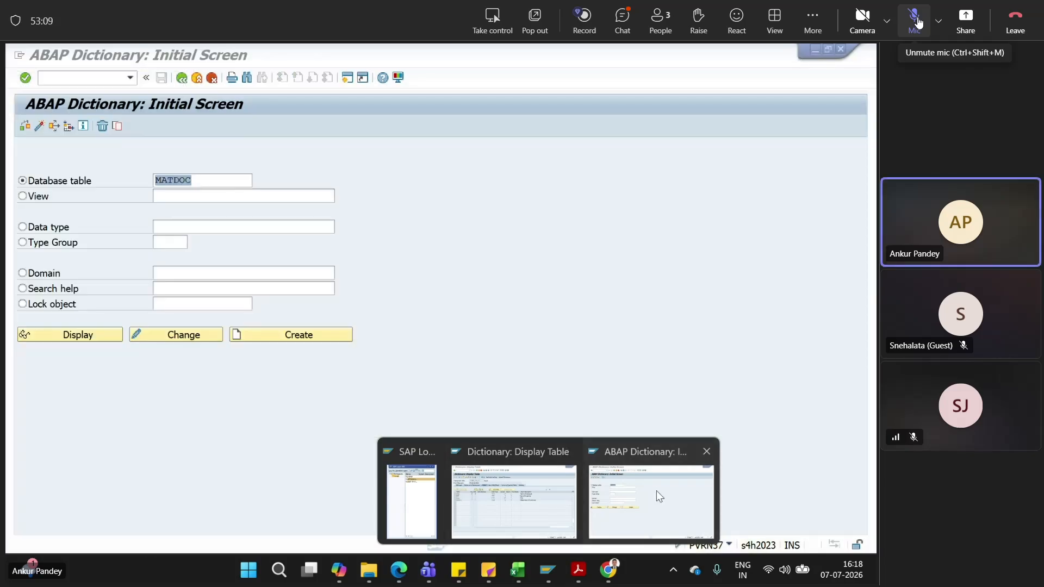
{"action": "left_click", "coordinate": [657, 491]}
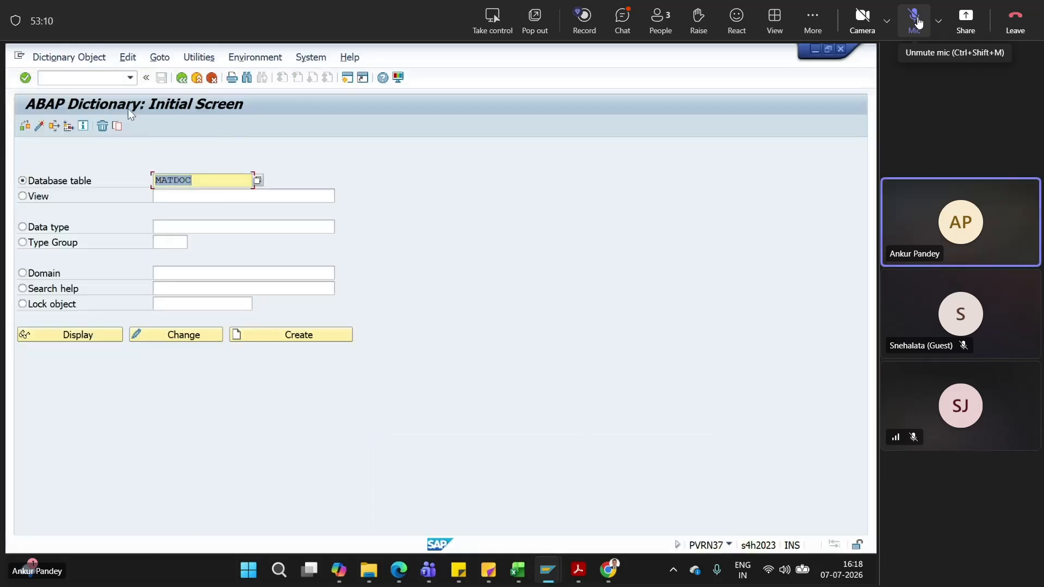
{"action": "left_click", "coordinate": [100, 78]}
{"action": "type", "text": "/nse16n"}
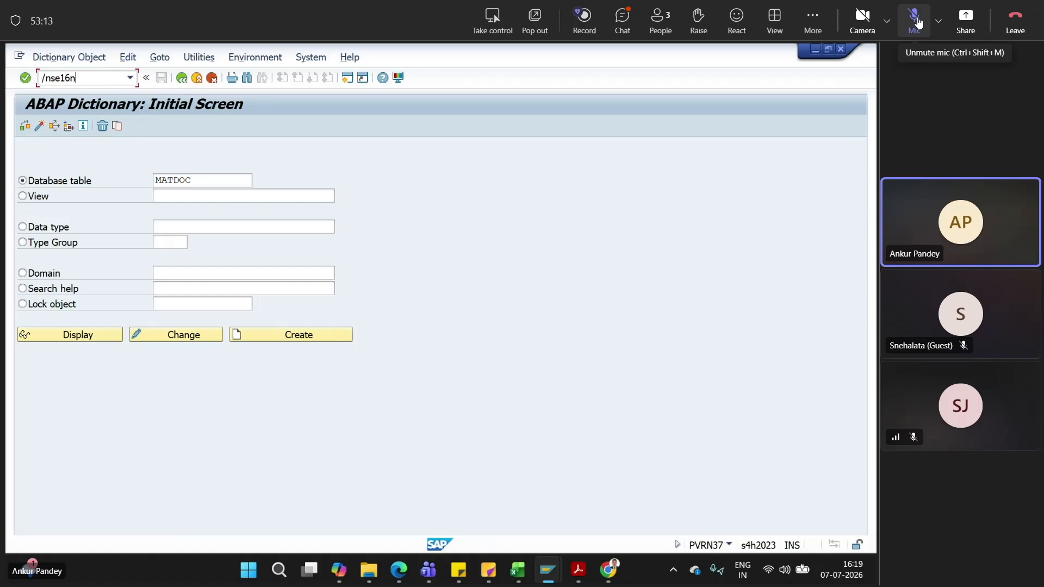
{"action": "key", "text": "Return"}
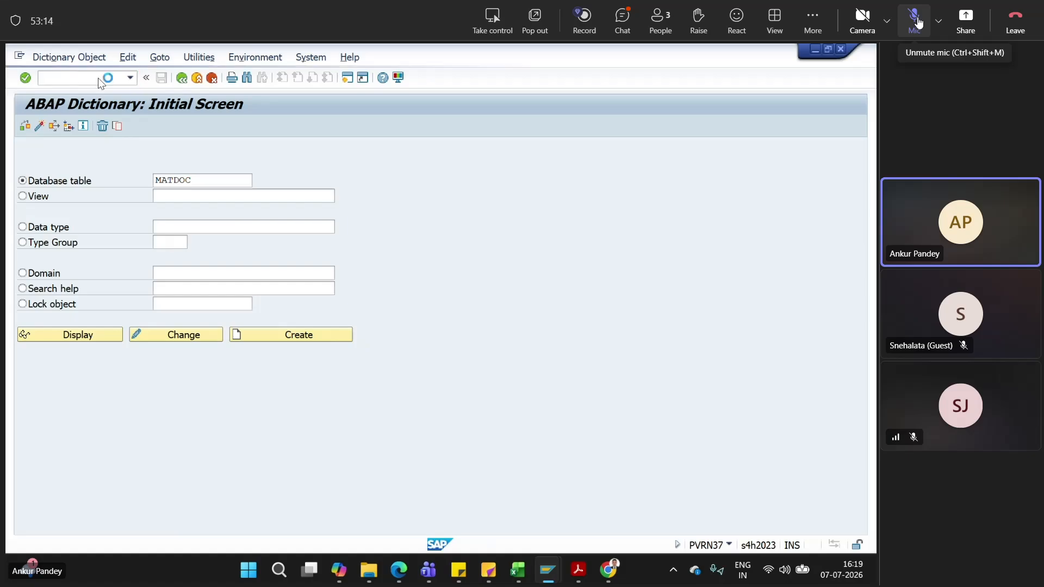
{"action": "left_click", "coordinate": [25, 126]}
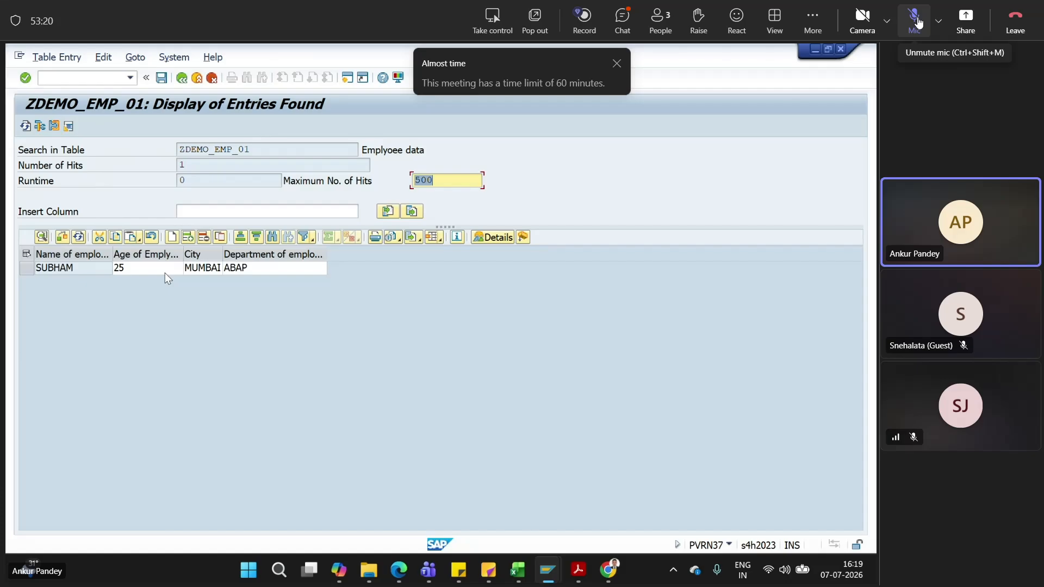
Set the employee's age to 34 in the displayed entry, save the change and leave the entry list
{"action": "left_click", "coordinate": [918, 22]}
{"action": "left_click", "coordinate": [164, 272]}
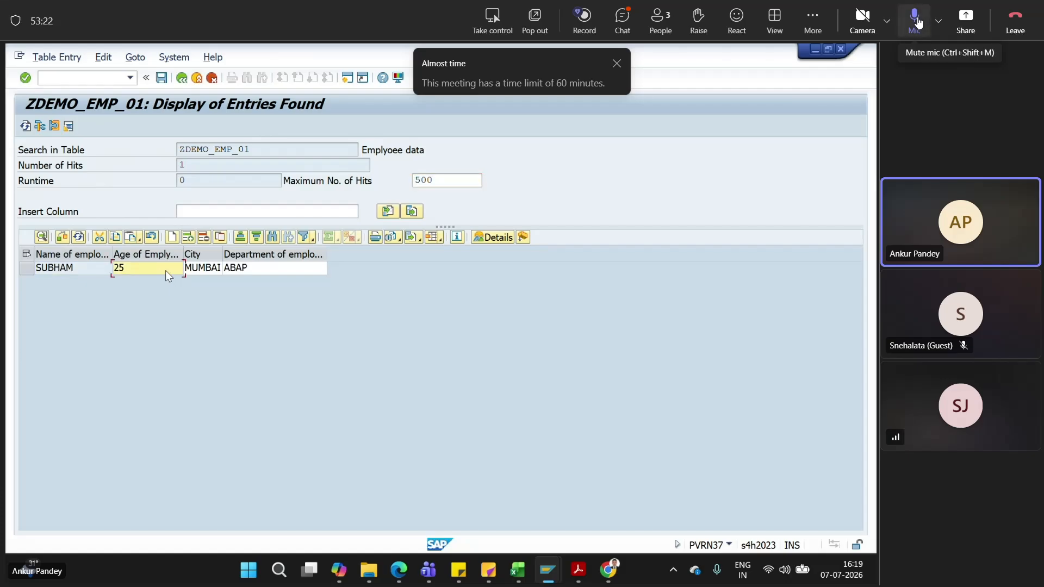
{"action": "left_click", "coordinate": [919, 21]}
{"action": "key", "text": "BackSpace"}
{"action": "key", "text": "BackSpace"}
{"action": "type", "text": "34"}
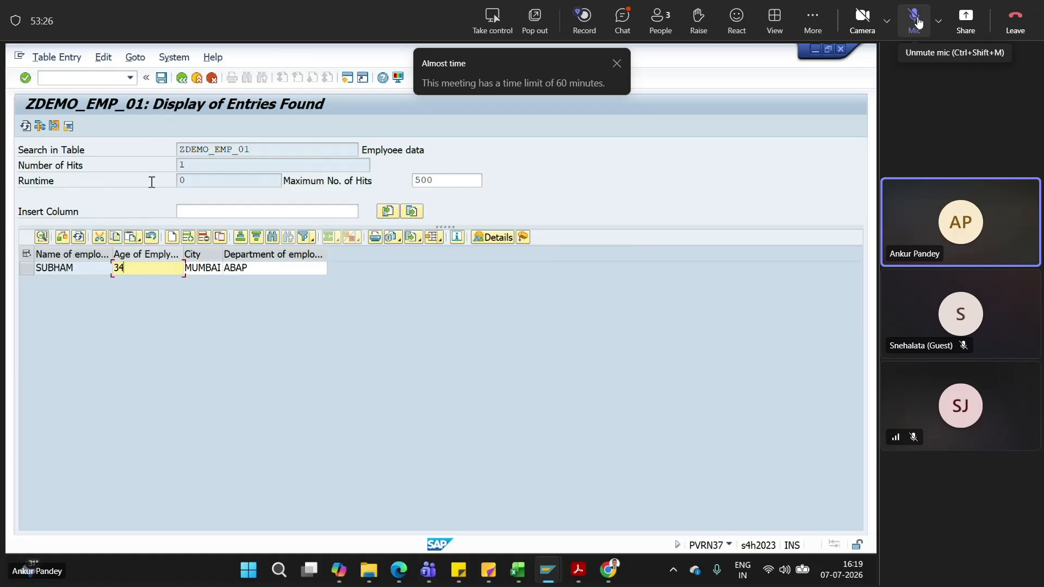
{"action": "left_click", "coordinate": [161, 79]}
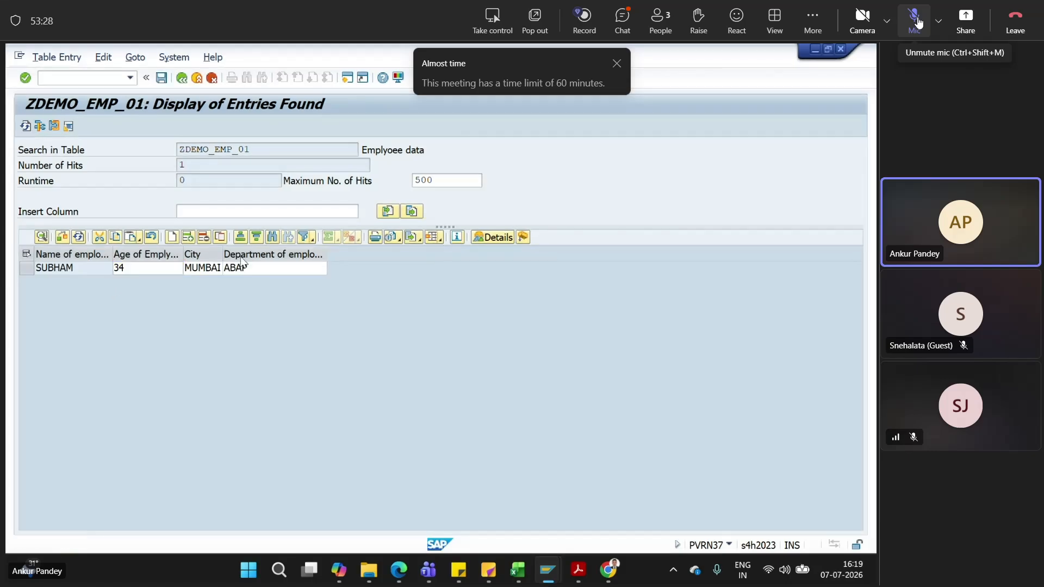
{"action": "left_click", "coordinate": [293, 335]}
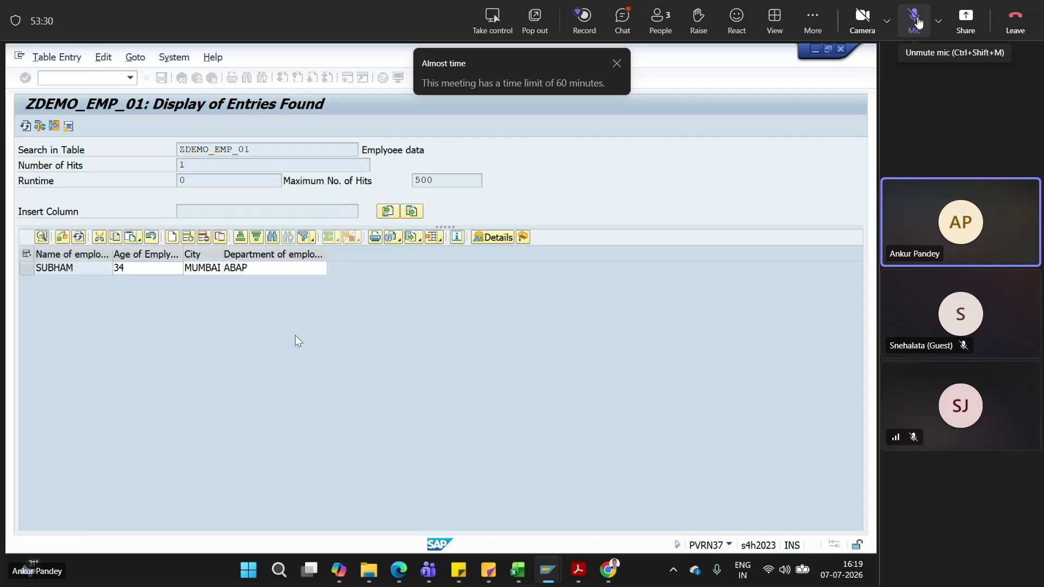
{"action": "key", "text": "F3"}
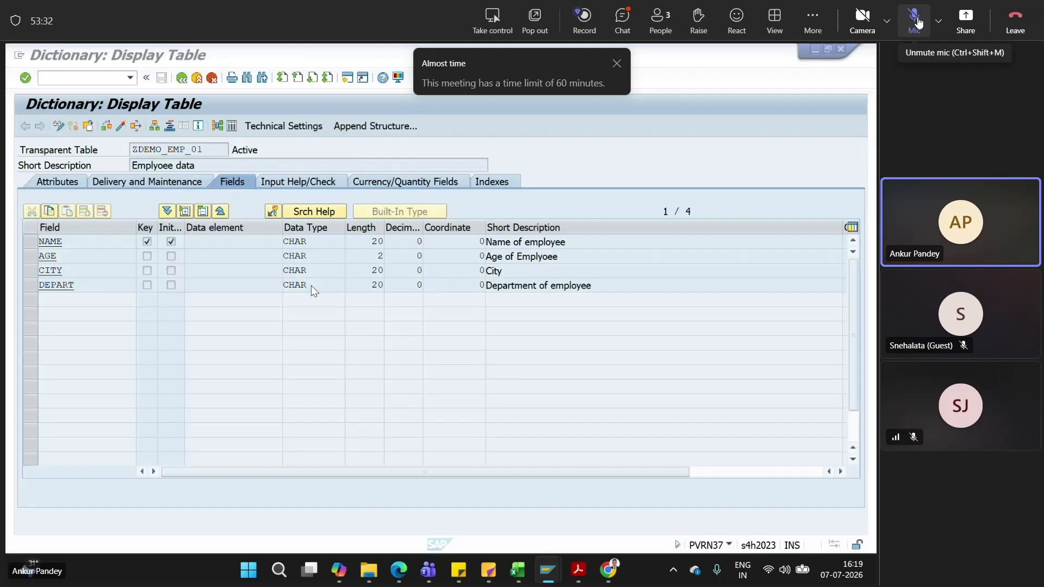
In the delivery and maintenance settings of ZDEMO_EMP_01, enable change mode, set Data Browser/Table View Editing to Only display allowed and save
{"action": "left_click", "coordinate": [105, 180]}
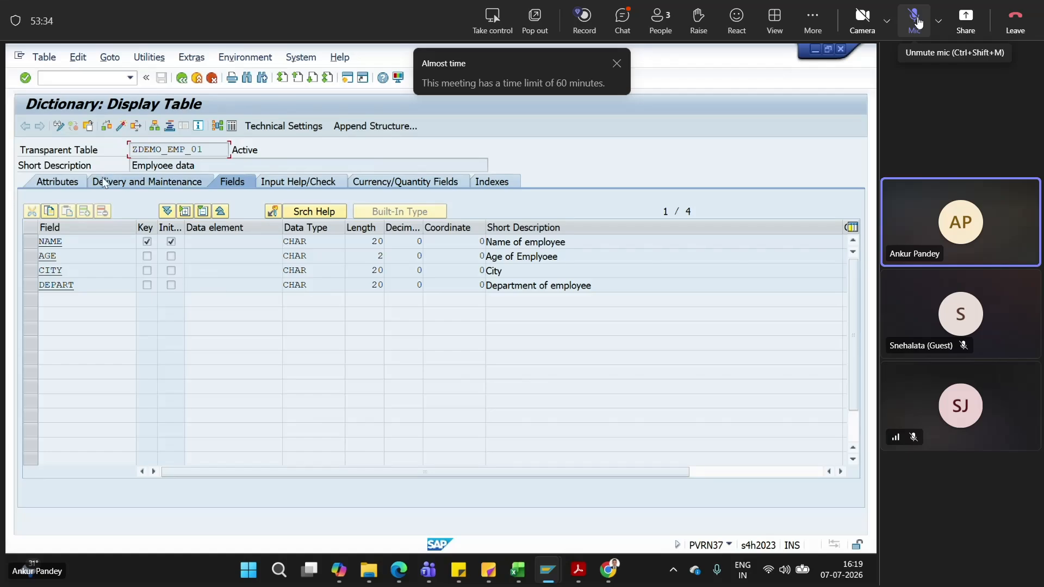
{"action": "left_click", "coordinate": [276, 260]}
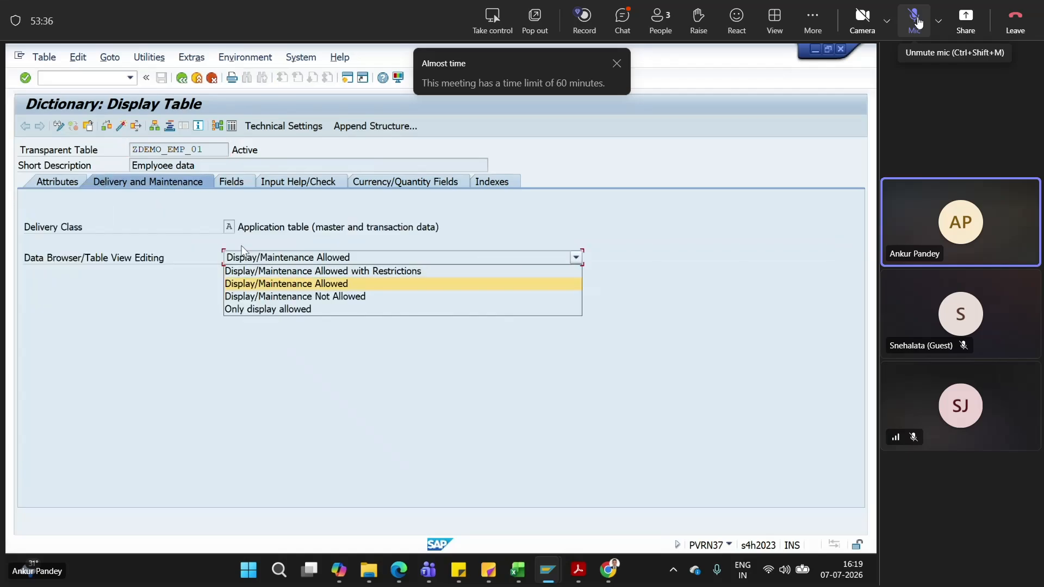
{"action": "left_click", "coordinate": [59, 127]}
{"action": "left_click", "coordinate": [59, 127]}
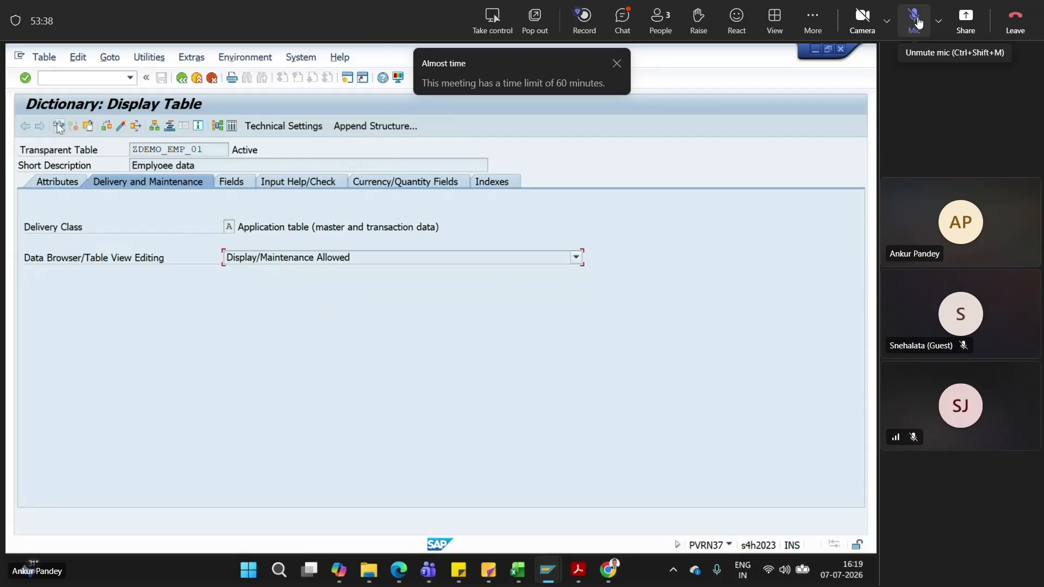
{"action": "left_click", "coordinate": [310, 259]}
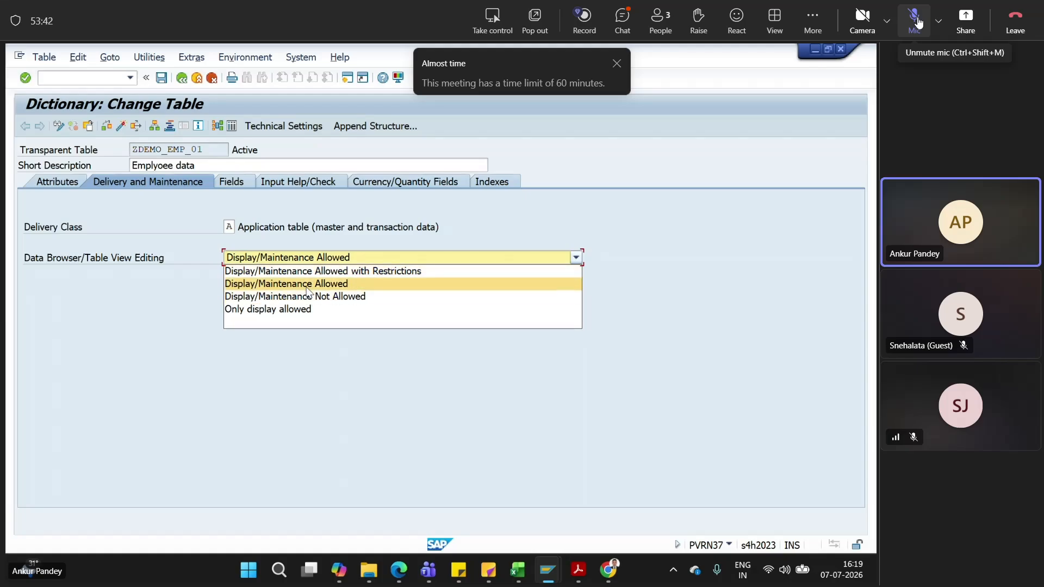
{"action": "left_click", "coordinate": [283, 309]}
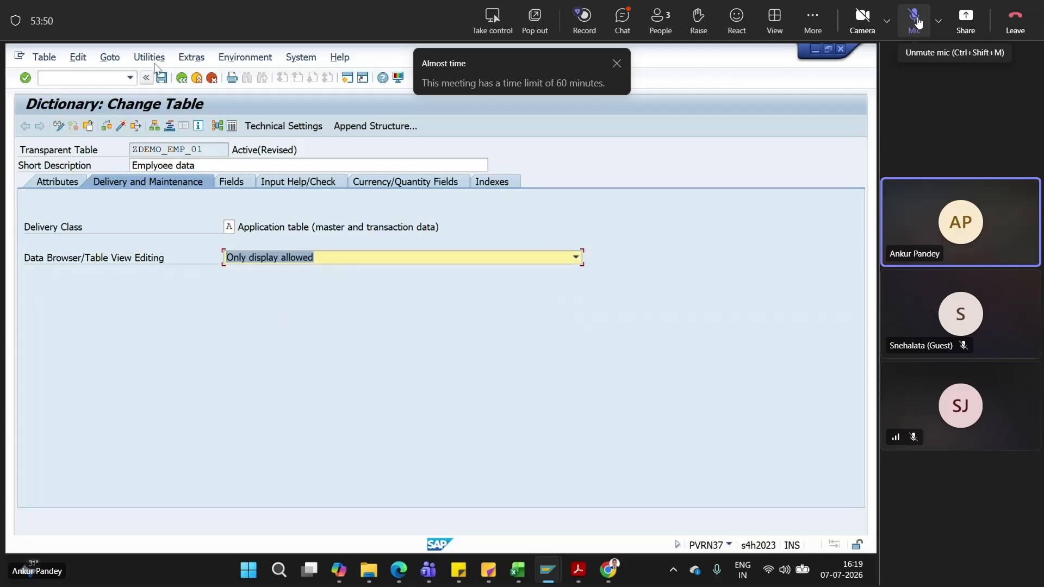
{"action": "left_click", "coordinate": [162, 78]}
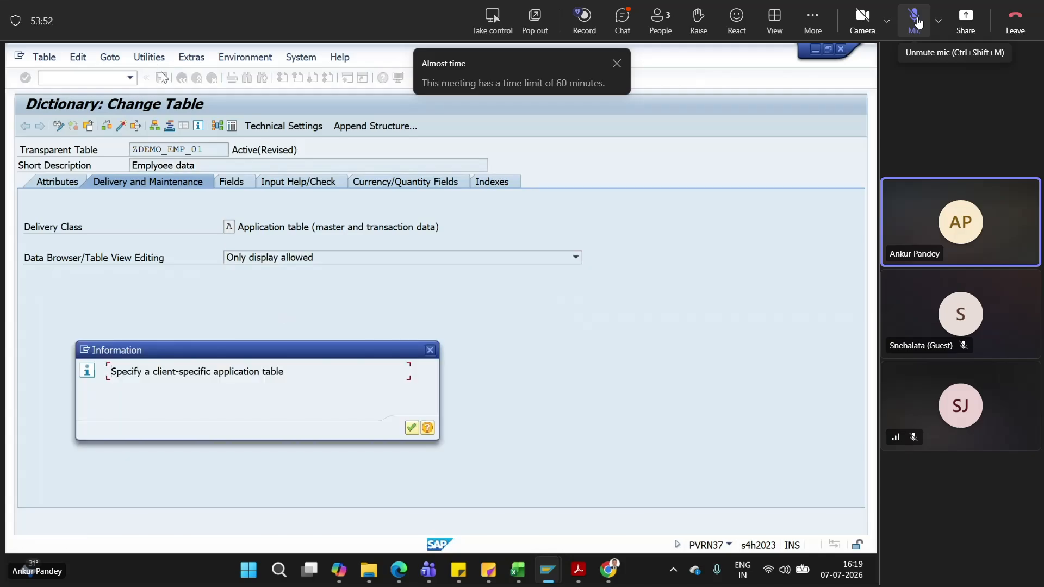
{"action": "left_click", "coordinate": [412, 429]}
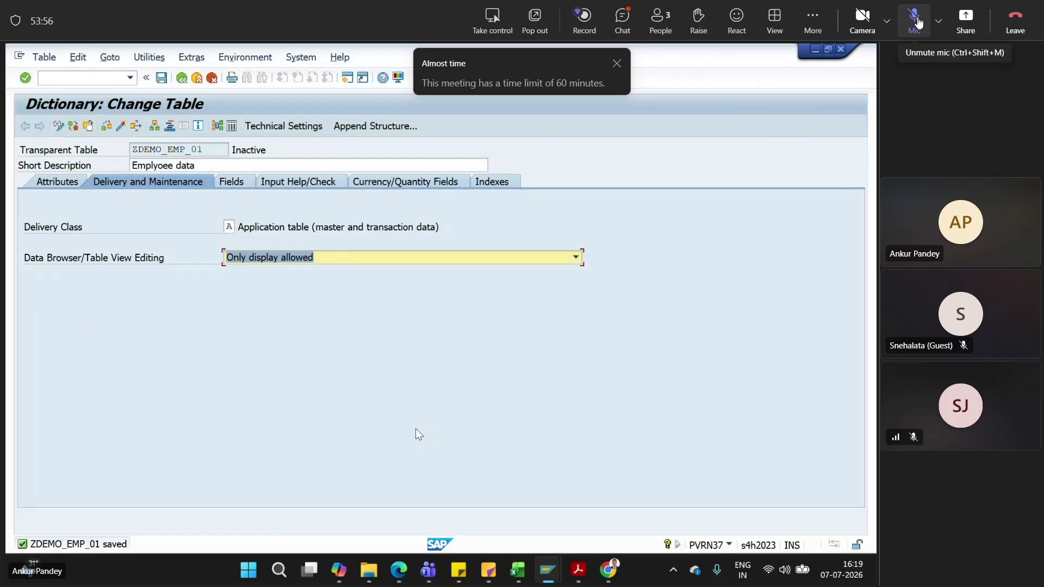
Switch to the other SAP session, restart SE16N from the entry list and display the entries of table ZDEMO_EMP_01 again
{"action": "key", "text": "alt+Tab"}
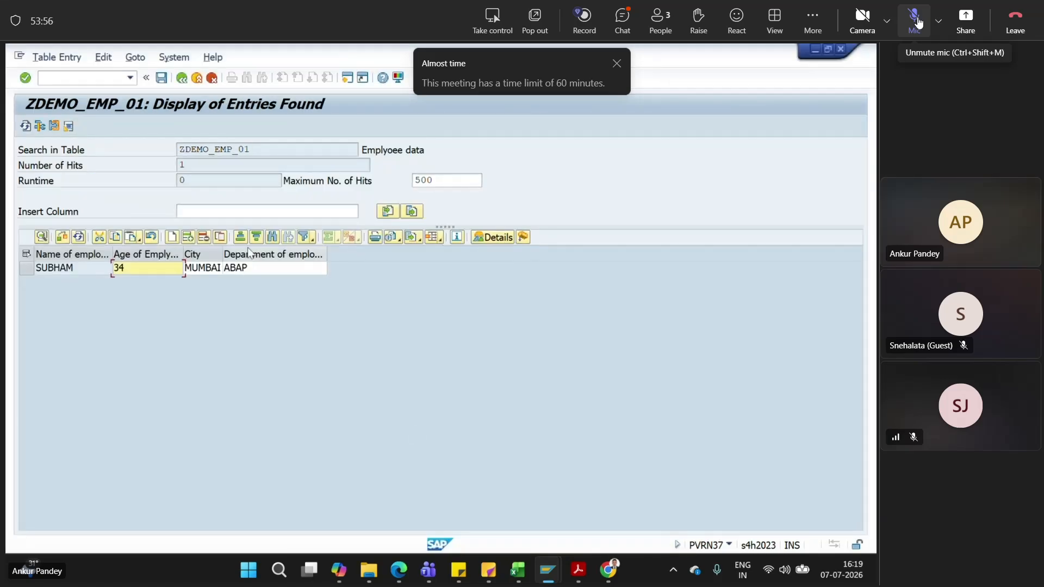
{"action": "left_click", "coordinate": [182, 79]}
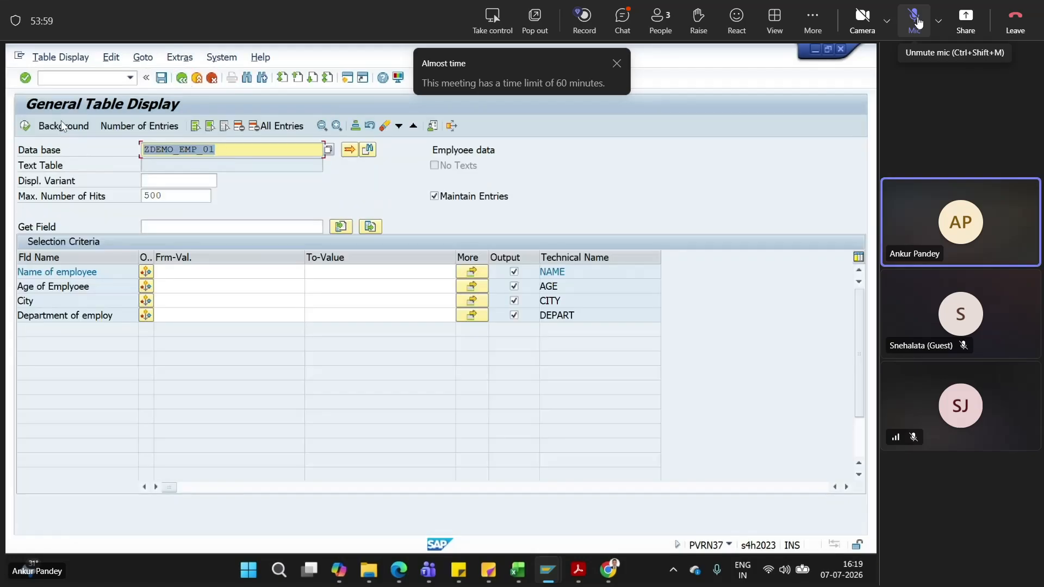
{"action": "left_click", "coordinate": [25, 127]}
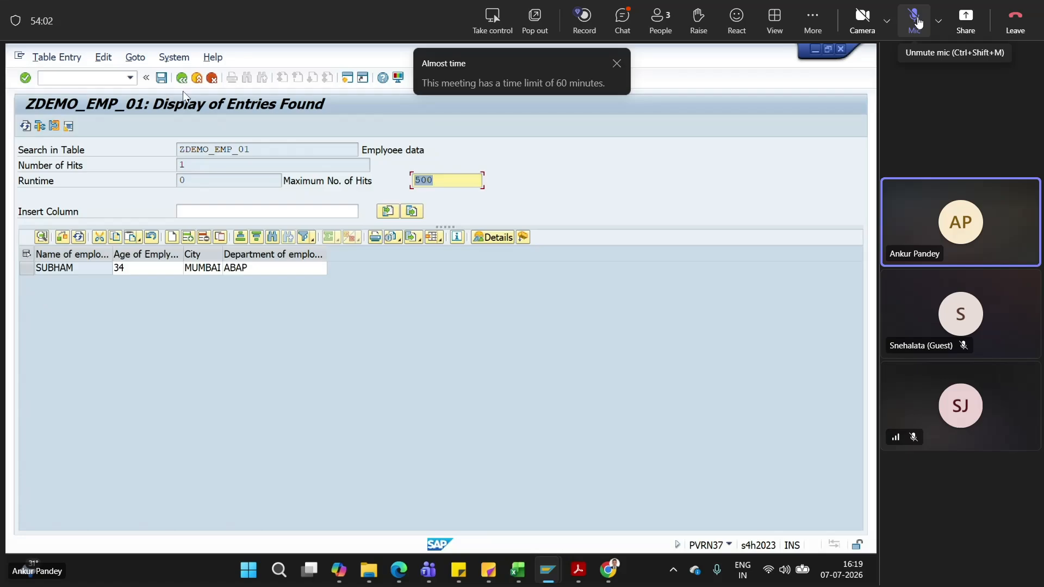
{"action": "left_click", "coordinate": [104, 77]}
{"action": "type", "text": "/"}
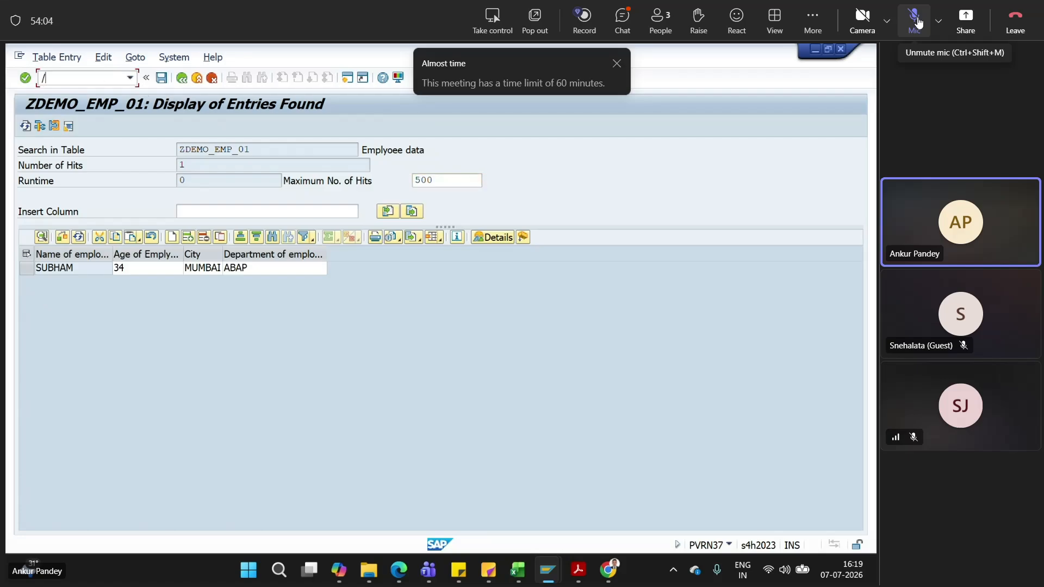
{"action": "type", "text": "nse16"}
{"action": "key", "text": "Return"}
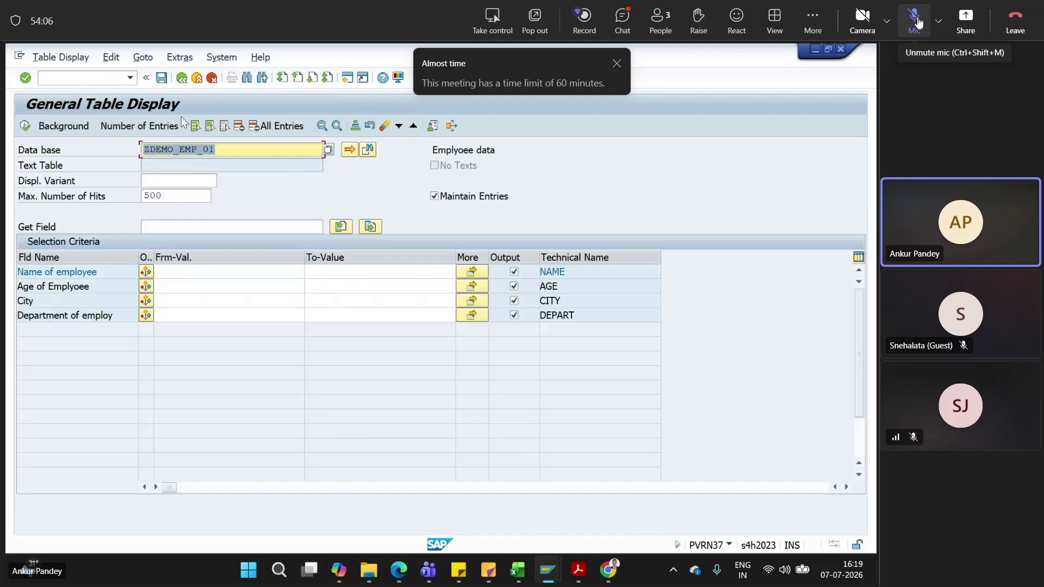
{"action": "left_click", "coordinate": [25, 127]}
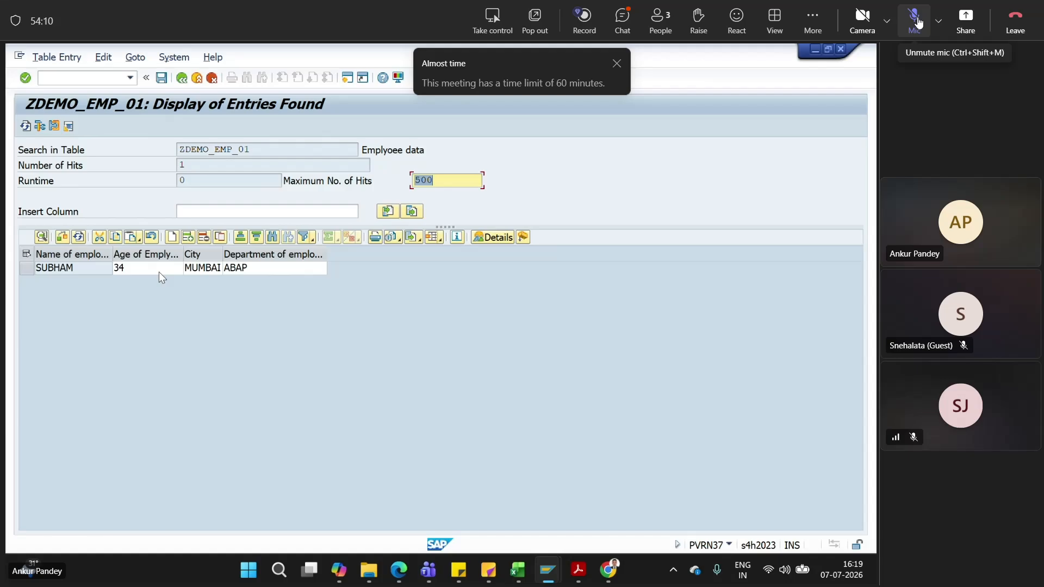
Set the employee's age to 24 in the displayed entry, save the change and leave the entry list
{"action": "left_click", "coordinate": [146, 270]}
{"action": "double_click", "coordinate": [146, 270]}
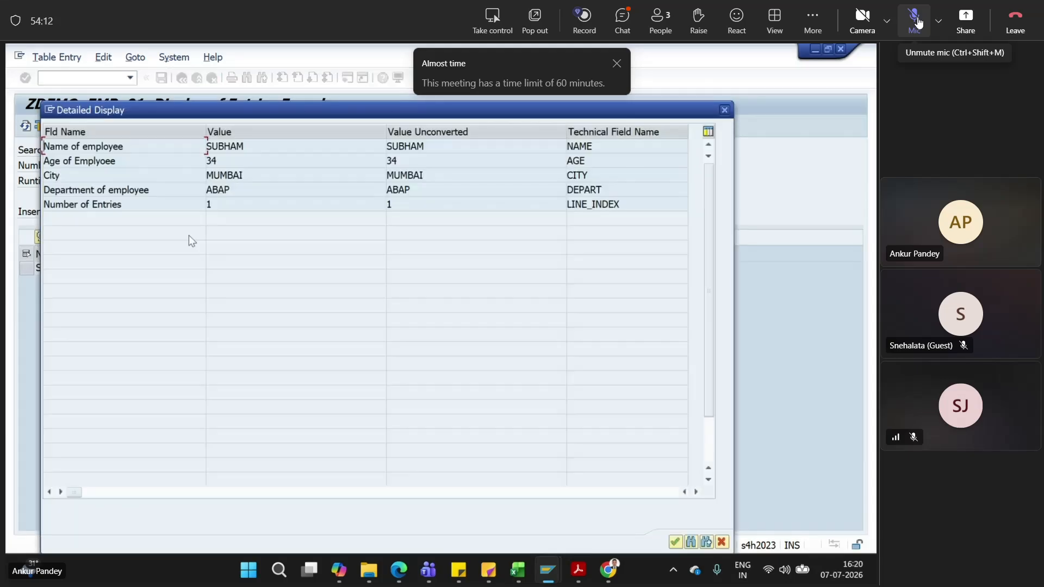
{"action": "left_click", "coordinate": [724, 110]}
{"action": "key", "text": "BackSpace"}
{"action": "key", "text": "BackSpace"}
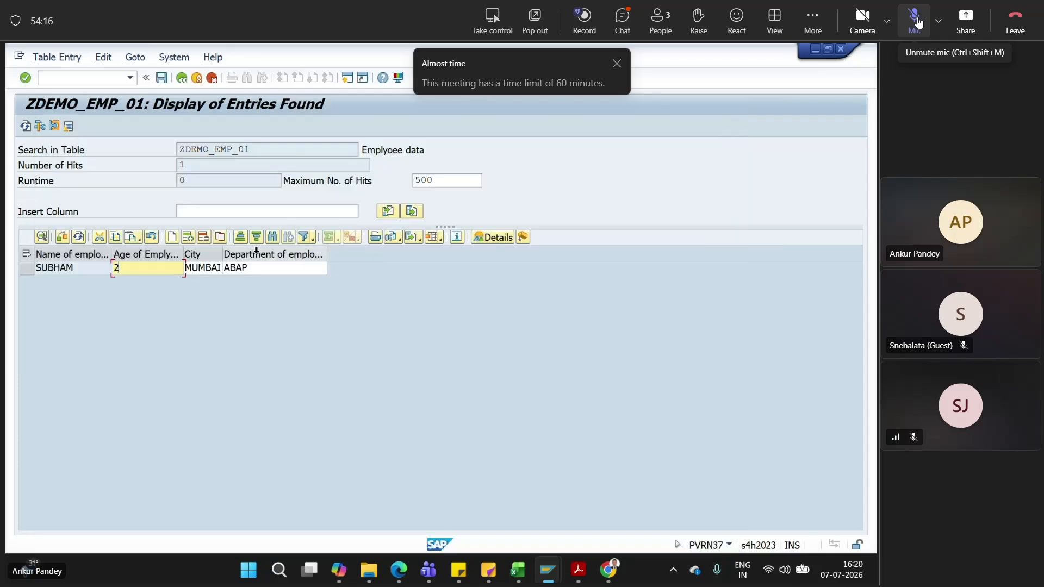
{"action": "type", "text": "24"}
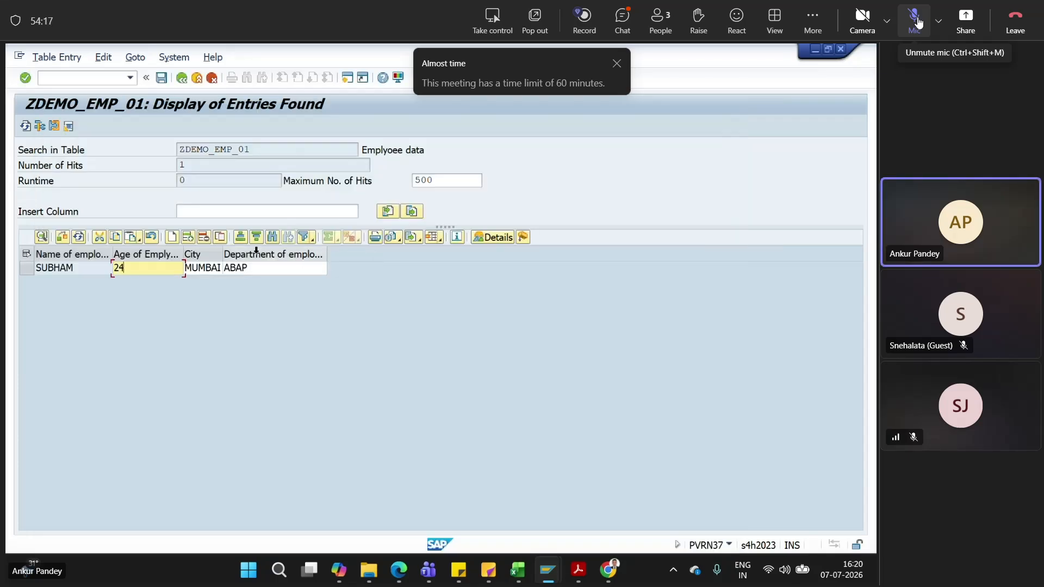
{"action": "left_click", "coordinate": [162, 79]}
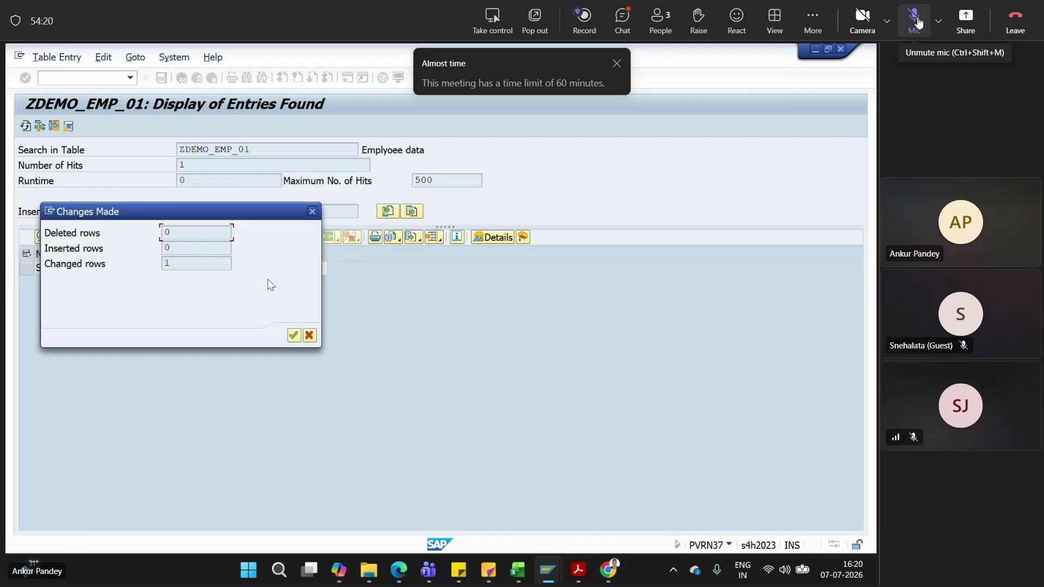
{"action": "key", "text": "Return"}
{"action": "left_click", "coordinate": [178, 81]}
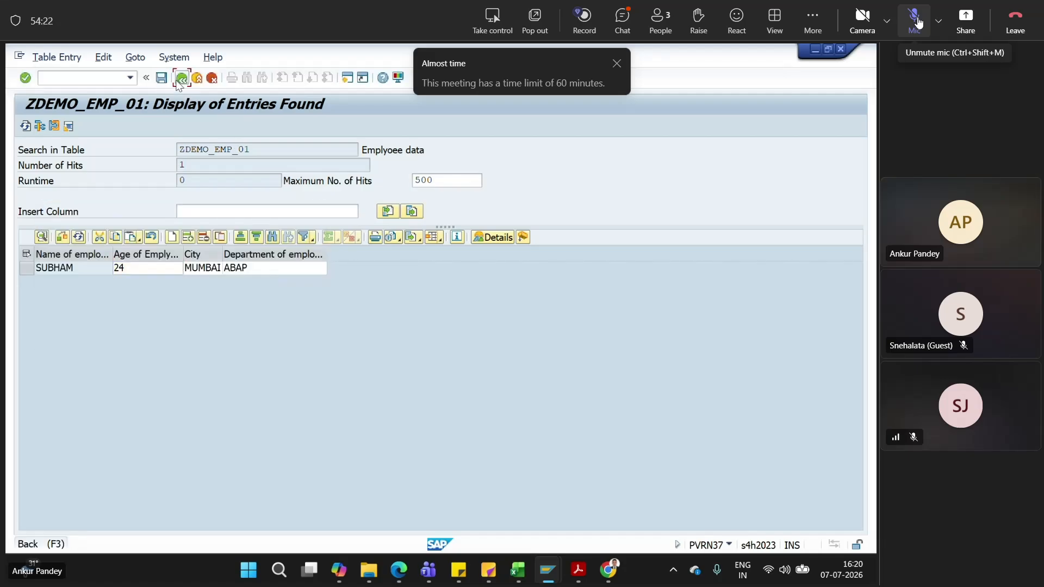
Turn off Maintain Entries, display the entries of ZDEMO_EMP_01 in read-only form and return to the selection screen
{"action": "left_click", "coordinate": [437, 198]}
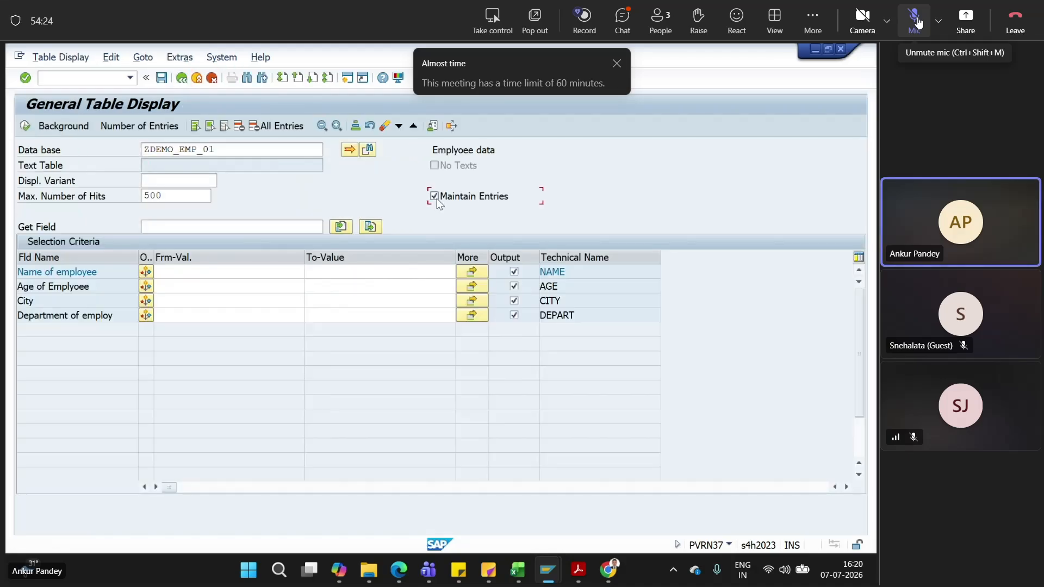
{"action": "left_click", "coordinate": [25, 126]}
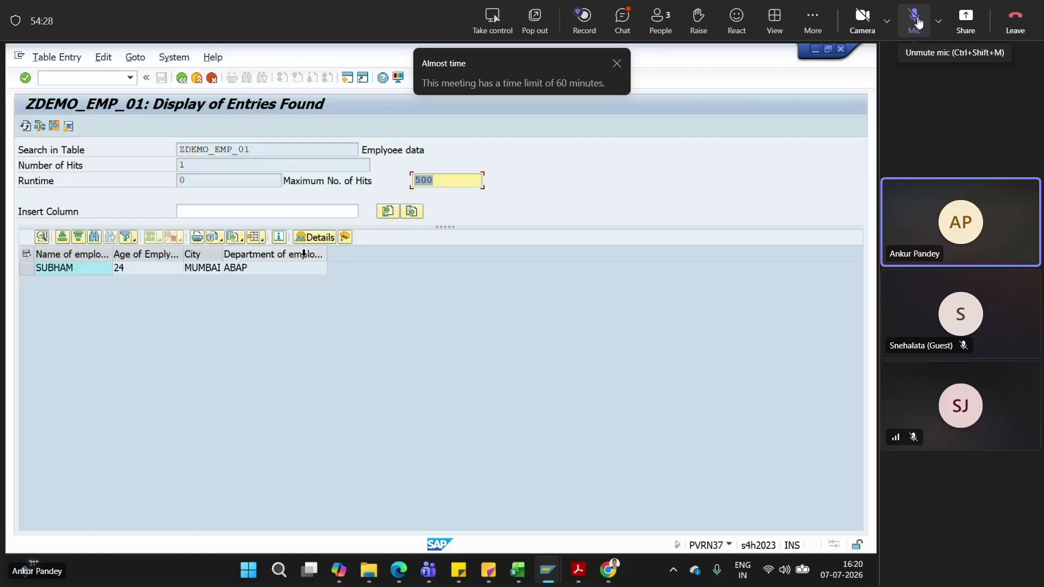
{"action": "left_click", "coordinate": [181, 76]}
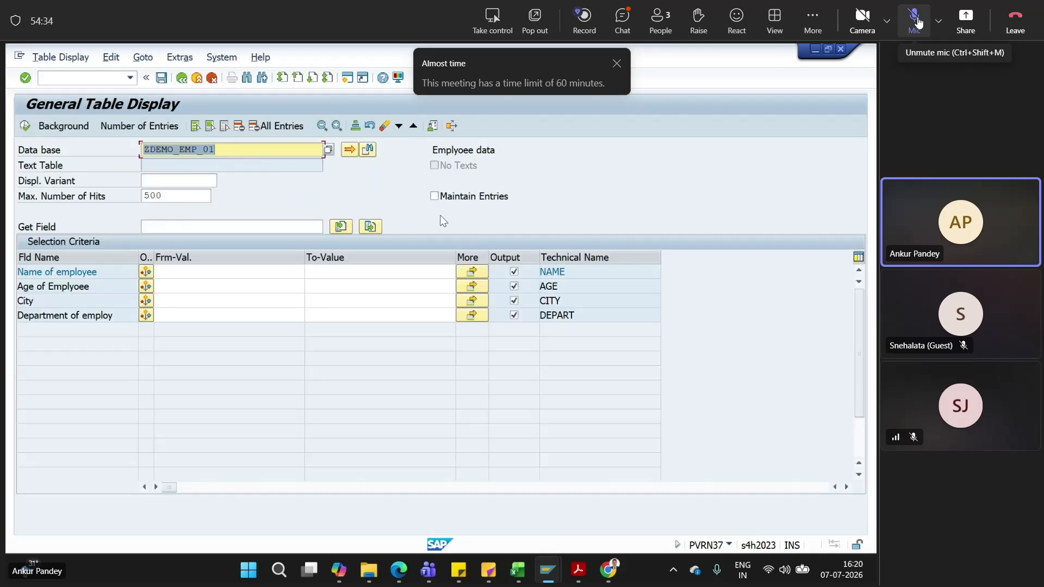
Back in the table definition, set Data Browser/Table View Editing to Display/Maintenance Not Allowed, then save and activate the table
{"action": "key", "text": "F3"}
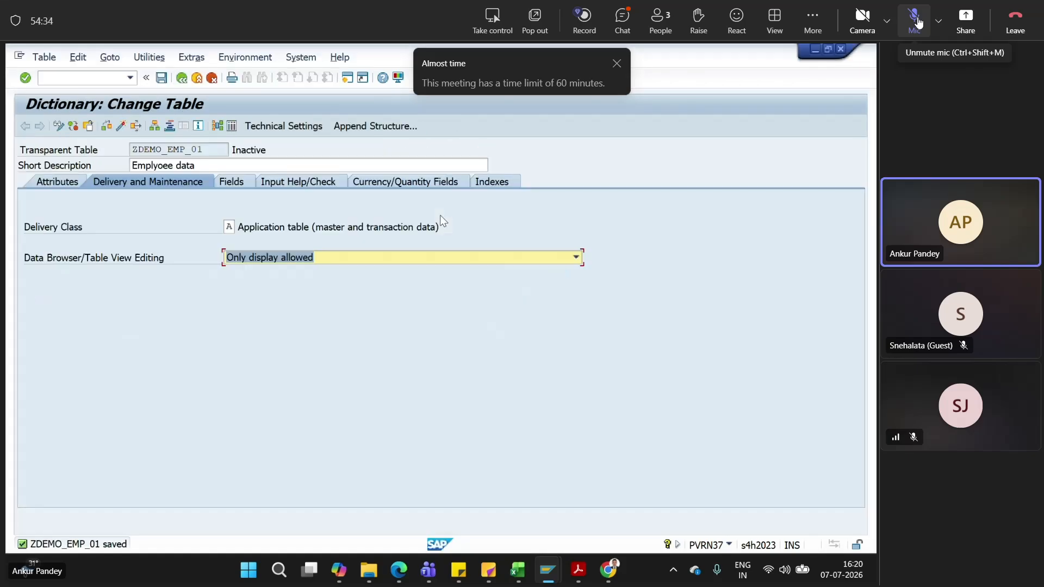
{"action": "left_click", "coordinate": [334, 261]}
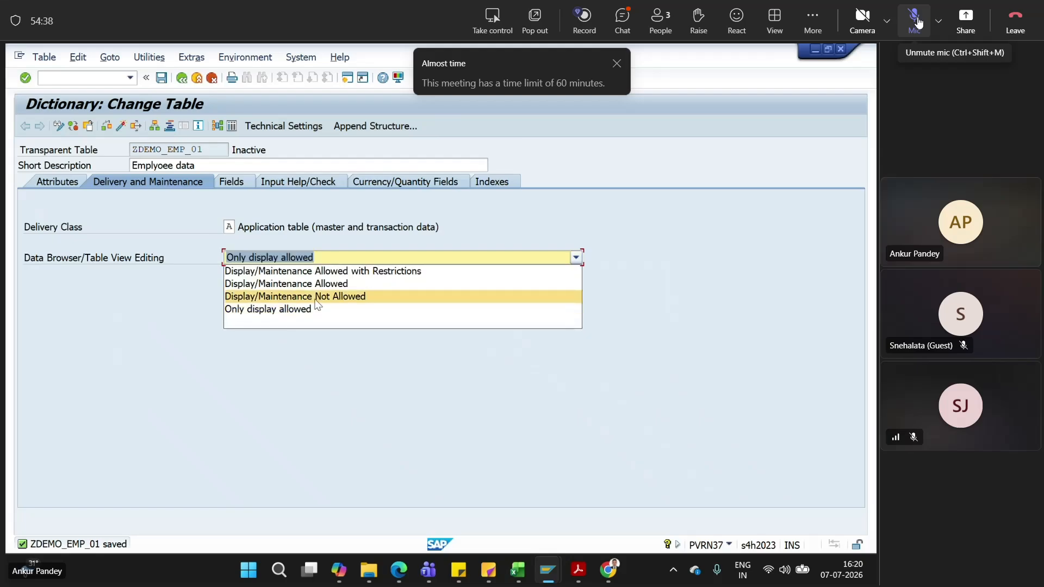
{"action": "left_click", "coordinate": [316, 298]}
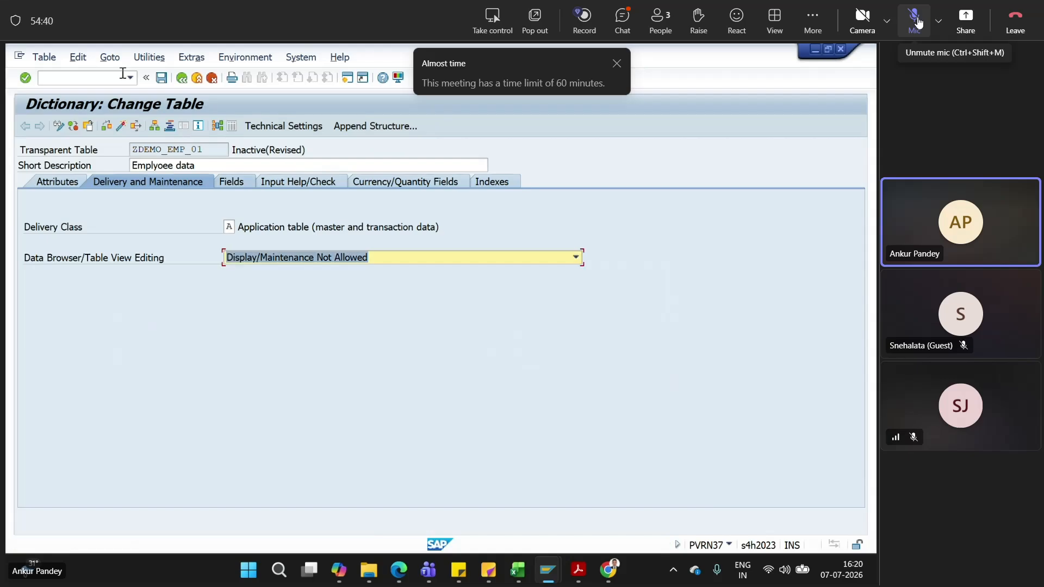
{"action": "left_click", "coordinate": [161, 78]}
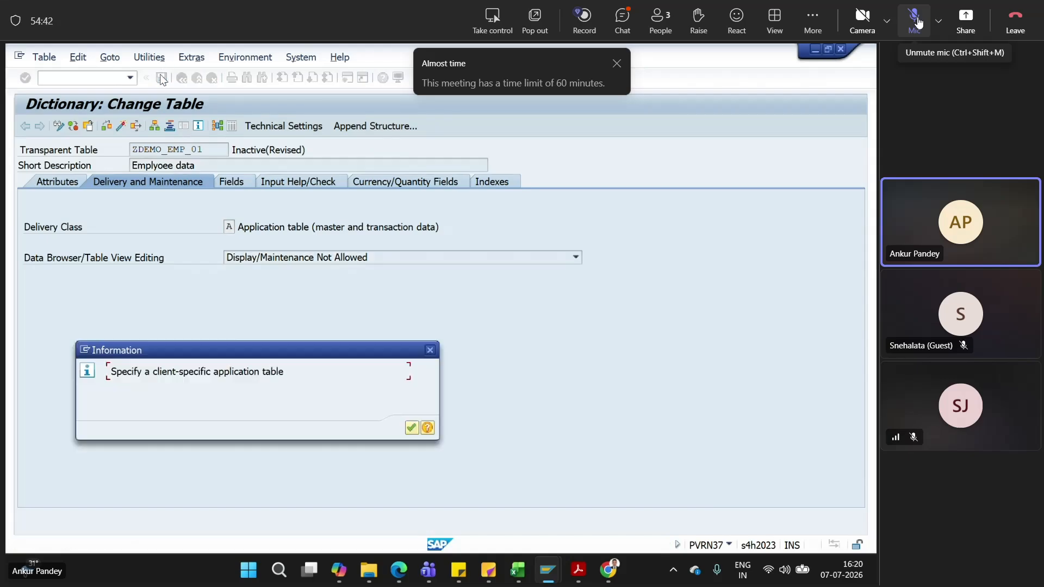
{"action": "key", "text": "Return"}
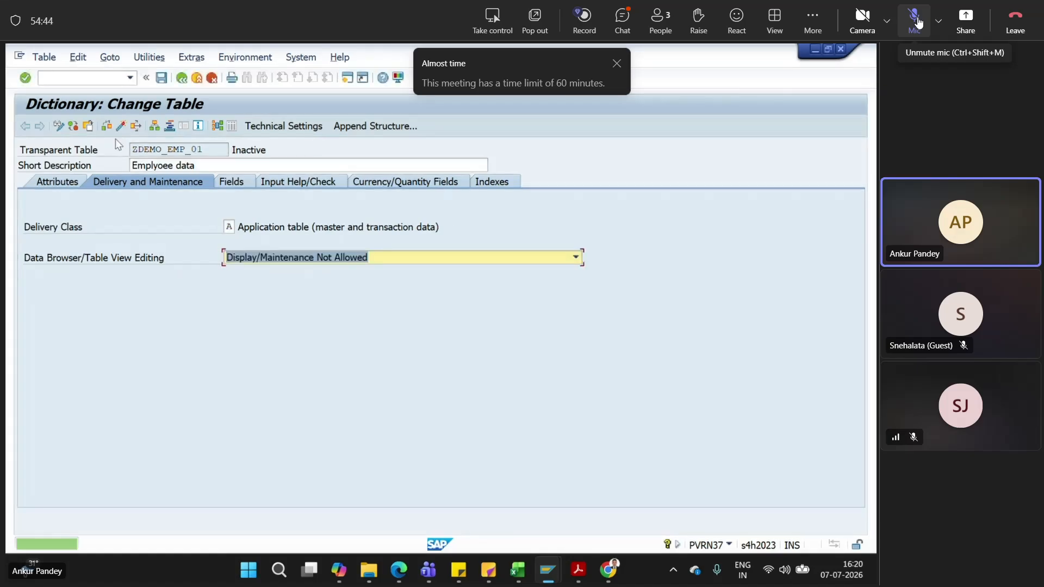
{"action": "left_click", "coordinate": [119, 127]}
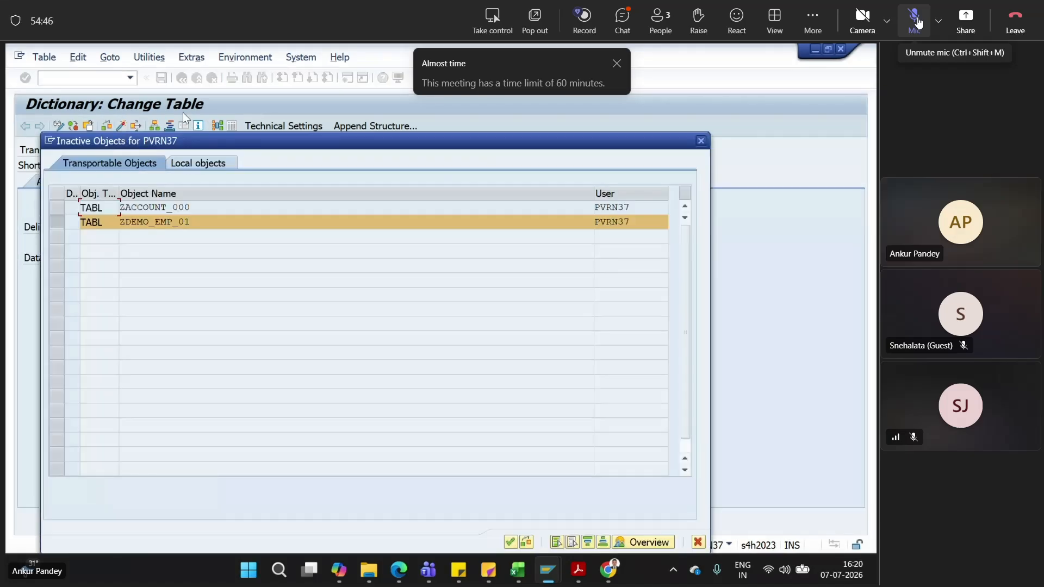
{"action": "key", "text": "Return"}
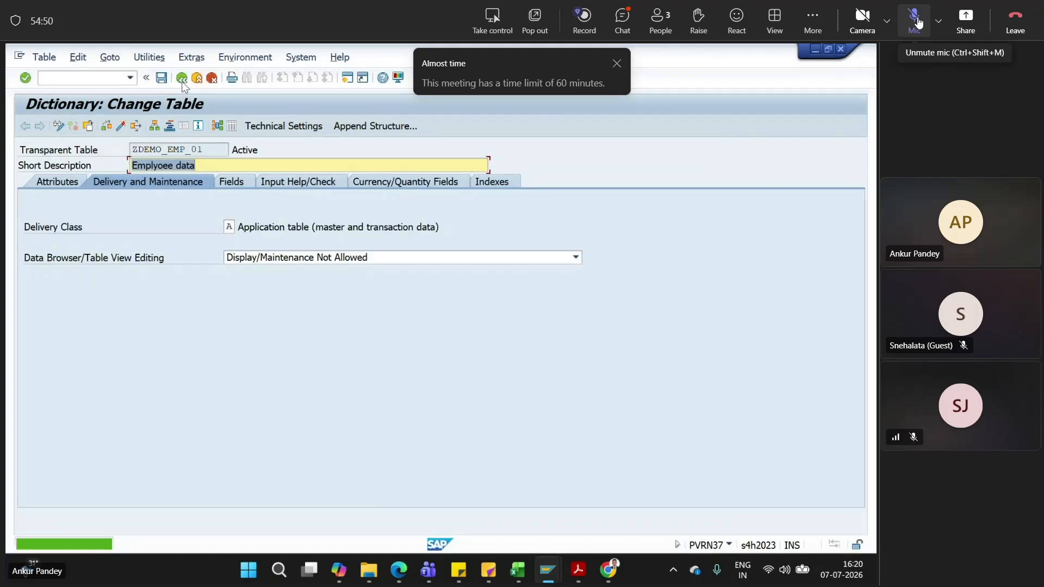
{"action": "left_click", "coordinate": [162, 58]}
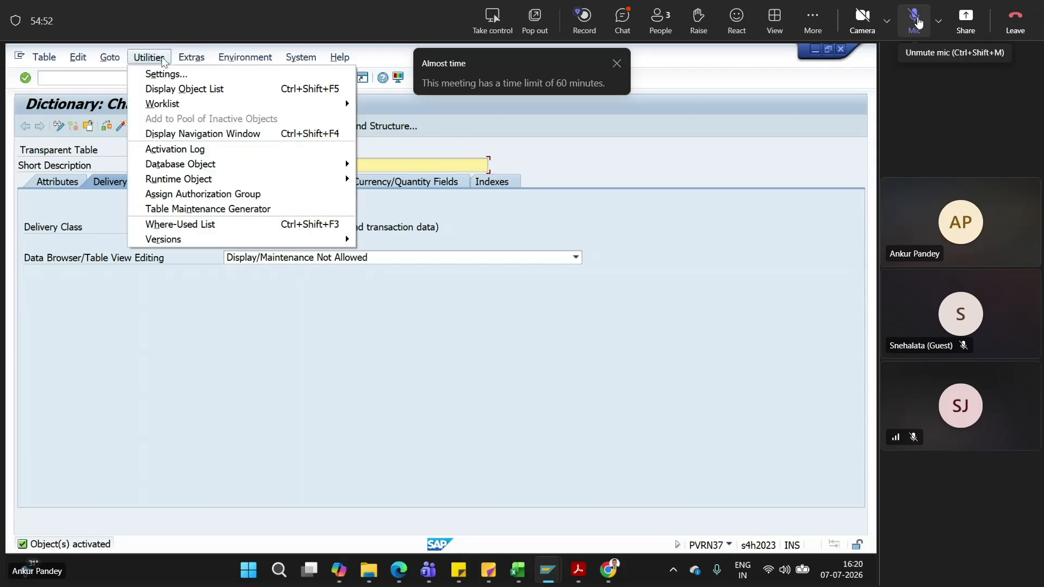
{"action": "mouse_move", "coordinate": [191, 57]}
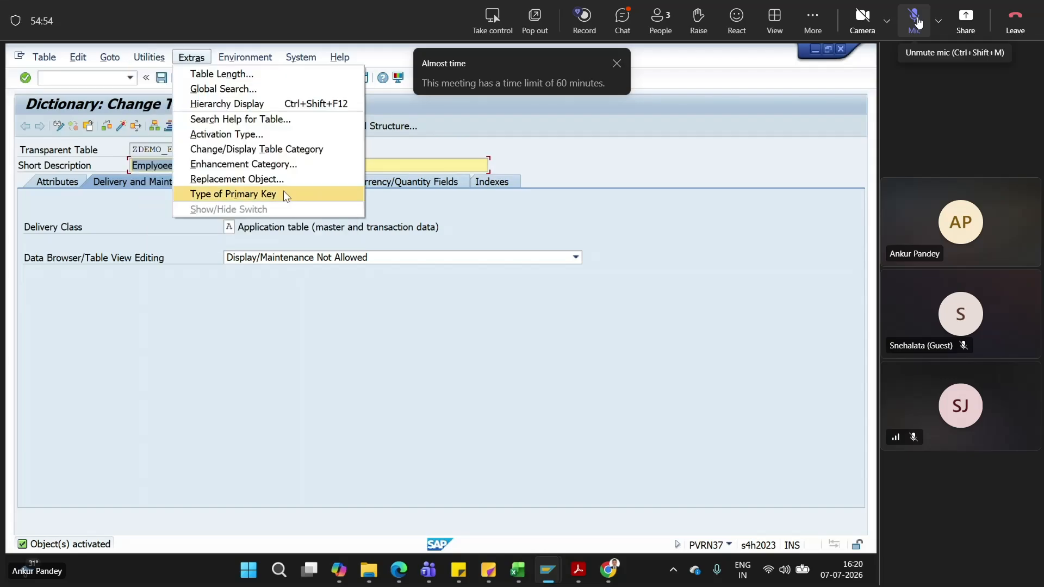
{"action": "mouse_move", "coordinate": [135, 63]}
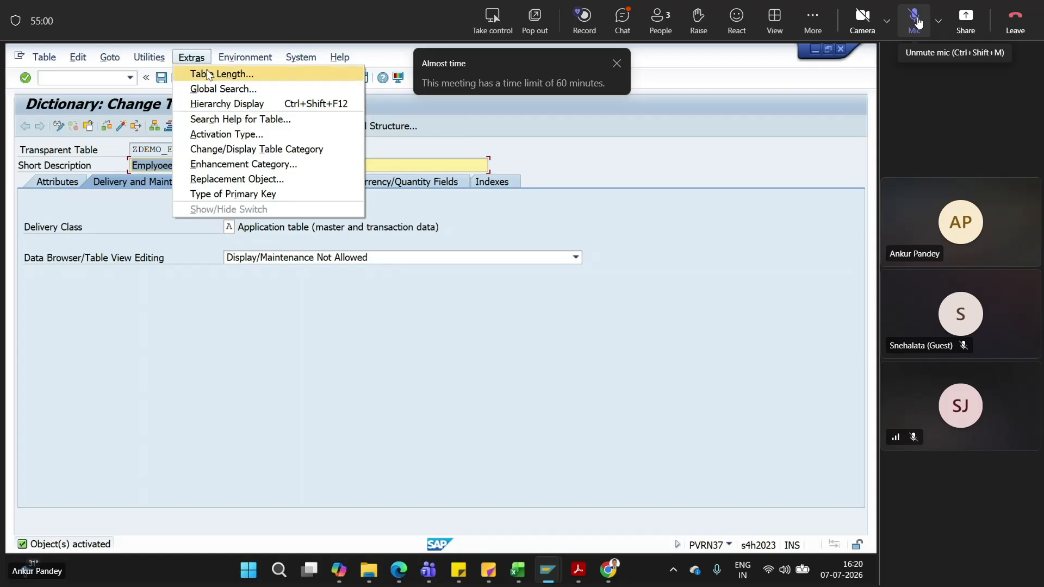
{"action": "left_click", "coordinate": [136, 186]}
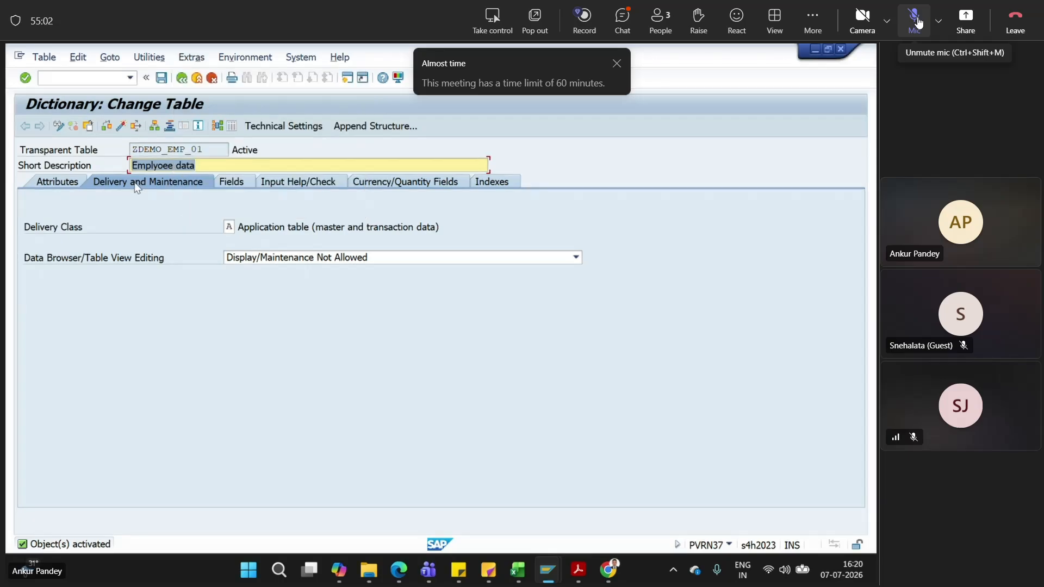
Show the field definitions of table ZDEMO_EMP_01
{"action": "left_click", "coordinate": [239, 184]}
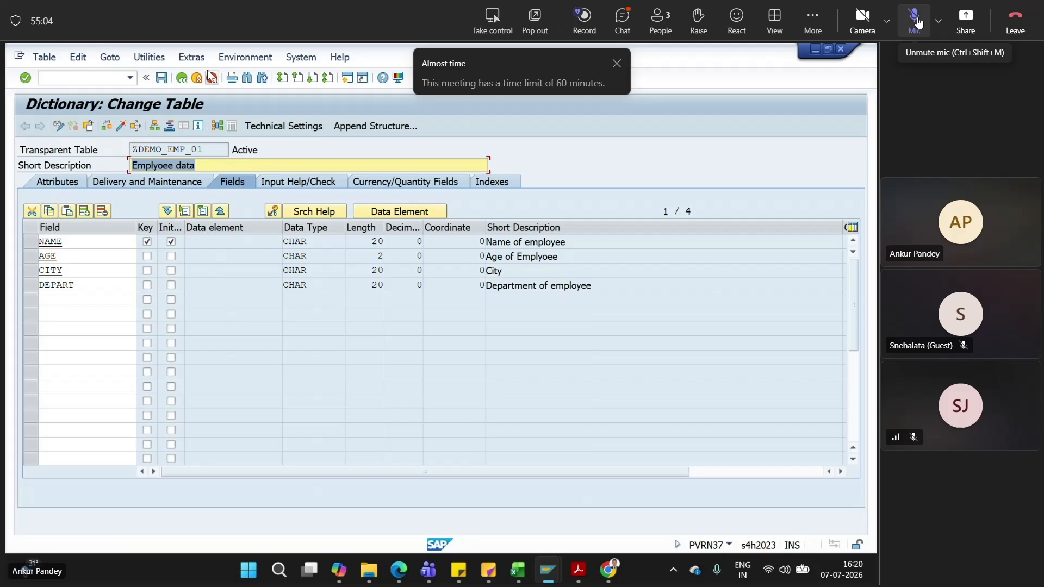
{"action": "left_click", "coordinate": [158, 57]}
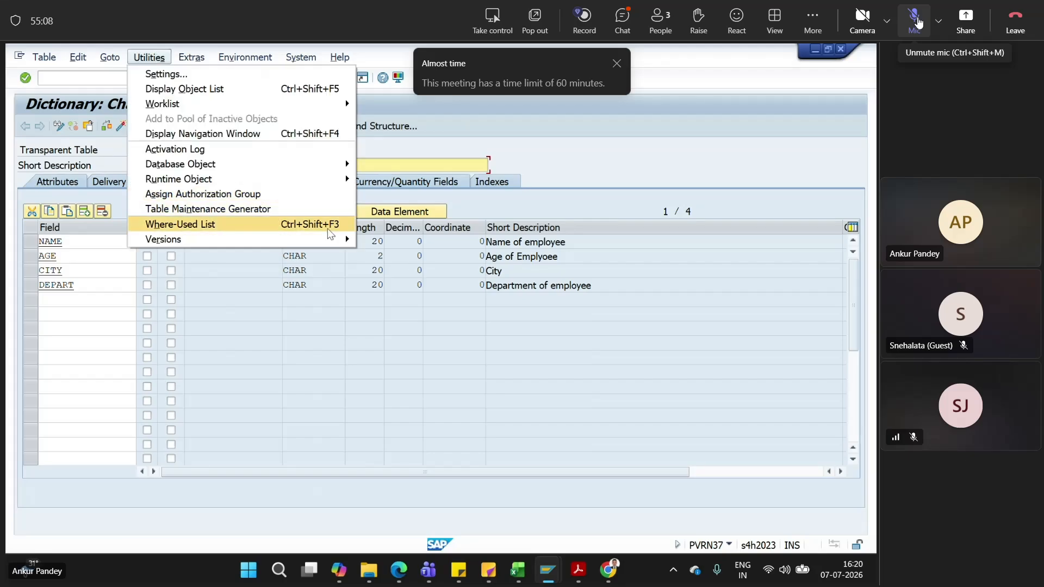
{"action": "left_click", "coordinate": [217, 301]}
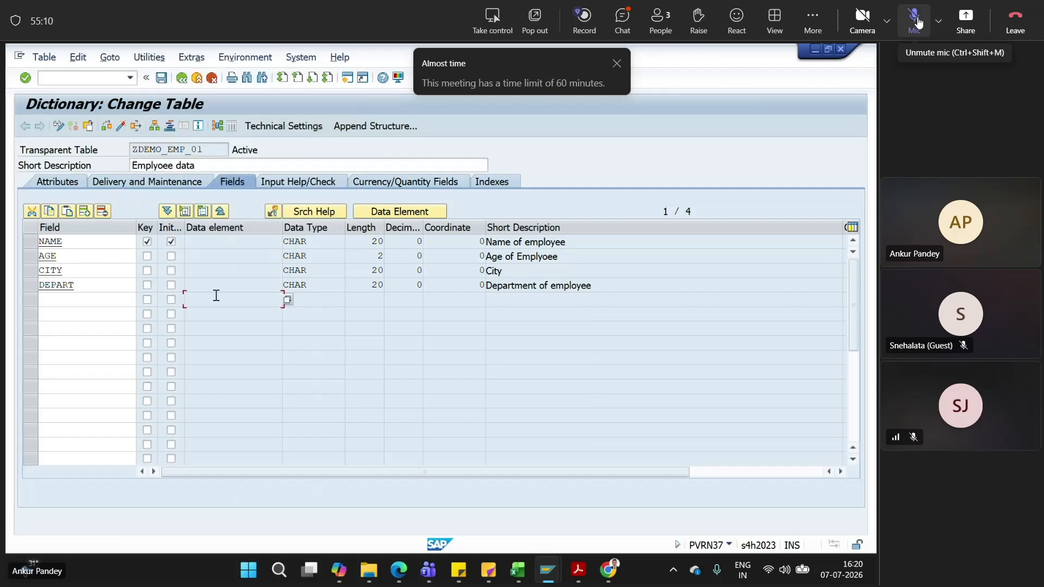
Leave change mode, open table ZDEMO_EMP_01 in display mode and look through its utilities and extra functions
{"action": "left_click", "coordinate": [181, 80]}
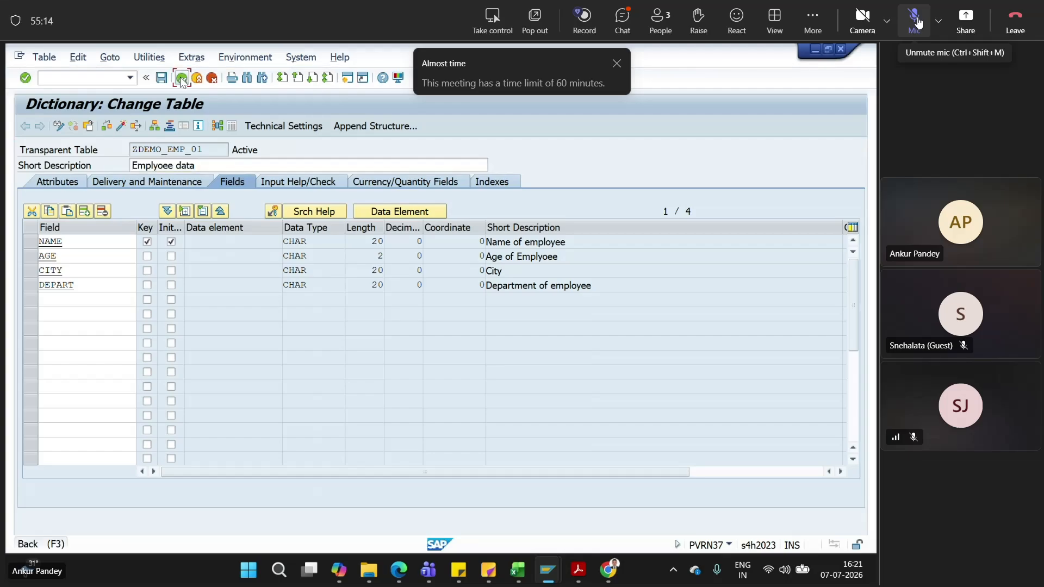
{"action": "left_click", "coordinate": [91, 333]}
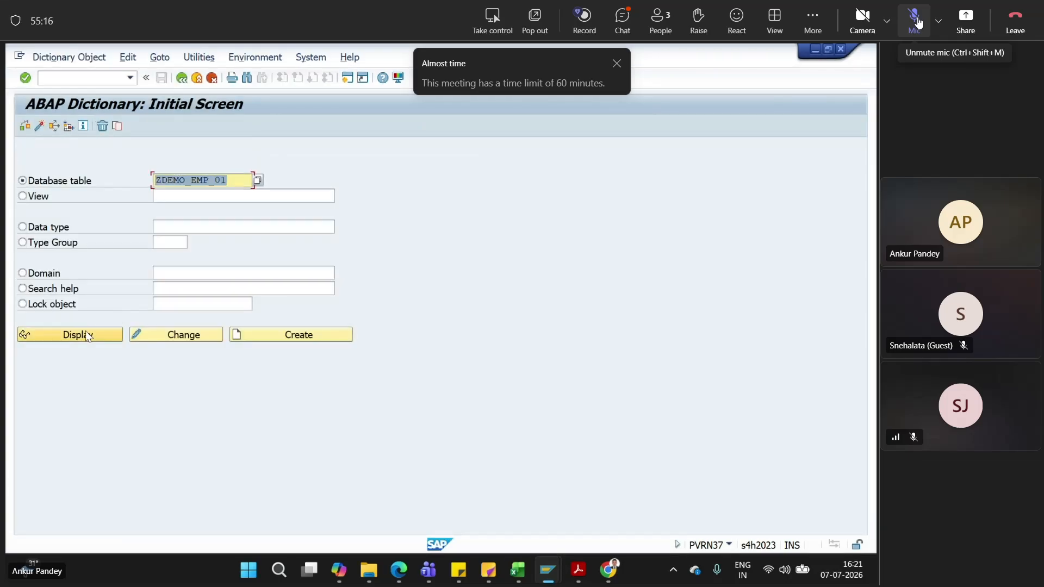
{"action": "left_click", "coordinate": [155, 58]}
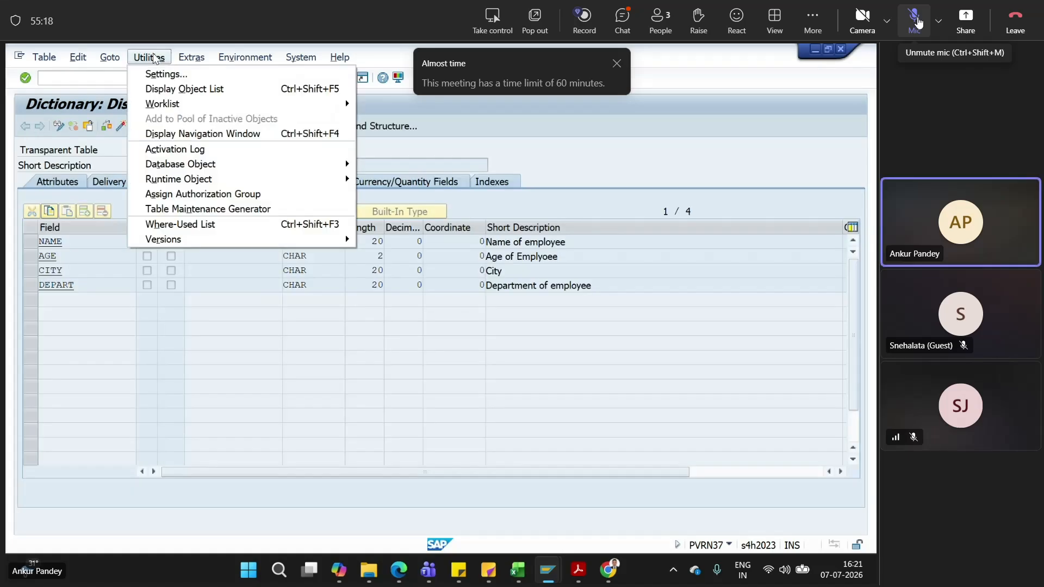
{"action": "mouse_move", "coordinate": [227, 177]}
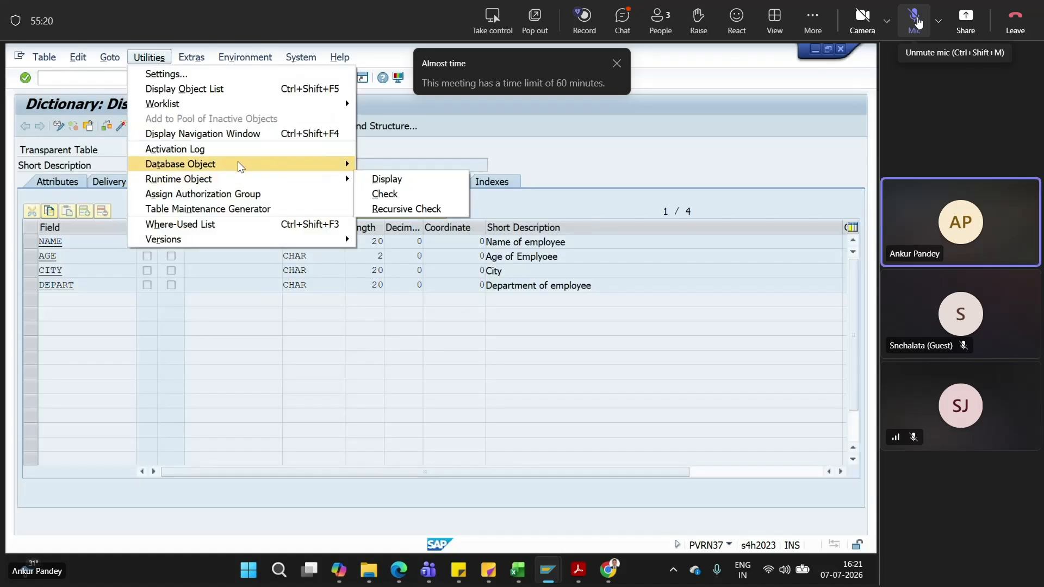
{"action": "mouse_move", "coordinate": [197, 58]}
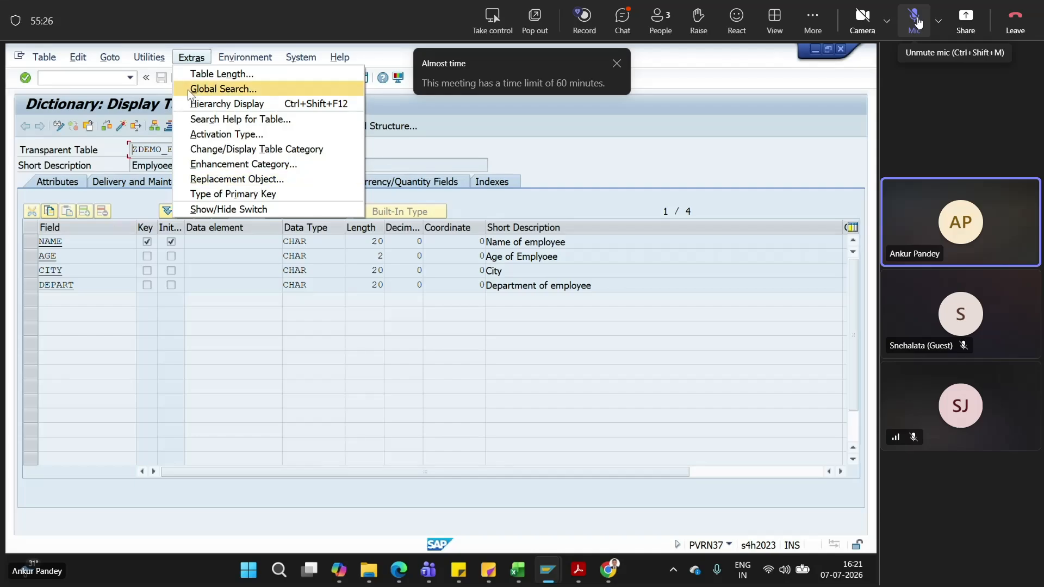
{"action": "mouse_move", "coordinate": [146, 63]}
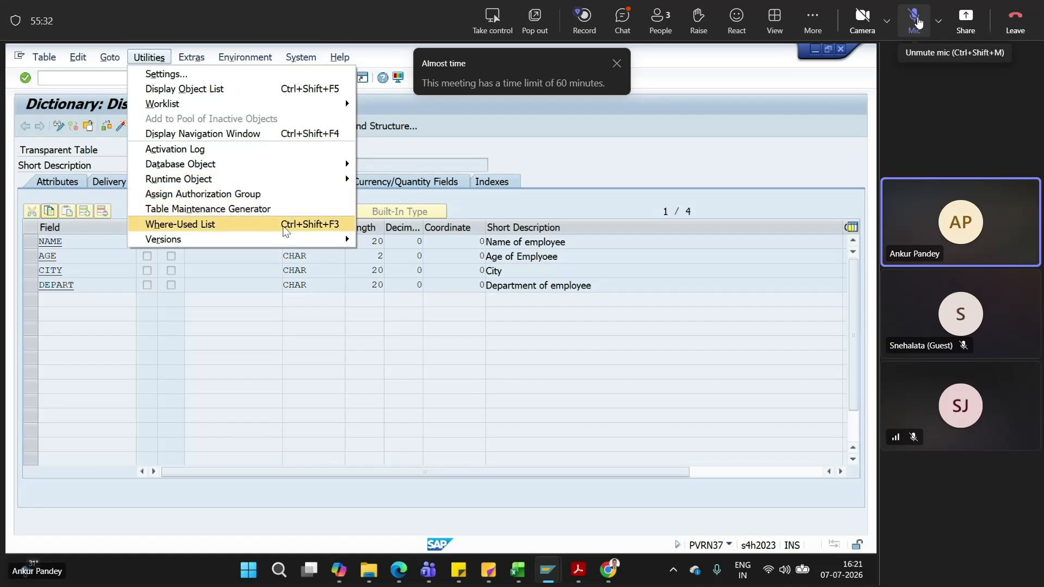
{"action": "left_click", "coordinate": [243, 354]}
Switch to General Table Display, restart the SE16N transaction and try to load table ZDEMO_EMP_01
{"action": "mouse_move", "coordinate": [548, 572]}
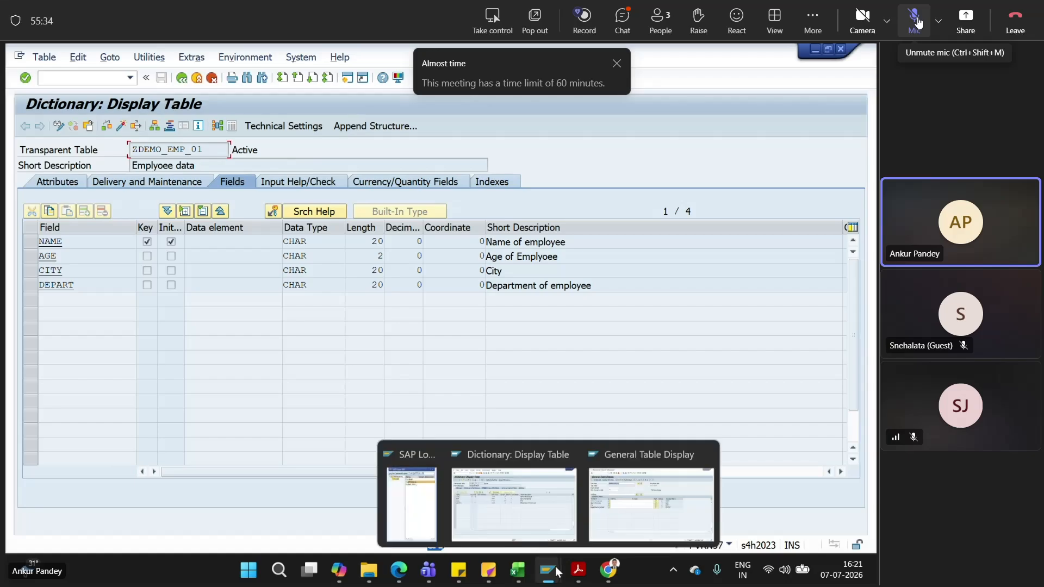
{"action": "left_click", "coordinate": [640, 511]}
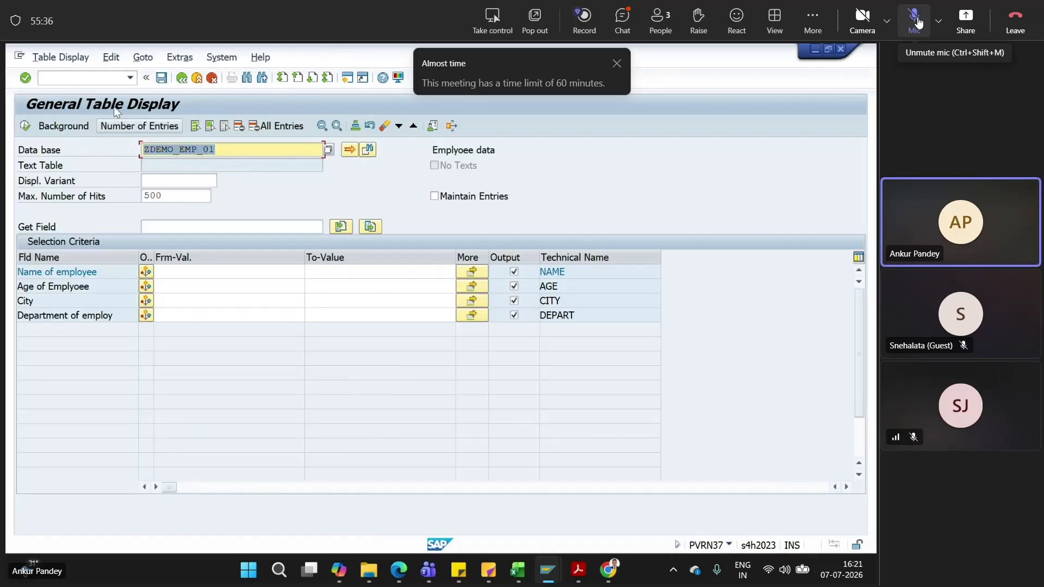
{"action": "left_click", "coordinate": [93, 77]}
{"action": "type", "text": "/"}
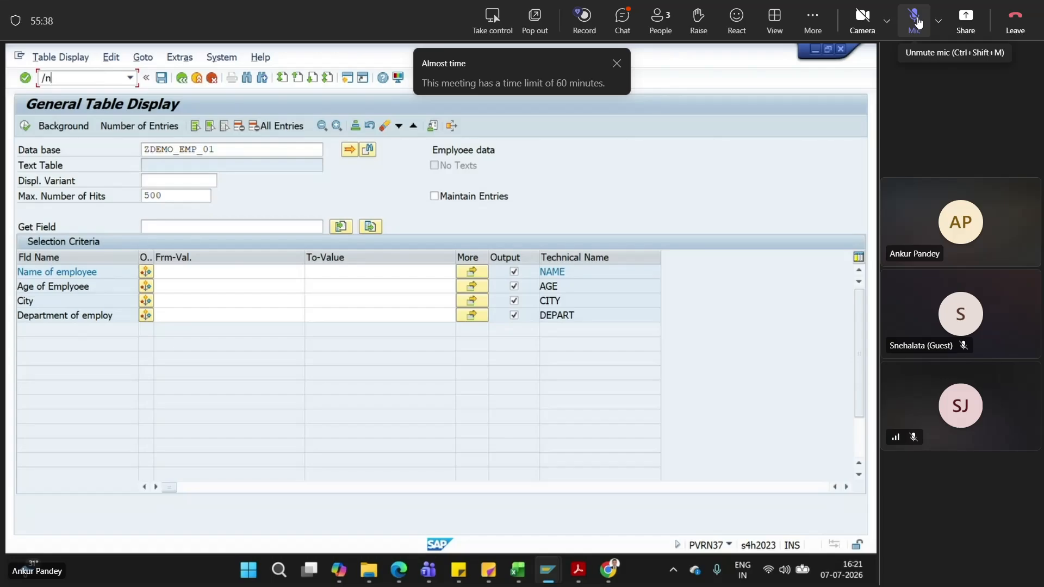
{"action": "type", "text": "nse16"}
{"action": "key", "text": "Return"}
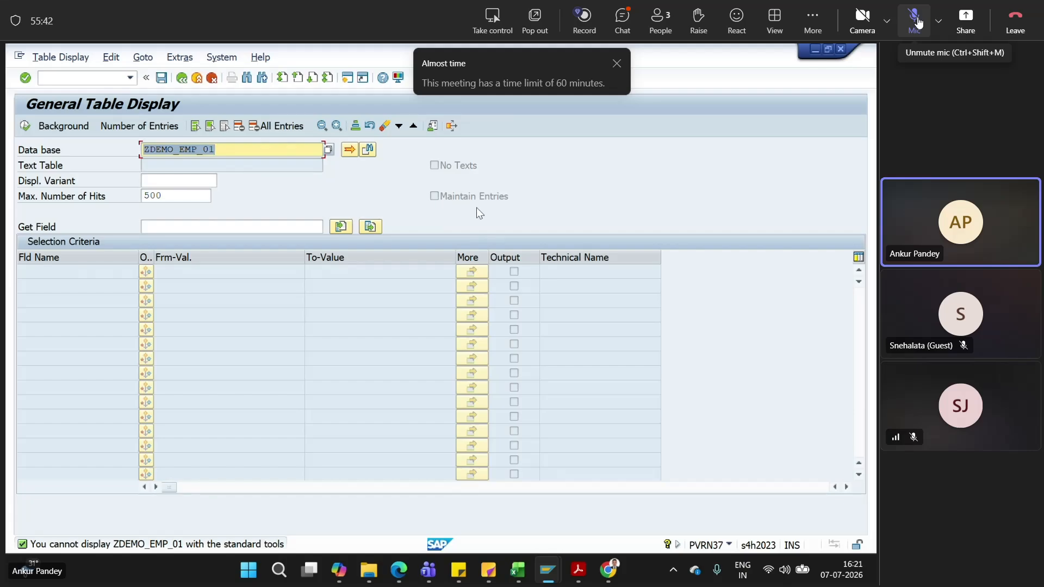
{"action": "key", "text": "Return"}
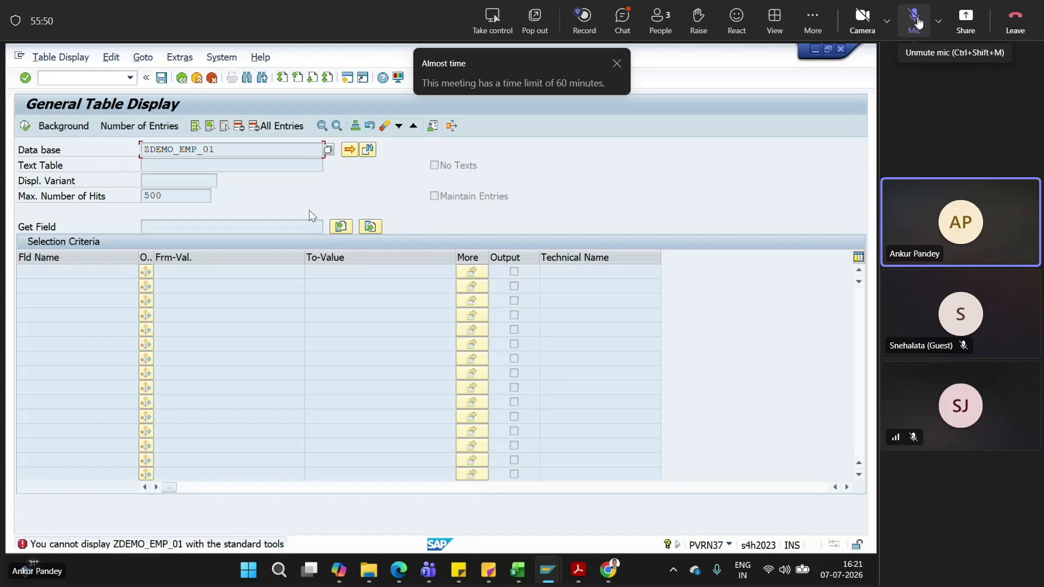
{"action": "left_click", "coordinate": [918, 22]}
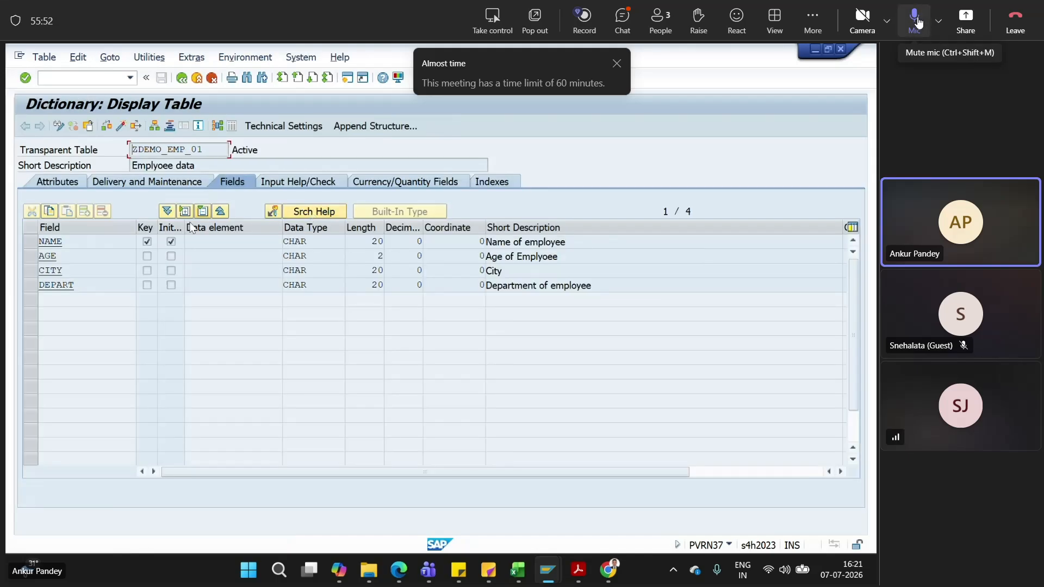
{"action": "left_click", "coordinate": [918, 22]}
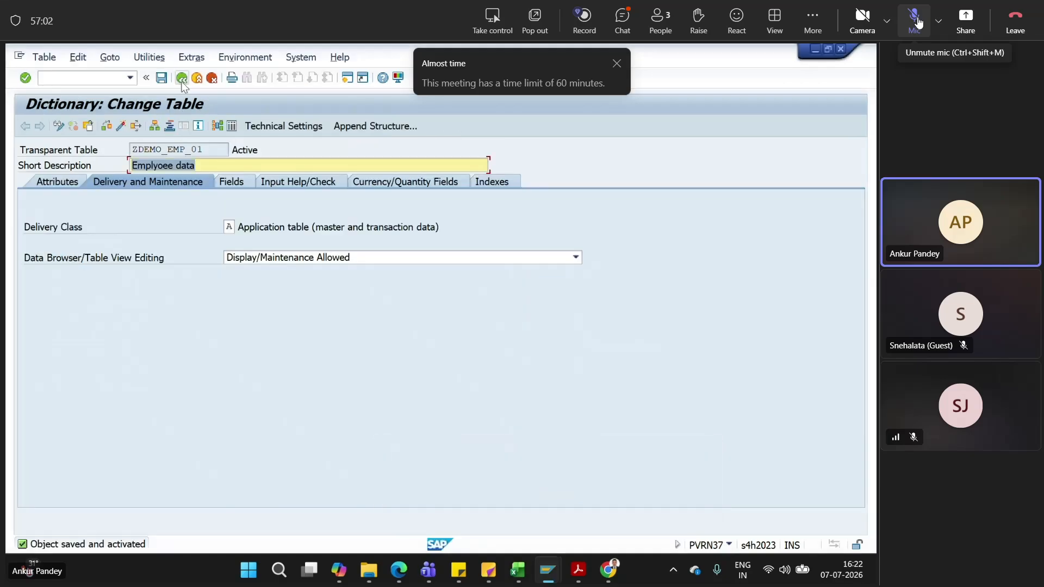
{"action": "left_click", "coordinate": [918, 22]}
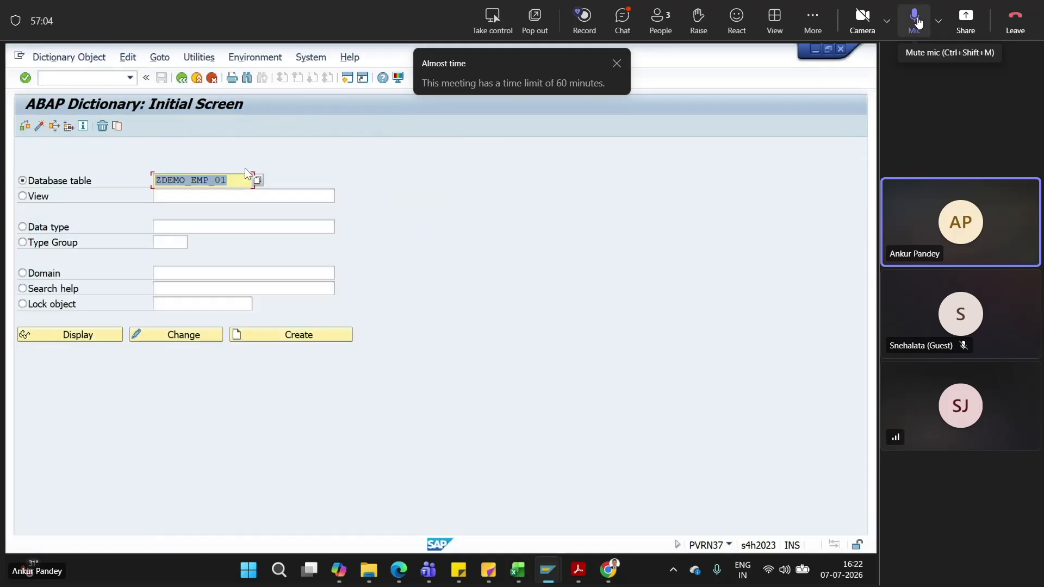
{"action": "left_click", "coordinate": [919, 22]}
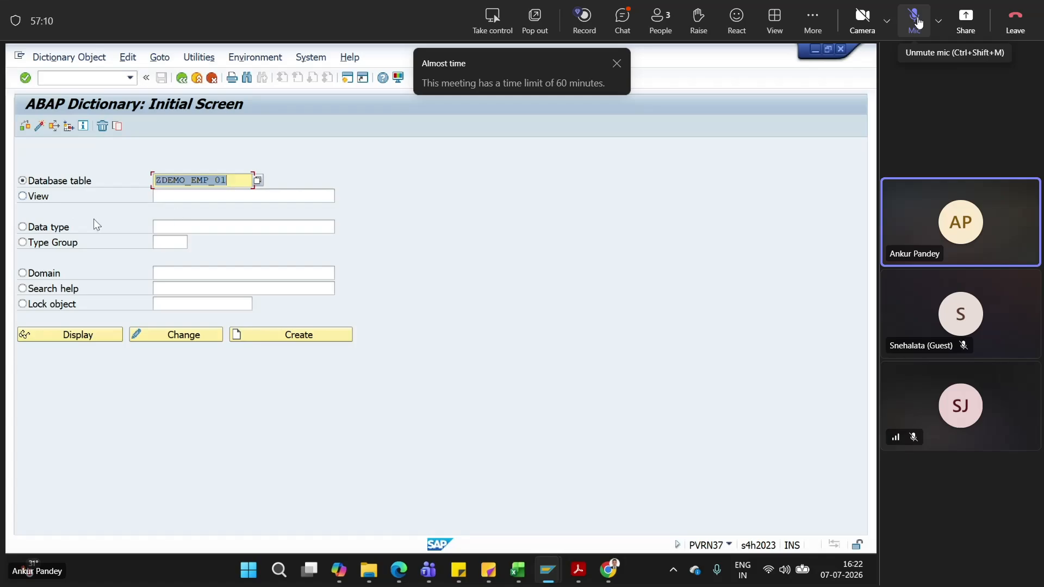
{"action": "left_click", "coordinate": [918, 22]}
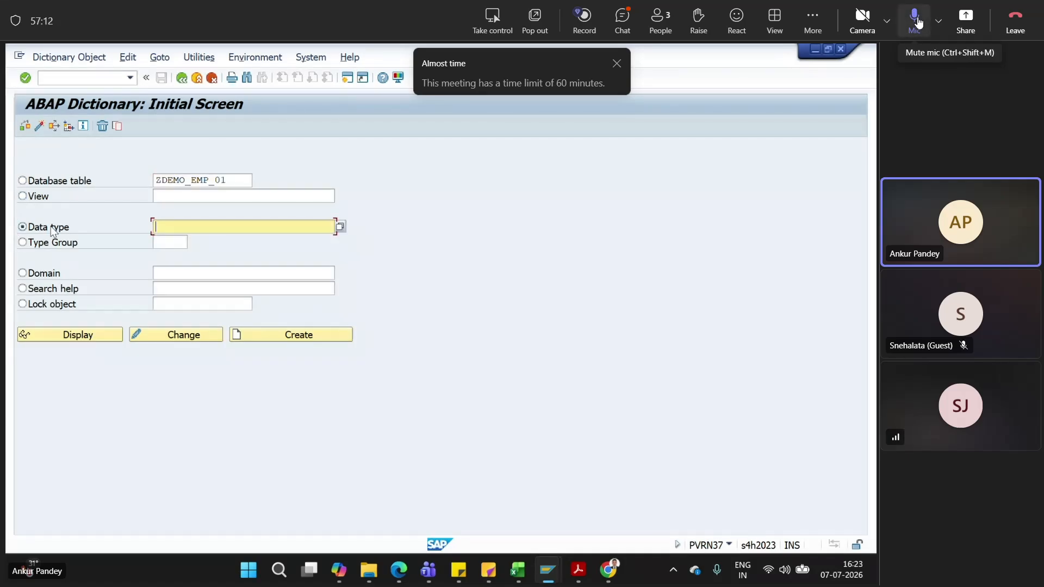
{"action": "left_click", "coordinate": [918, 22]}
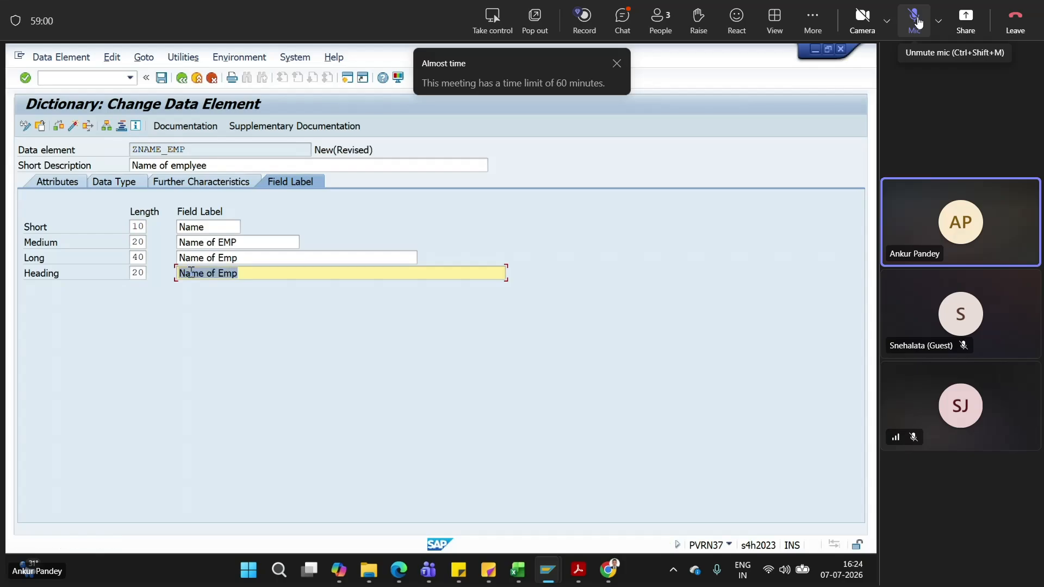
Save and activate data element ZNAME_EMP
{"action": "left_click", "coordinate": [162, 78]}
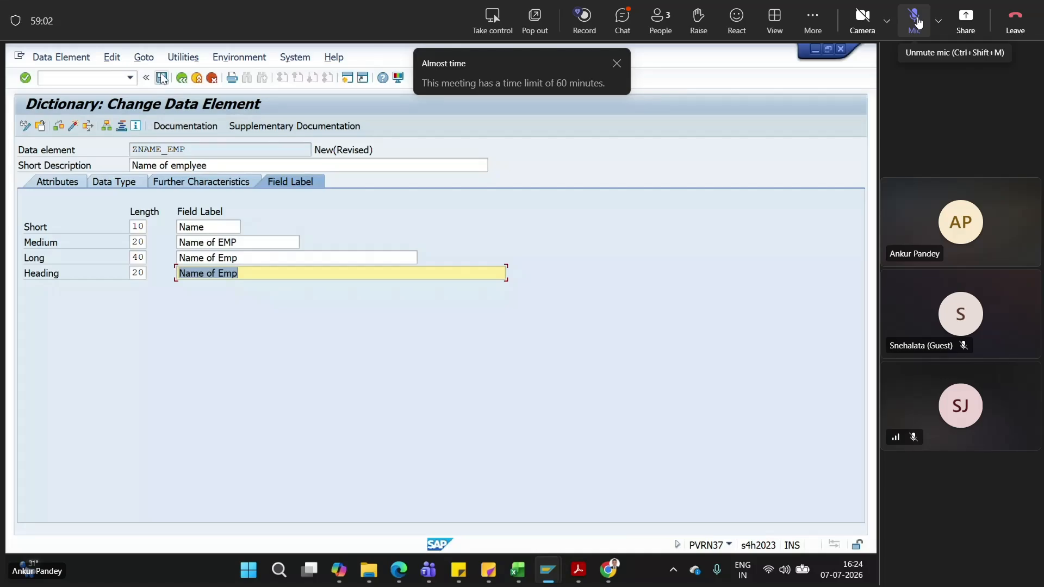
{"action": "left_click", "coordinate": [73, 126]}
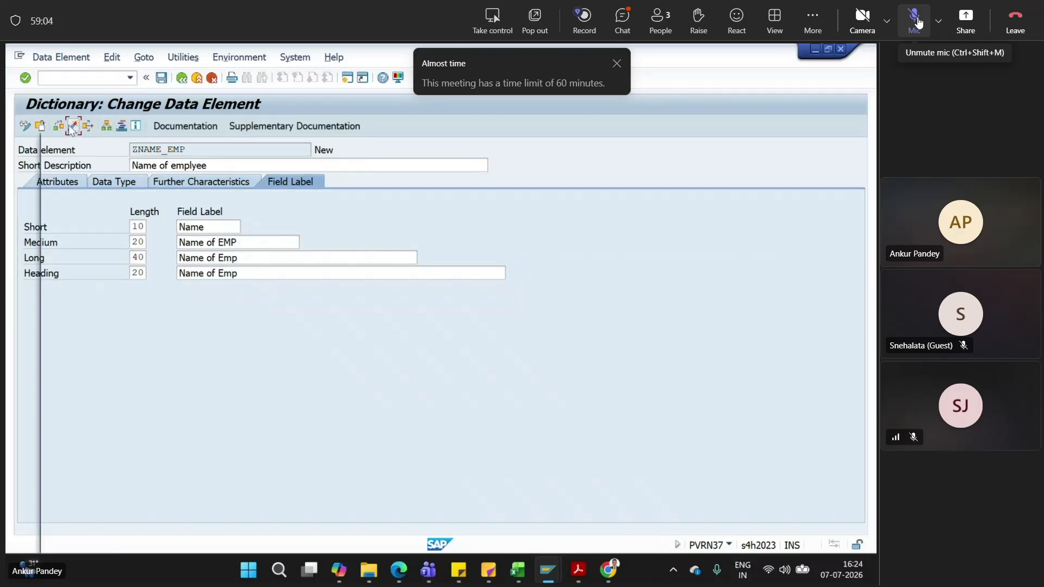
{"action": "key", "text": "Return"}
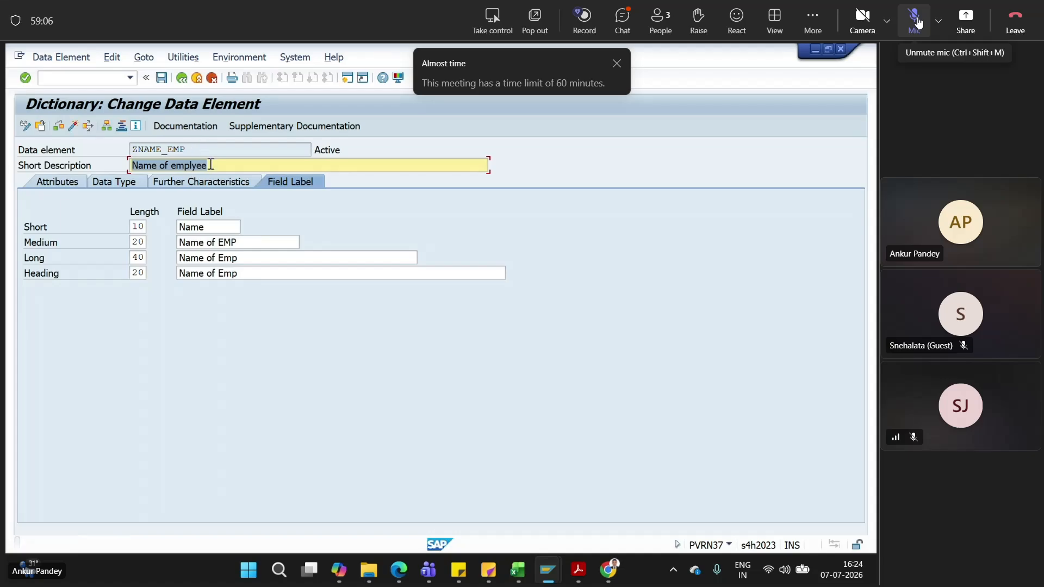
Show the data type definition of ZNAME_EMP, then save and try to activate the data element again
{"action": "left_click", "coordinate": [114, 181]}
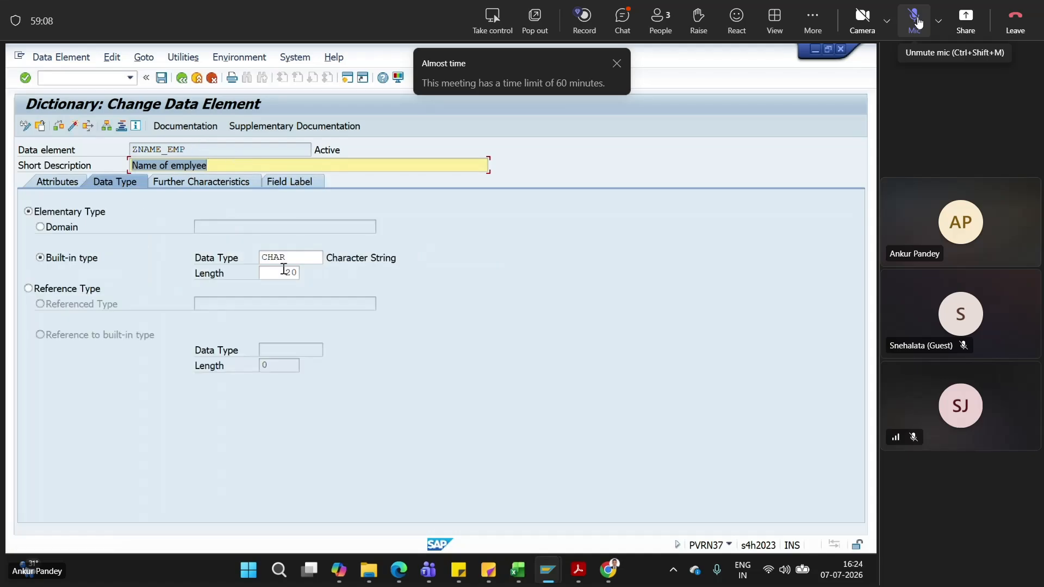
{"action": "left_click", "coordinate": [161, 78]}
{"action": "left_click", "coordinate": [72, 125]}
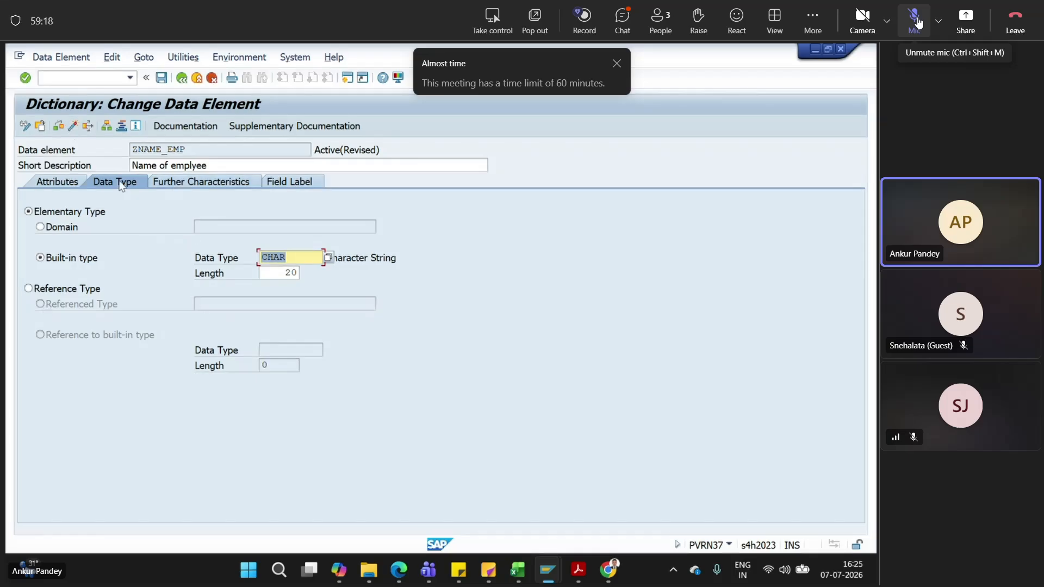
In the further characteristics of ZNAME_EMP, list the available search helps without filters and close the list without choosing one
{"action": "left_click", "coordinate": [181, 181]}
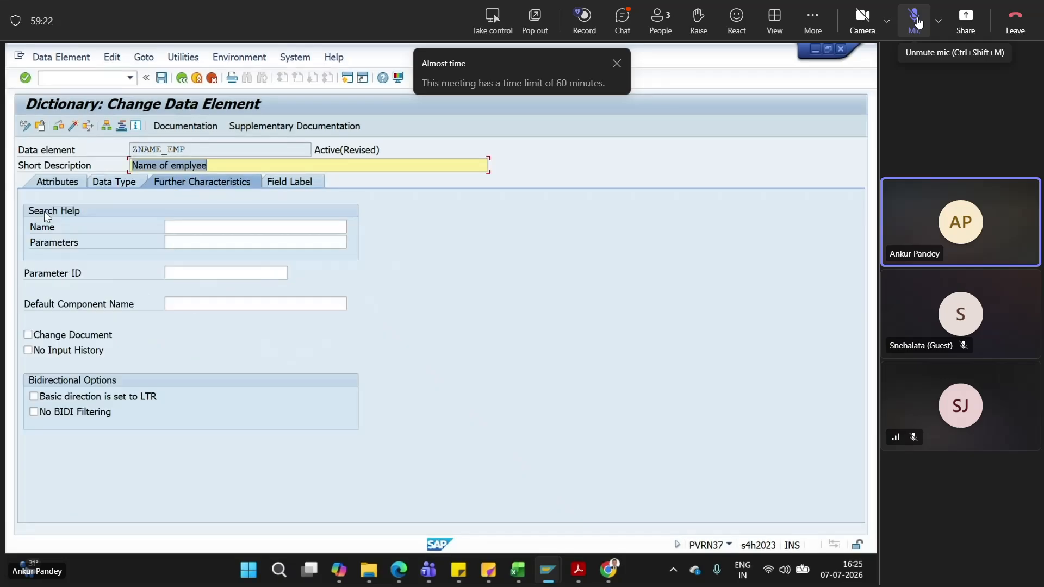
{"action": "left_click", "coordinate": [197, 228]}
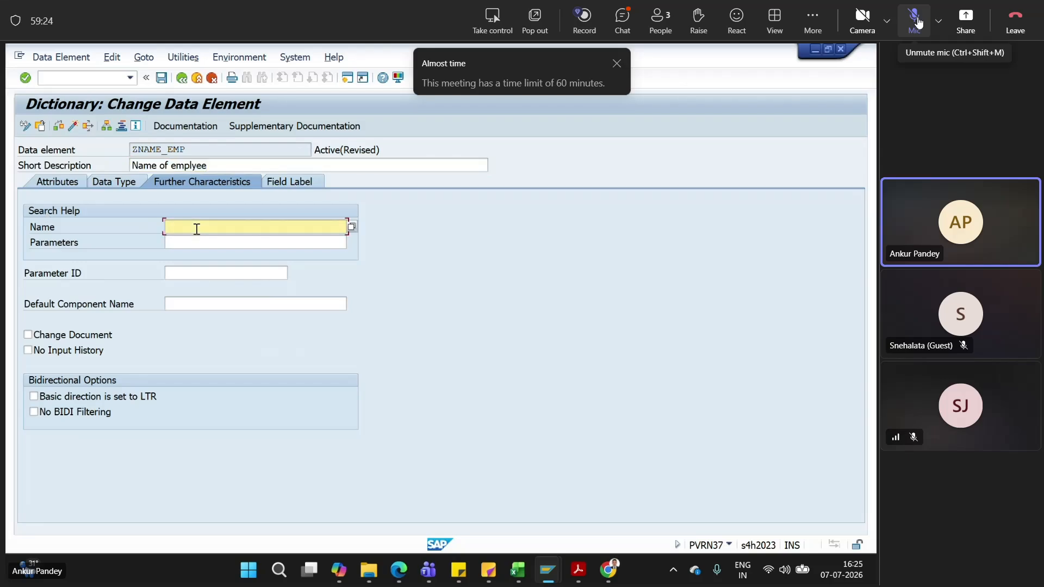
{"action": "left_click", "coordinate": [352, 227]}
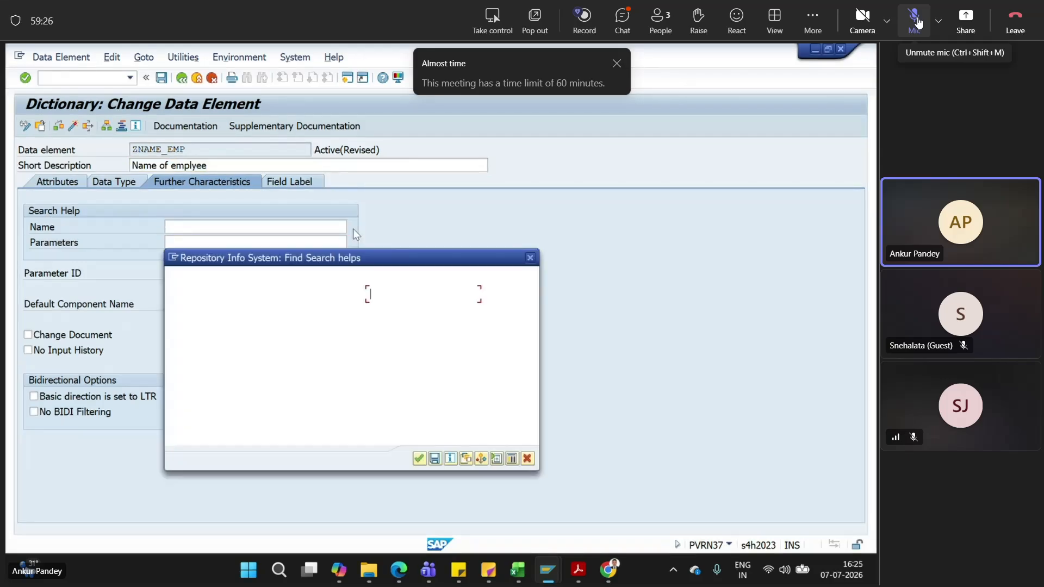
{"action": "left_click", "coordinate": [420, 459]}
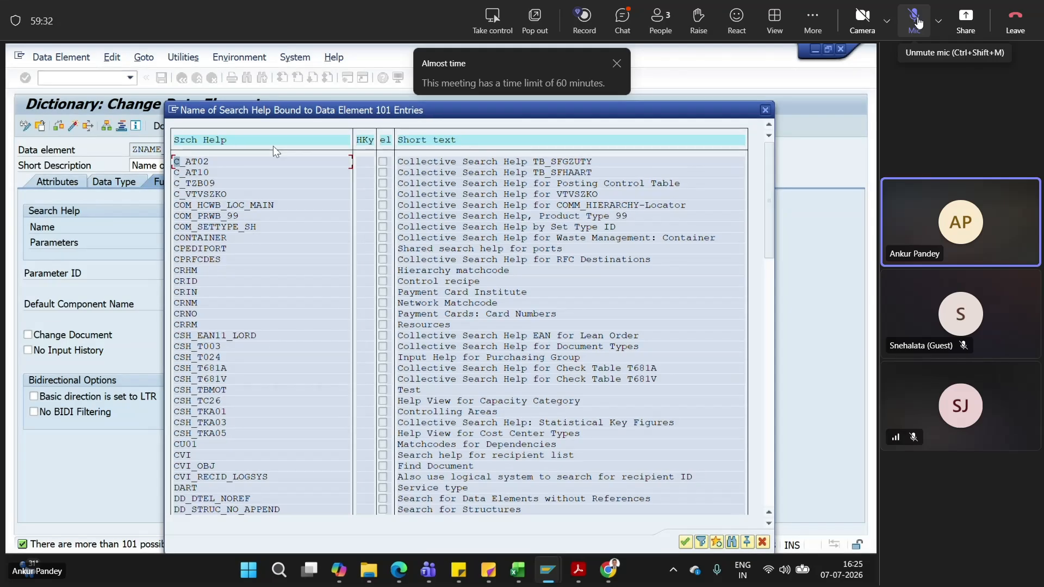
{"action": "left_click", "coordinate": [764, 111]}
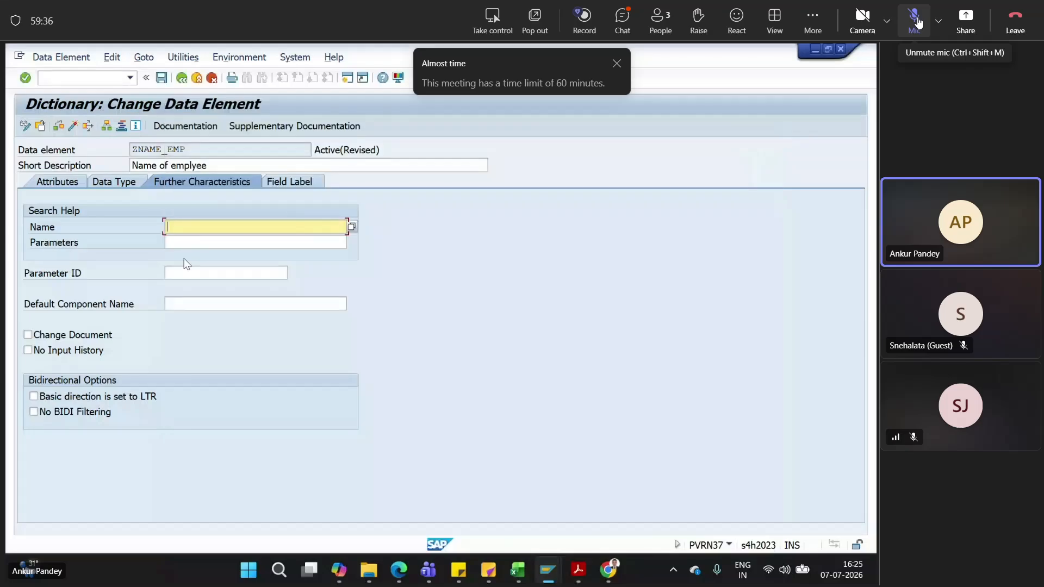
List the available SPA/GPA parameters for the Parameter ID without filters and close the list without choosing one
{"action": "left_click", "coordinate": [204, 245]}
{"action": "left_click", "coordinate": [193, 278]}
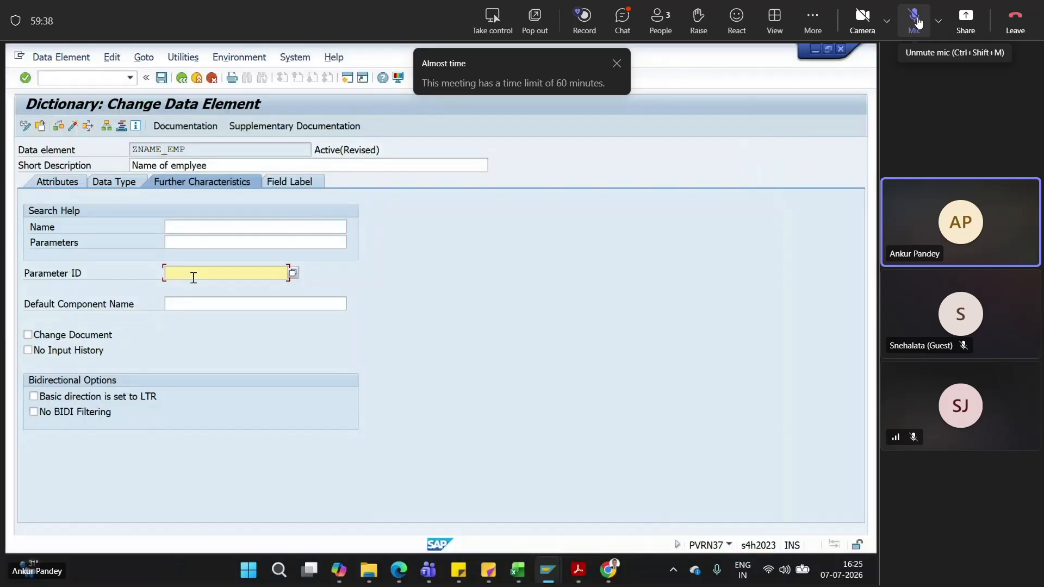
{"action": "left_click", "coordinate": [293, 274]}
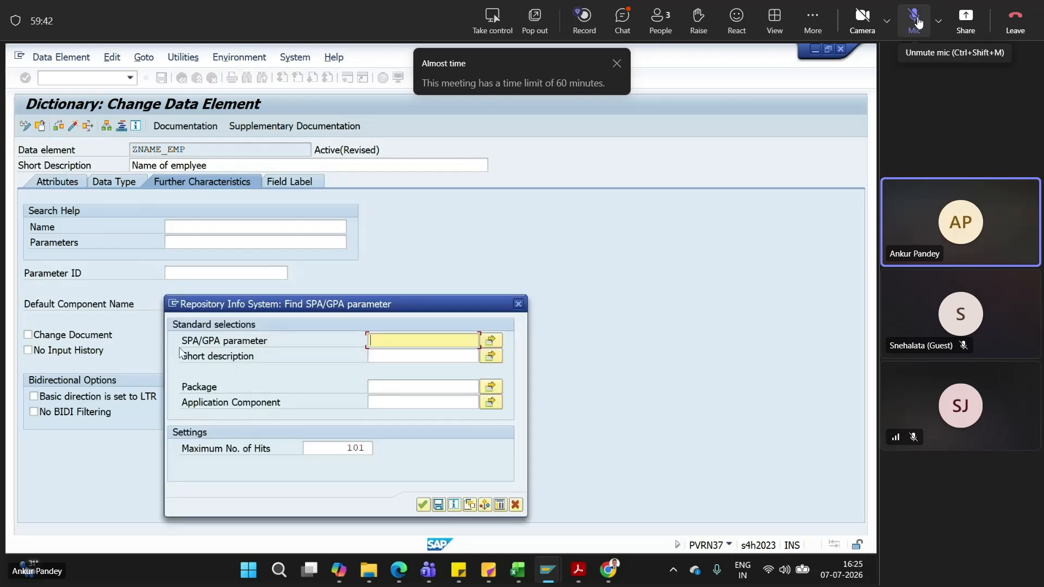
{"action": "left_click", "coordinate": [424, 505]}
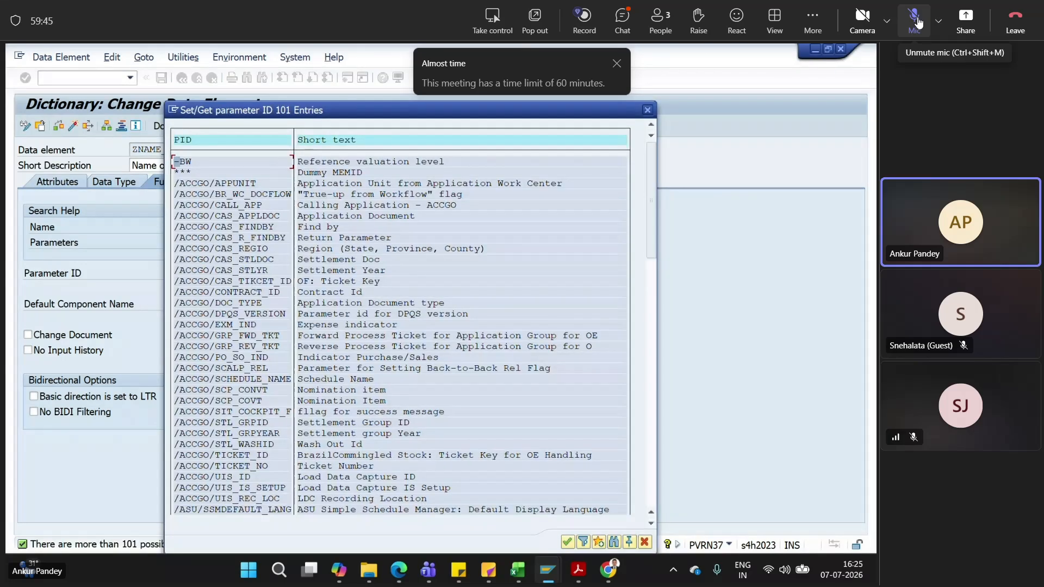
{"action": "left_click", "coordinate": [647, 110]}
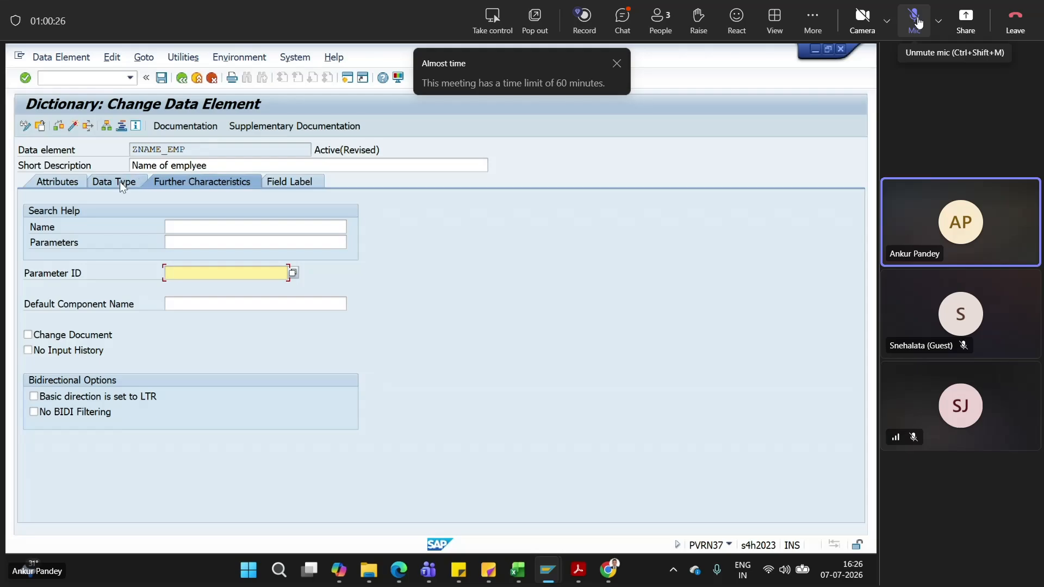
Show the field labels of data element ZNAME_EMP and place the cursor in the long label
{"action": "left_click", "coordinate": [295, 180]}
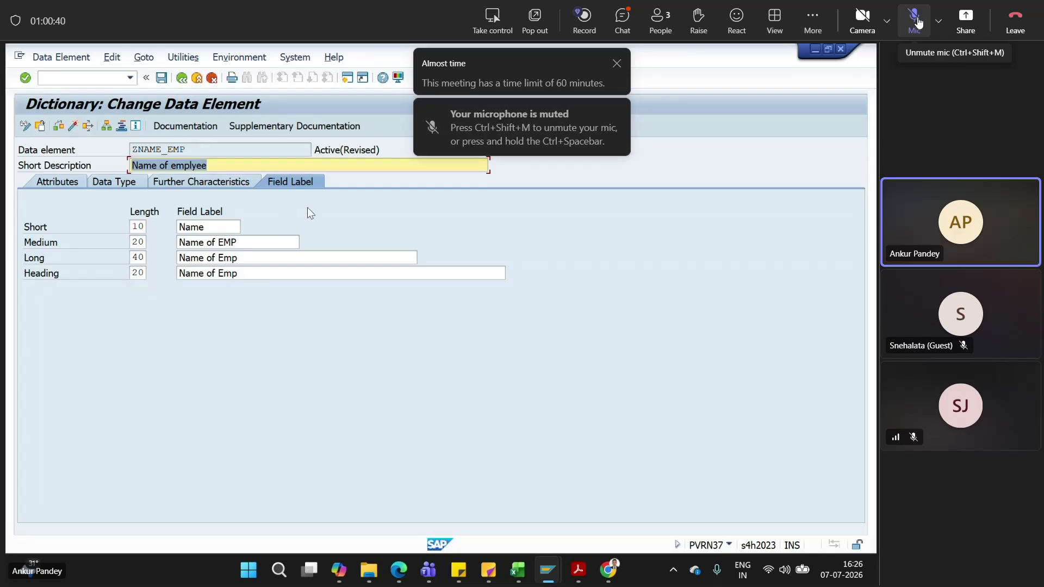
{"action": "left_click", "coordinate": [918, 22]}
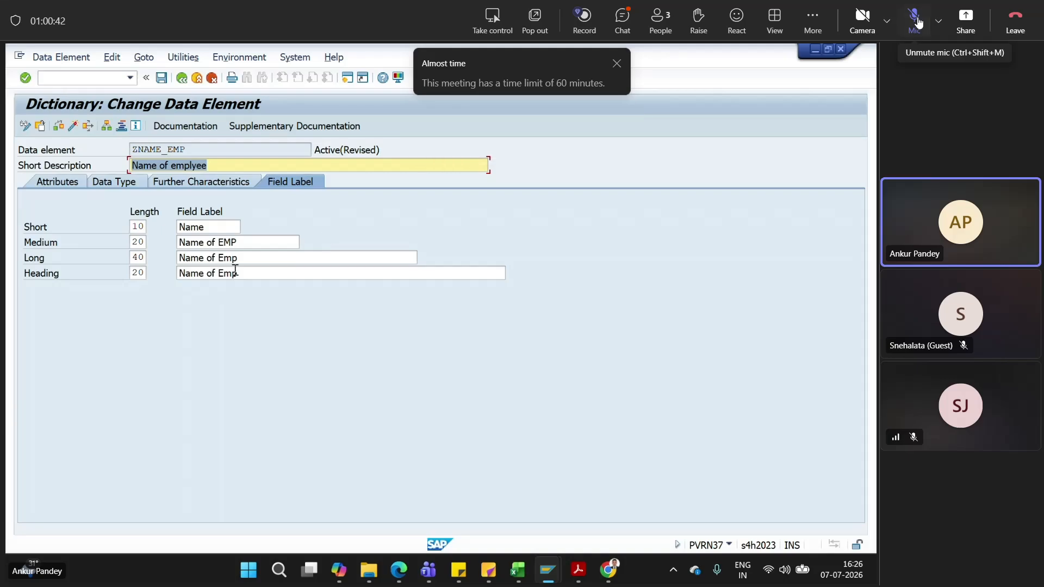
{"action": "left_click", "coordinate": [918, 22]}
{"action": "left_click", "coordinate": [247, 259]}
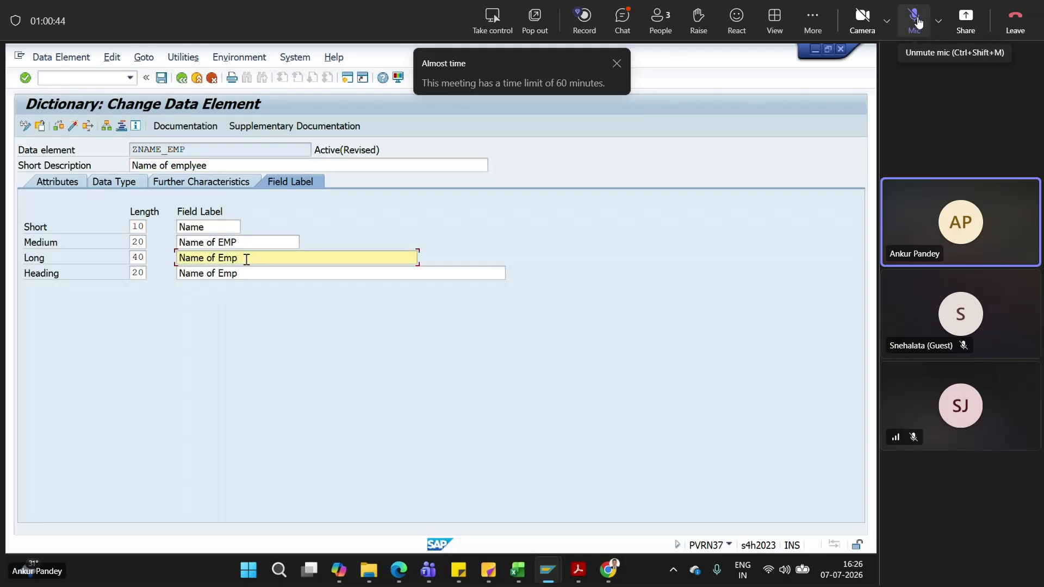
{"action": "left_click", "coordinate": [918, 22]}
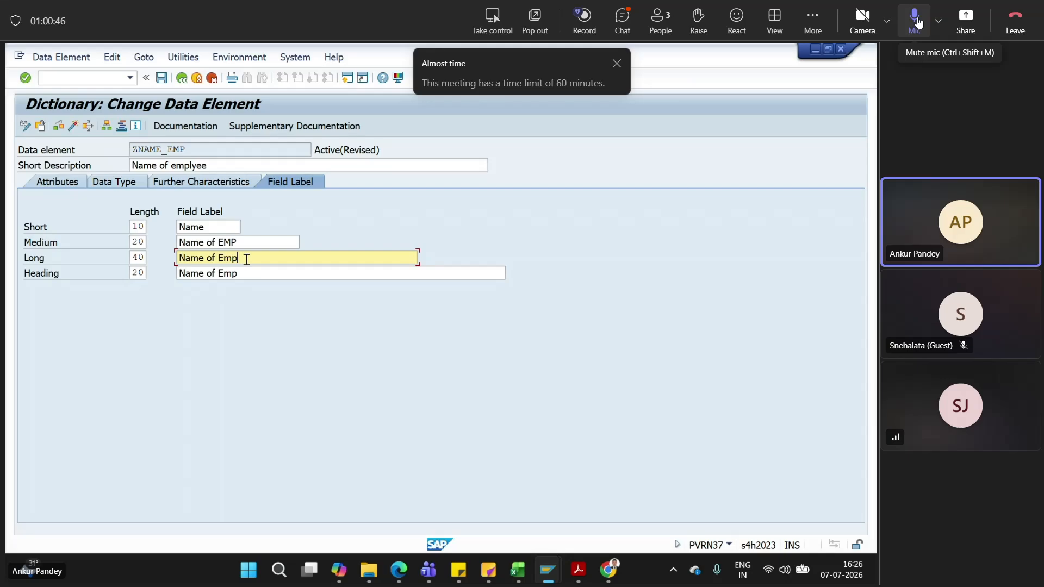
Complete the long label and the heading of data element ZNAME_EMP so both read "Name of Empolyee"
{"action": "type", "text": "olyee"}
{"action": "left_click", "coordinate": [245, 271]}
{"action": "type", "text": "o"}
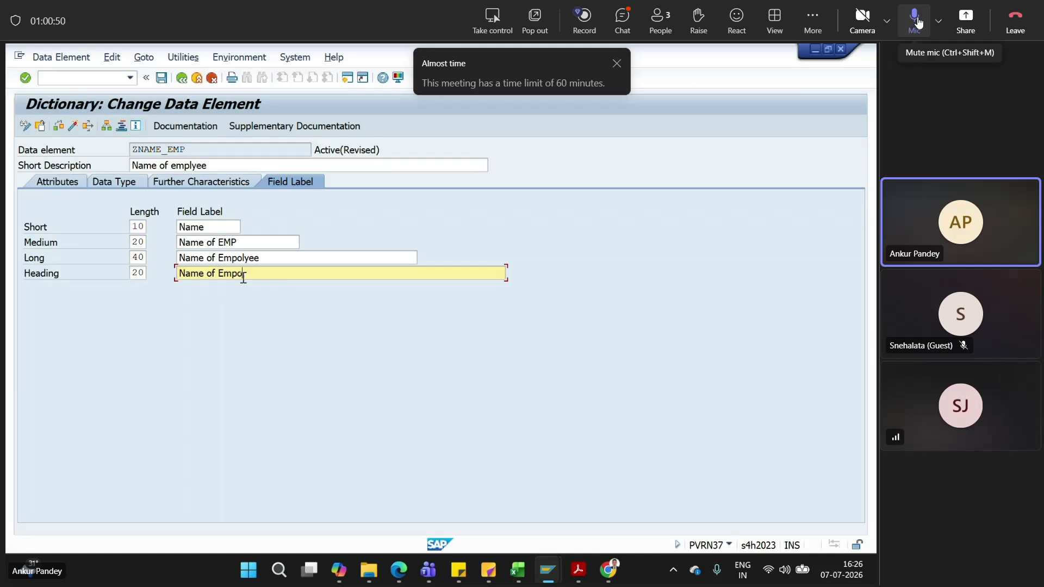
{"action": "type", "text": "le"}
{"action": "key", "text": "BackSpace"}
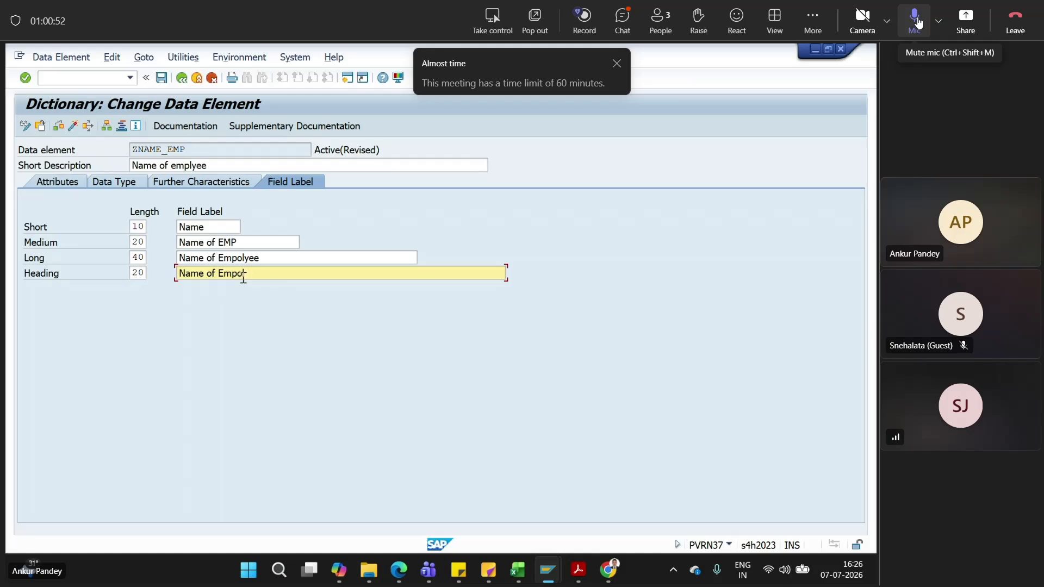
{"action": "type", "text": "yee"}
{"action": "left_click", "coordinate": [919, 22]}
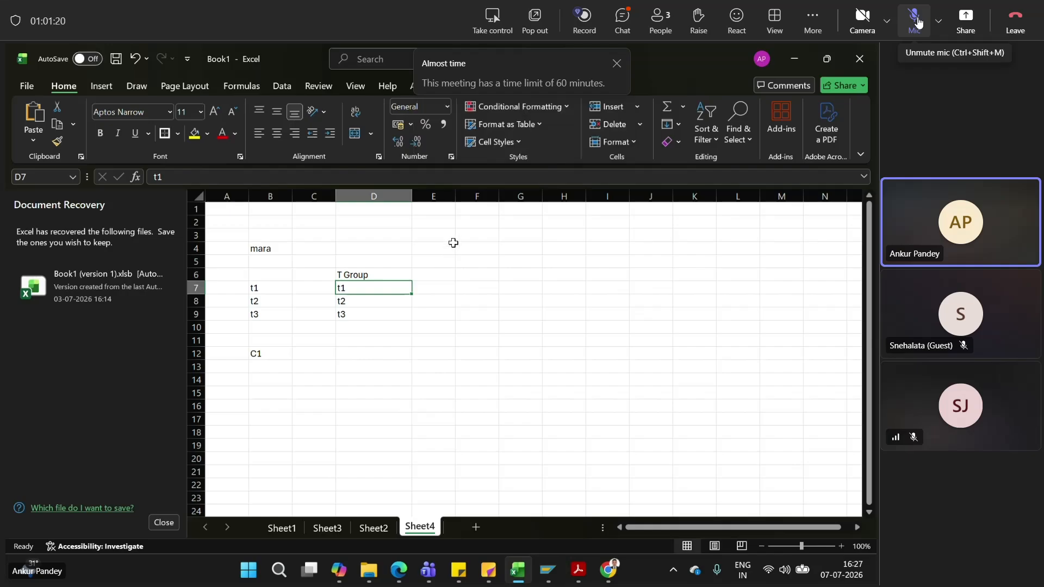
{"action": "left_click", "coordinate": [917, 21]}
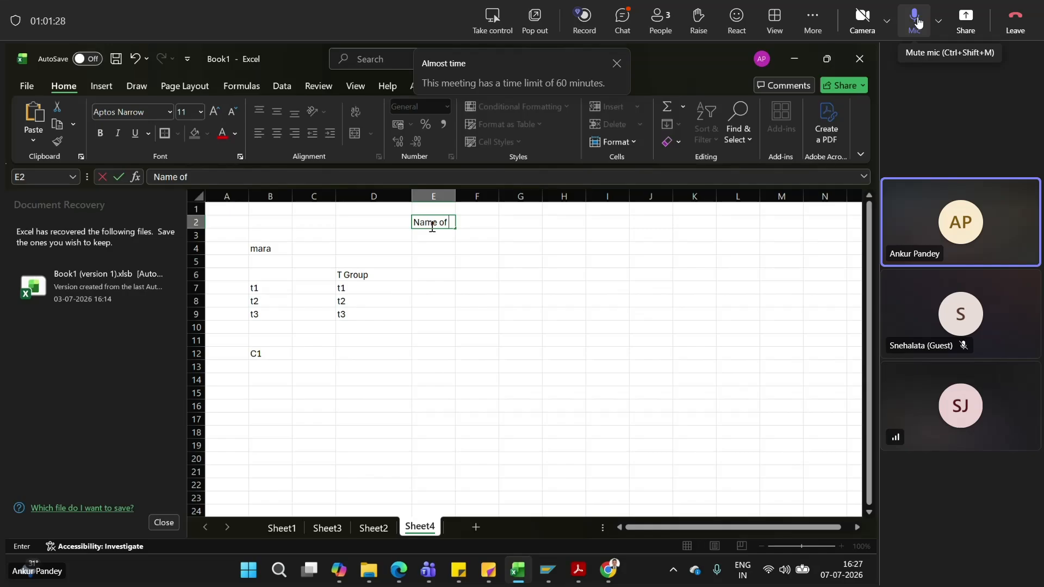
{"action": "left_click", "coordinate": [918, 21]}
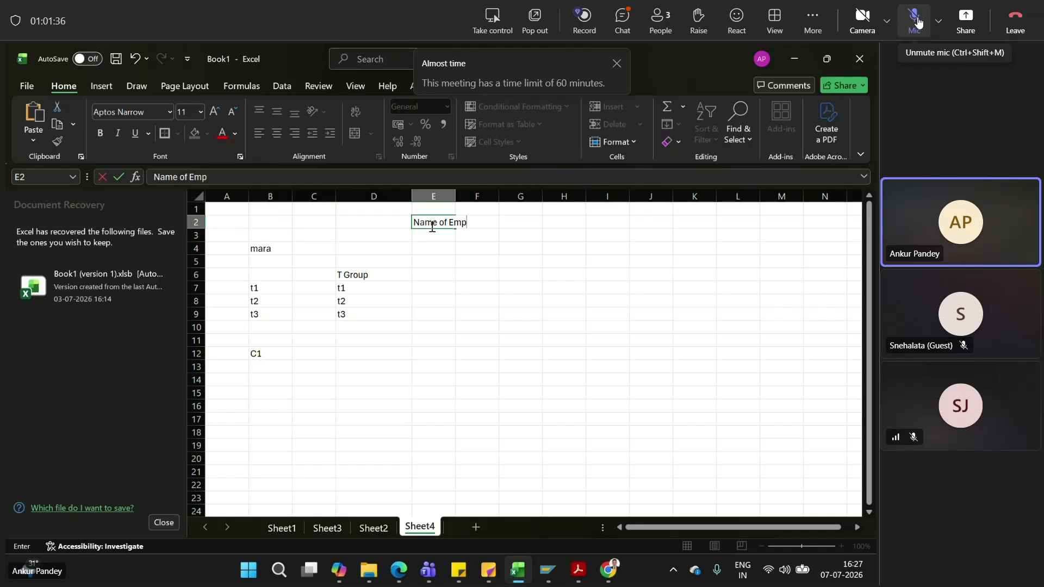
{"action": "left_click", "coordinate": [918, 22]}
{"action": "left_click", "coordinate": [918, 22]}
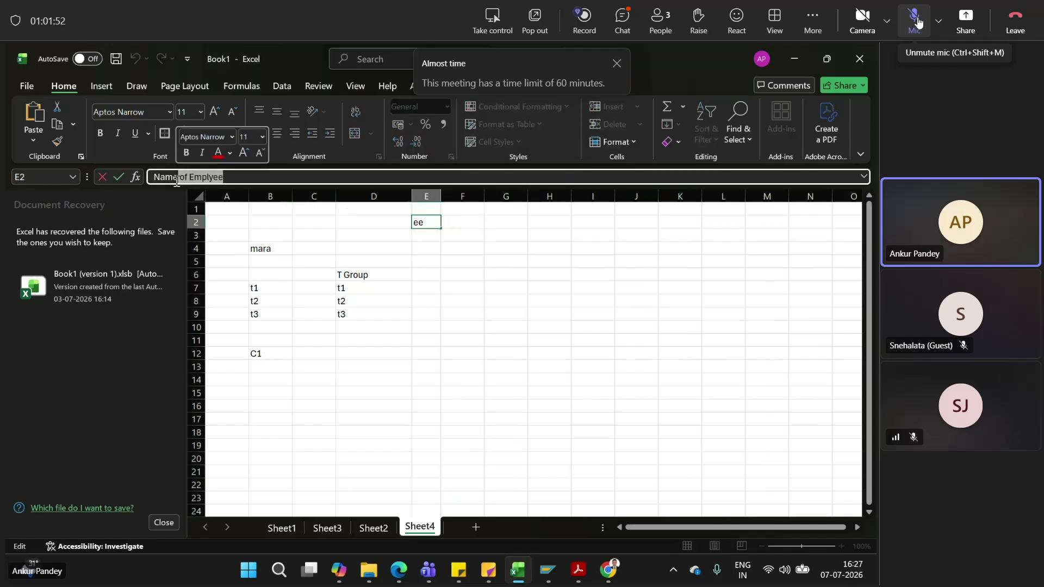
{"action": "left_click", "coordinate": [918, 21]}
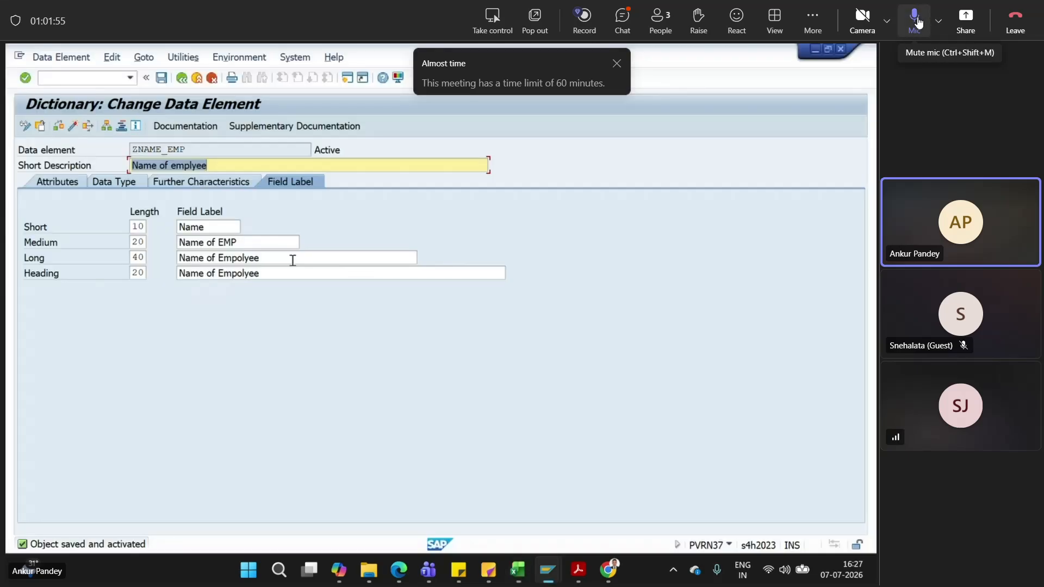
{"action": "left_click", "coordinate": [917, 22]}
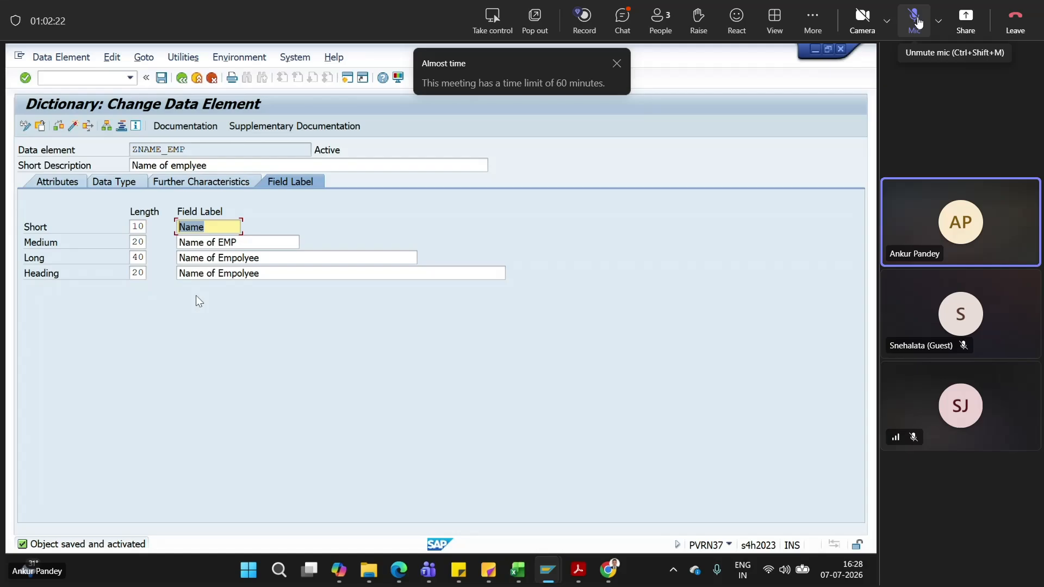
{"action": "left_click", "coordinate": [918, 22]}
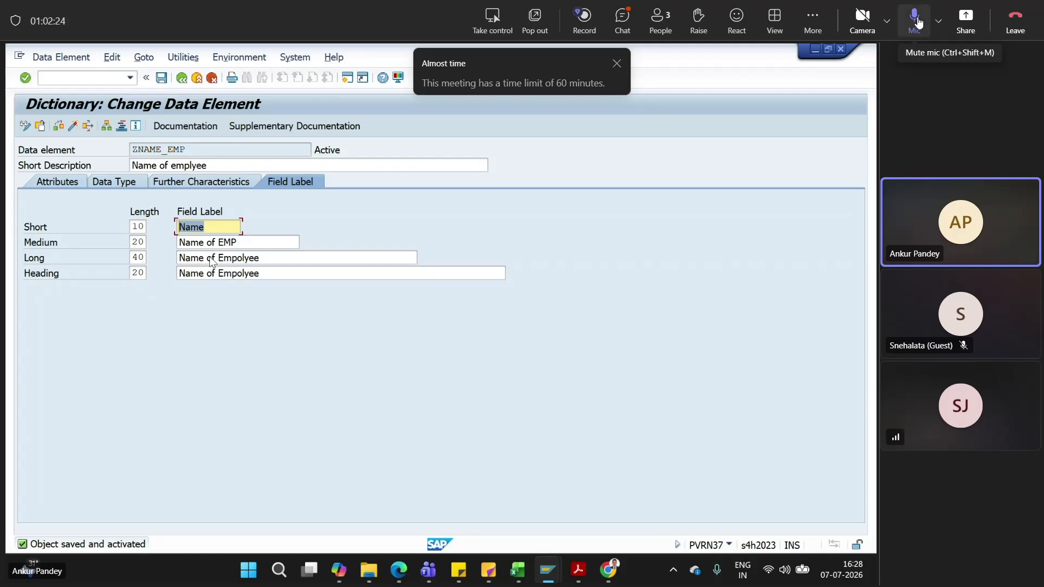
{"action": "left_click", "coordinate": [918, 22]}
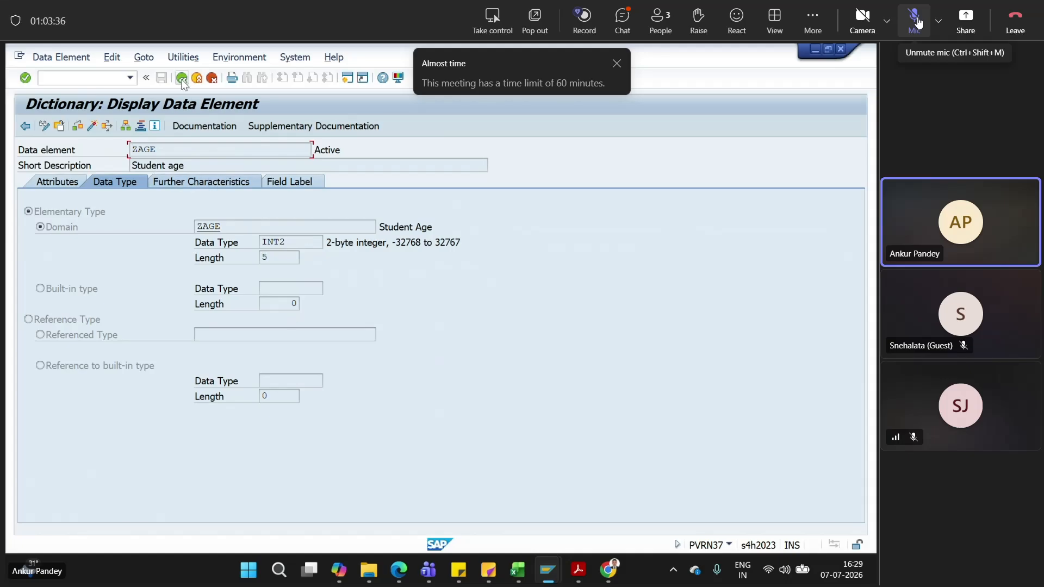
{"action": "left_click", "coordinate": [918, 21]}
{"action": "left_click", "coordinate": [918, 21]}
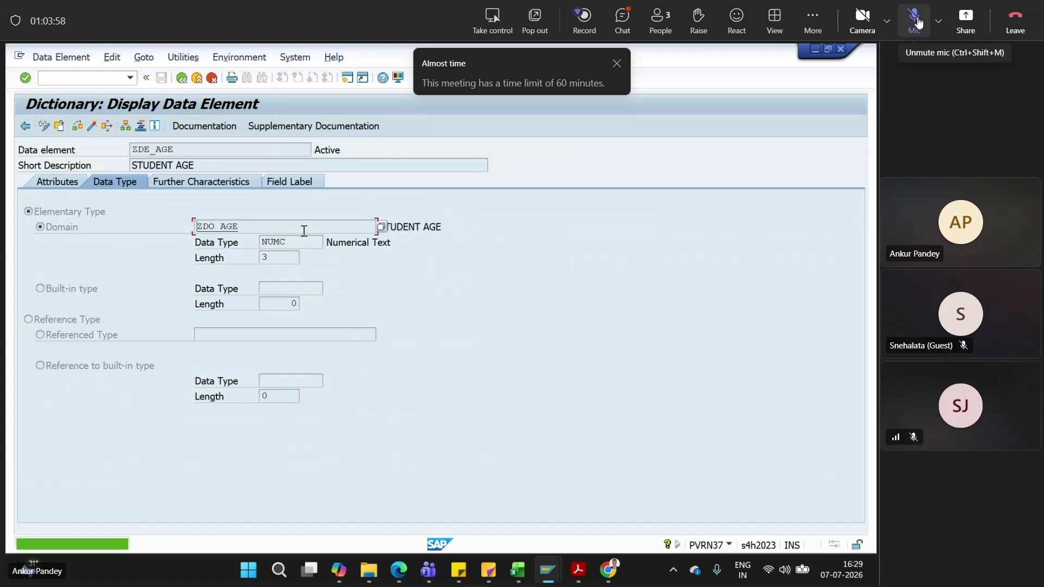
{"action": "left_click", "coordinate": [918, 22]}
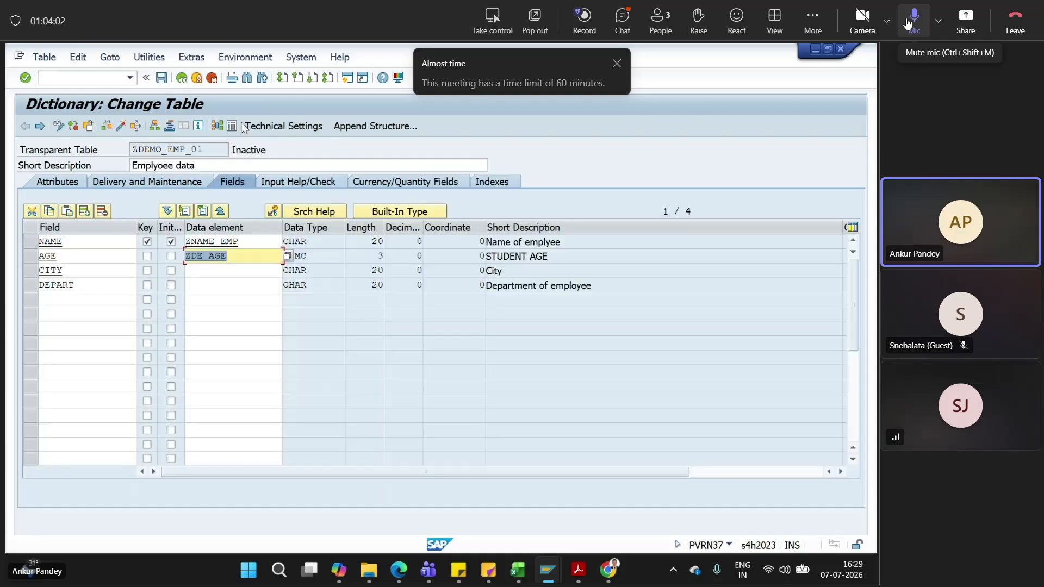
{"action": "left_click", "coordinate": [907, 23]}
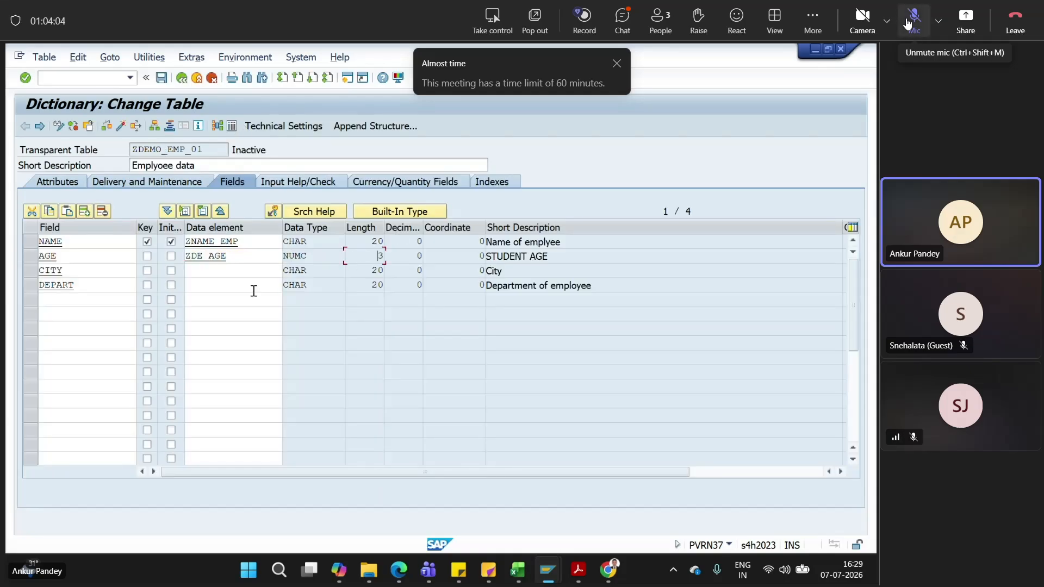
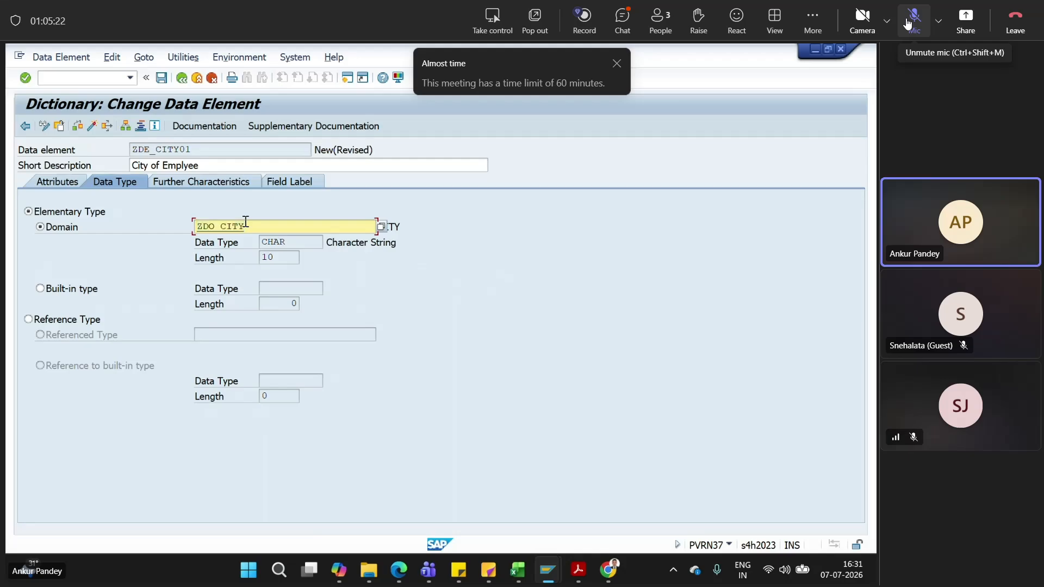
{"action": "left_click", "coordinate": [908, 24]}
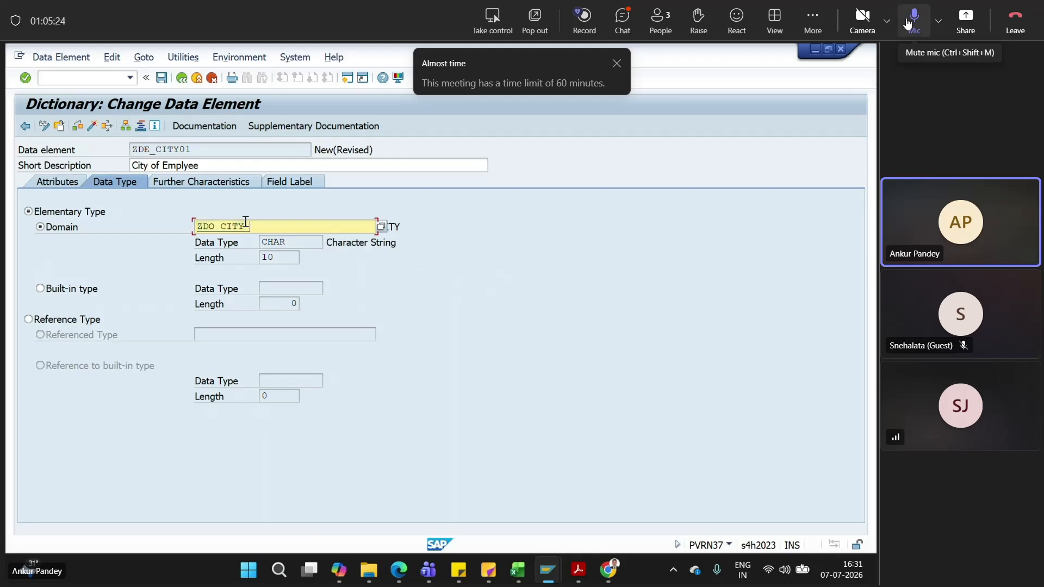
{"action": "left_click", "coordinate": [907, 22]}
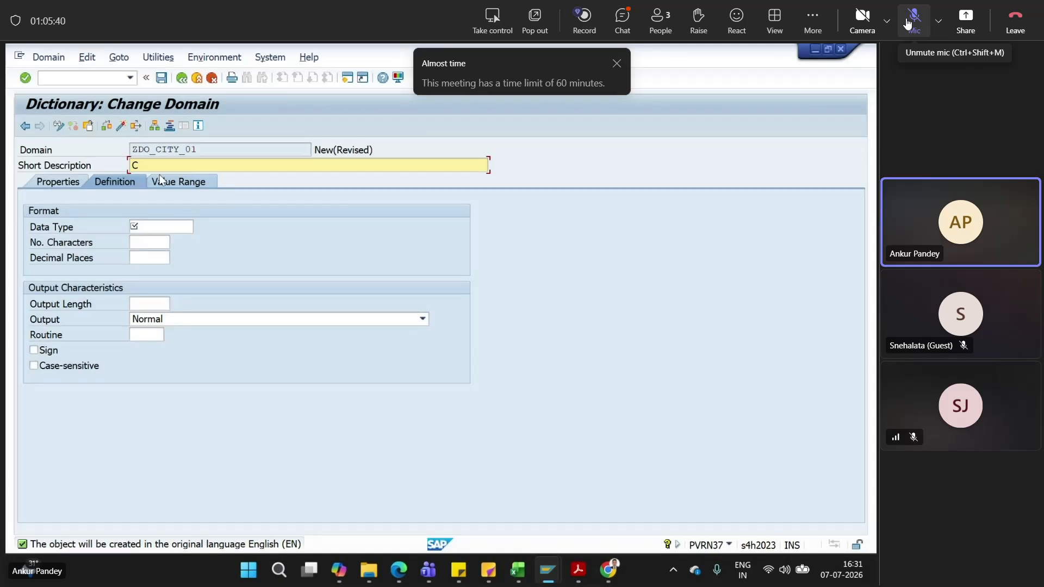
Describe domain ZDO_CITY_01 as "City of Emplyee" and define it as case-sensitive CHAR with 10 characters
{"action": "type", "text": "ity o"}
{"action": "type", "text": "f Emplyee"}
{"action": "left_click", "coordinate": [155, 229]}
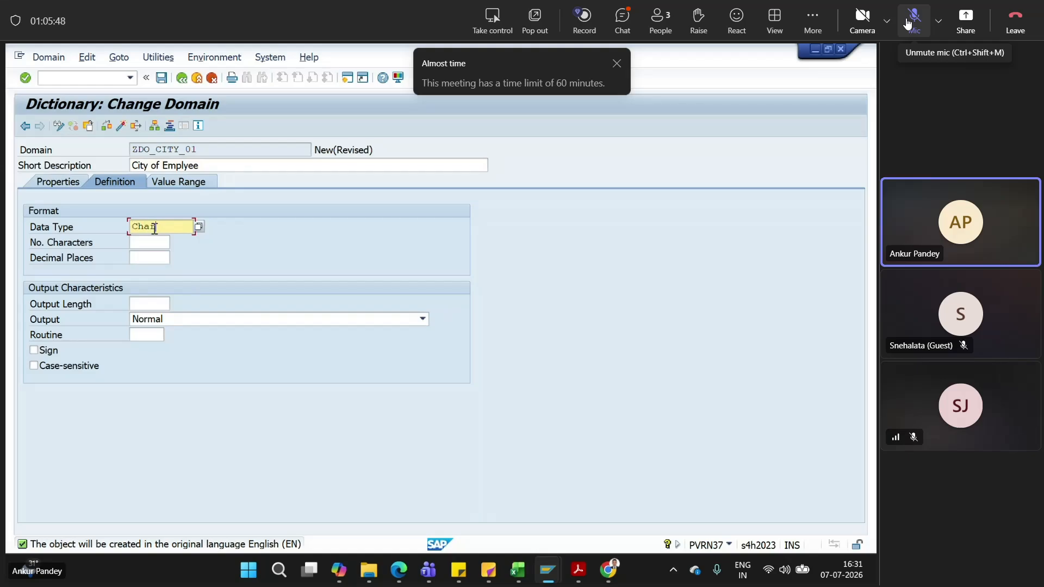
{"action": "left_click", "coordinate": [144, 241]}
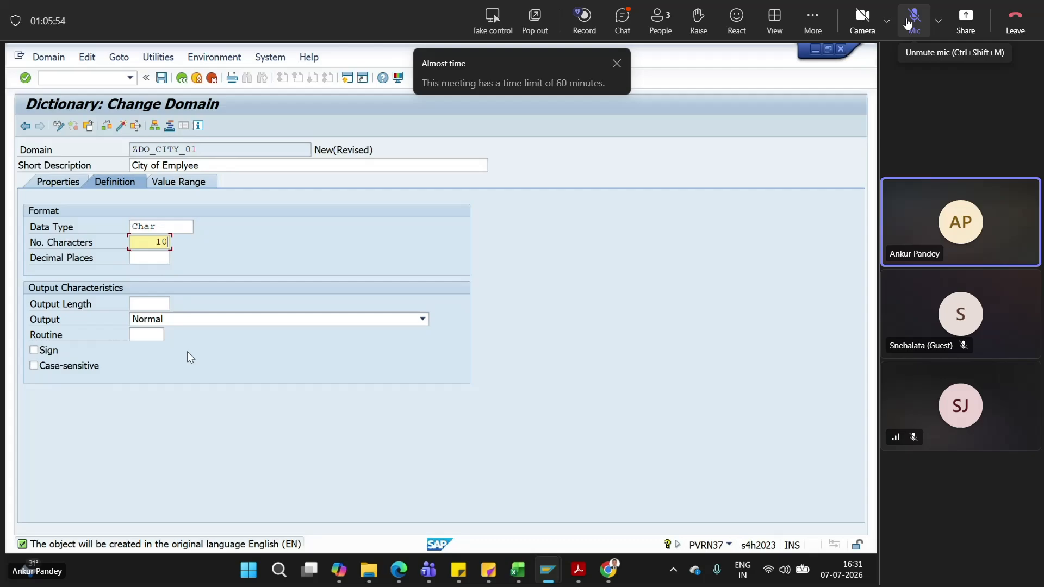
{"action": "key", "text": "Return"}
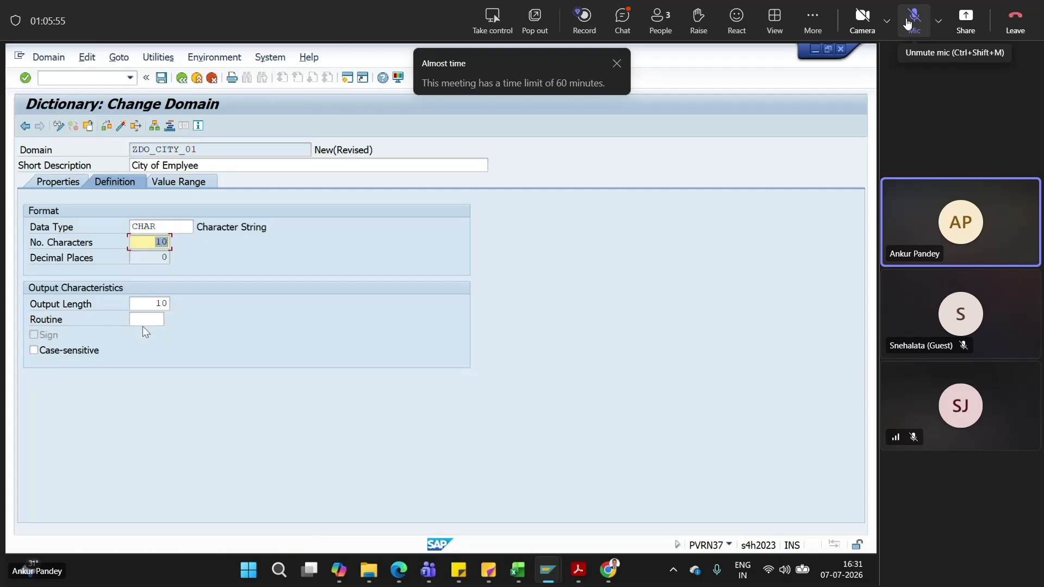
{"action": "left_click", "coordinate": [34, 351]}
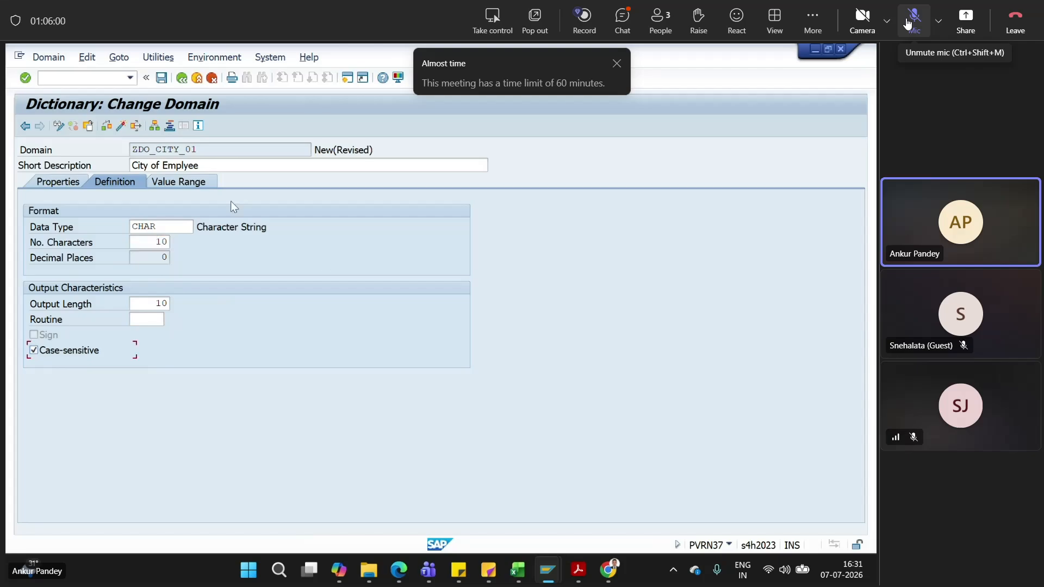
Enter the single fixed values 1, 2, 3 and 4 in the value range of domain ZDO_CITY_01
{"action": "left_click", "coordinate": [192, 185]}
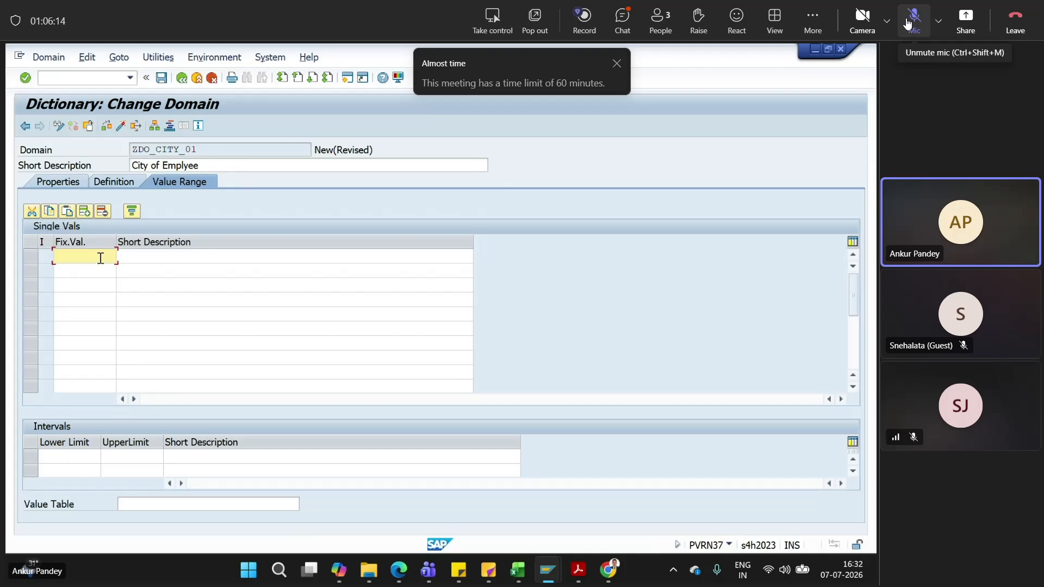
{"action": "left_click", "coordinate": [87, 272]}
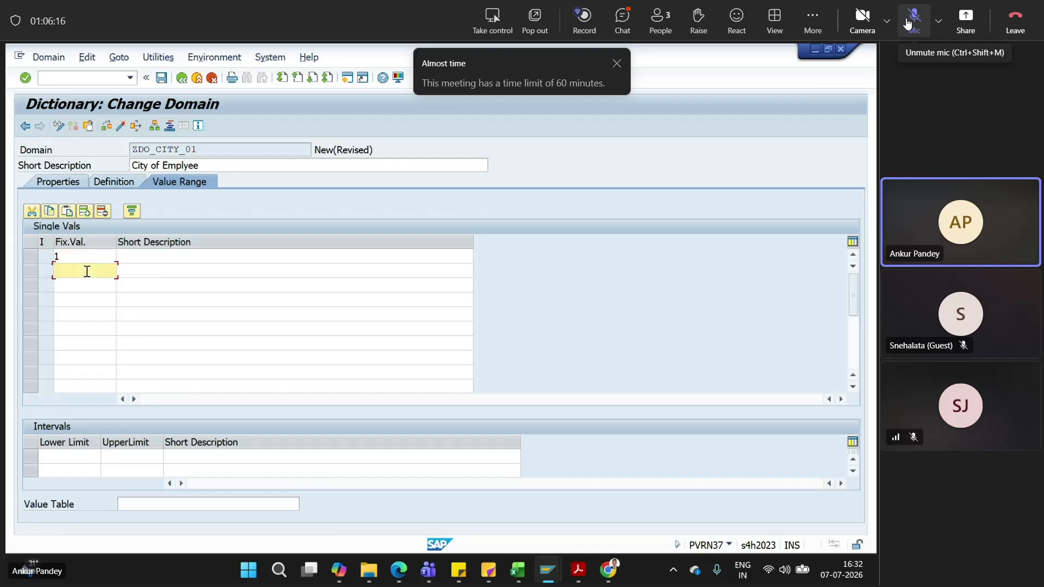
{"action": "left_click", "coordinate": [103, 287]}
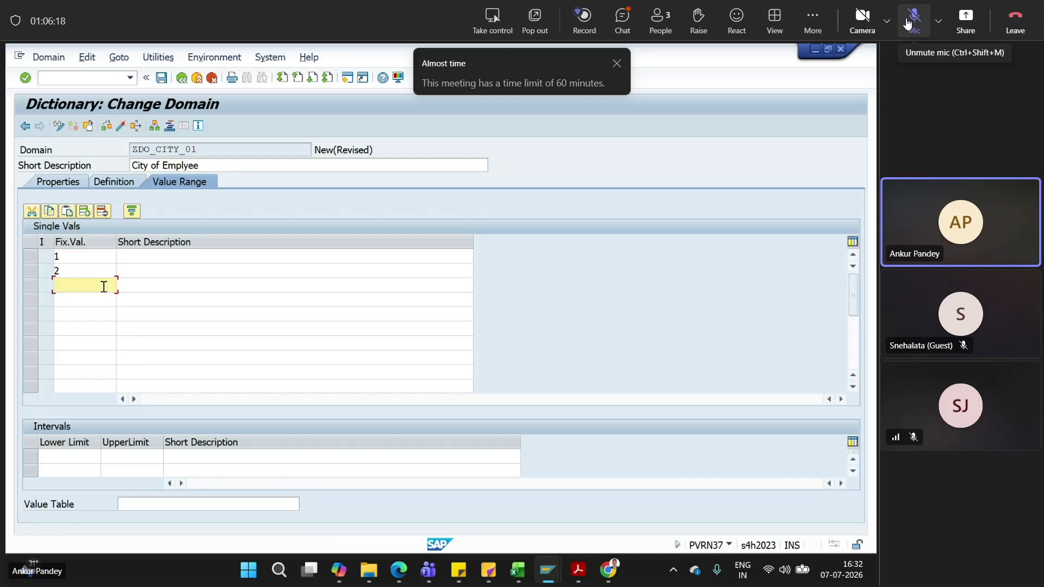
{"action": "left_click", "coordinate": [88, 298]}
{"action": "type", "text": "4"}
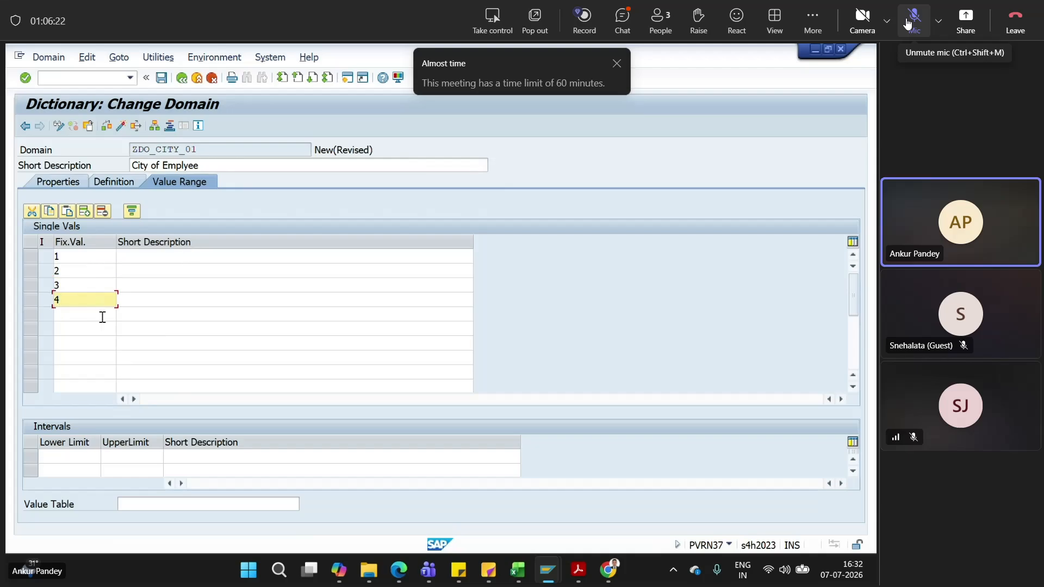
Describe fixed values 1 to 4 as Chennai, Mumbai, Vanarasi and Delhi
{"action": "left_click", "coordinate": [150, 255]}
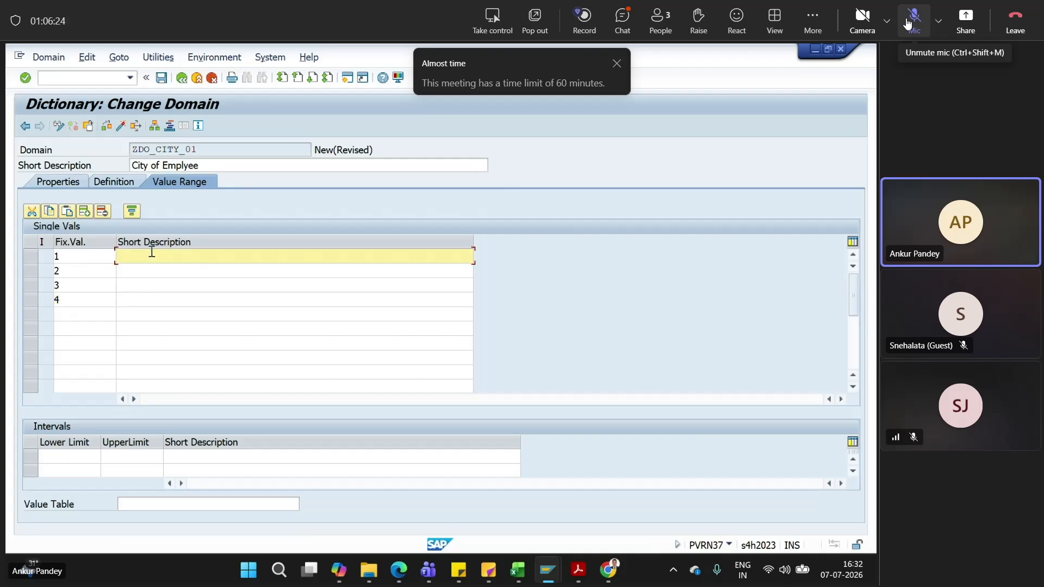
{"action": "type", "text": "Chennai"}
{"action": "left_click", "coordinate": [152, 270]}
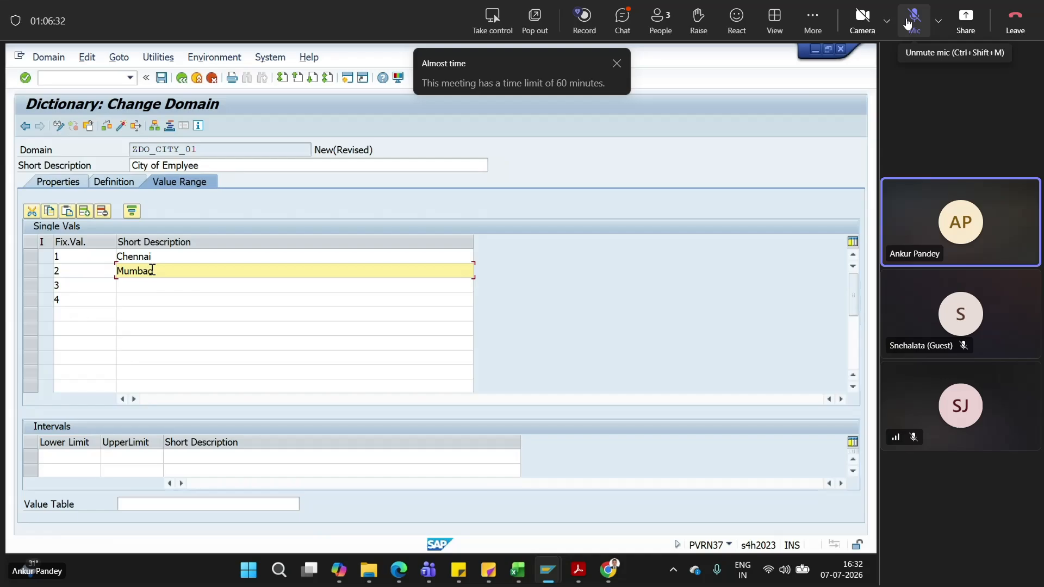
{"action": "left_click", "coordinate": [137, 285]}
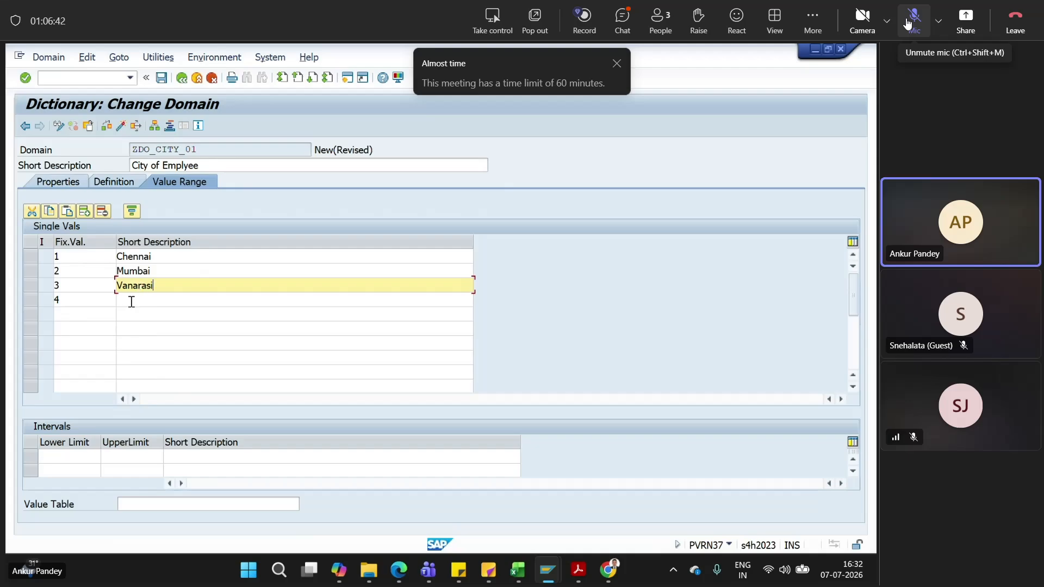
{"action": "left_click", "coordinate": [131, 302]}
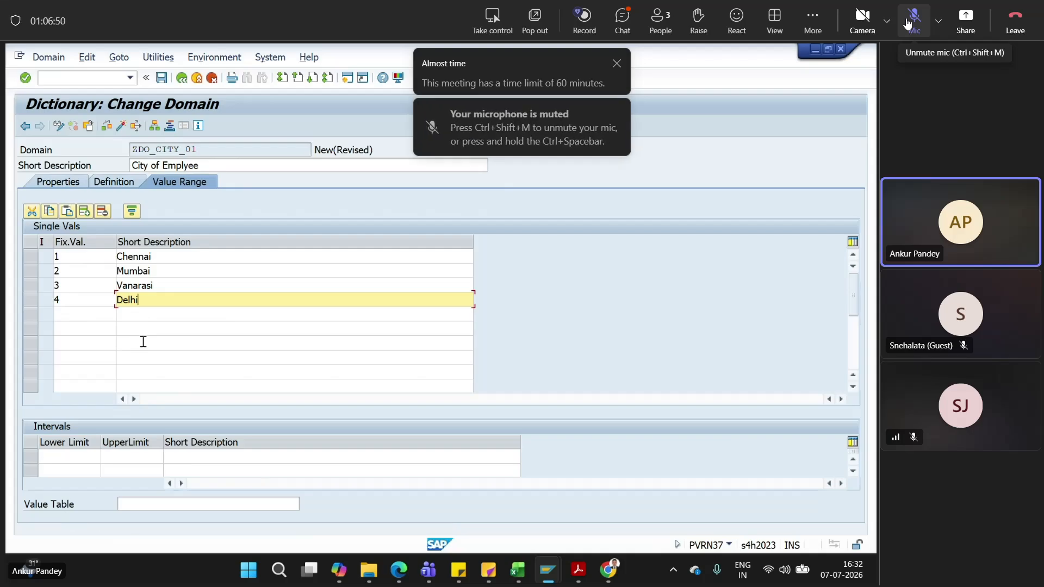
Save domain ZDO_CITY_01 in package Z_ABAP and return to data element ZDE_CITY01
{"action": "left_click", "coordinate": [163, 79]}
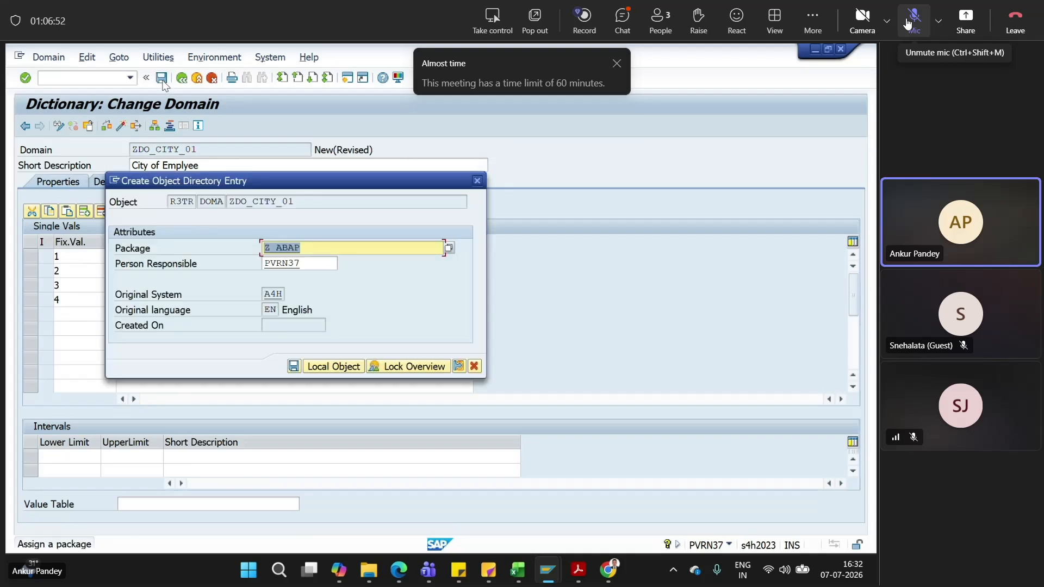
{"action": "key", "text": "Return"}
{"action": "key", "text": "Return"}
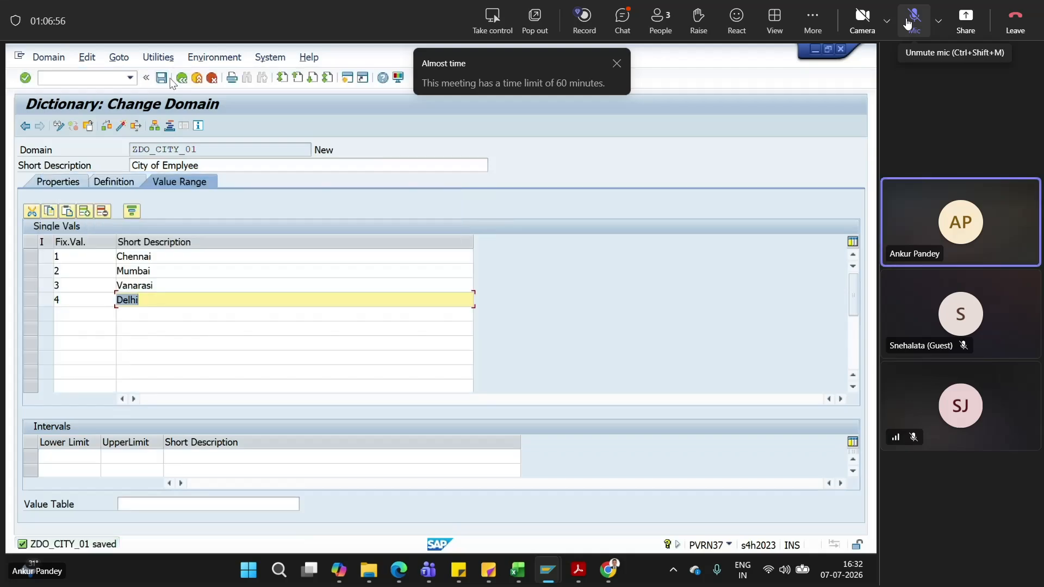
{"action": "left_click", "coordinate": [181, 79]}
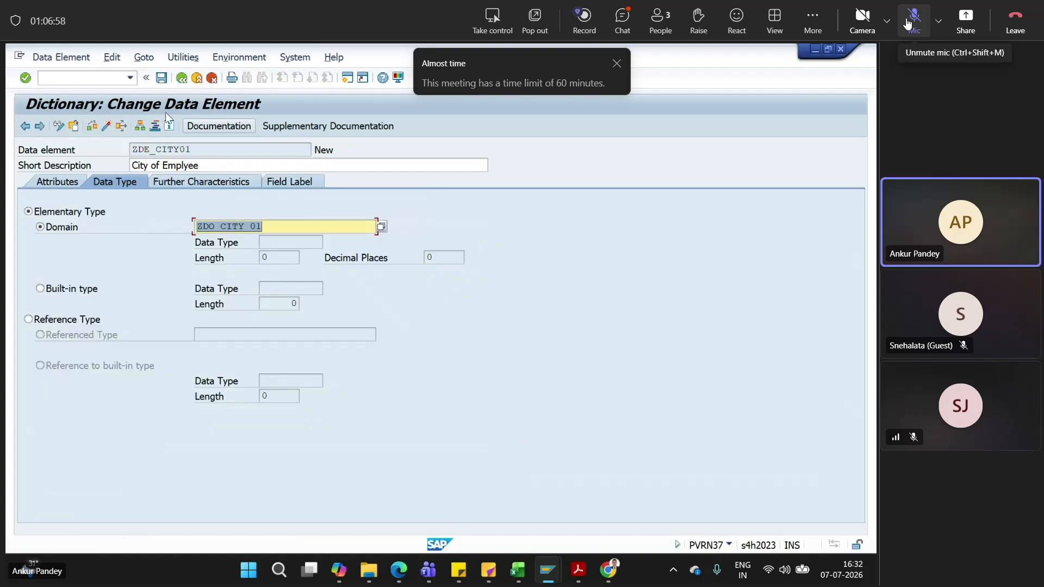
Save data element ZDE_CITY01, try to activate it alone from the inactive objects, and leave the activation log
{"action": "left_click", "coordinate": [162, 79]}
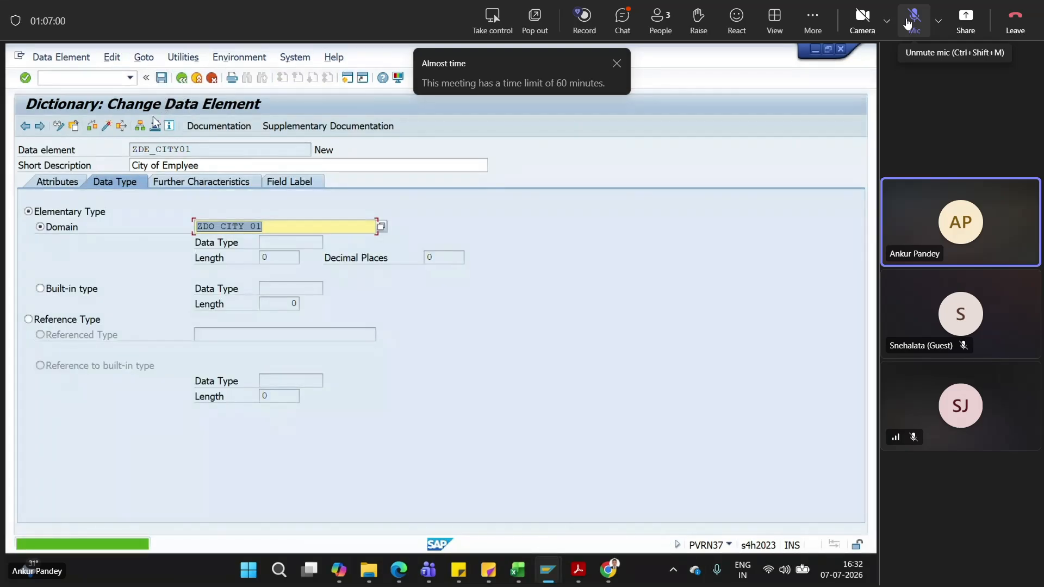
{"action": "left_click", "coordinate": [106, 126]}
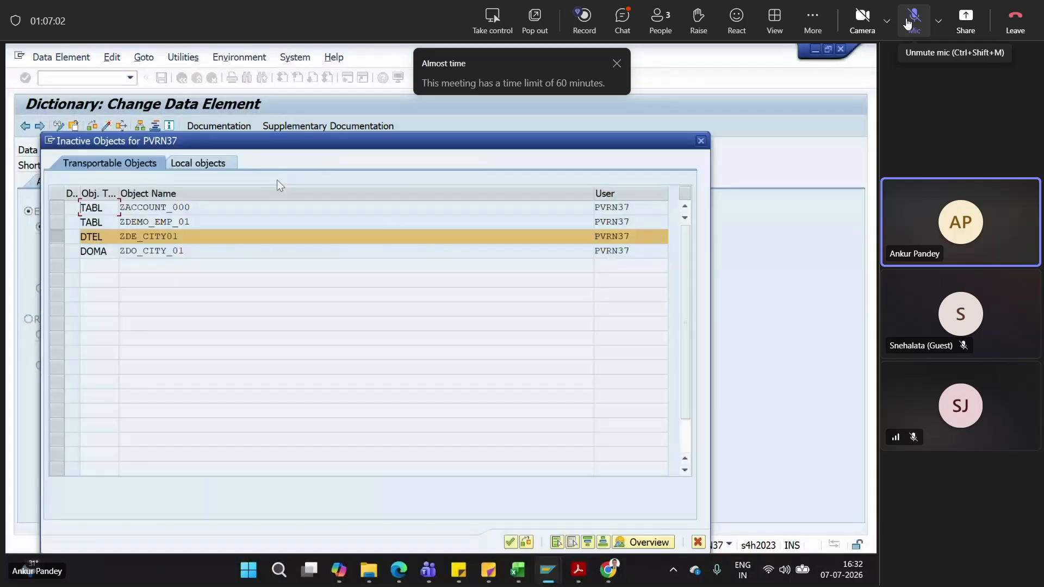
{"action": "key", "text": "Return"}
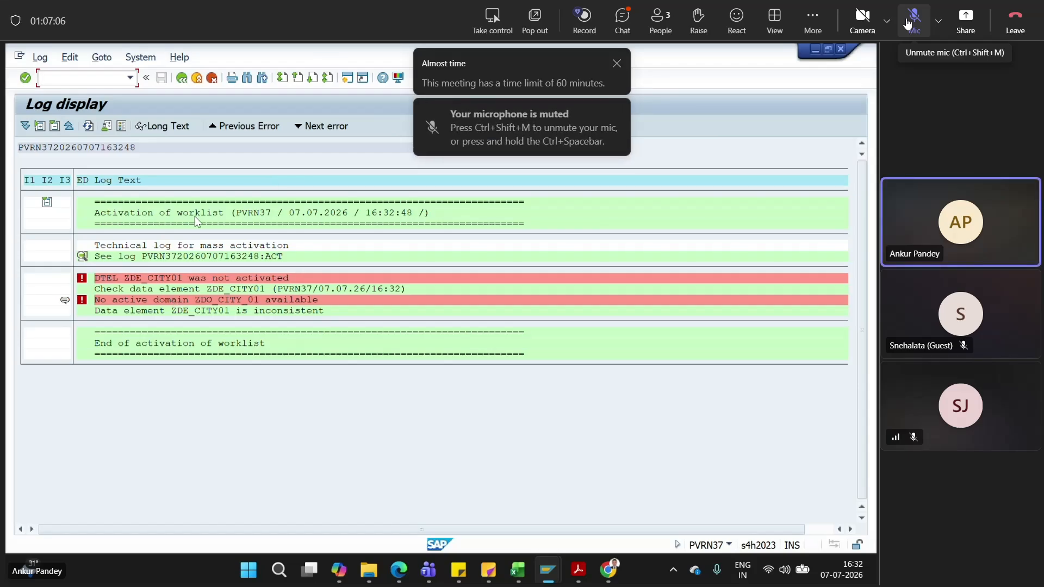
{"action": "left_click", "coordinate": [182, 77]}
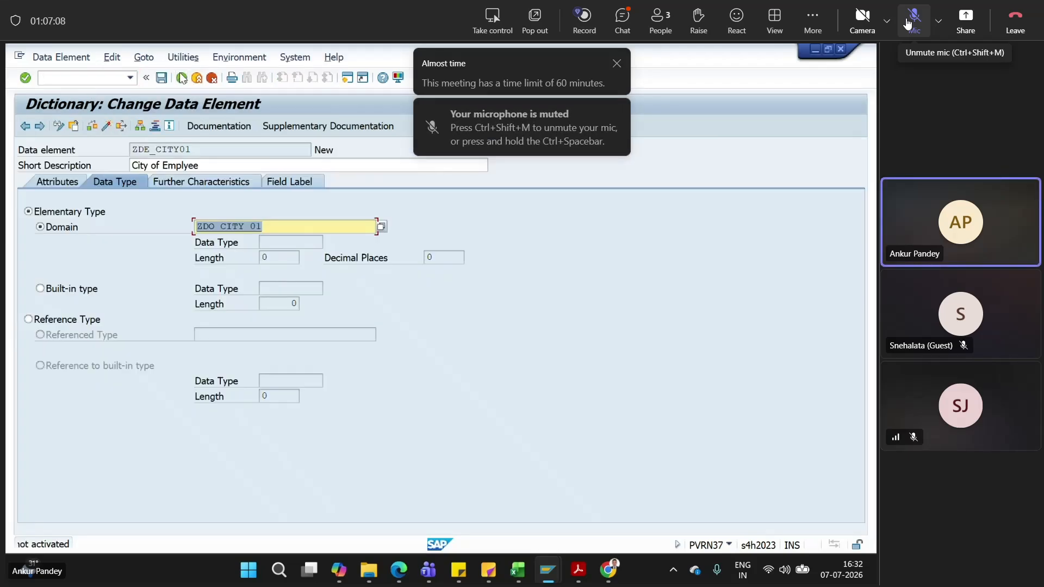
Open domain ZDO_CITY_01, activate it from the inactive objects and return to data element ZDE_CITY01
{"action": "double_click", "coordinate": [223, 225]}
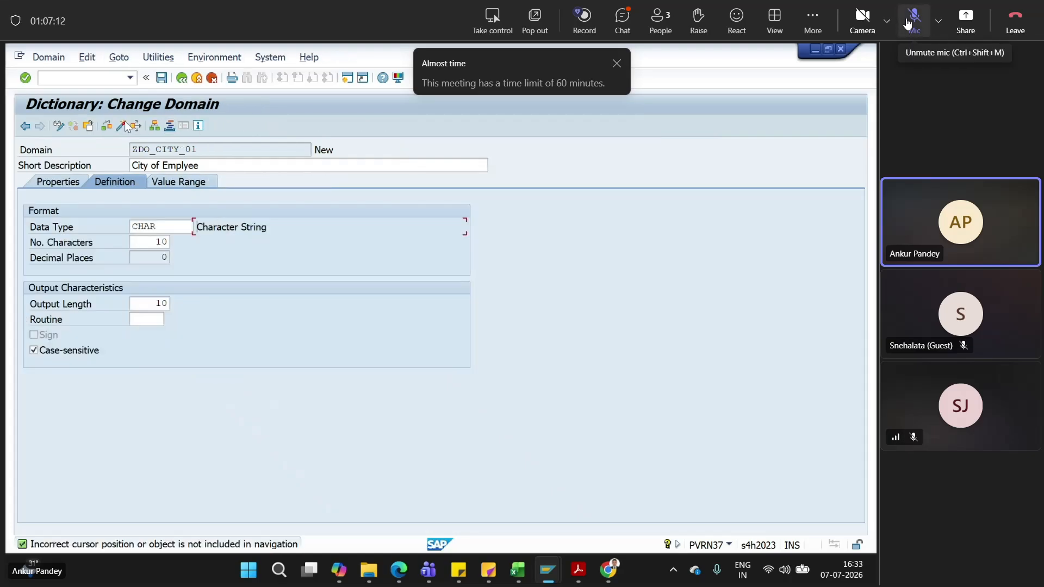
{"action": "left_click", "coordinate": [123, 126]}
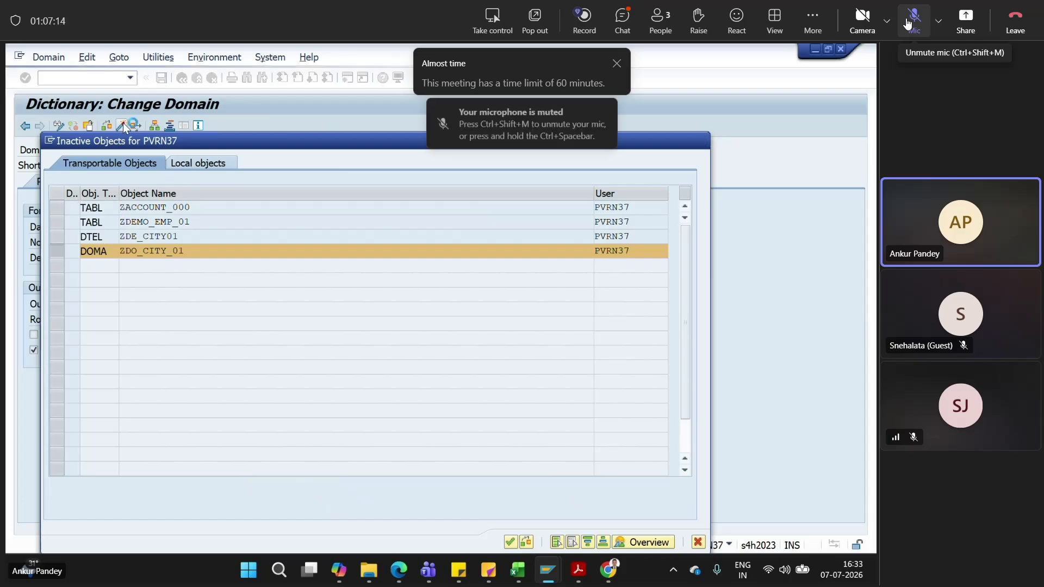
{"action": "key", "text": "Return"}
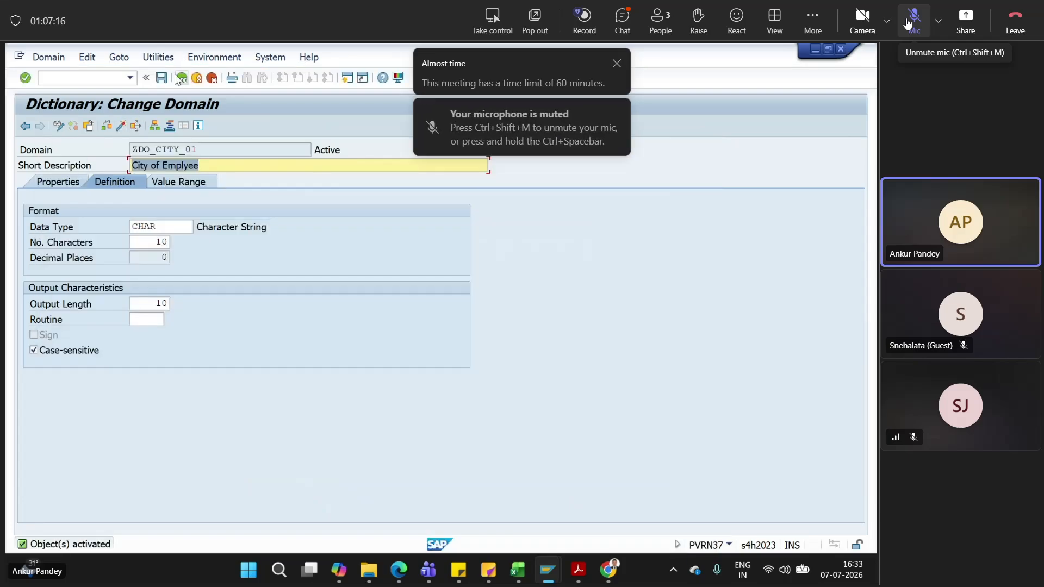
{"action": "left_click", "coordinate": [181, 78]}
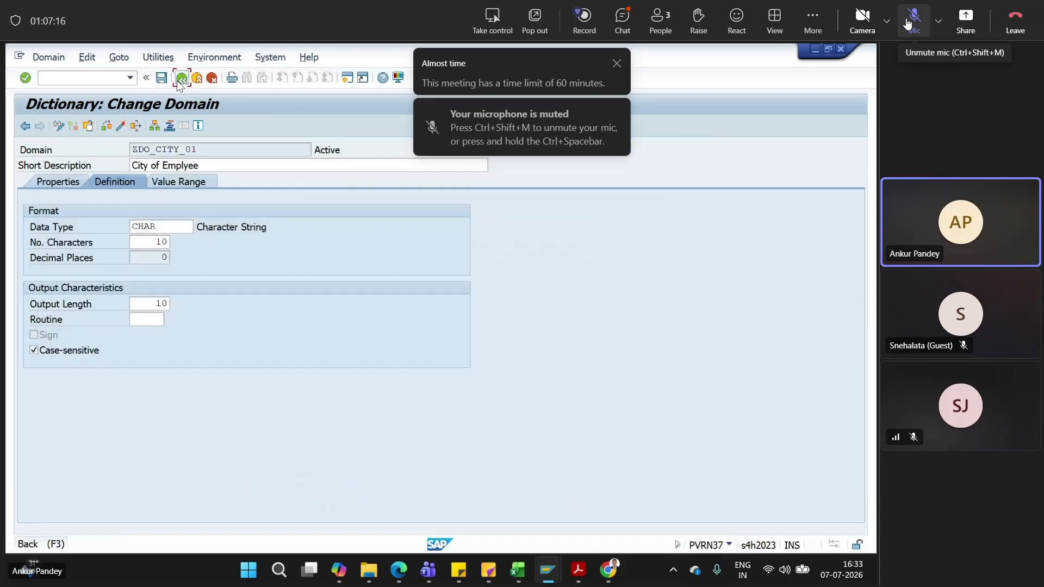
Activate data element ZDE_CITY01 and return to the fields of table ZDEMO_EMP_01
{"action": "left_click", "coordinate": [107, 126]}
{"action": "key", "text": "Return"}
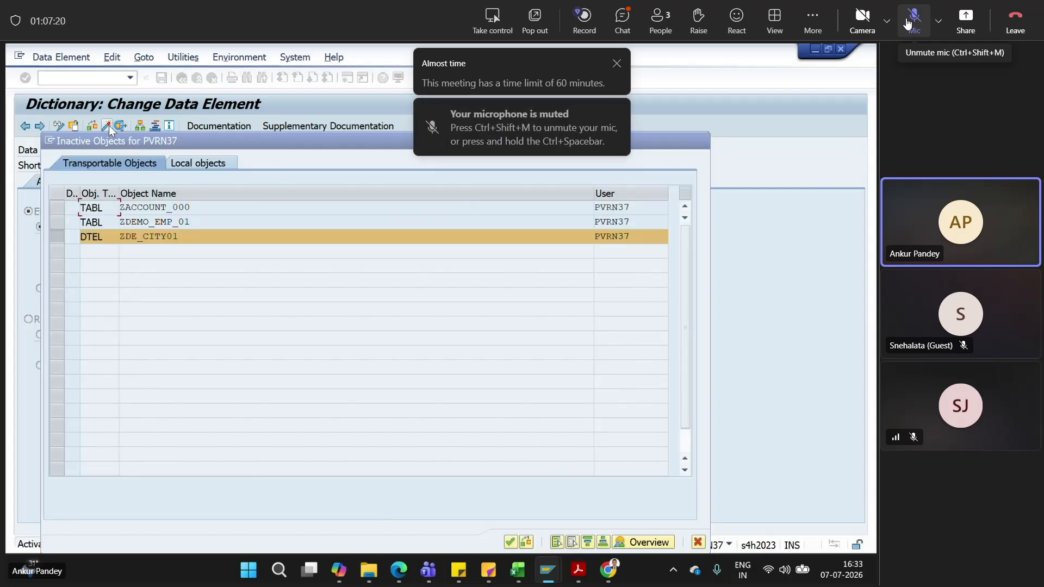
{"action": "left_click", "coordinate": [182, 77]}
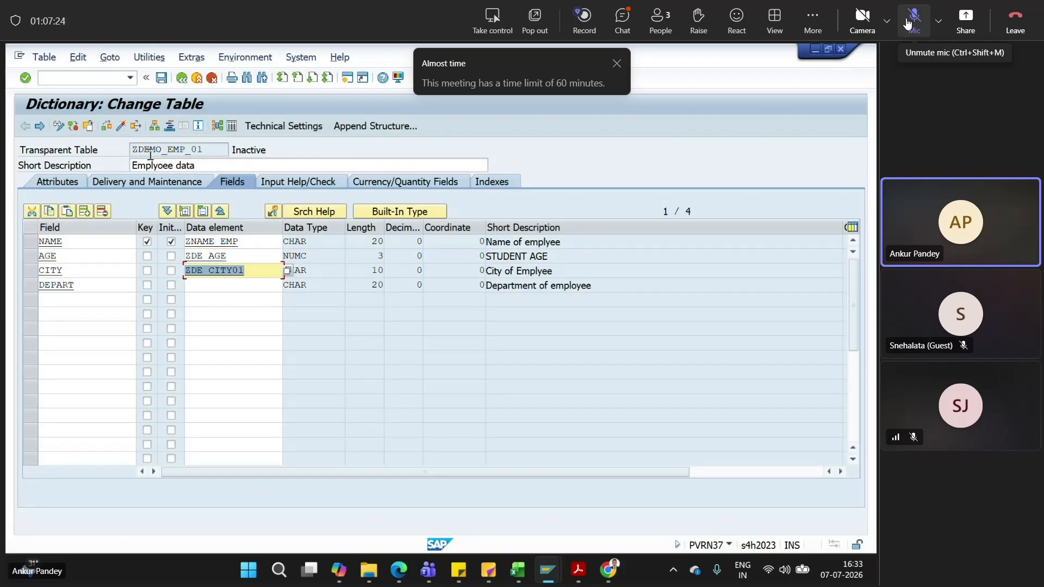
Try to activate table ZDEMO_EMP_01 from the inactive objects and leave the activation log
{"action": "left_click", "coordinate": [120, 128]}
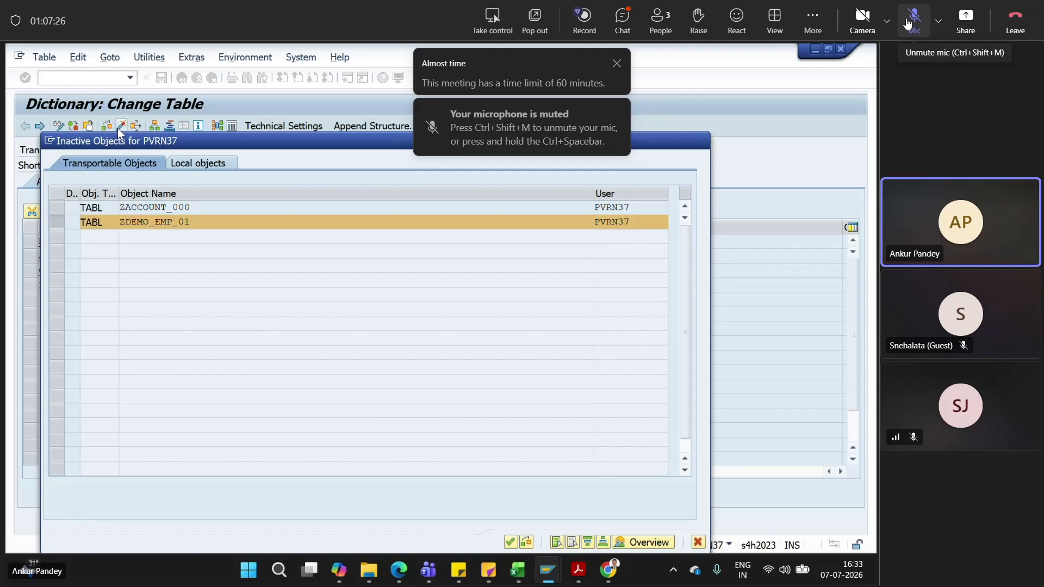
{"action": "key", "text": "Return"}
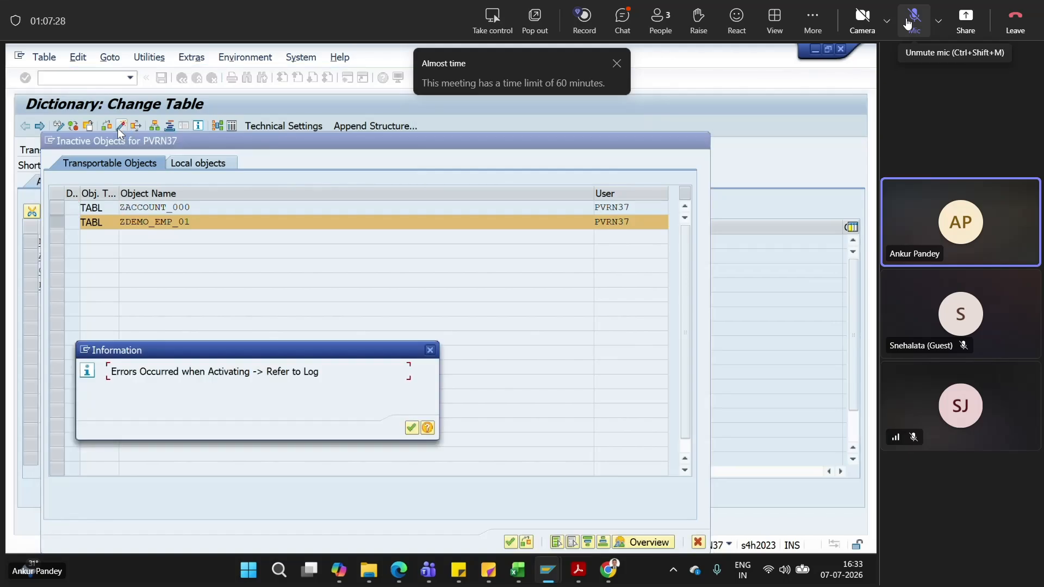
{"action": "left_click", "coordinate": [412, 428]}
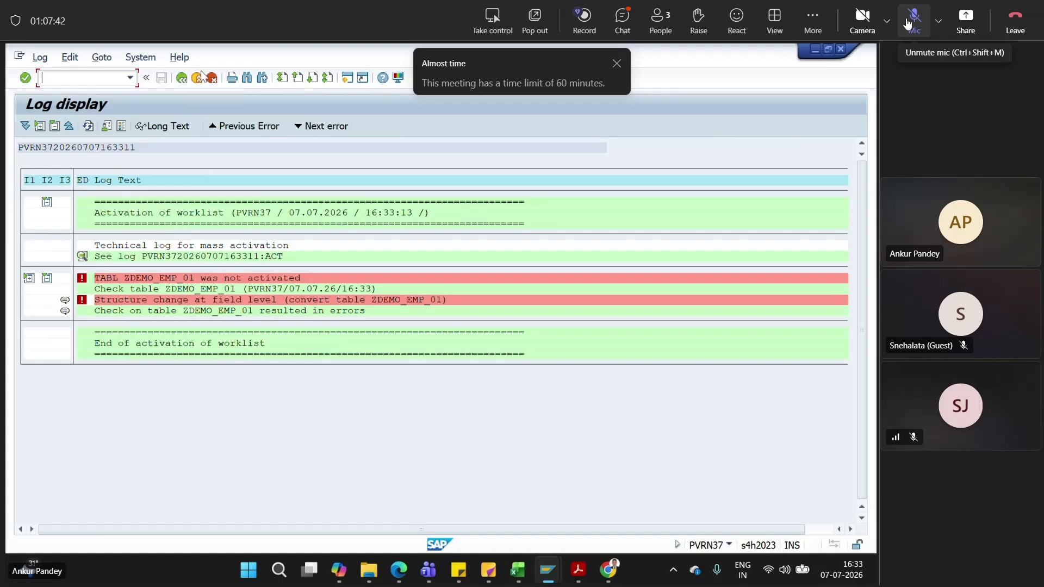
{"action": "left_click", "coordinate": [182, 78]}
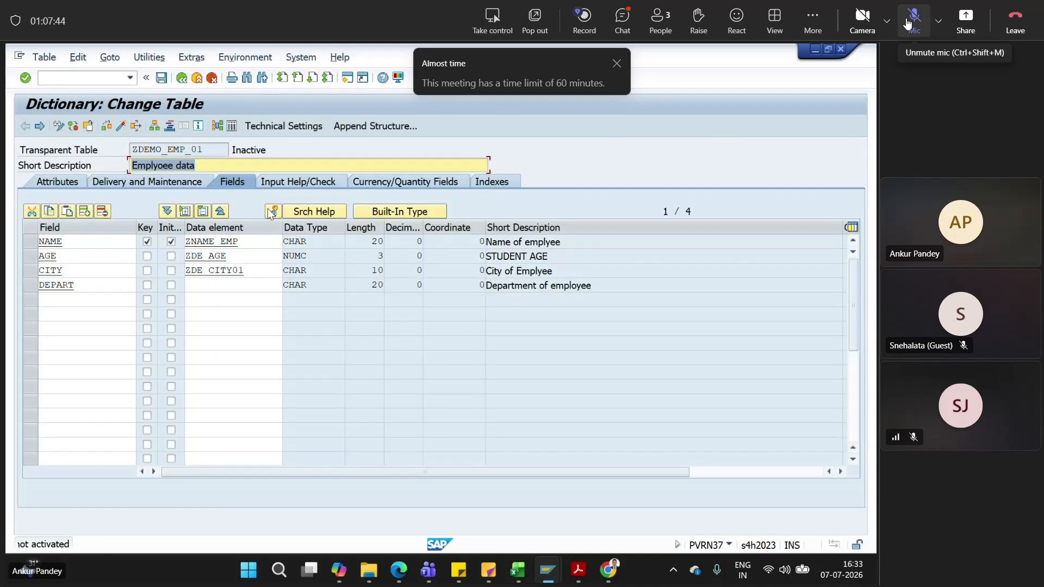
Replace the AGE field's data element with ZDE_AGE01, saving the table, and create that data element
{"action": "left_click", "coordinate": [231, 256]}
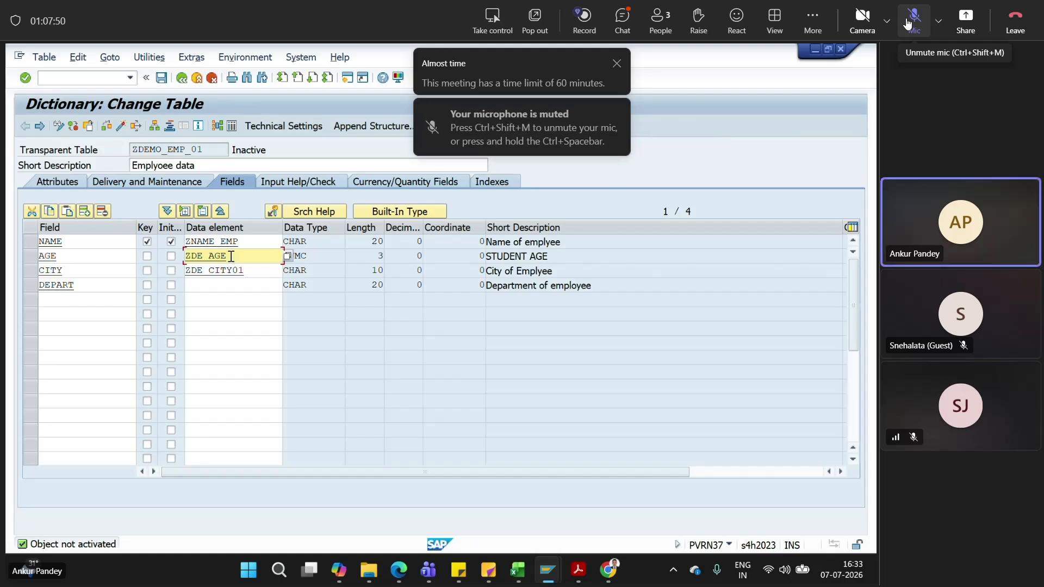
{"action": "double_click", "coordinate": [232, 256]}
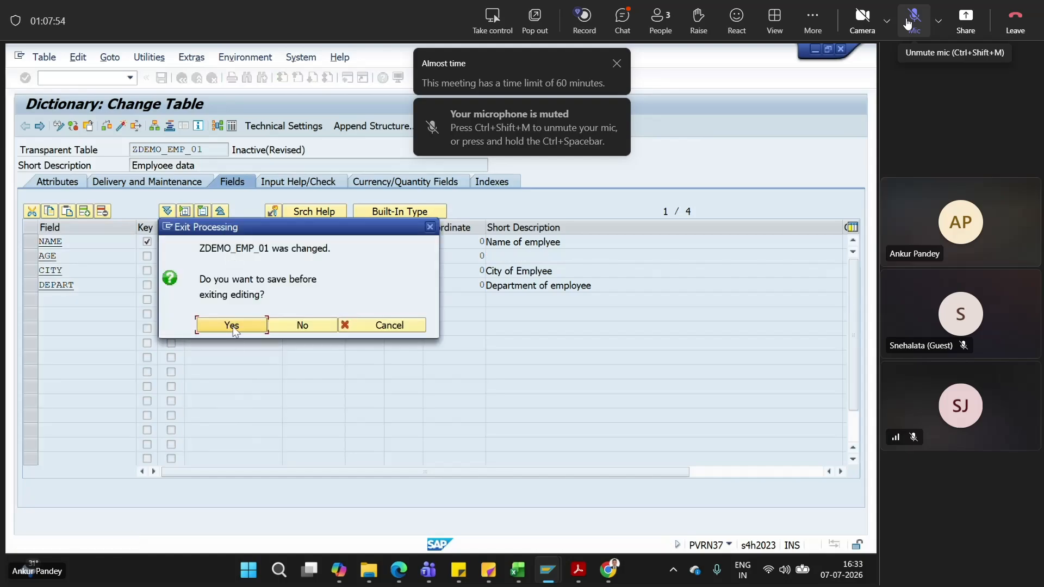
{"action": "left_click", "coordinate": [233, 327]}
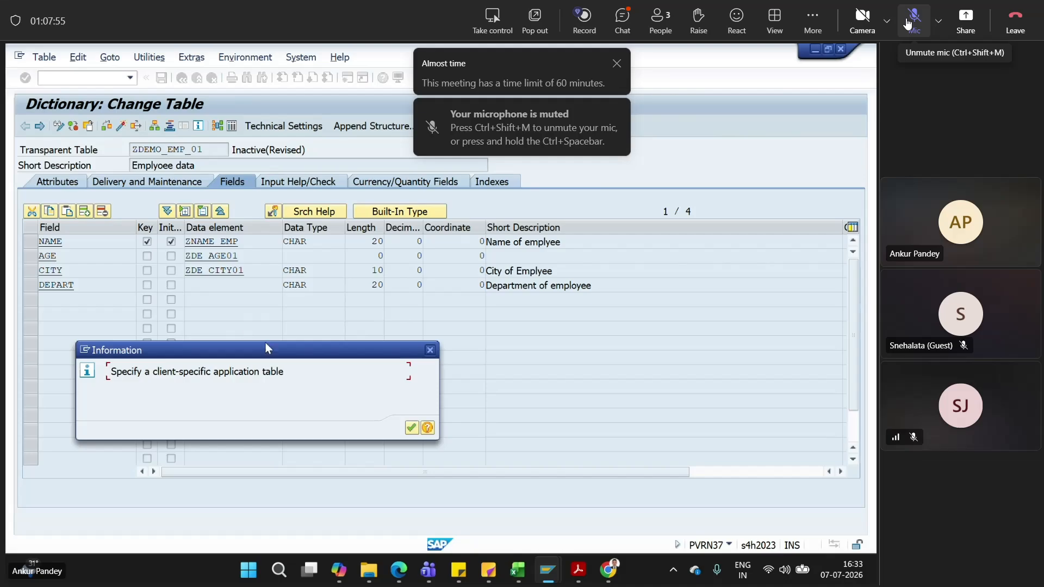
{"action": "left_click", "coordinate": [412, 429]}
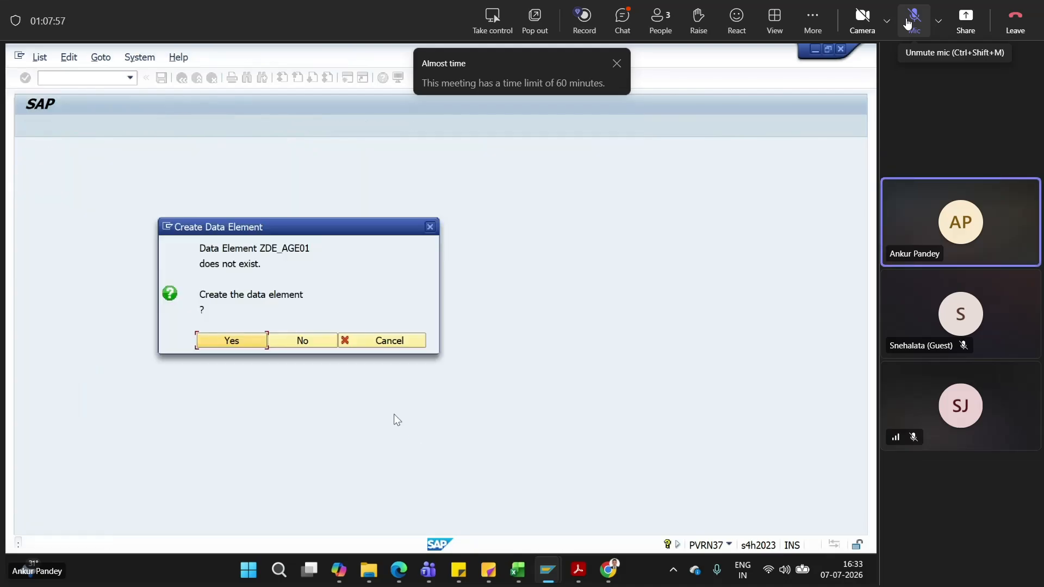
{"action": "left_click", "coordinate": [227, 341]}
Describe data element ZDE_AGE01 as Age and assign it the domain ZDO_AGE_01
{"action": "type", "text": "A"}
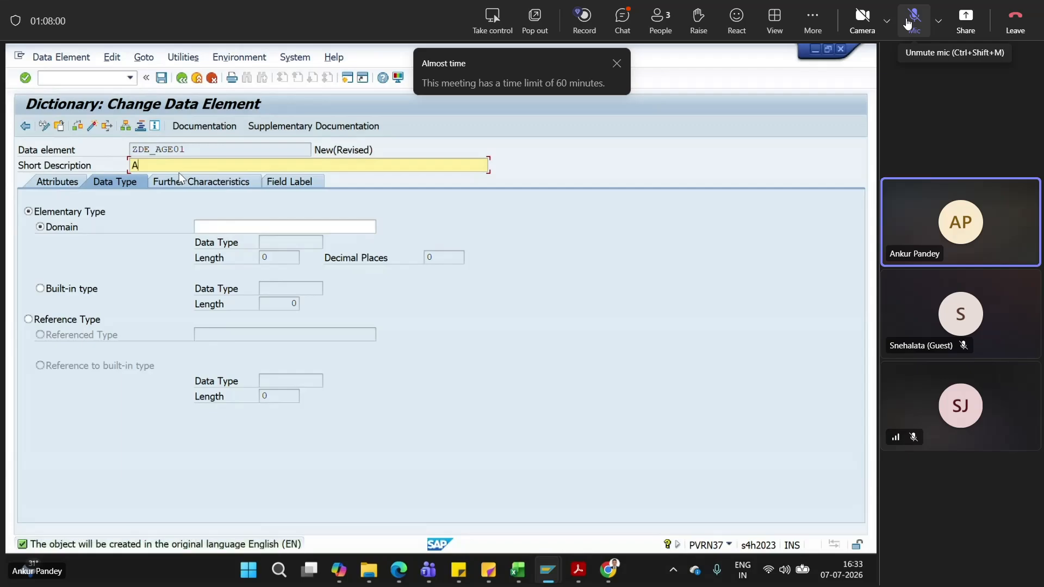
{"action": "type", "text": "ge"}
{"action": "left_click", "coordinate": [231, 223]}
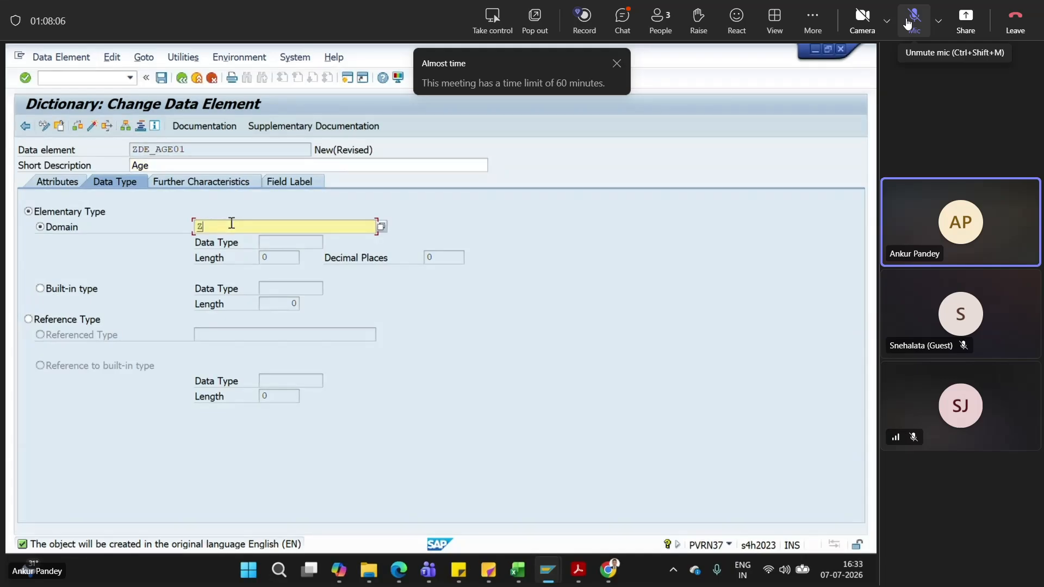
{"action": "type", "text": "ZDO"}
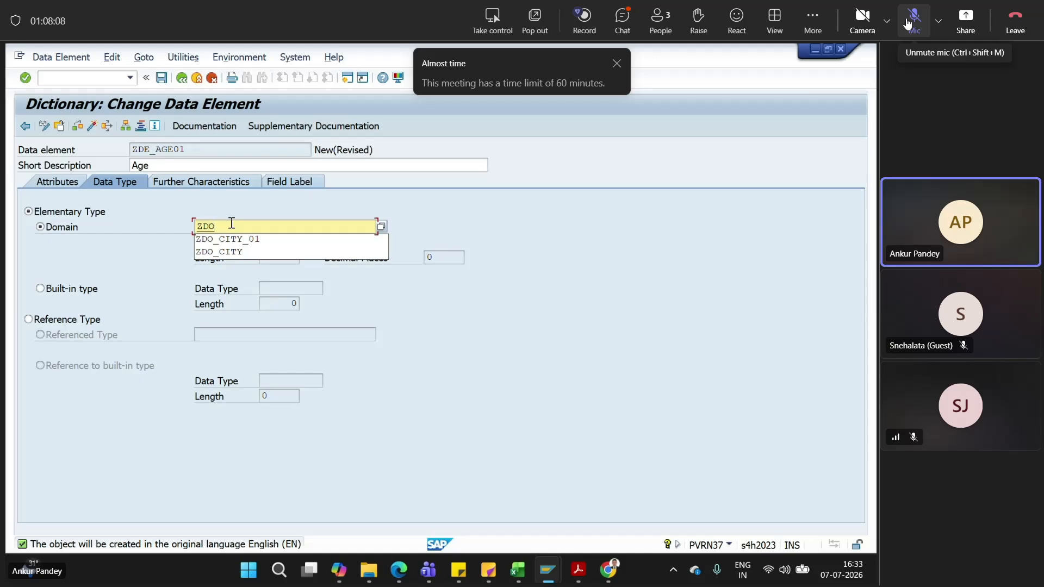
{"action": "type", "text": "_AGE"}
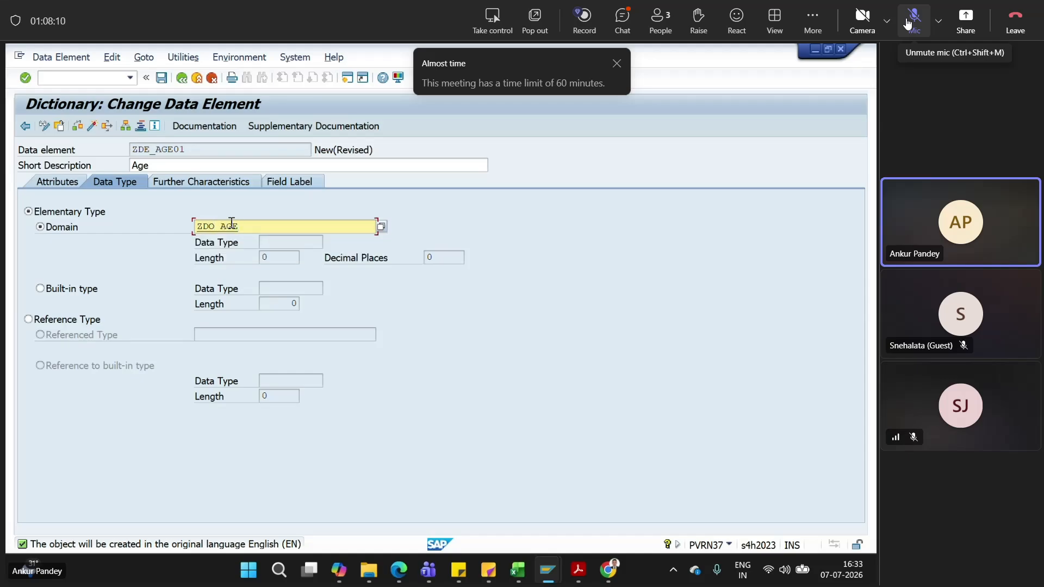
{"action": "key", "text": "Return"}
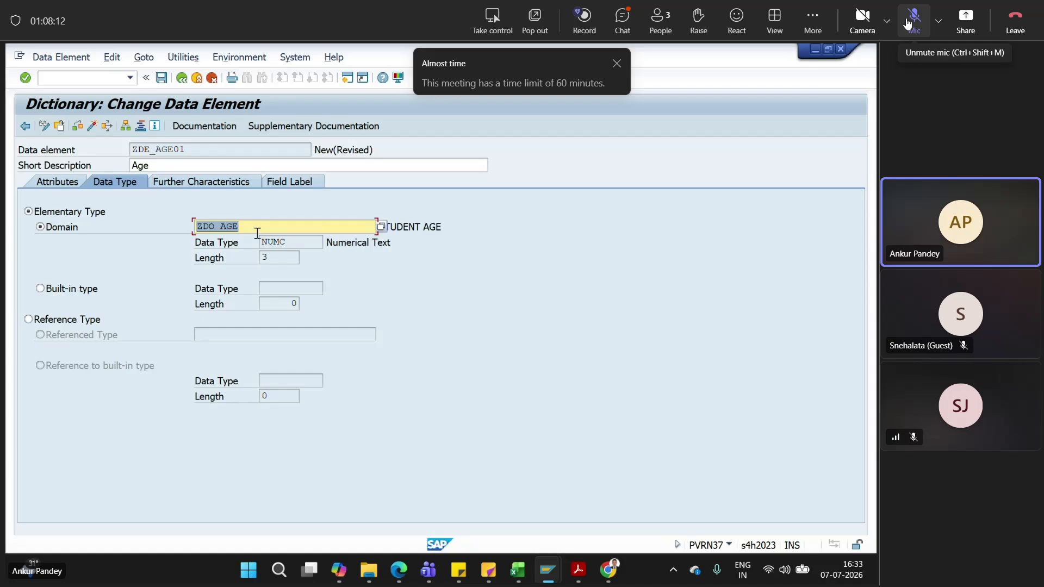
{"action": "left_click", "coordinate": [255, 231]}
{"action": "type", "text": "_01"}
{"action": "key", "text": "Return"}
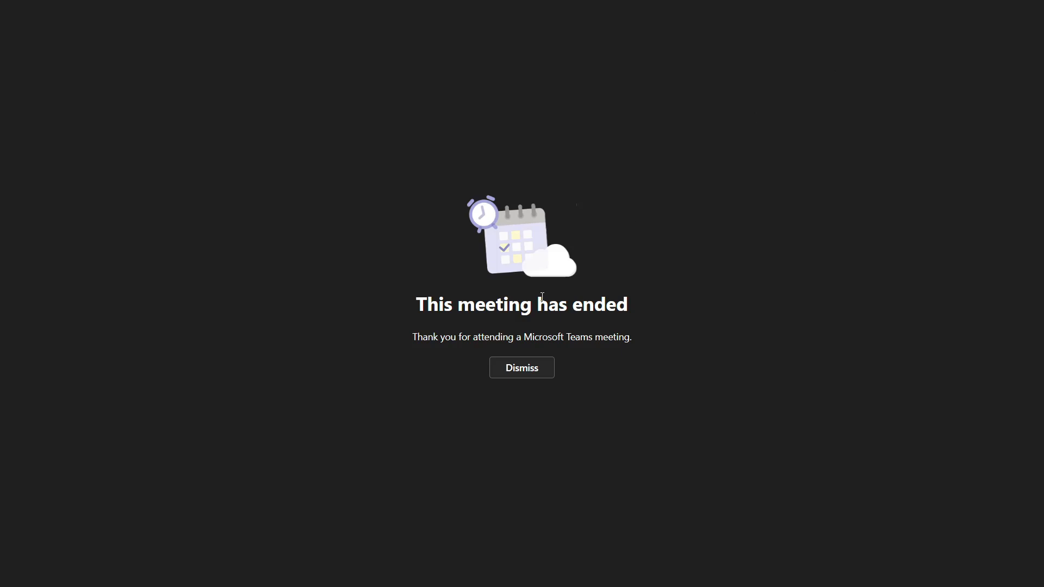
Dismiss the ended meeting, switch to the Edge browser and rejoin the Teams meeting there with the microphone off
{"action": "left_click", "coordinate": [530, 370]}
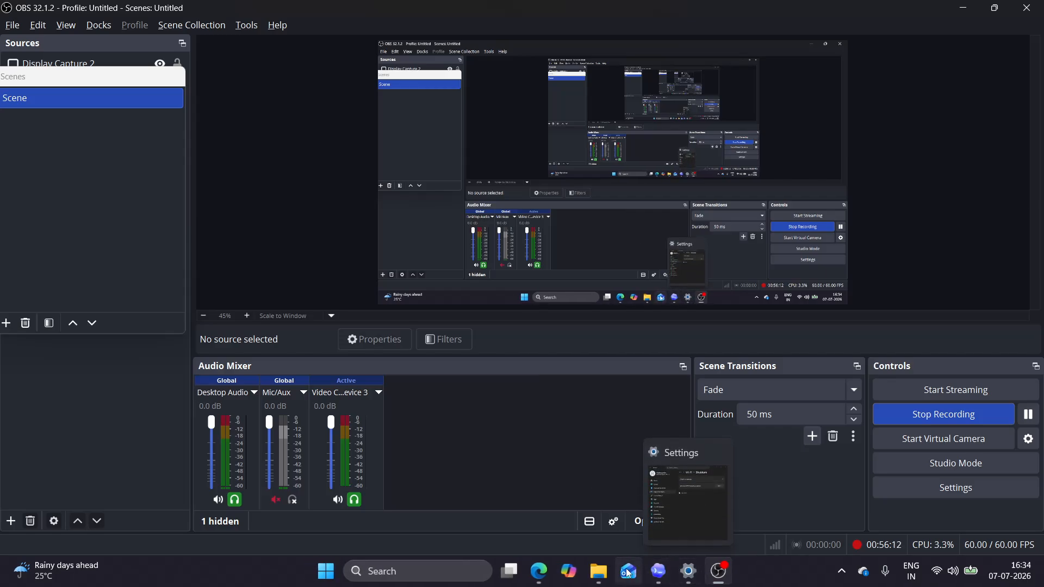
{"action": "left_click", "coordinate": [548, 578]}
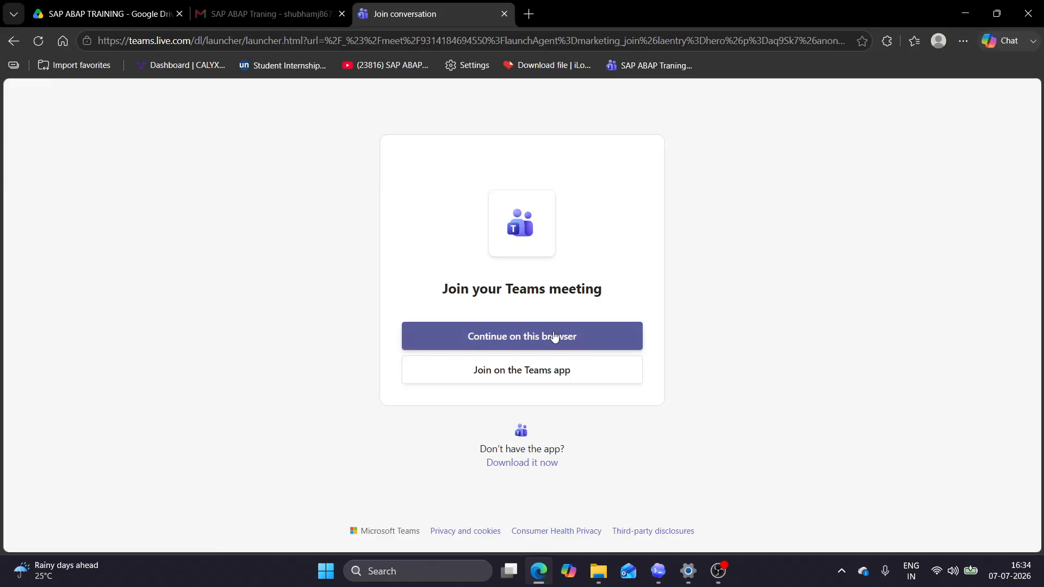
{"action": "left_click", "coordinate": [545, 337]}
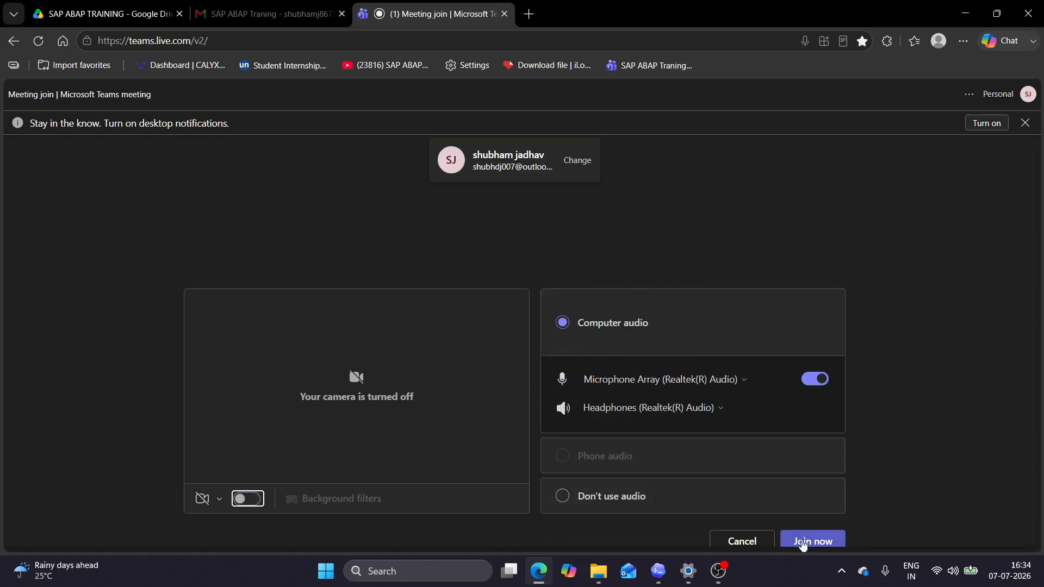
{"action": "left_click", "coordinate": [803, 543]}
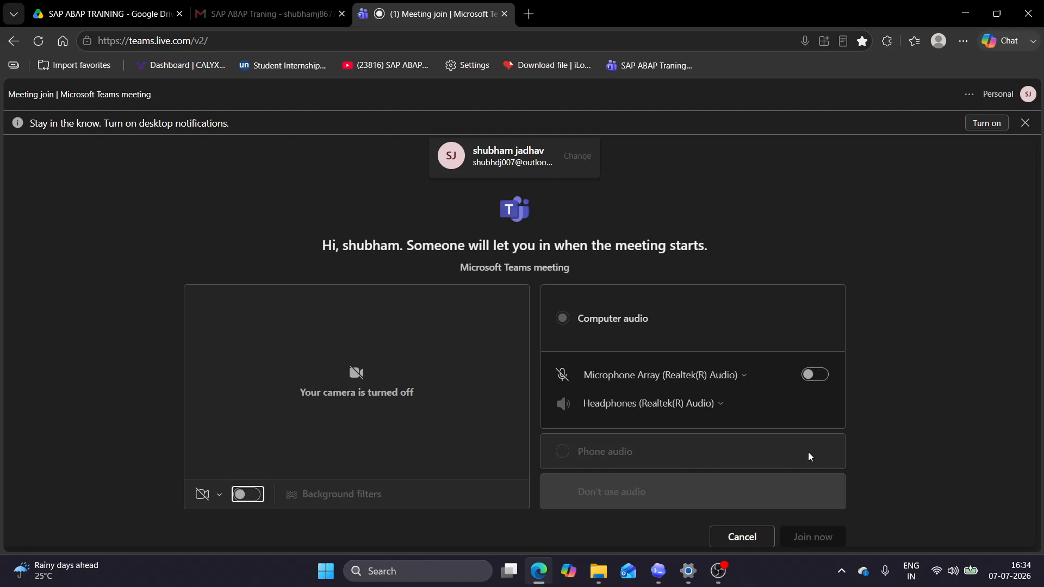
{"action": "left_click", "coordinate": [814, 377]}
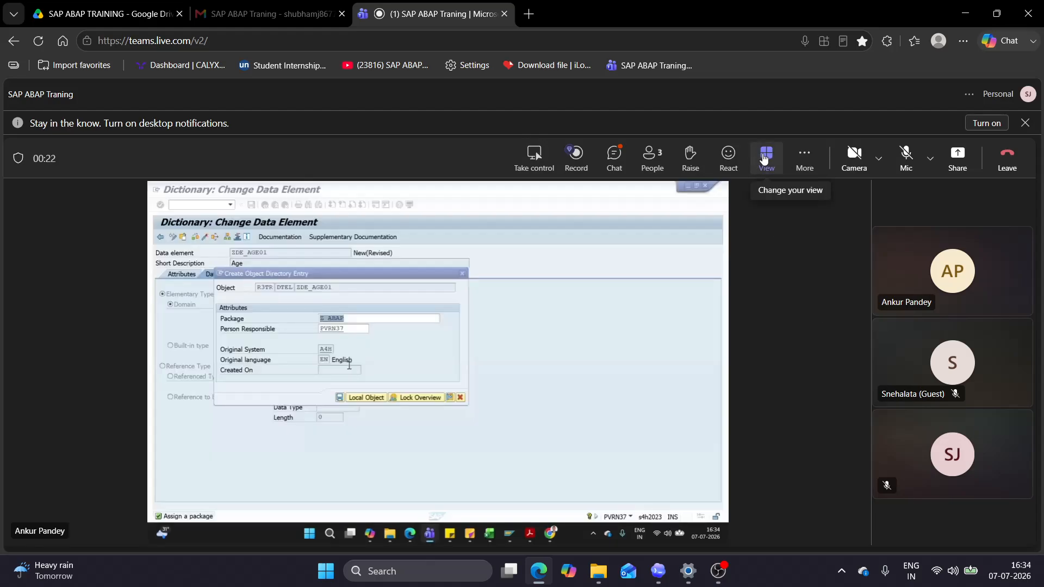
Show the Teams meeting in full screen
{"action": "left_click", "coordinate": [765, 157]}
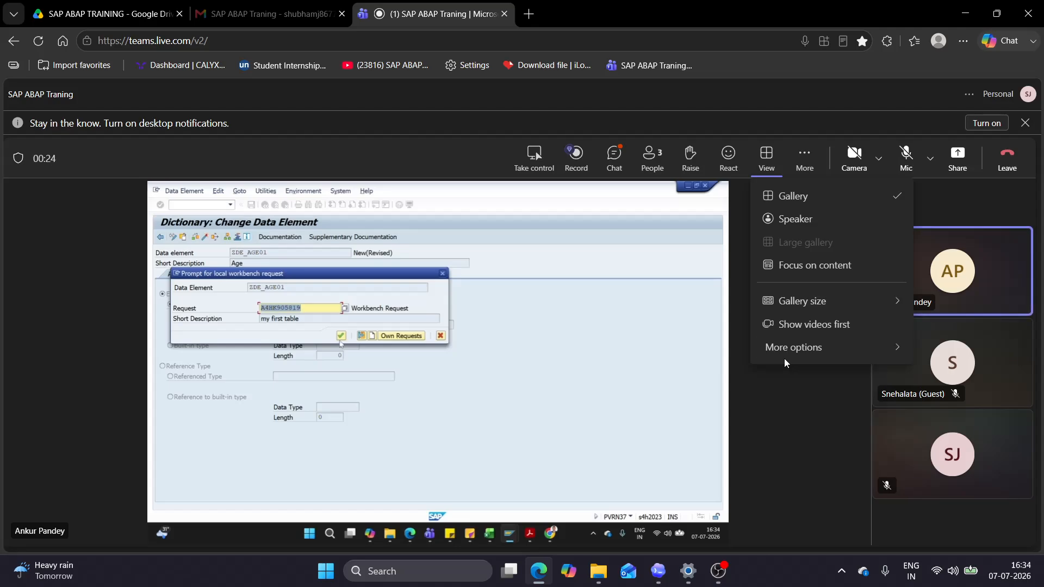
{"action": "mouse_move", "coordinate": [795, 349]}
{"action": "left_click", "coordinate": [653, 447]}
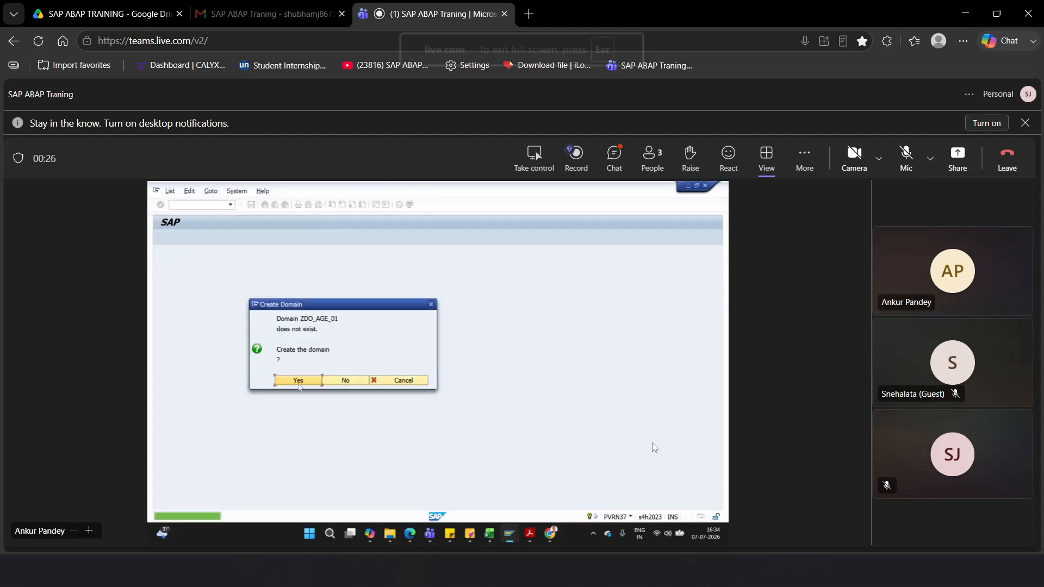
Unmute the meeting microphone for each spoken reply and mute it again after each one
{"action": "left_click", "coordinate": [917, 84]}
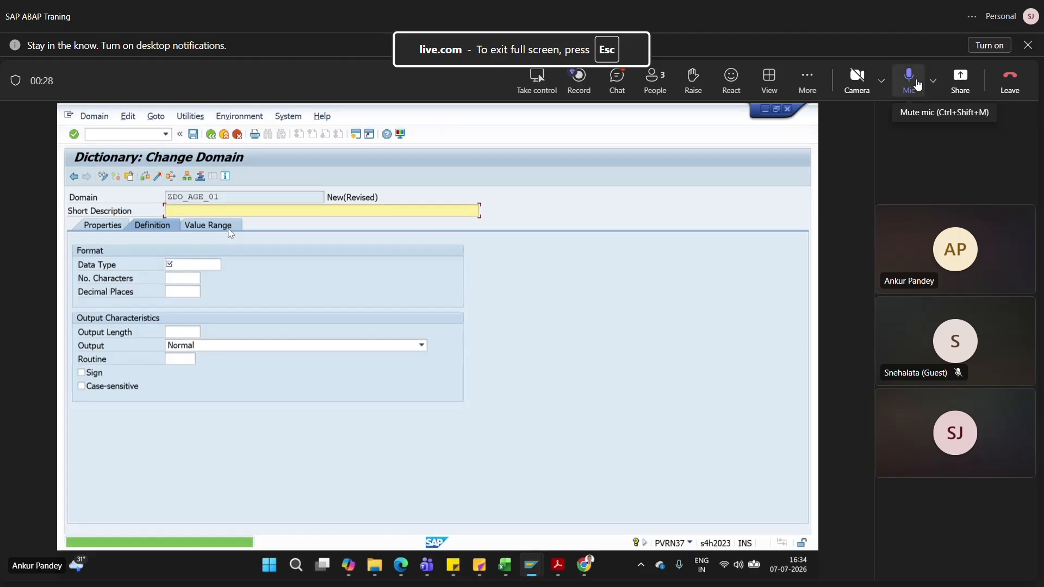
{"action": "left_click", "coordinate": [917, 85]}
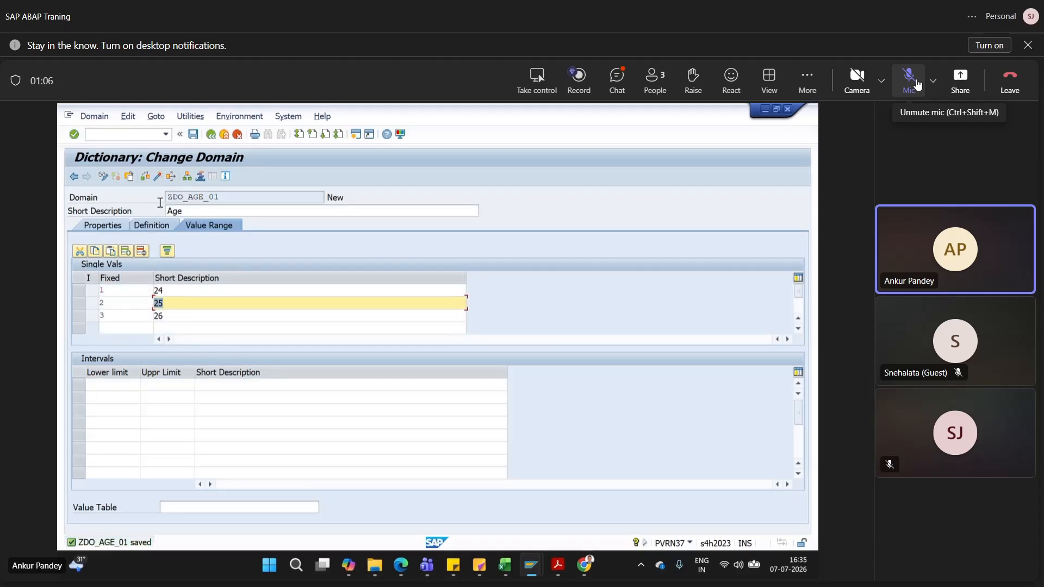
{"action": "left_click", "coordinate": [917, 85]}
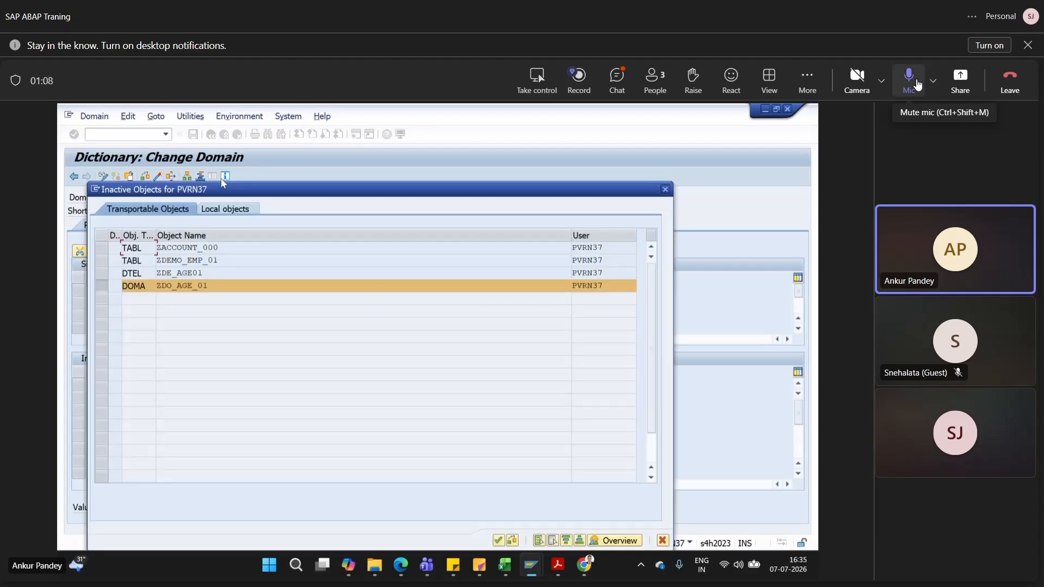
{"action": "left_click", "coordinate": [917, 85]}
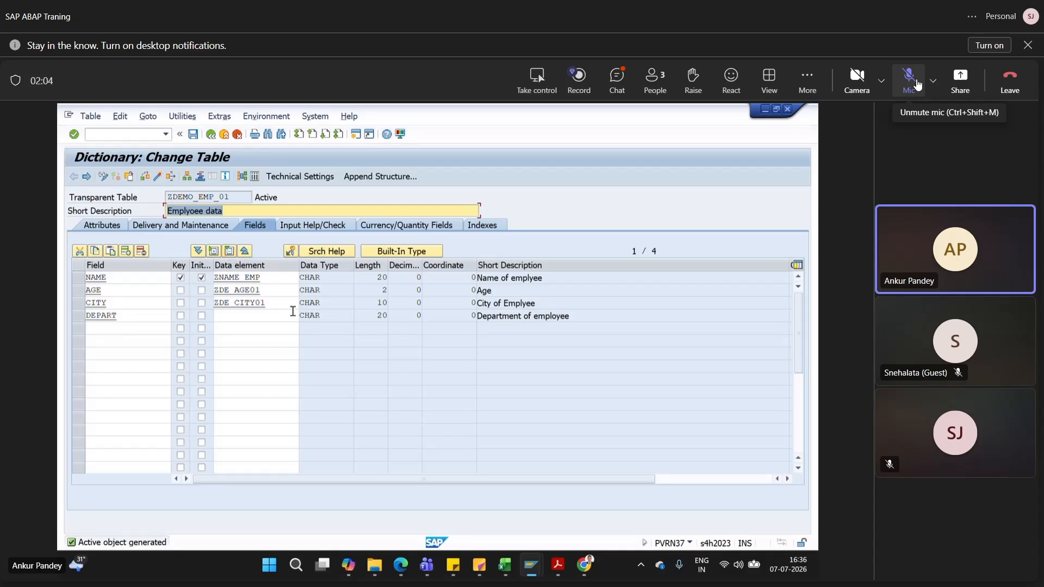
{"action": "left_click", "coordinate": [918, 85]}
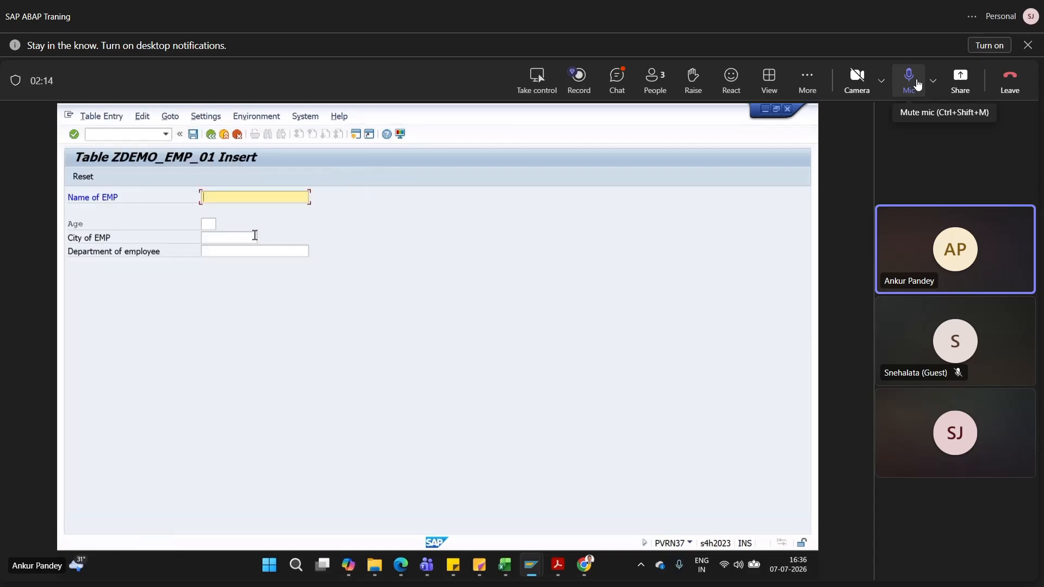
{"action": "left_click", "coordinate": [917, 84]}
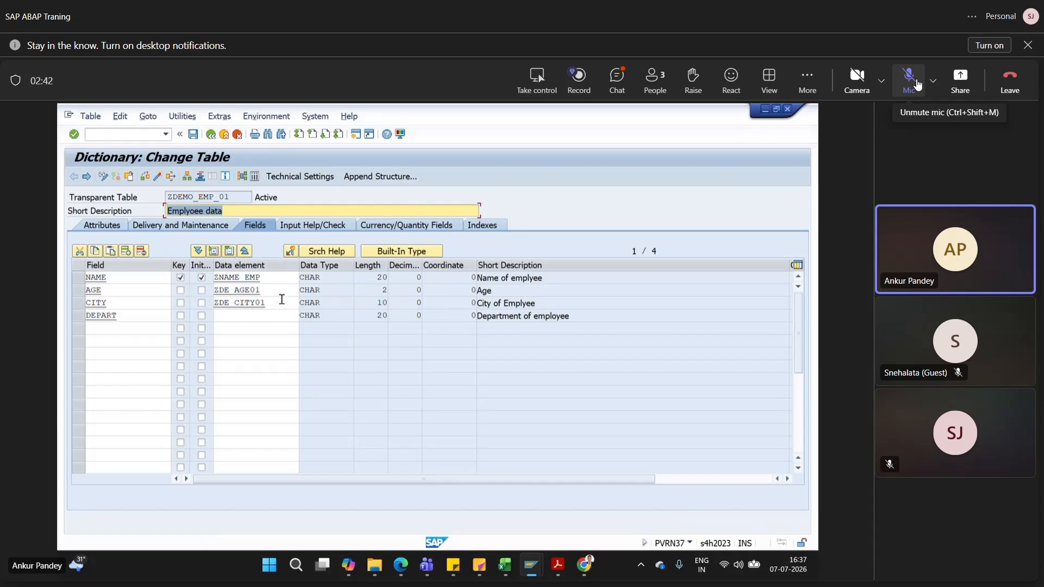
{"action": "left_click", "coordinate": [917, 84]}
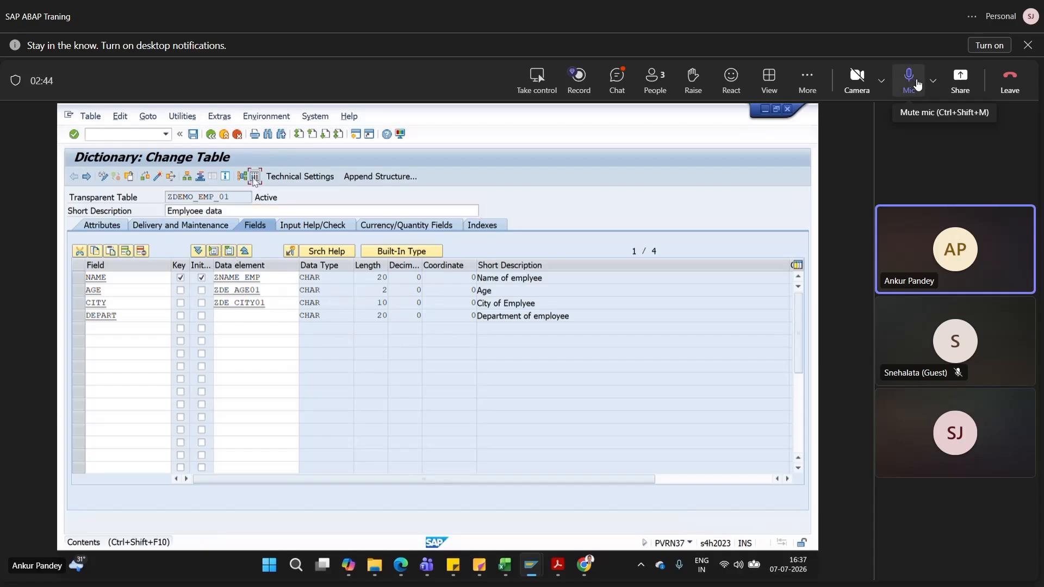
{"action": "left_click", "coordinate": [917, 84]}
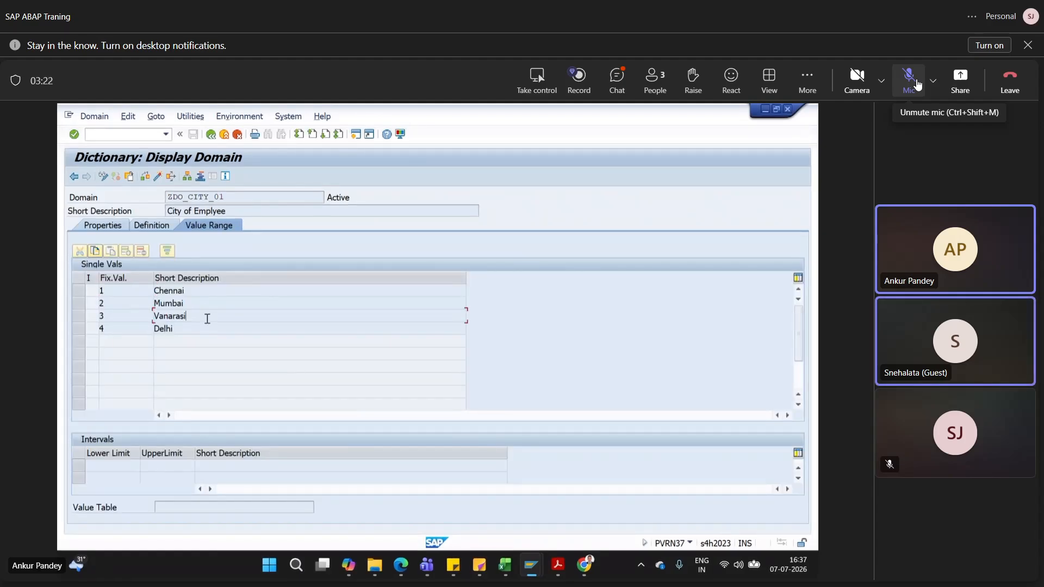
Unmute the meeting microphone for one short reply about the city domain's value range and mute it again
{"action": "left_click", "coordinate": [917, 85]}
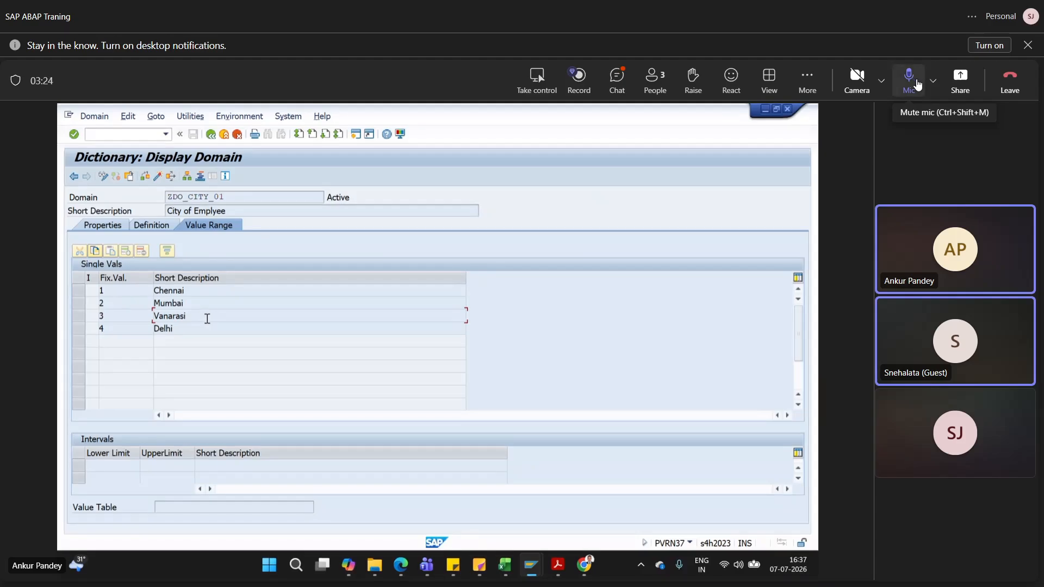
{"action": "left_click", "coordinate": [918, 85]}
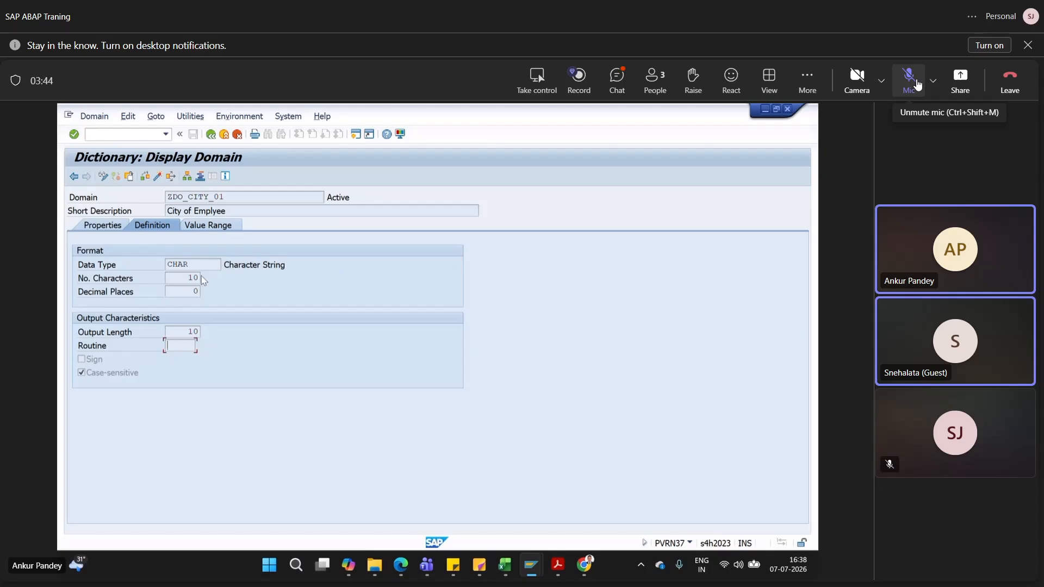
Open the ABAP Dictionary in a new session with /ose11 and display database table MARA
{"action": "left_click", "coordinate": [134, 134]}
{"action": "type", "text": "/n"}
{"action": "key", "text": "BackSpace"}
{"action": "type", "text": "ose11"}
{"action": "key", "text": "Return"}
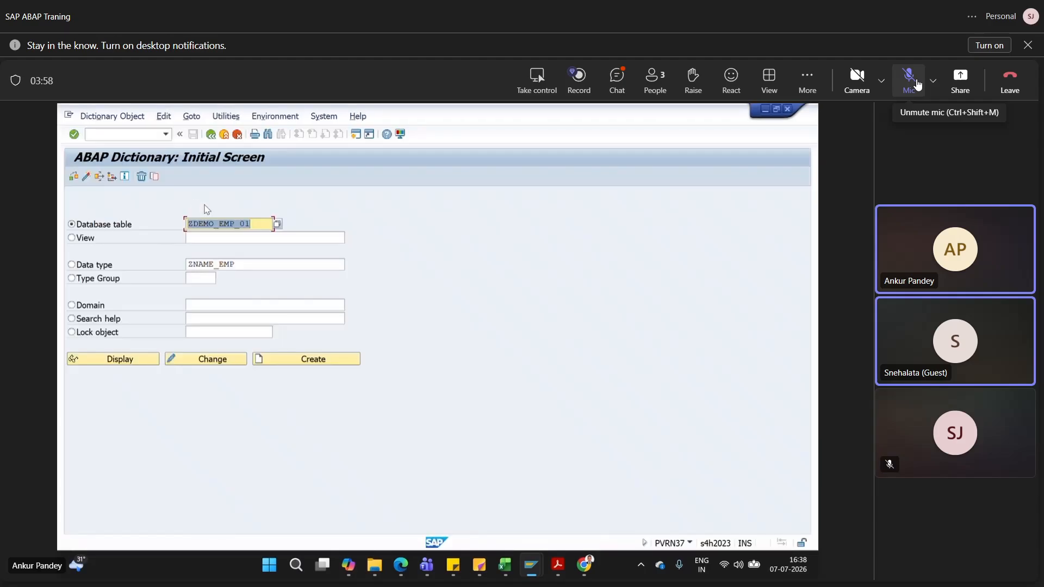
{"action": "type", "text": "MARA"}
{"action": "left_click", "coordinate": [114, 360]}
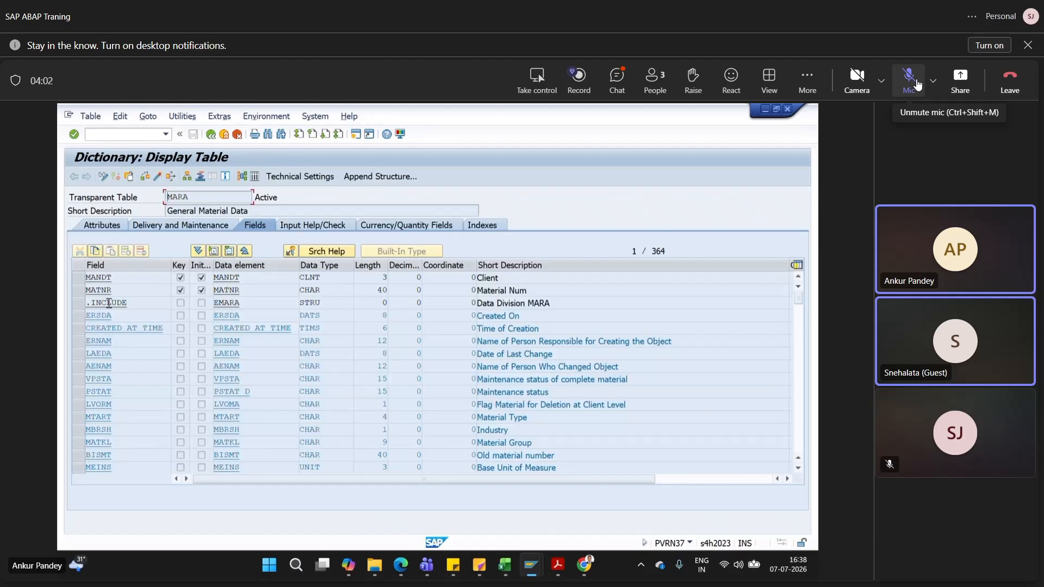
Open data element MATNR from table MARA, drill into its domain MATNR and show the domain's value range
{"action": "double_click", "coordinate": [234, 289]}
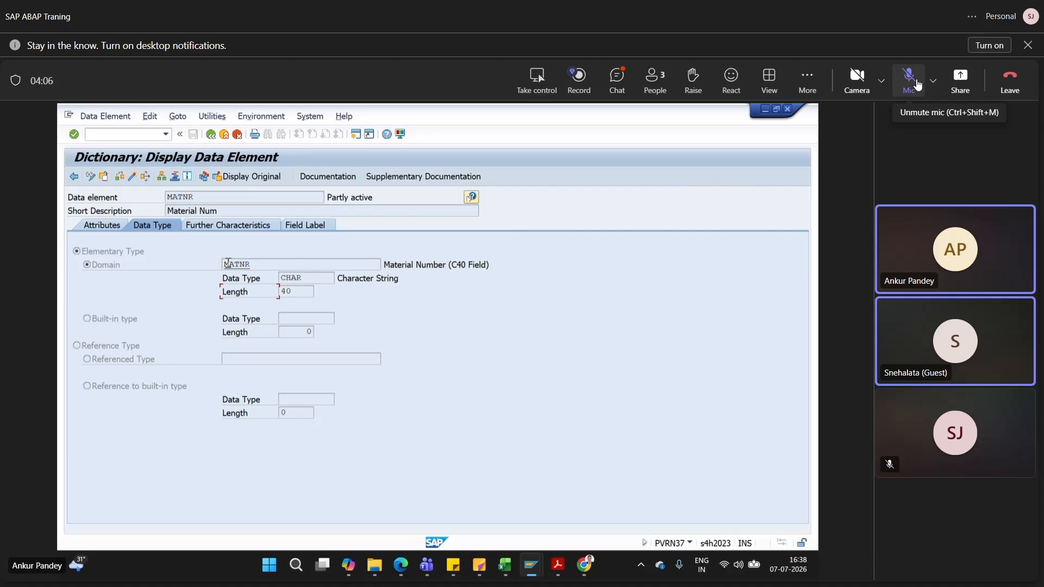
{"action": "double_click", "coordinate": [229, 265]}
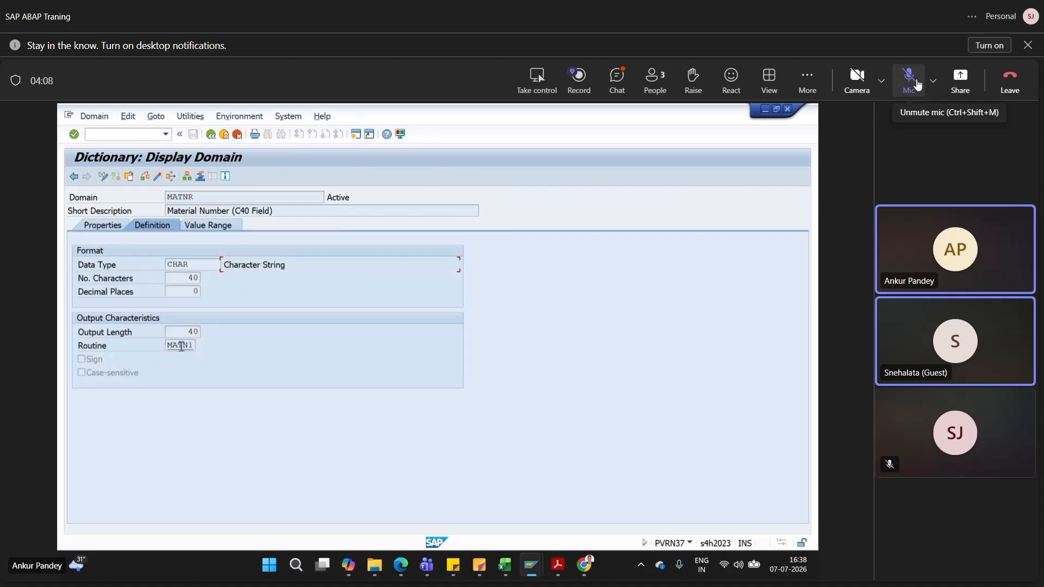
{"action": "left_click", "coordinate": [226, 229]}
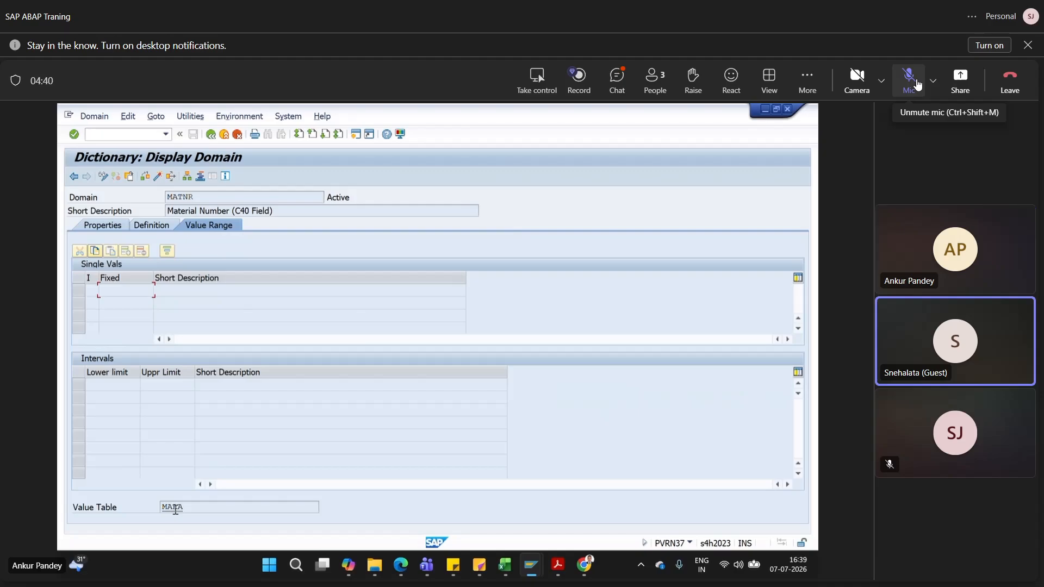
Unmute the microphone for each reply during the MATN1 conversion exit and MARA entries demonstration, muting it again after each one
{"action": "left_click", "coordinate": [918, 85]}
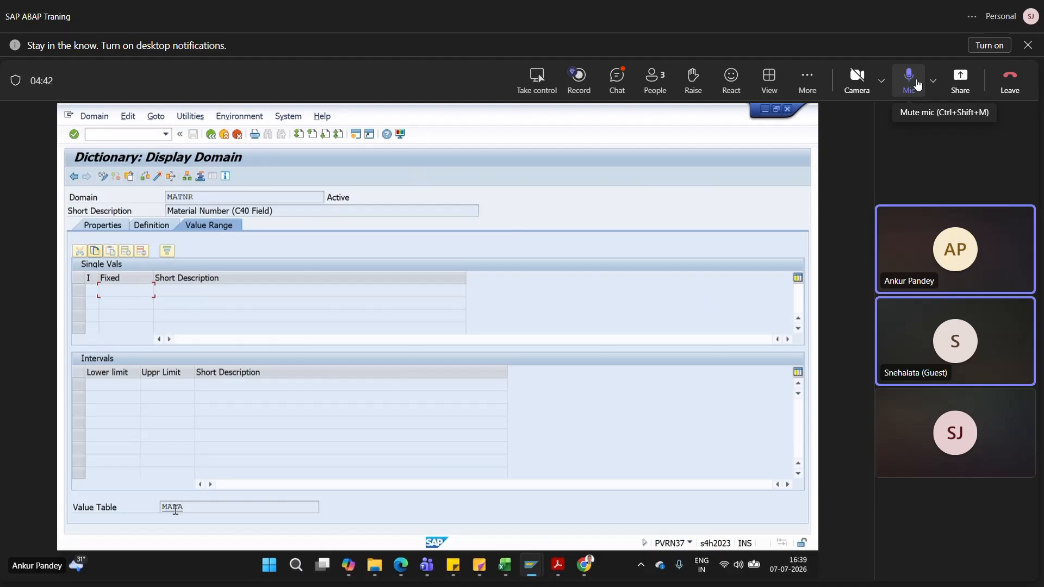
{"action": "left_click", "coordinate": [917, 84]}
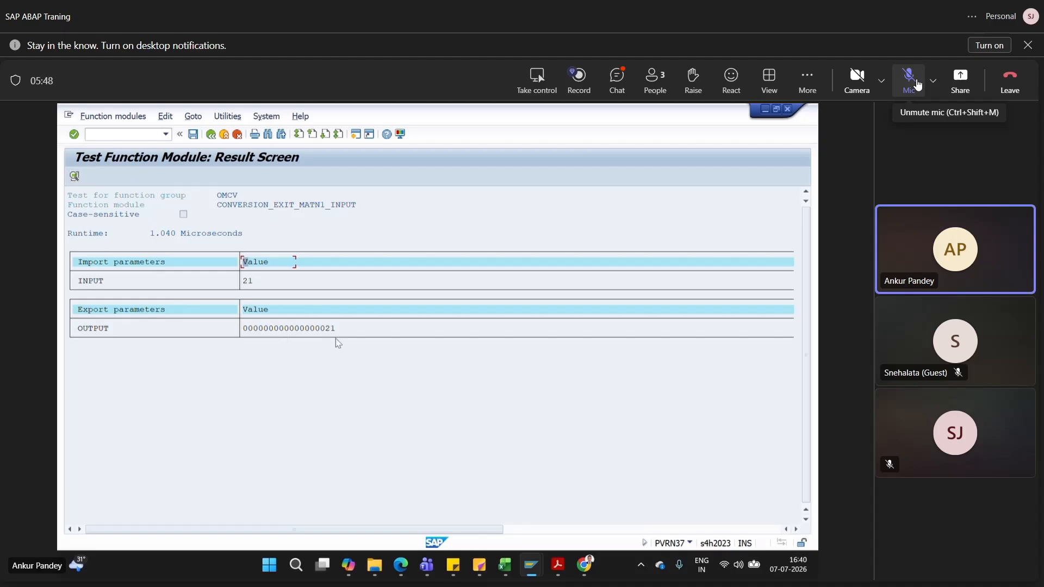
{"action": "left_click", "coordinate": [917, 84]}
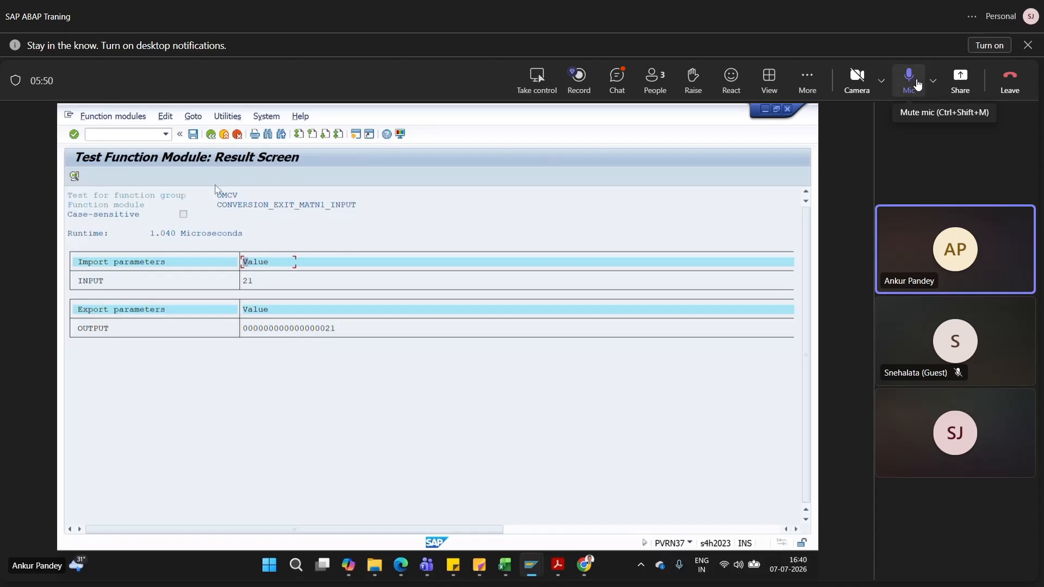
{"action": "left_click", "coordinate": [917, 84]}
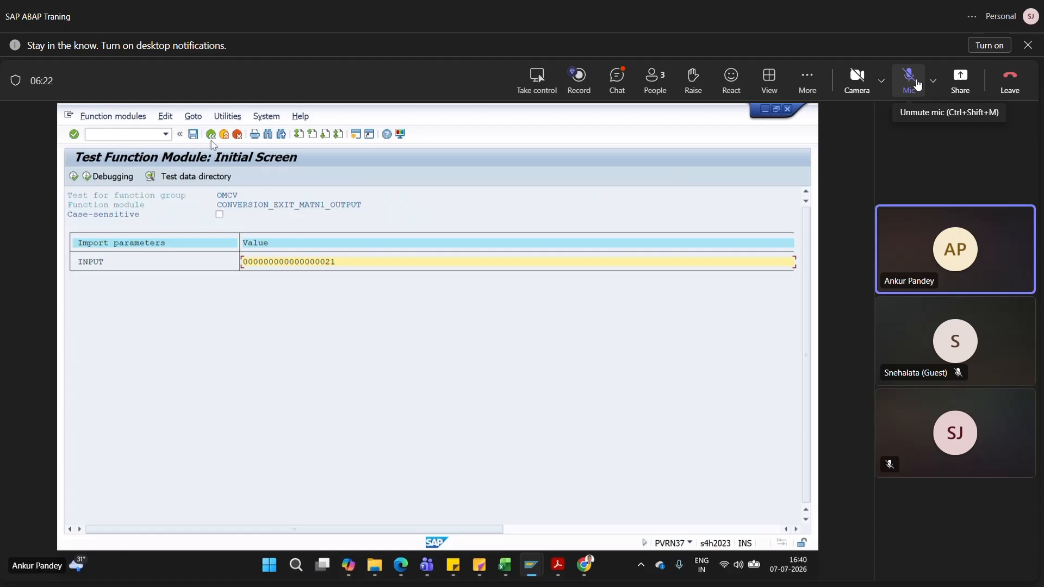
{"action": "left_click", "coordinate": [917, 85]}
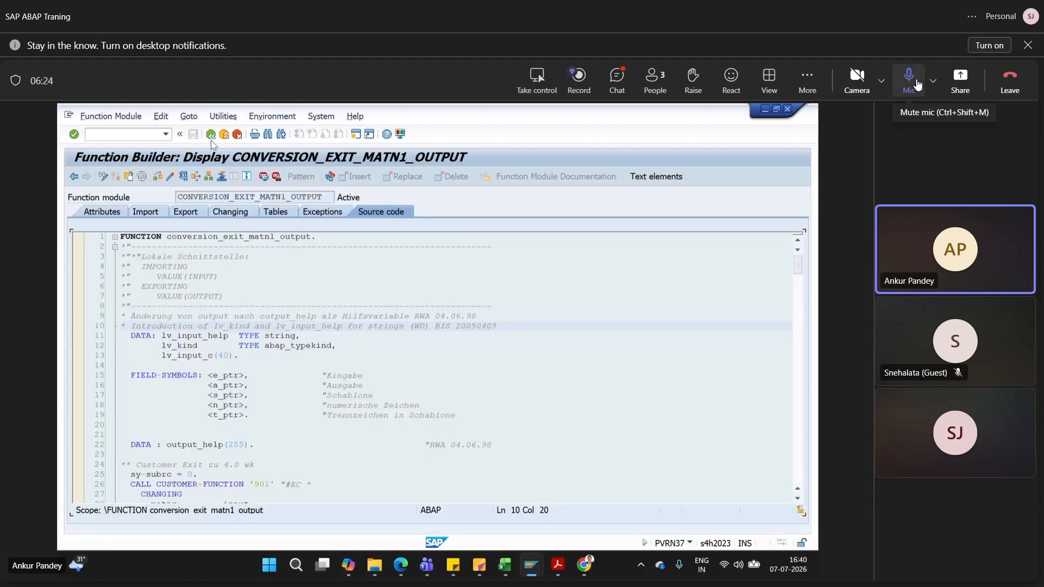
{"action": "left_click", "coordinate": [917, 84]}
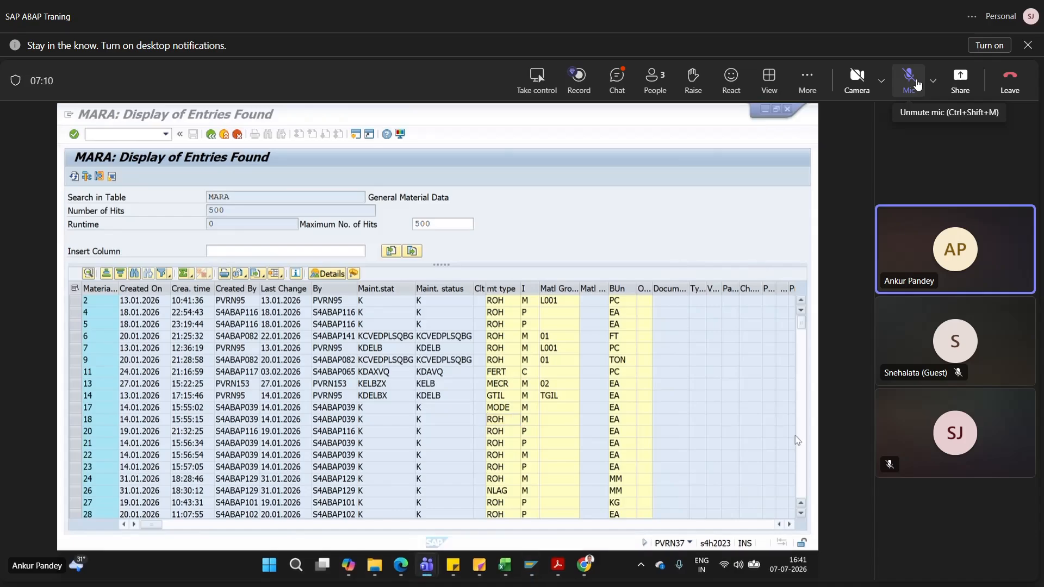
{"action": "left_click", "coordinate": [803, 452]}
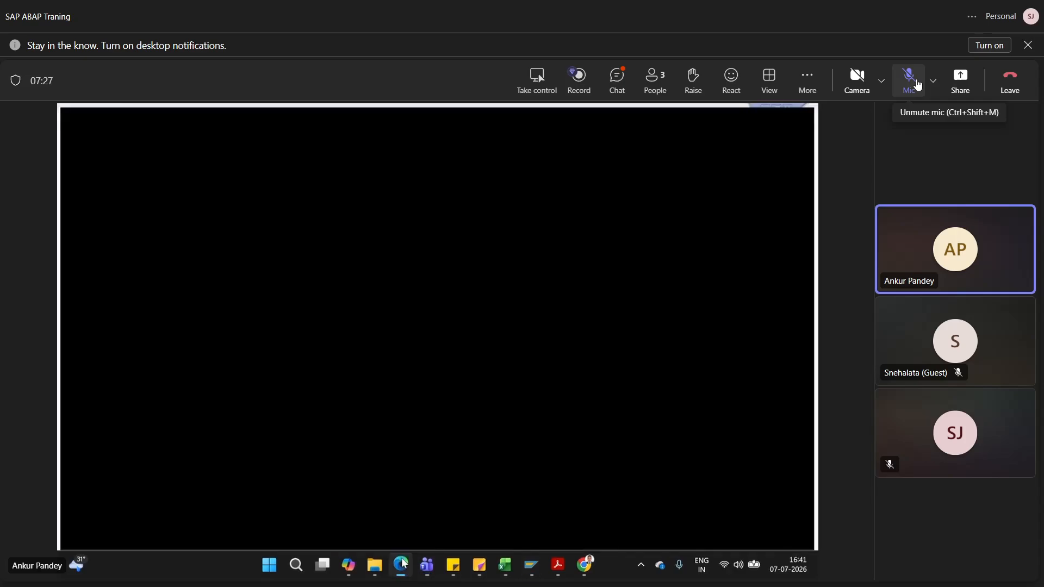
Unmute the microphone for each reply during the Google Drive training files and closing discussion, muting it again after each one
{"action": "left_click", "coordinate": [918, 84]}
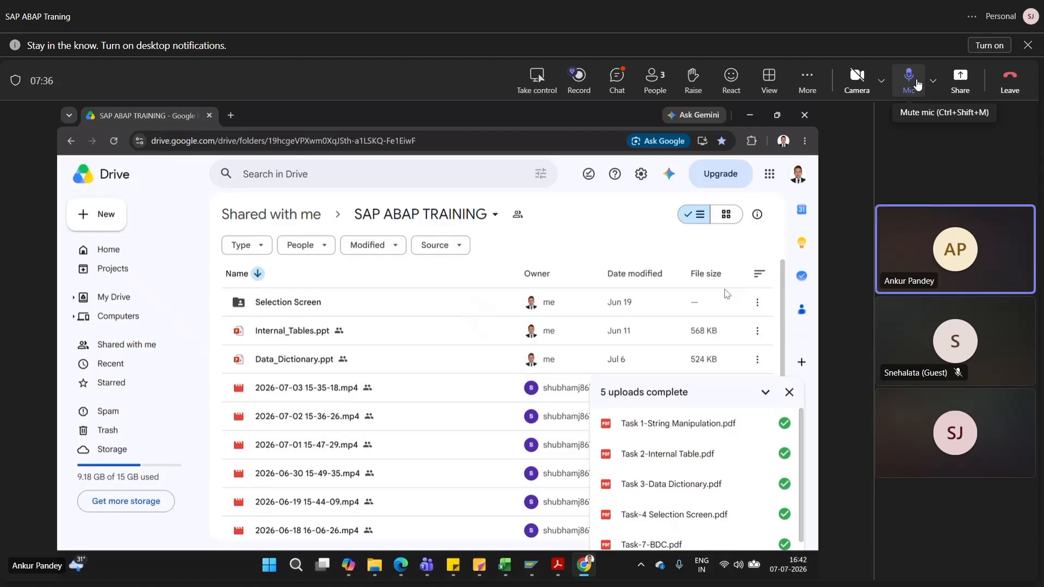
{"action": "left_click", "coordinate": [918, 85]}
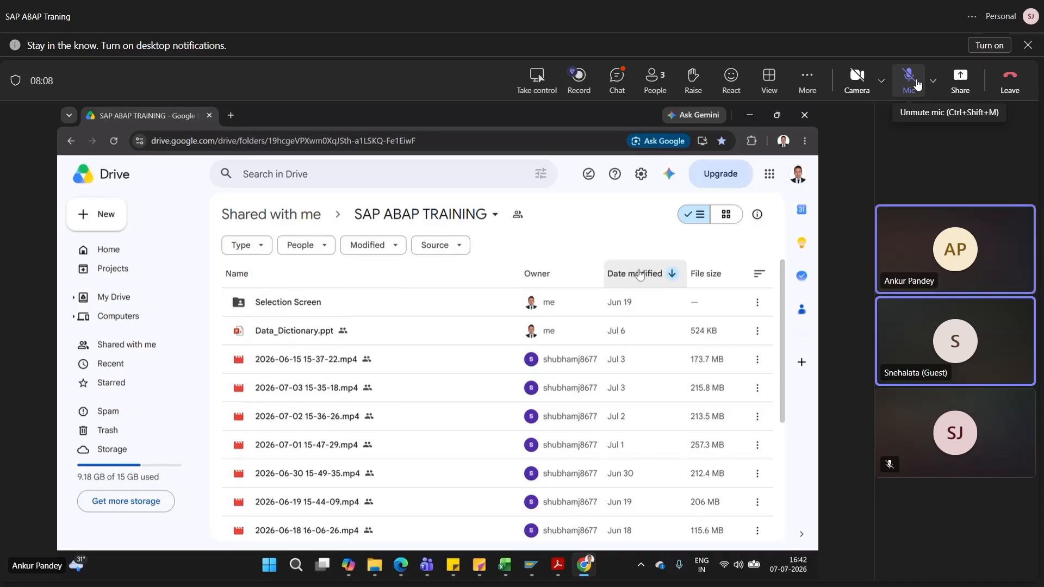
{"action": "left_click", "coordinate": [917, 84]}
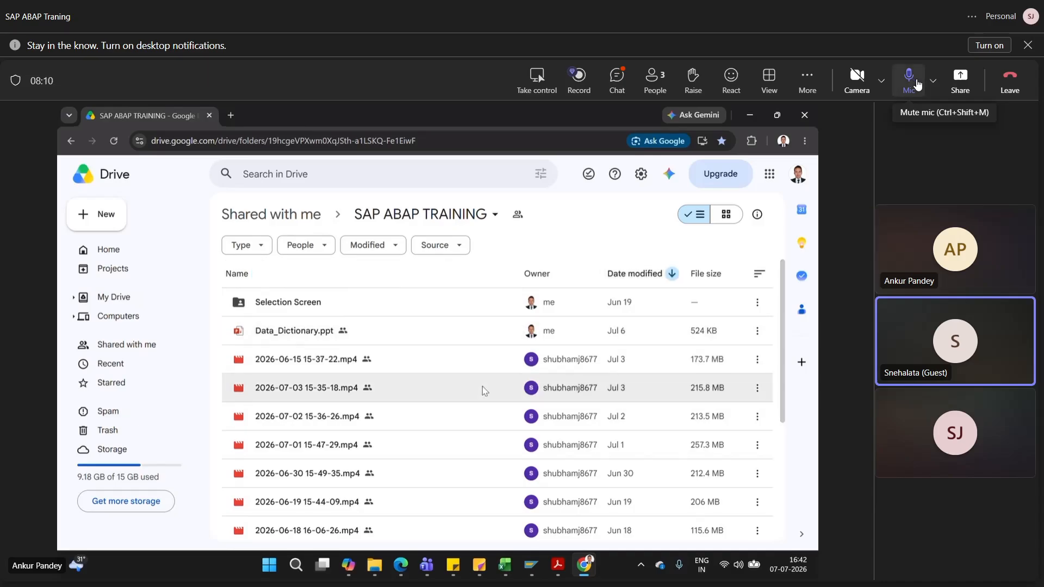
{"action": "left_click", "coordinate": [918, 85]}
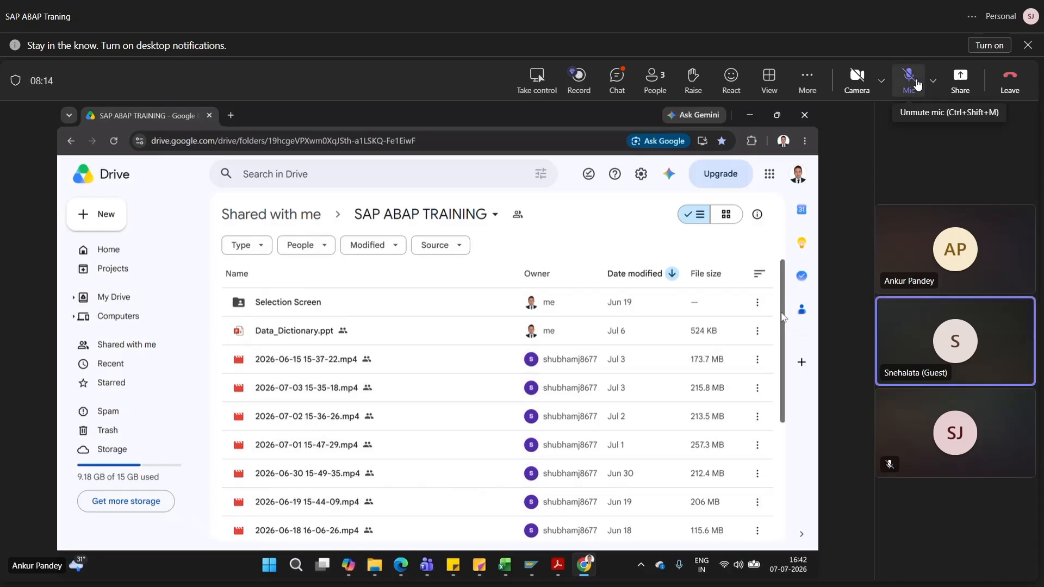
{"action": "left_click", "coordinate": [917, 85]}
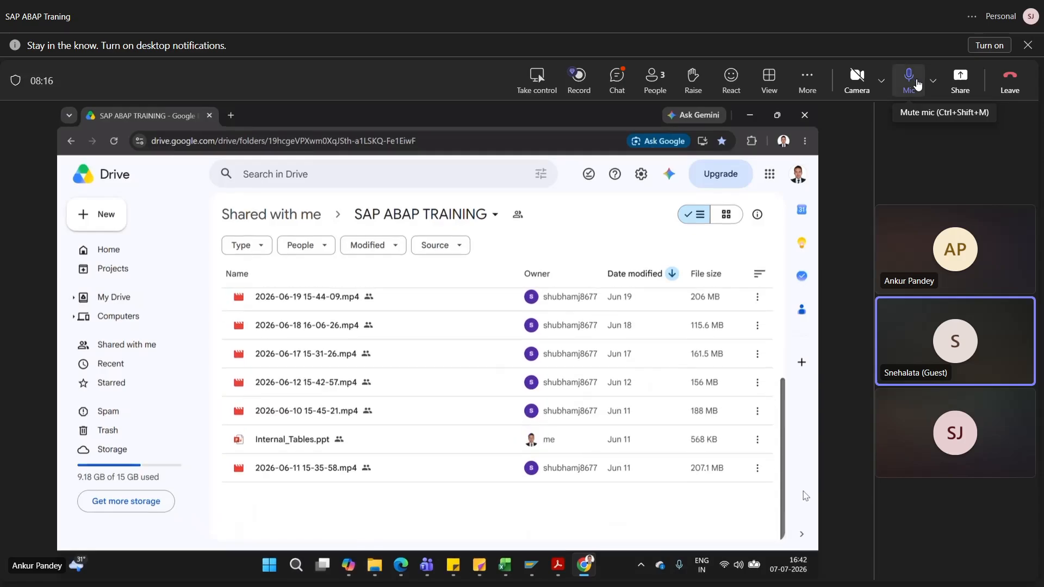
{"action": "left_click", "coordinate": [917, 84]}
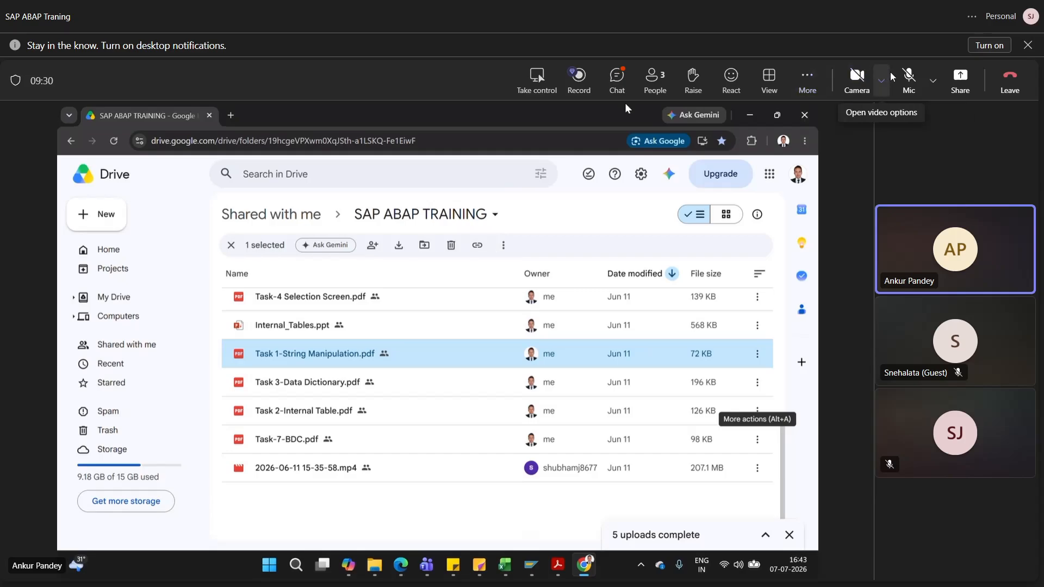
{"action": "left_click", "coordinate": [906, 83]}
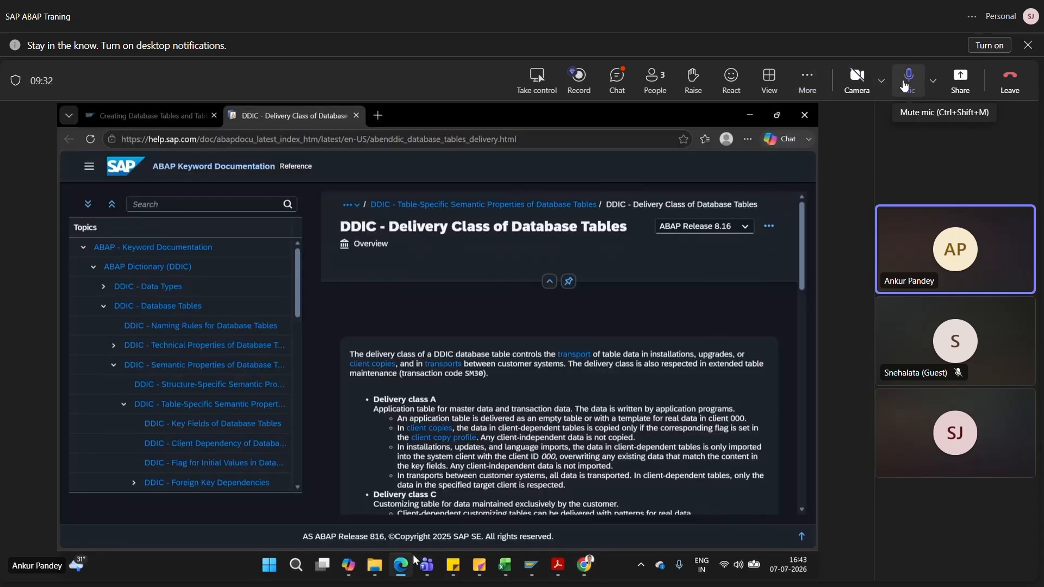
{"action": "left_click", "coordinate": [905, 84]}
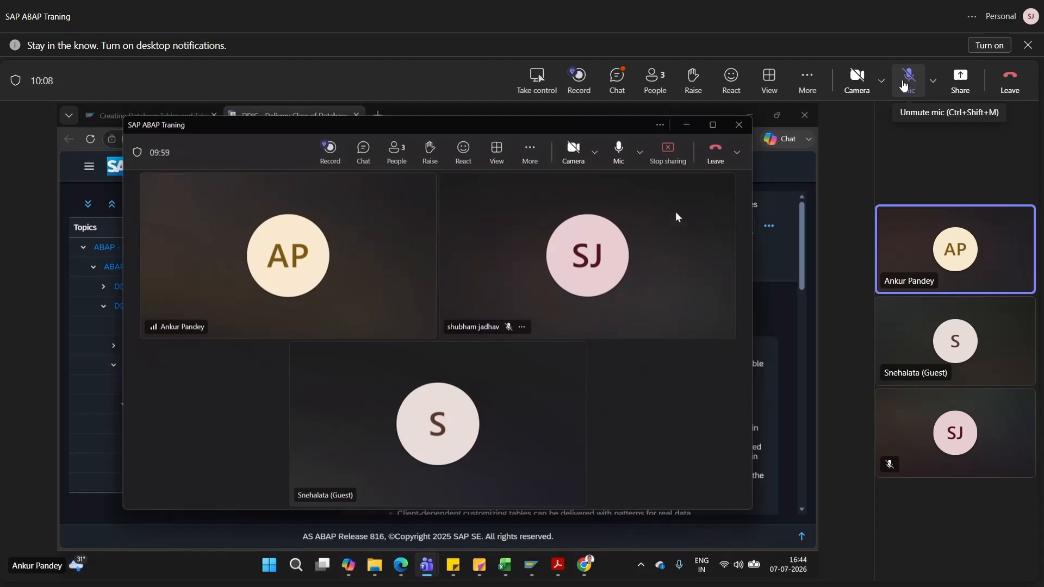
{"action": "left_click", "coordinate": [904, 85]}
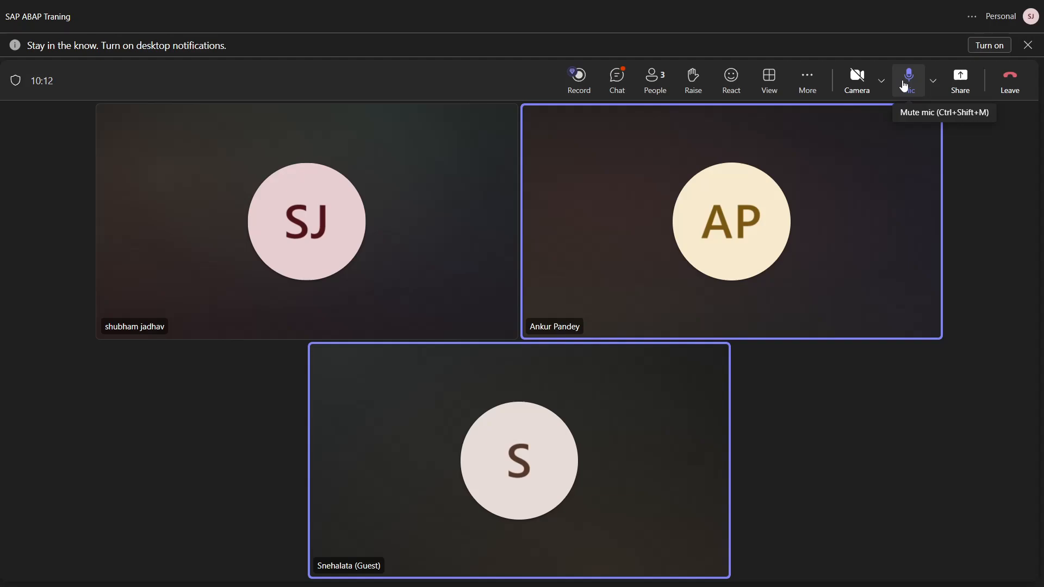
{"action": "left_click", "coordinate": [904, 86]}
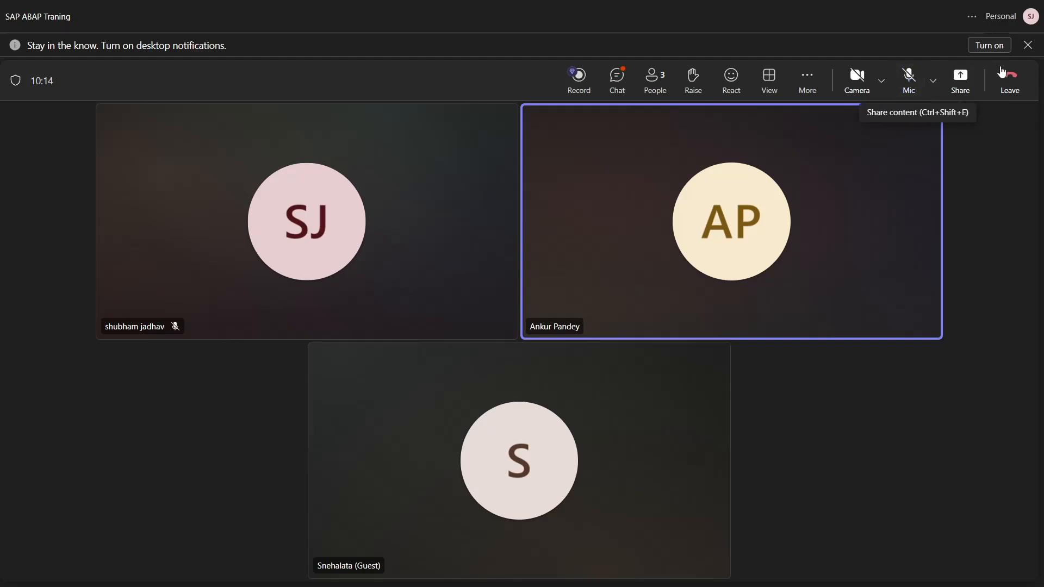
Leave the Teams meeting and switch to OBS
{"action": "left_click", "coordinate": [1012, 84]}
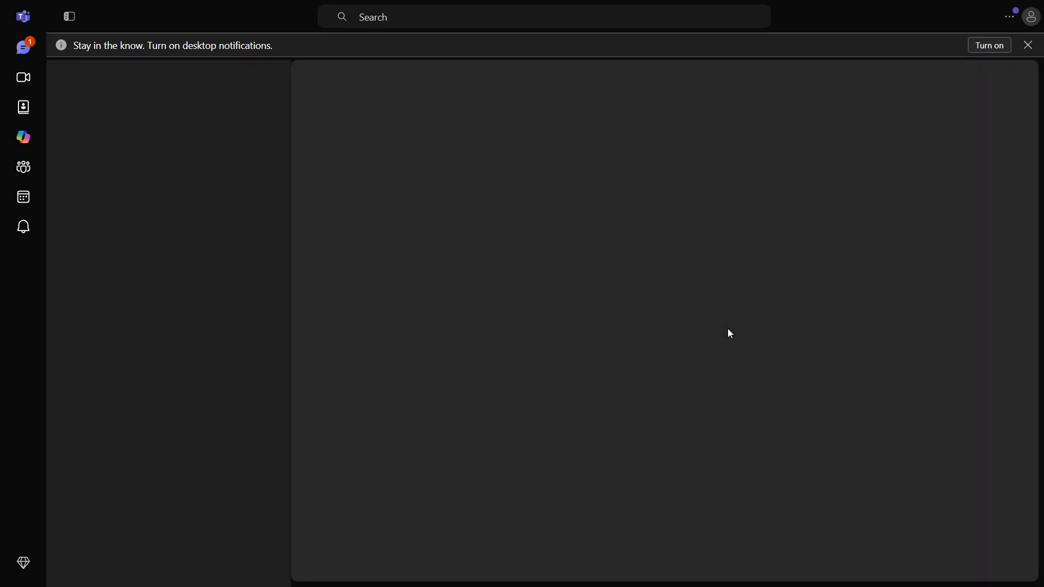
{"action": "key", "text": "alt+Tab"}
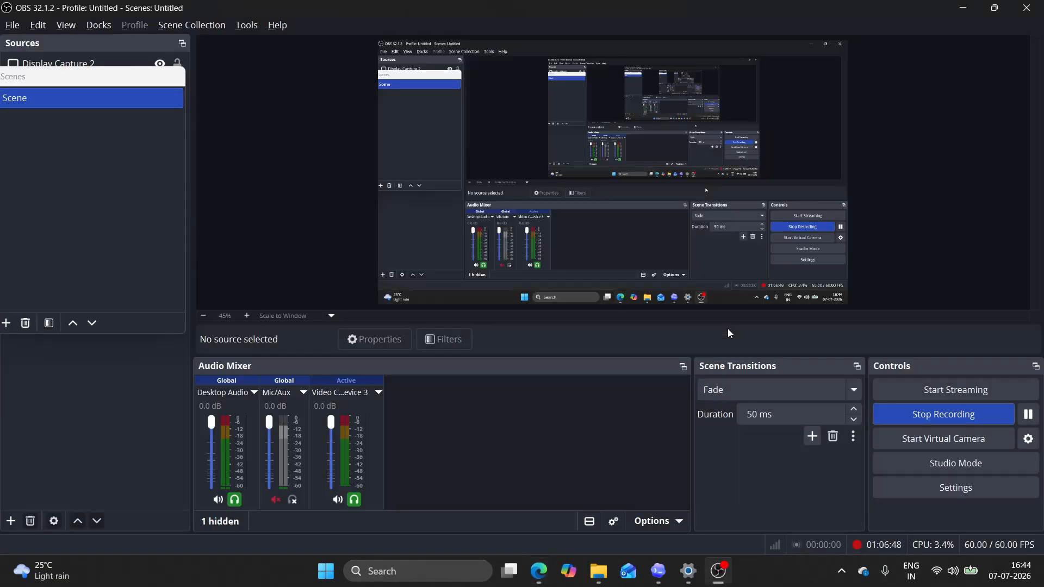